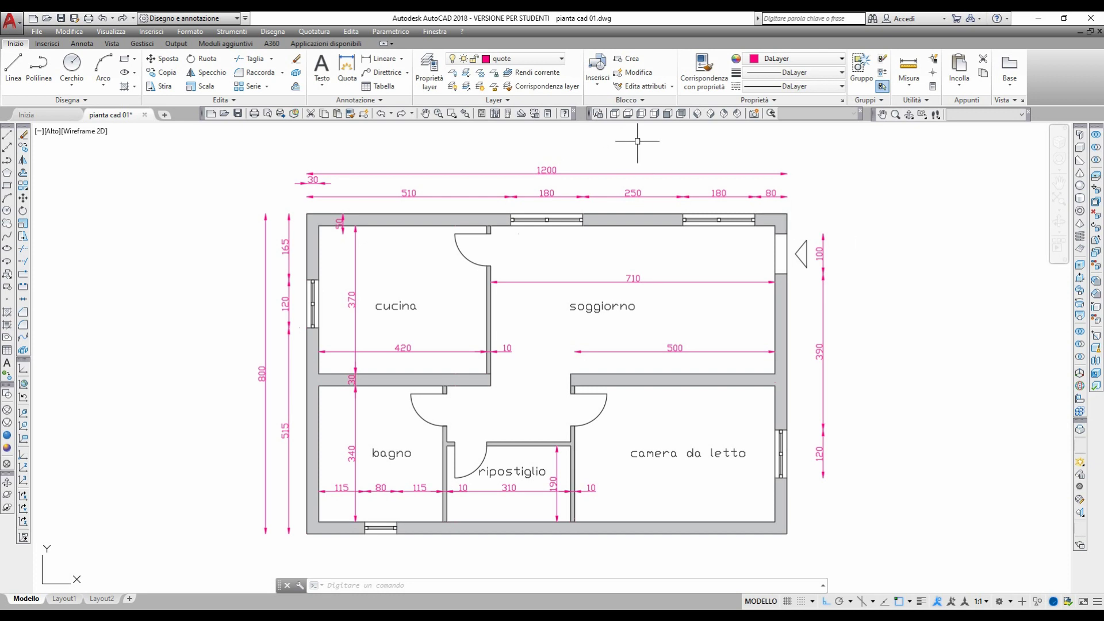
Edit the ISO-25 dimension style so the text offset from the dimension line is 10.
{"action": "left_click", "coordinate": [320, 32]}
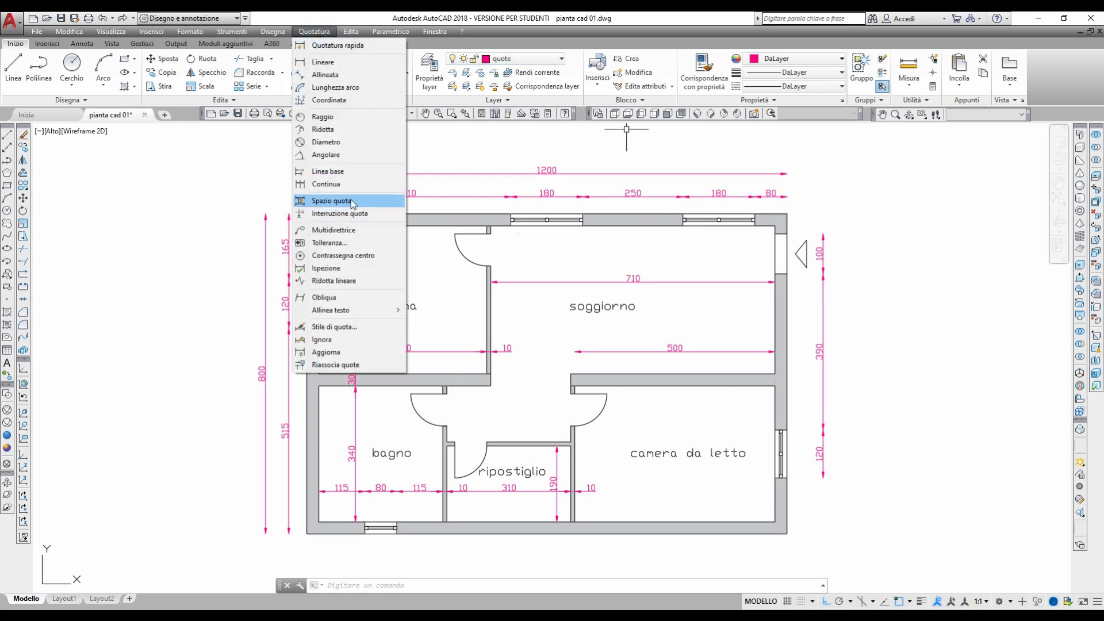
{"action": "left_click", "coordinate": [334, 326]}
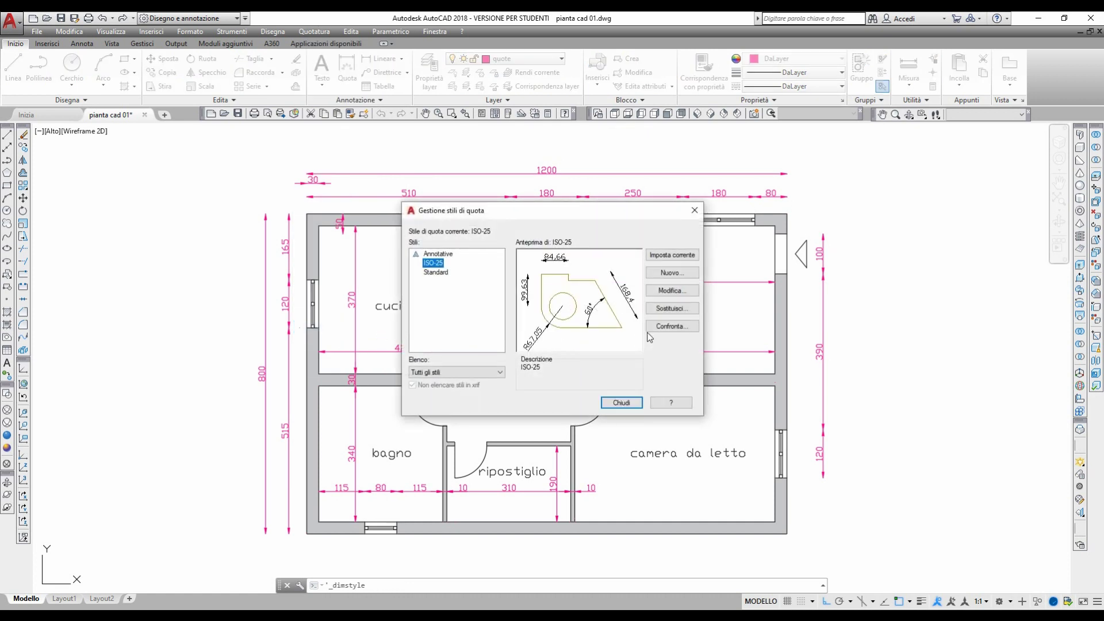
{"action": "left_click", "coordinate": [673, 291]}
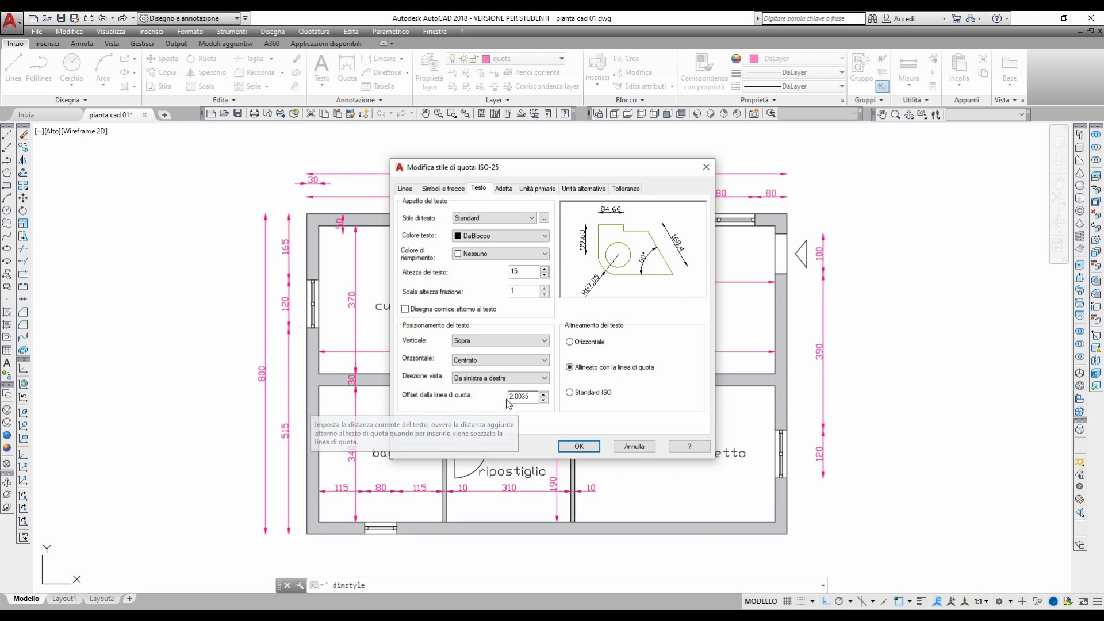
{"action": "double_click", "coordinate": [534, 393]}
{"action": "type", "text": "10"}
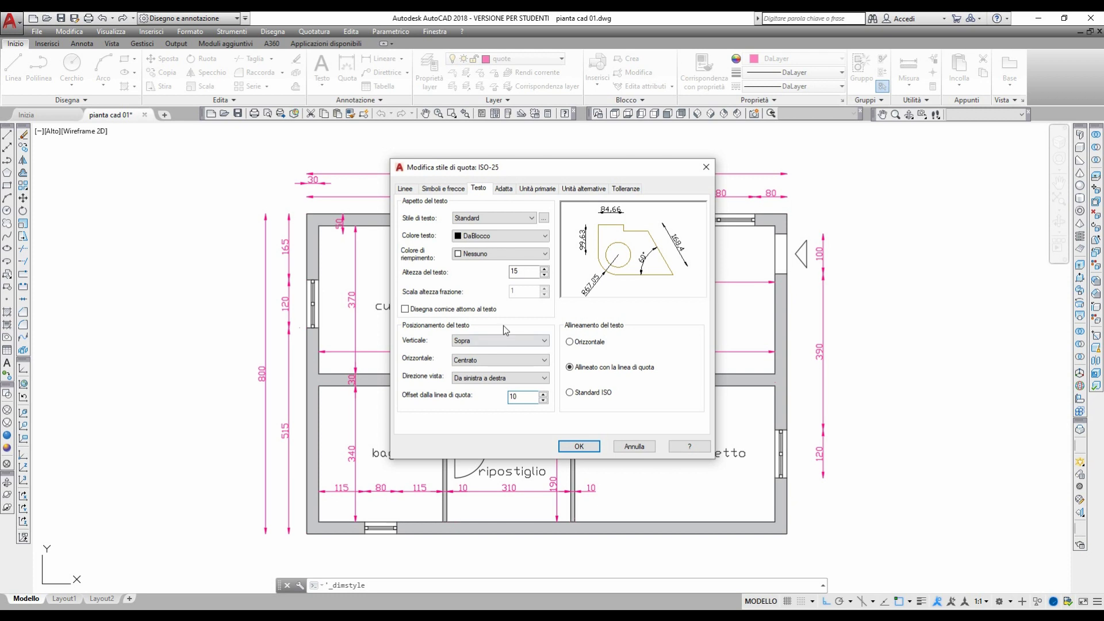
{"action": "left_click", "coordinate": [579, 446]}
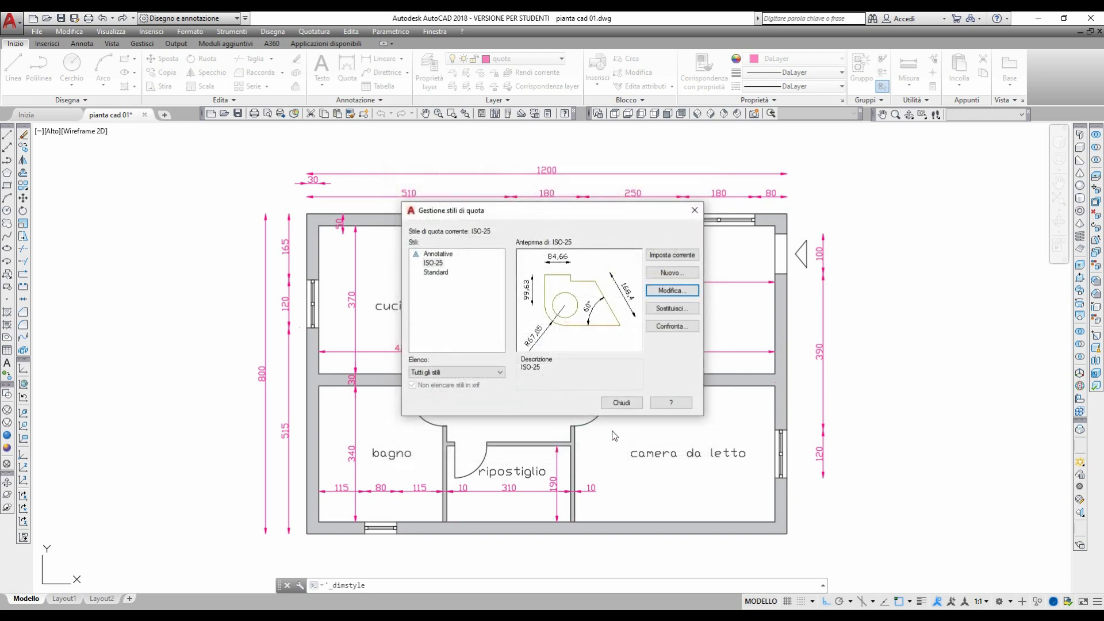
{"action": "left_click", "coordinate": [611, 404]}
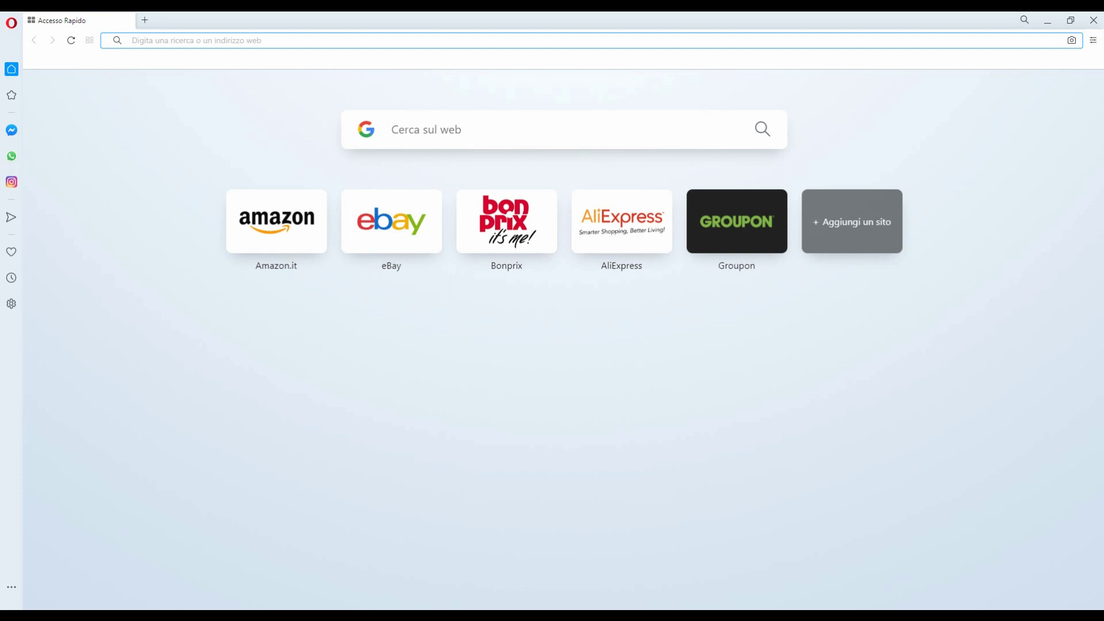
Search Google for 'blocchi cad' and scroll to the archweb.it result.
{"action": "left_click", "coordinate": [455, 132]}
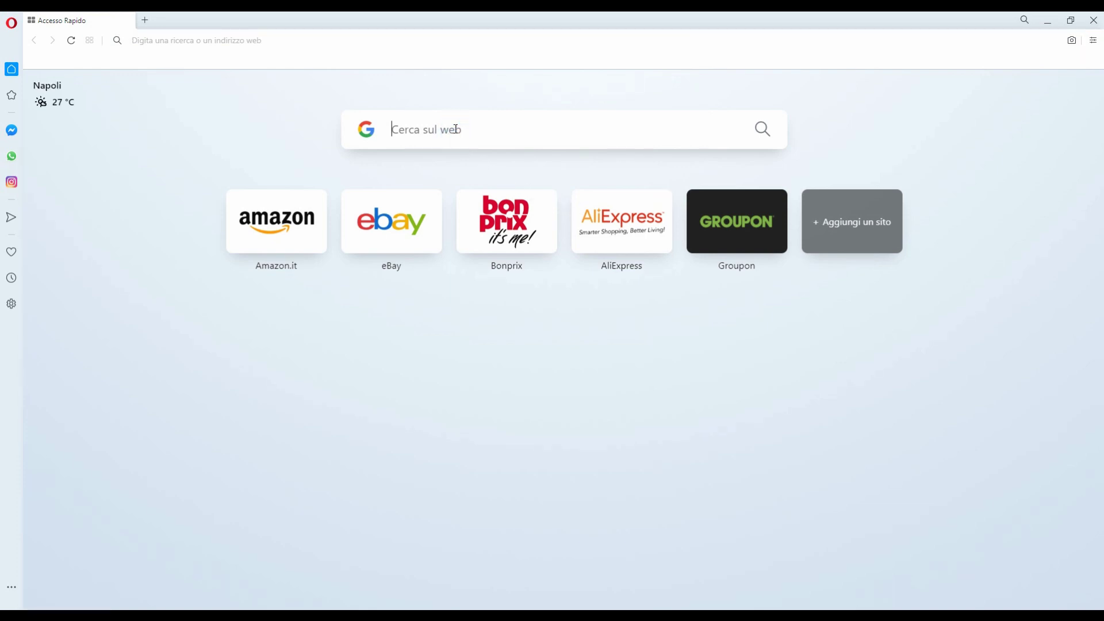
{"action": "type", "text": "blocchi cad"}
{"action": "key", "text": "Return"}
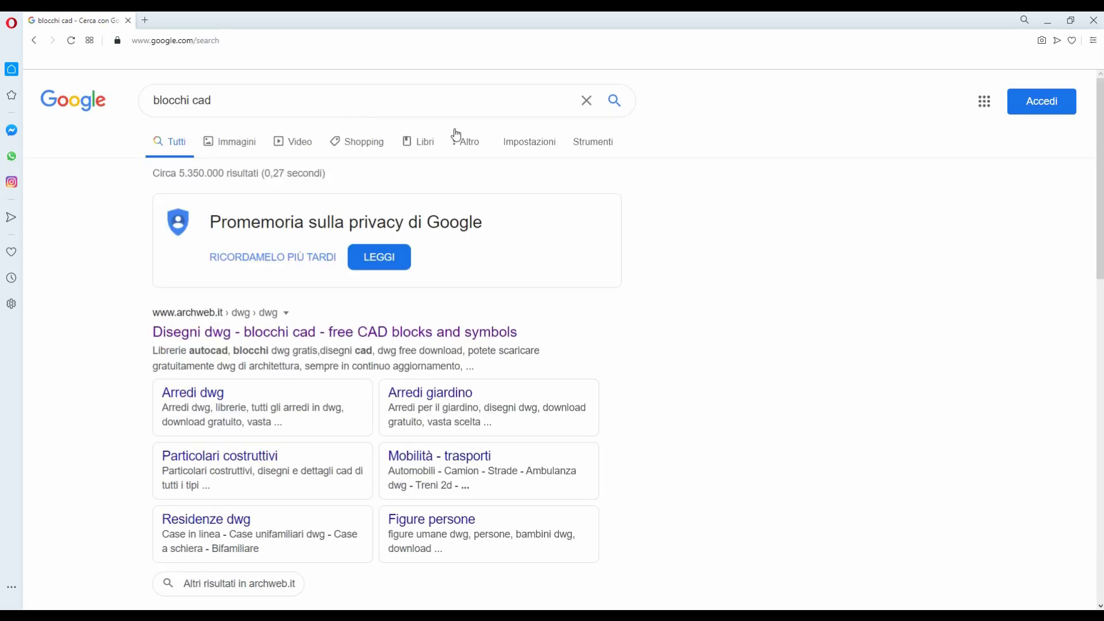
{"action": "scroll", "coordinate": [455, 134], "scroll_direction": "down", "scroll_amount": 1}
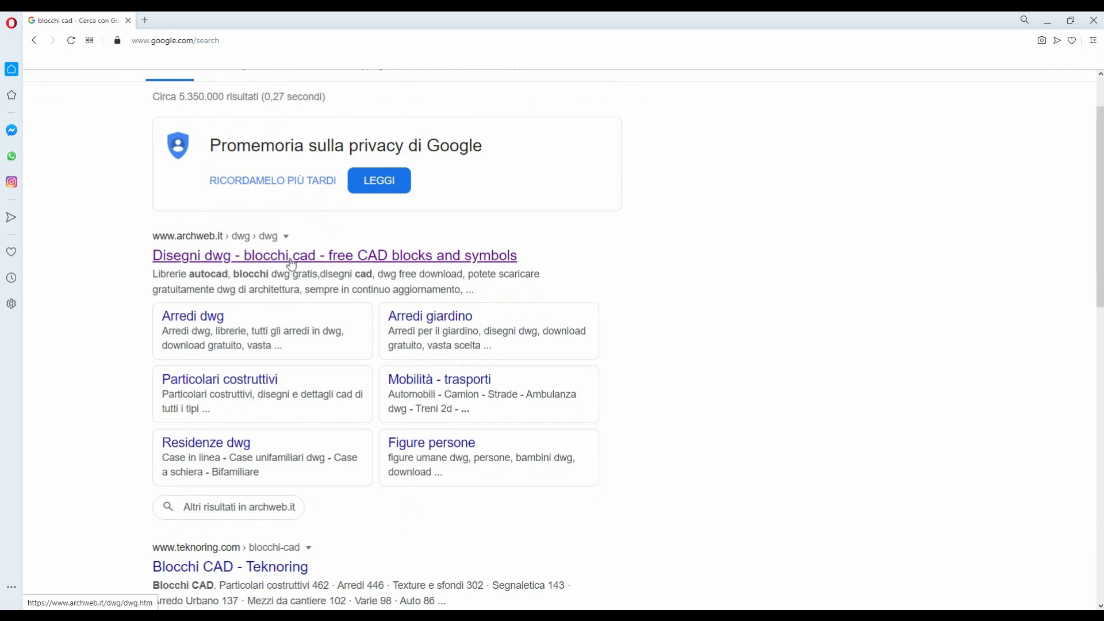
On archweb.it, go to Bagni per abitazioni and the 2D Blocchi sanitari page.
{"action": "left_click", "coordinate": [233, 259]}
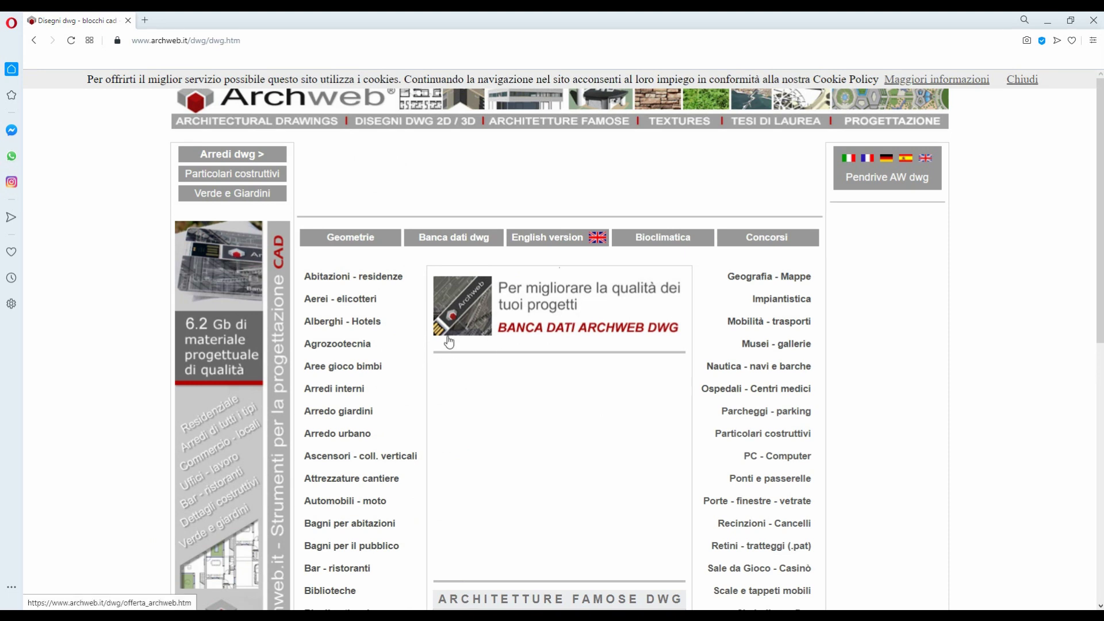
{"action": "scroll", "coordinate": [448, 341], "scroll_direction": "down", "scroll_amount": 1}
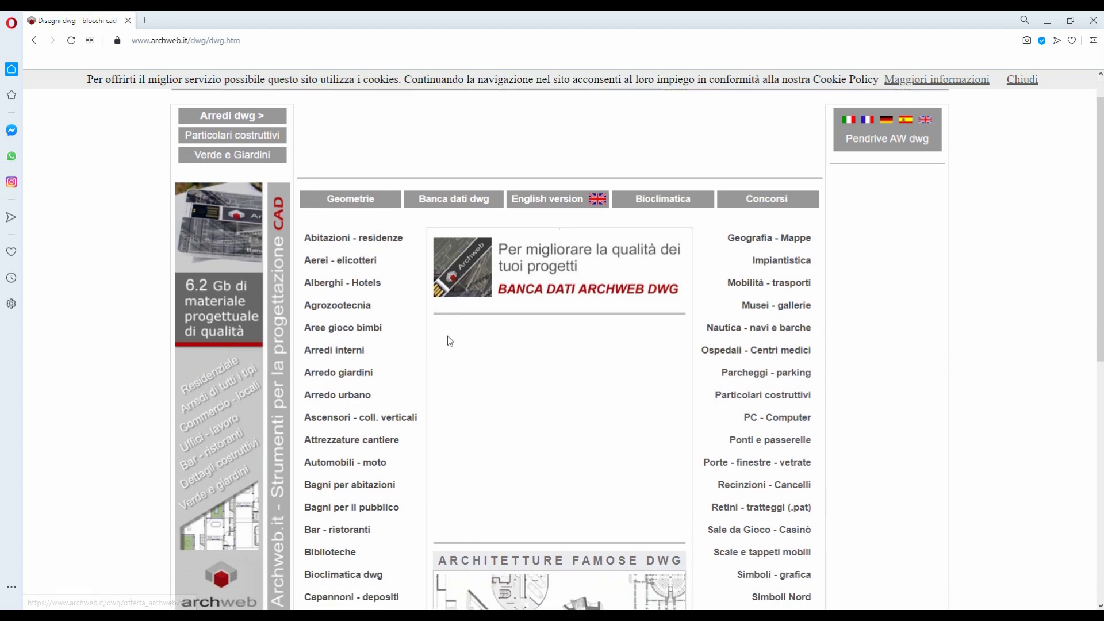
{"action": "scroll", "coordinate": [448, 341], "scroll_direction": "down", "scroll_amount": 1}
{"action": "scroll", "coordinate": [449, 342], "scroll_direction": "down", "scroll_amount": 1}
{"action": "scroll", "coordinate": [449, 341], "scroll_direction": "down", "scroll_amount": 2}
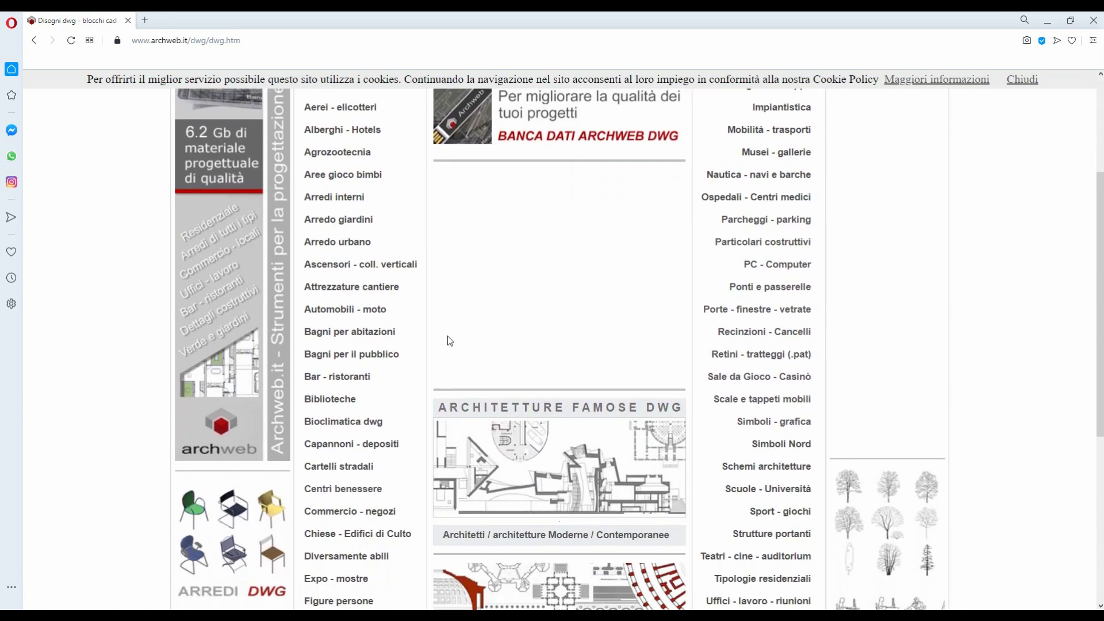
{"action": "left_click", "coordinate": [386, 337]}
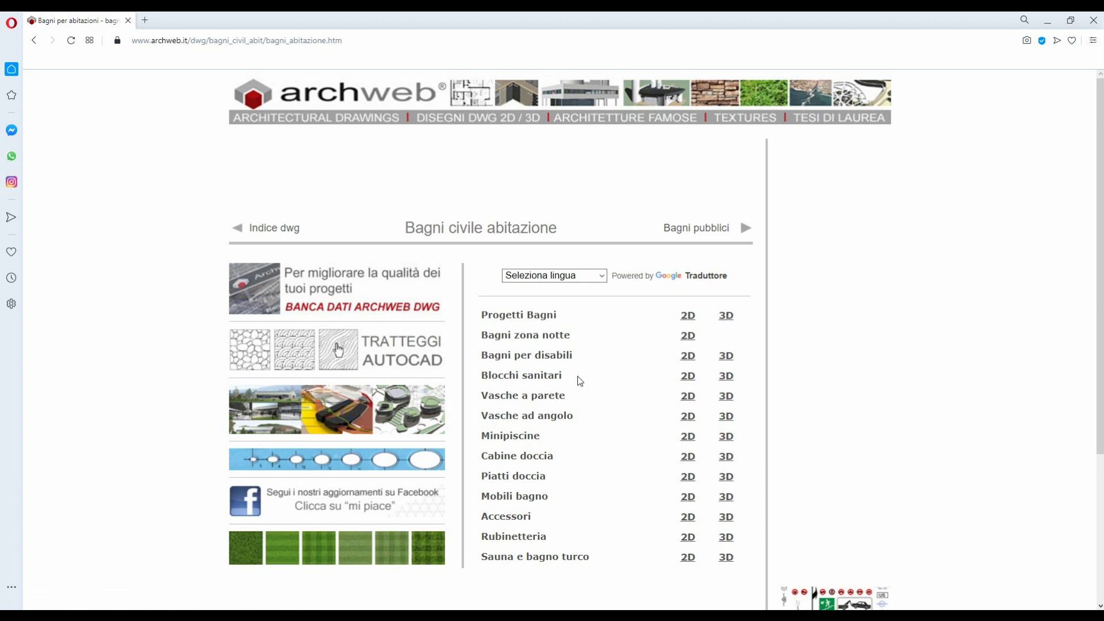
{"action": "left_click", "coordinate": [683, 381]}
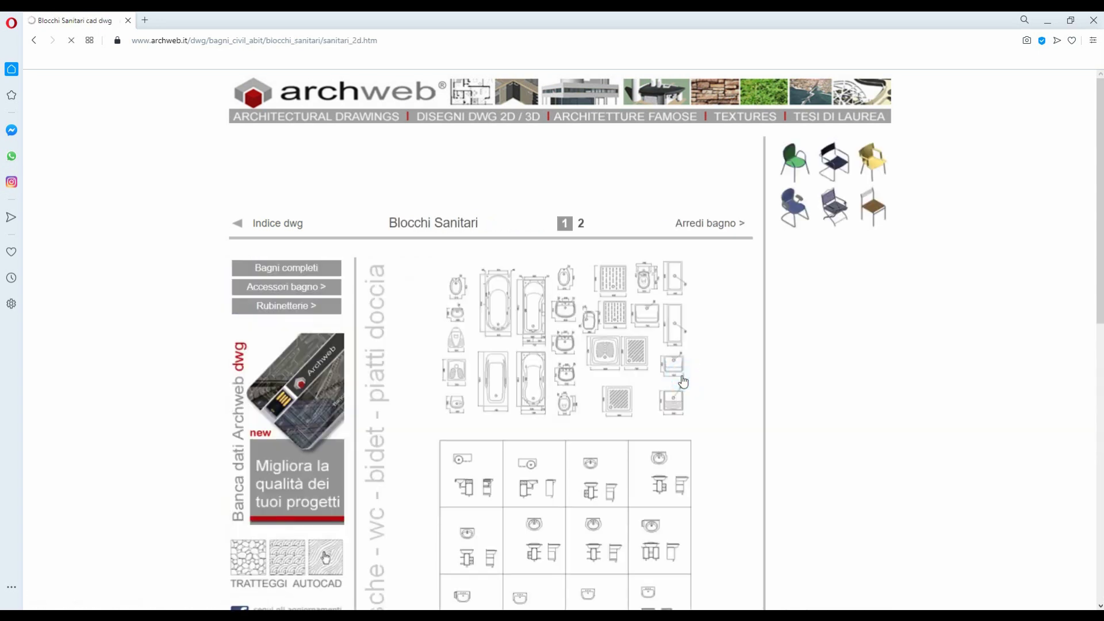
Download sanitari_1.zip and open its sanitari_1.dwg drawing.
{"action": "scroll", "coordinate": [683, 381], "scroll_direction": "down", "scroll_amount": 1}
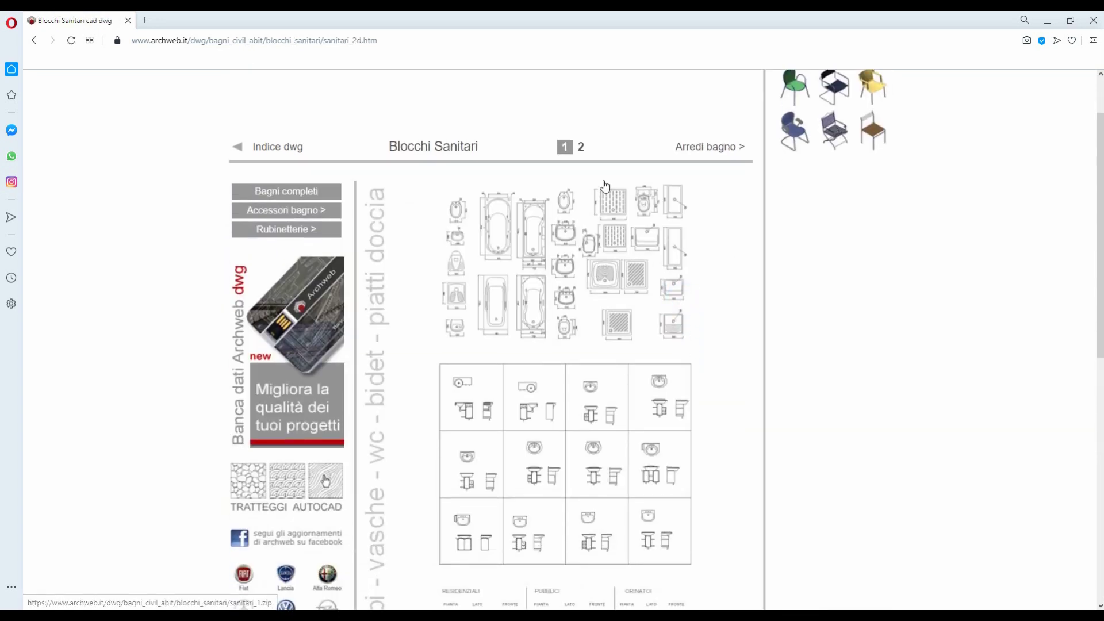
{"action": "scroll", "coordinate": [516, 322], "scroll_direction": "down", "scroll_amount": 2}
{"action": "scroll", "coordinate": [516, 322], "scroll_direction": "down", "scroll_amount": 2}
{"action": "scroll", "coordinate": [515, 322], "scroll_direction": "up", "scroll_amount": 4}
{"action": "scroll", "coordinate": [520, 316], "scroll_direction": "up", "scroll_amount": 1}
{"action": "left_click", "coordinate": [527, 313]}
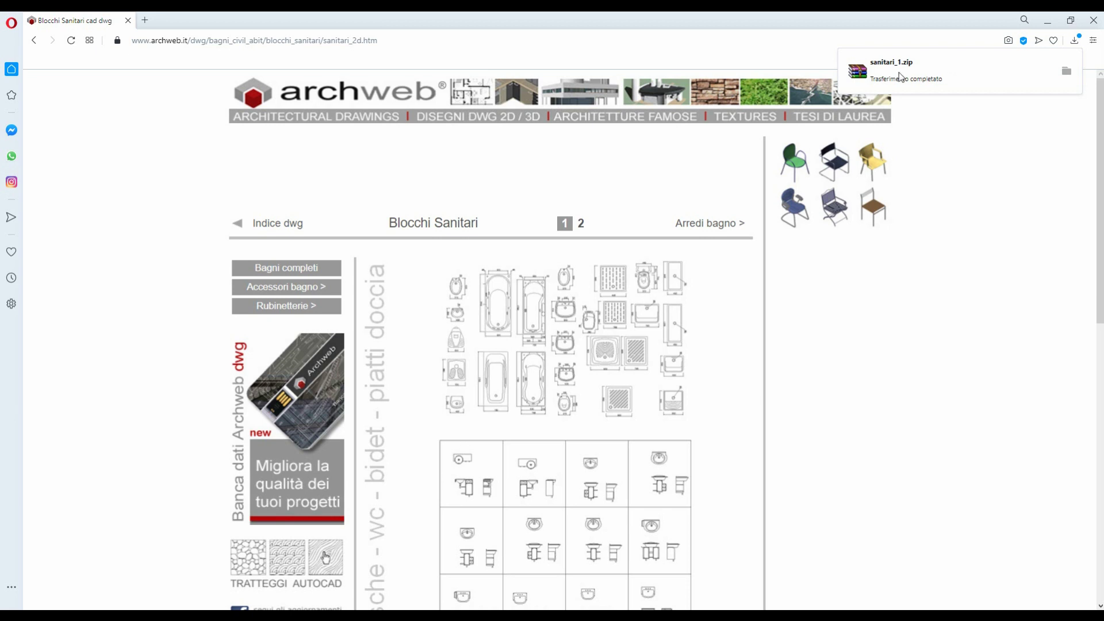
{"action": "left_click_drag", "start_coordinate": [847, 75], "coordinate": [860, 72]}
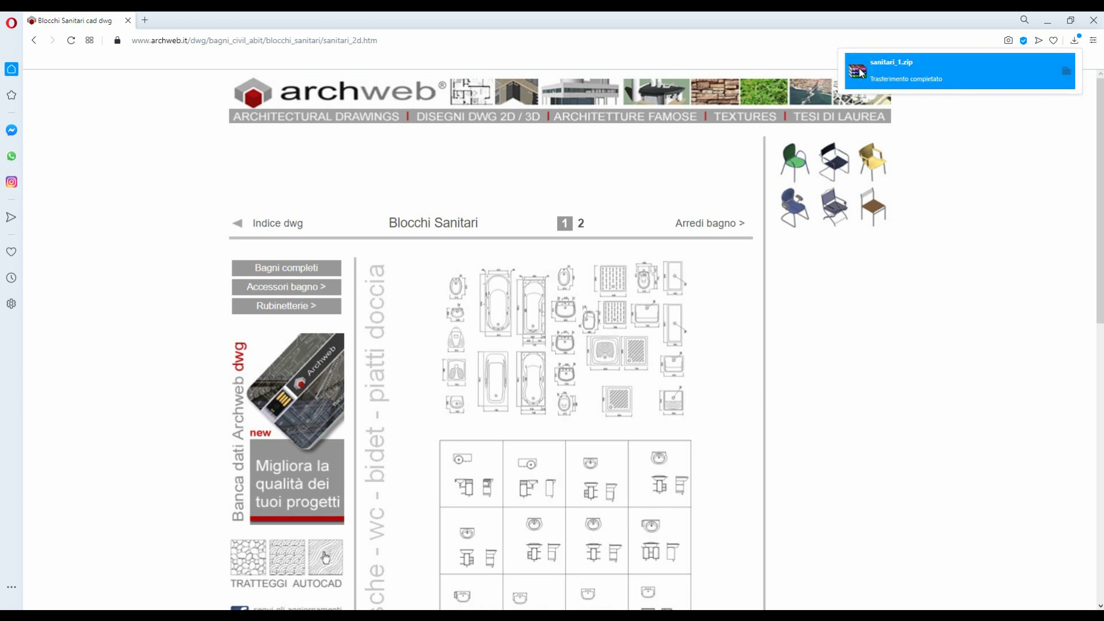
{"action": "left_click", "coordinate": [861, 72]}
{"action": "left_click", "coordinate": [354, 216]}
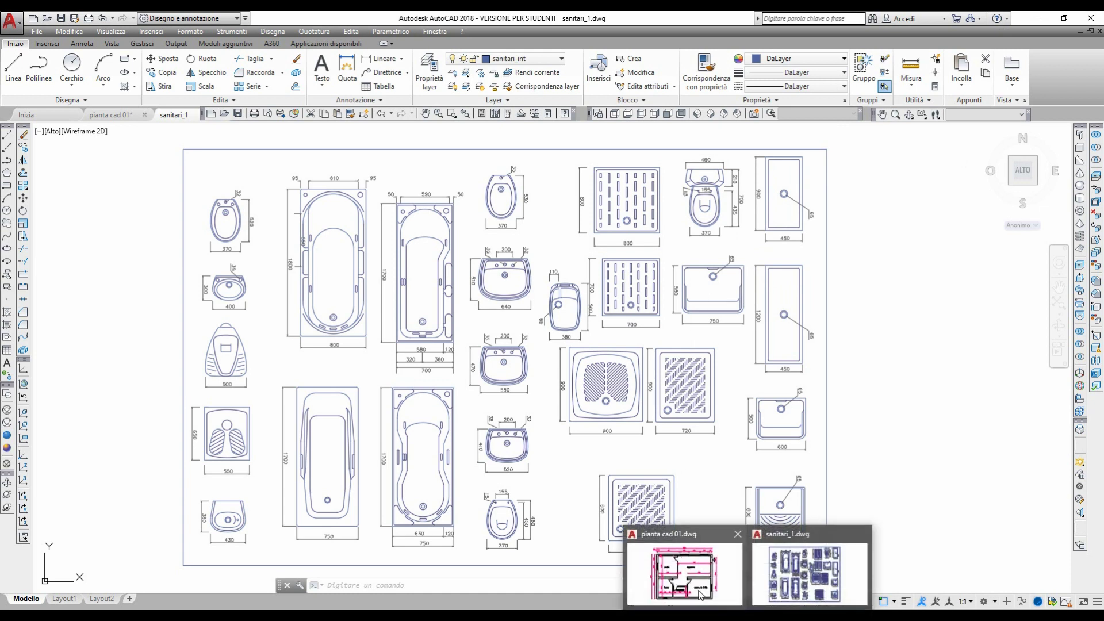
Window-select every fixture in sanitari_1.dwg, copy them, and return to pianta cad 01.dwg.
{"action": "left_click", "coordinate": [697, 589]}
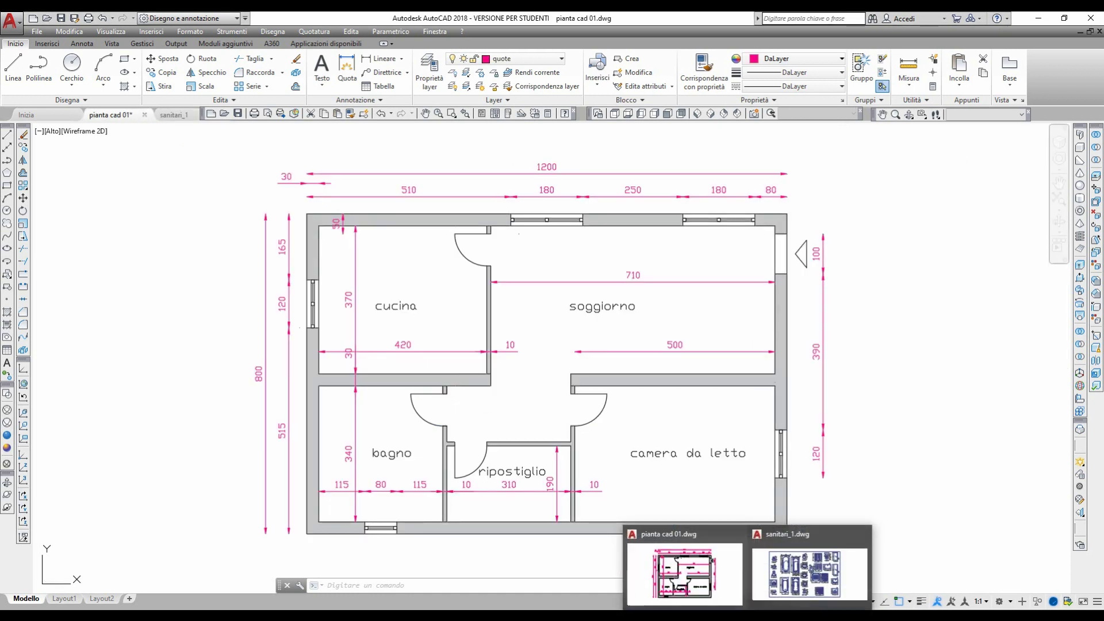
{"action": "left_click", "coordinate": [812, 601]}
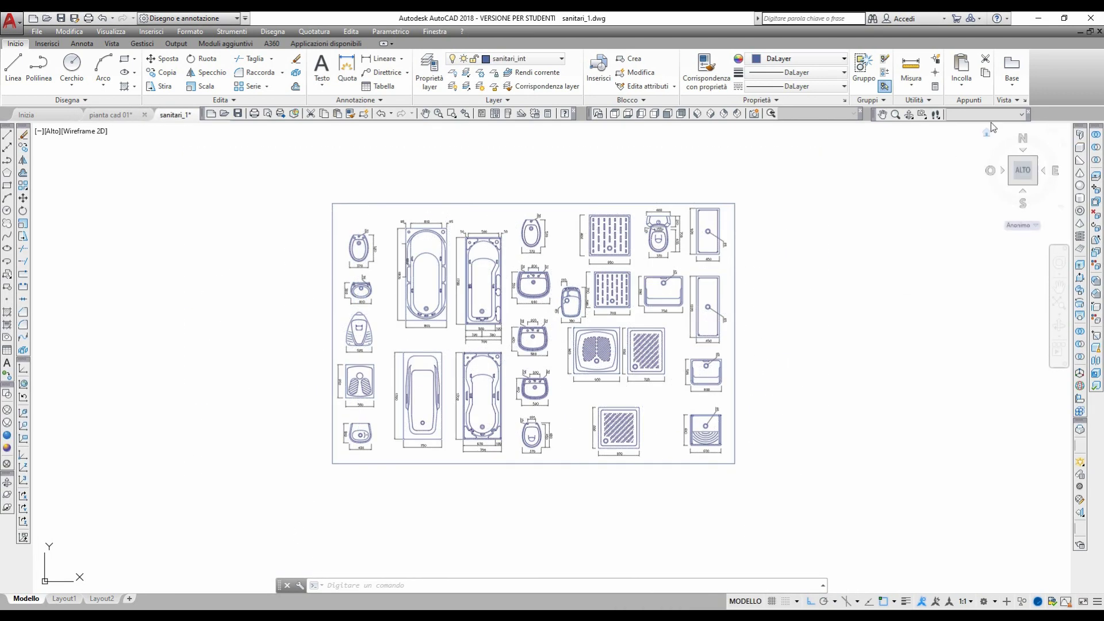
{"action": "left_click", "coordinate": [959, 86]}
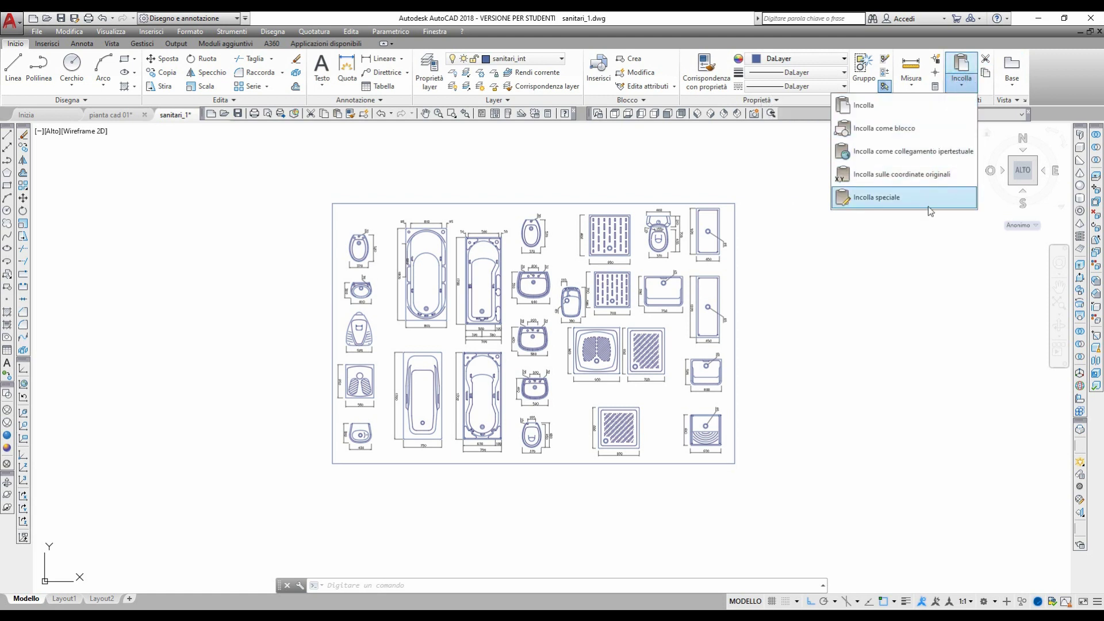
{"action": "left_click", "coordinate": [947, 180]}
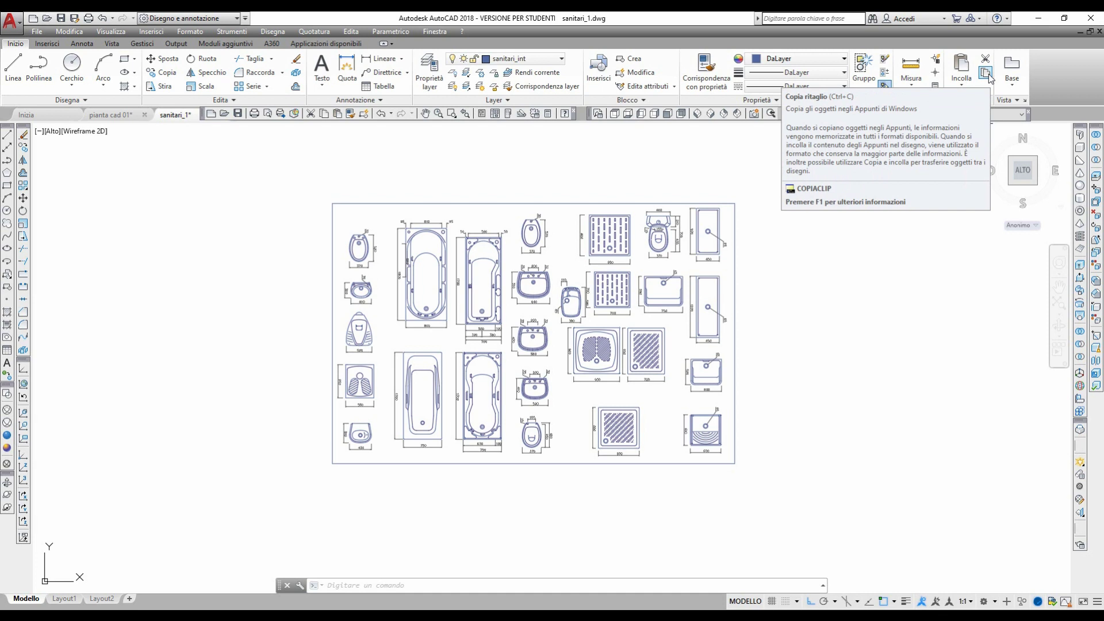
{"action": "left_click", "coordinate": [781, 490]}
{"action": "left_click", "coordinate": [299, 177]}
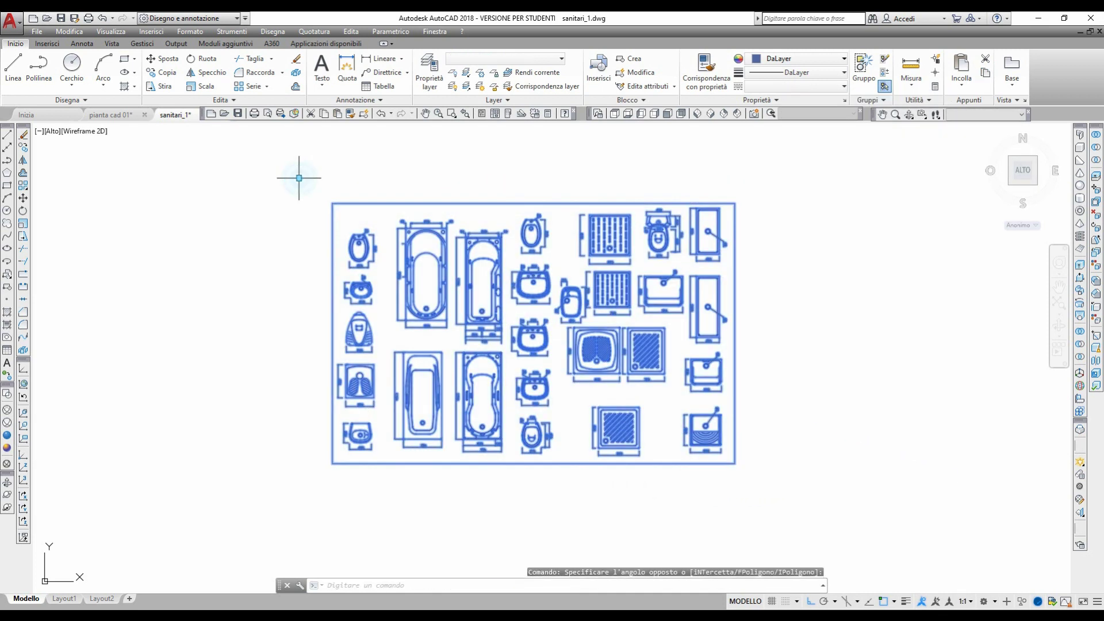
{"action": "left_click", "coordinate": [985, 70]}
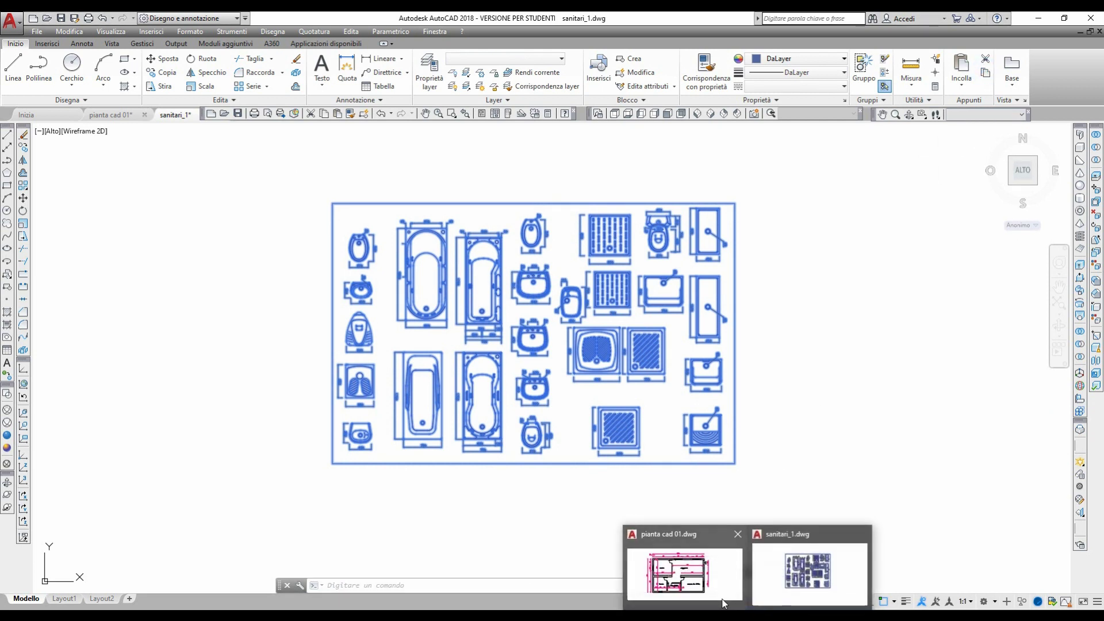
{"action": "left_click", "coordinate": [684, 569]}
{"action": "middle_click_drag", "start_coordinate": [884, 465], "coordinate": [609, 444]}
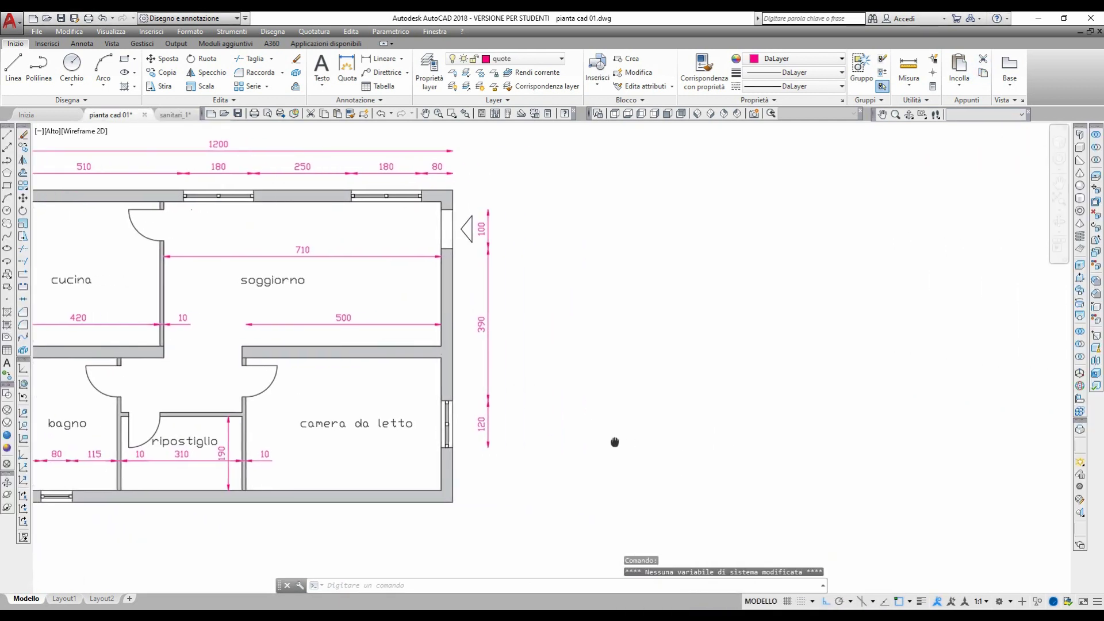
Paste the copied fixtures right of the apartment plan and zoom in on the shower trays.
{"action": "left_click", "coordinate": [957, 79]}
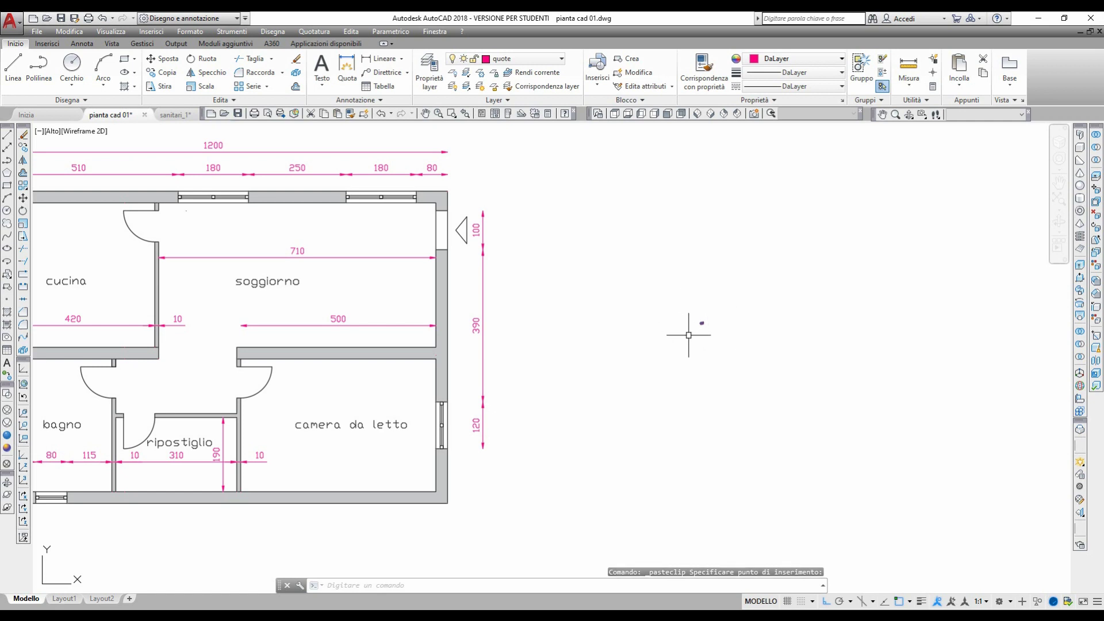
{"action": "left_click", "coordinate": [705, 318]}
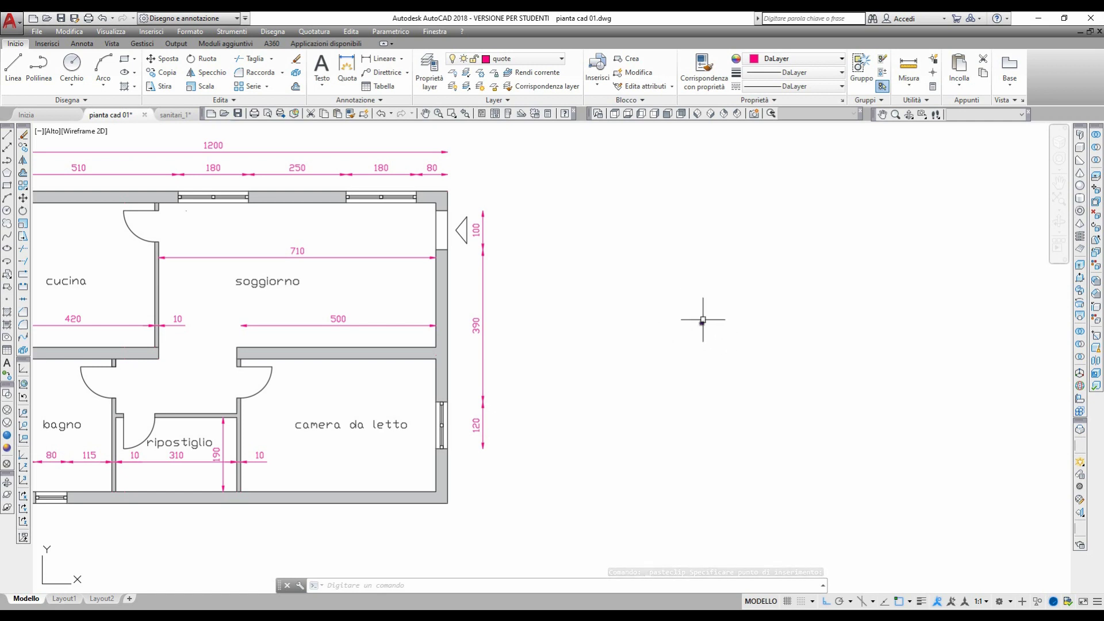
{"action": "scroll", "coordinate": [703, 315], "scroll_direction": "up", "scroll_amount": 5}
{"action": "scroll", "coordinate": [699, 328], "scroll_direction": "up", "scroll_amount": 4}
{"action": "scroll", "coordinate": [695, 338], "scroll_direction": "up", "scroll_amount": 8}
{"action": "scroll", "coordinate": [661, 371], "scroll_direction": "up", "scroll_amount": 3}
{"action": "scroll", "coordinate": [667, 388], "scroll_direction": "up", "scroll_amount": 3}
{"action": "scroll", "coordinate": [719, 362], "scroll_direction": "down", "scroll_amount": 1}
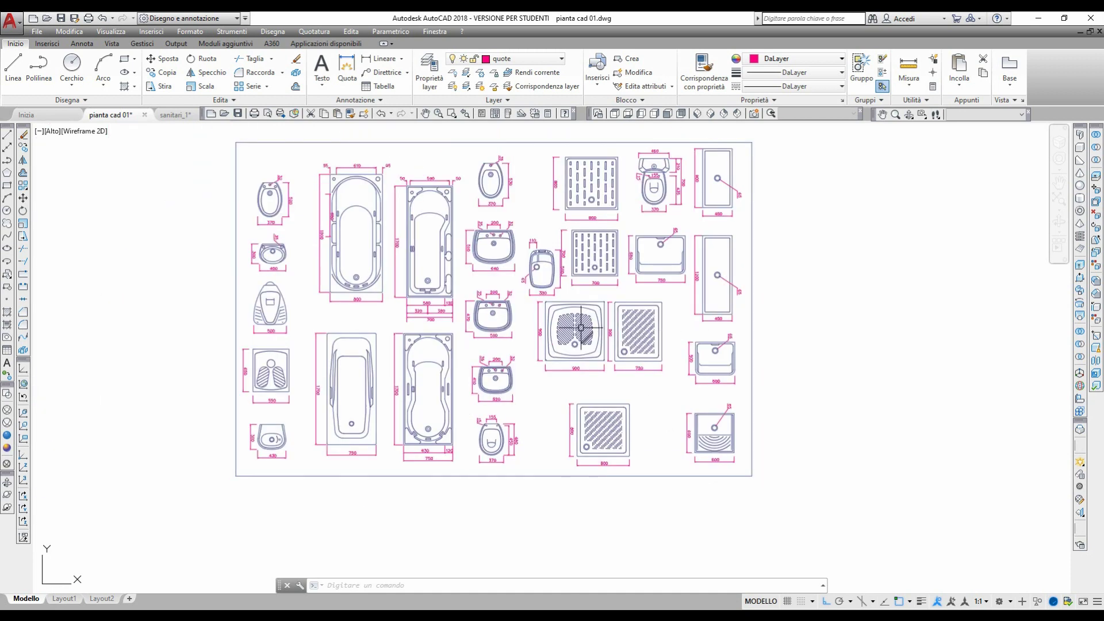
{"action": "middle_click_drag", "start_coordinate": [566, 326], "coordinate": [569, 352]}
{"action": "scroll", "coordinate": [575, 371], "scroll_direction": "up", "scroll_amount": 2}
{"action": "scroll", "coordinate": [638, 394], "scroll_direction": "up", "scroll_amount": 3}
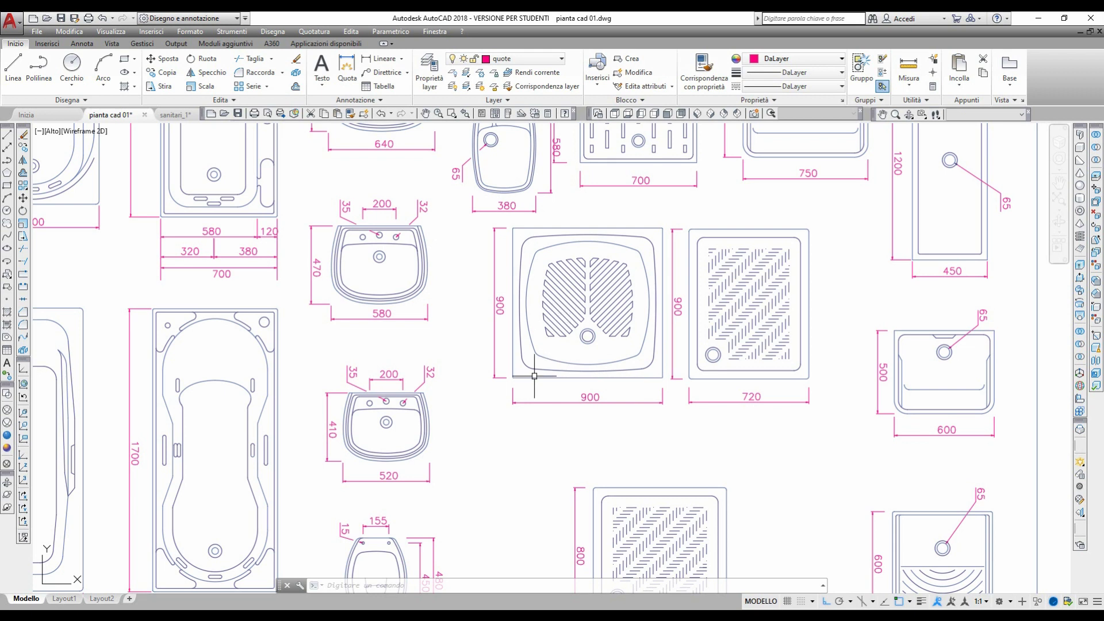
{"action": "left_click", "coordinate": [320, 33]}
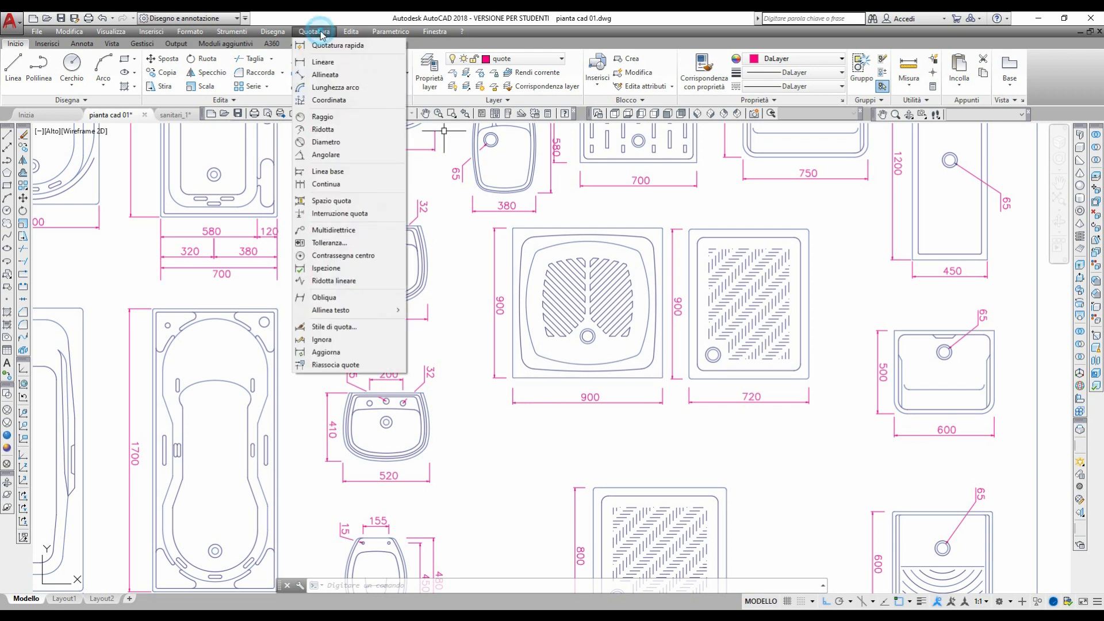
{"action": "left_click", "coordinate": [324, 61]}
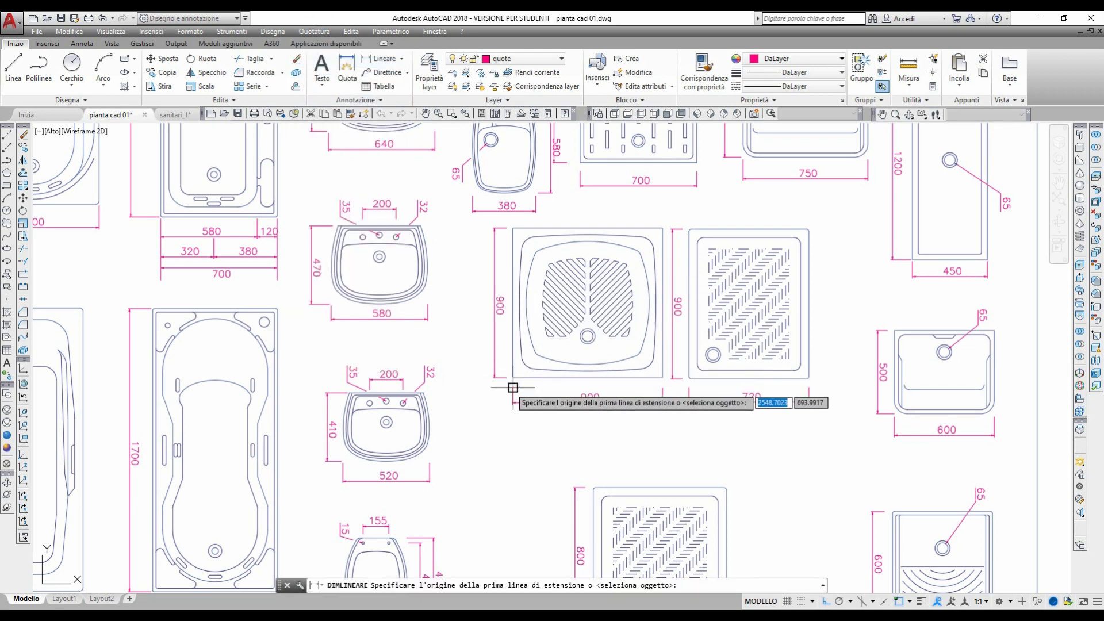
{"action": "left_click", "coordinate": [512, 395]}
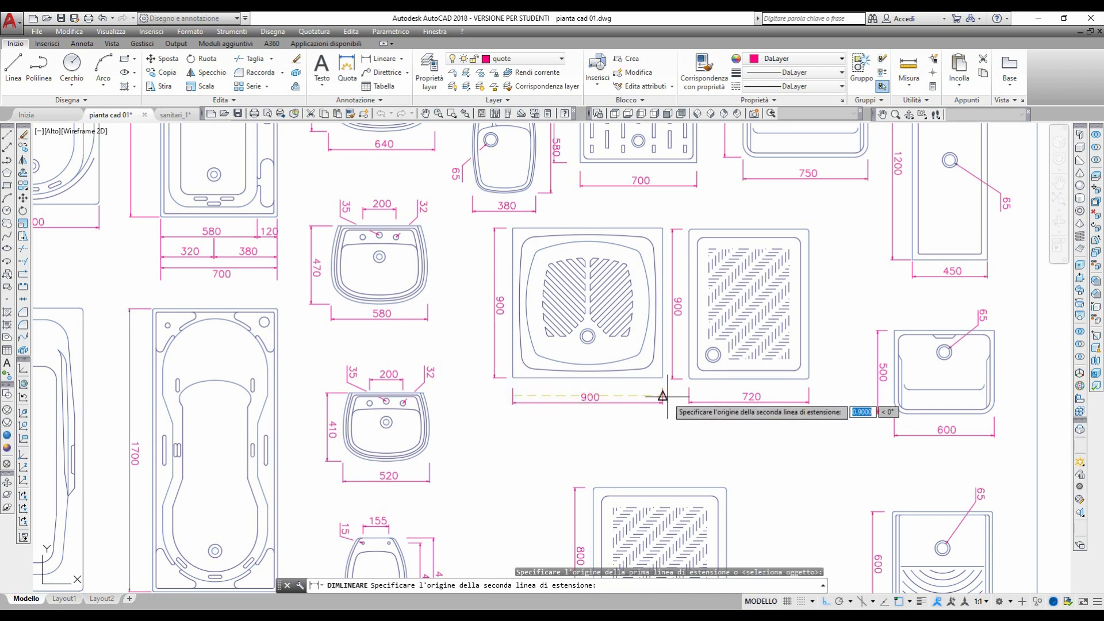
{"action": "left_click", "coordinate": [661, 395]}
{"action": "scroll", "coordinate": [659, 394], "scroll_direction": "down", "scroll_amount": 5}
{"action": "scroll", "coordinate": [660, 394], "scroll_direction": "down", "scroll_amount": 5}
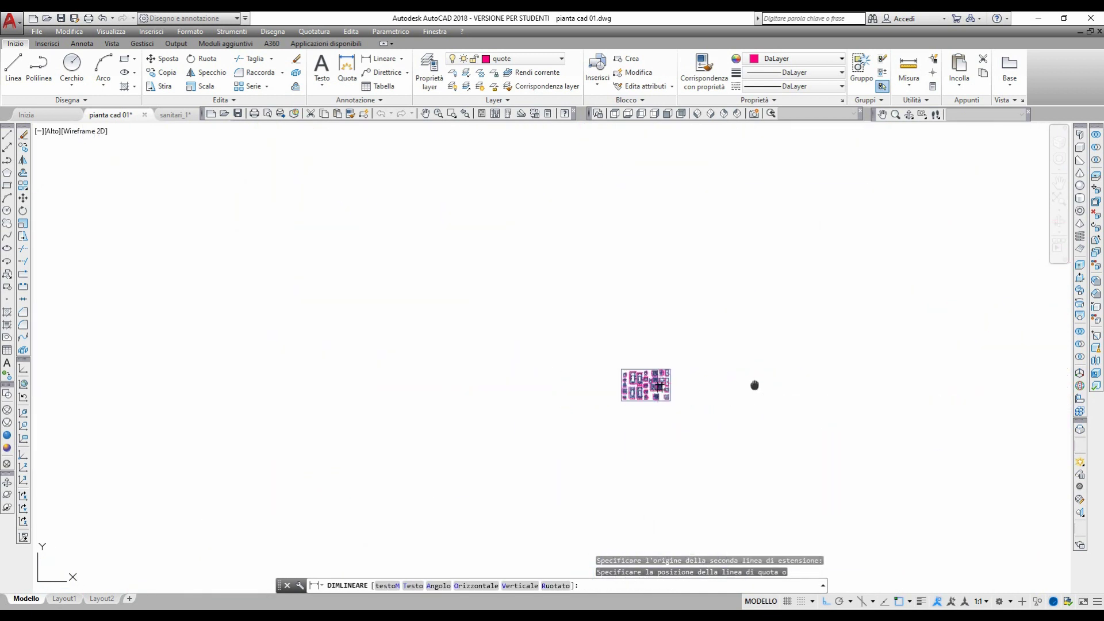
{"action": "middle_click_drag", "start_coordinate": [753, 384], "coordinate": [561, 380]}
{"action": "scroll", "coordinate": [548, 379], "scroll_direction": "up", "scroll_amount": 5}
{"action": "middle_click_drag", "start_coordinate": [212, 364], "coordinate": [595, 347]}
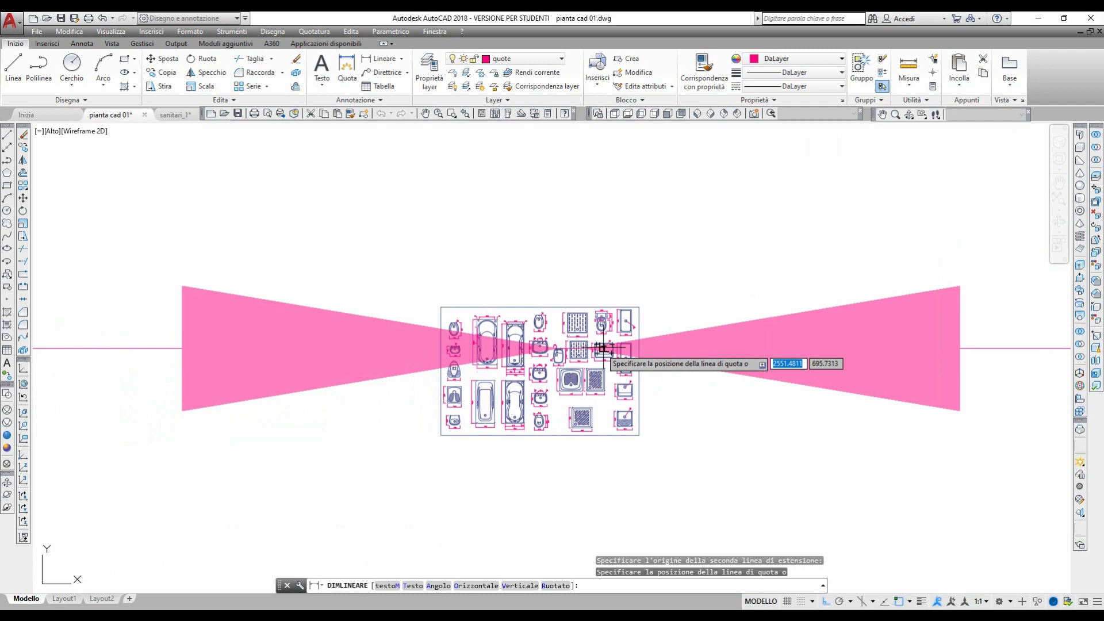
{"action": "scroll", "coordinate": [595, 347], "scroll_direction": "up", "scroll_amount": 2}
{"action": "key", "text": "Escape"}
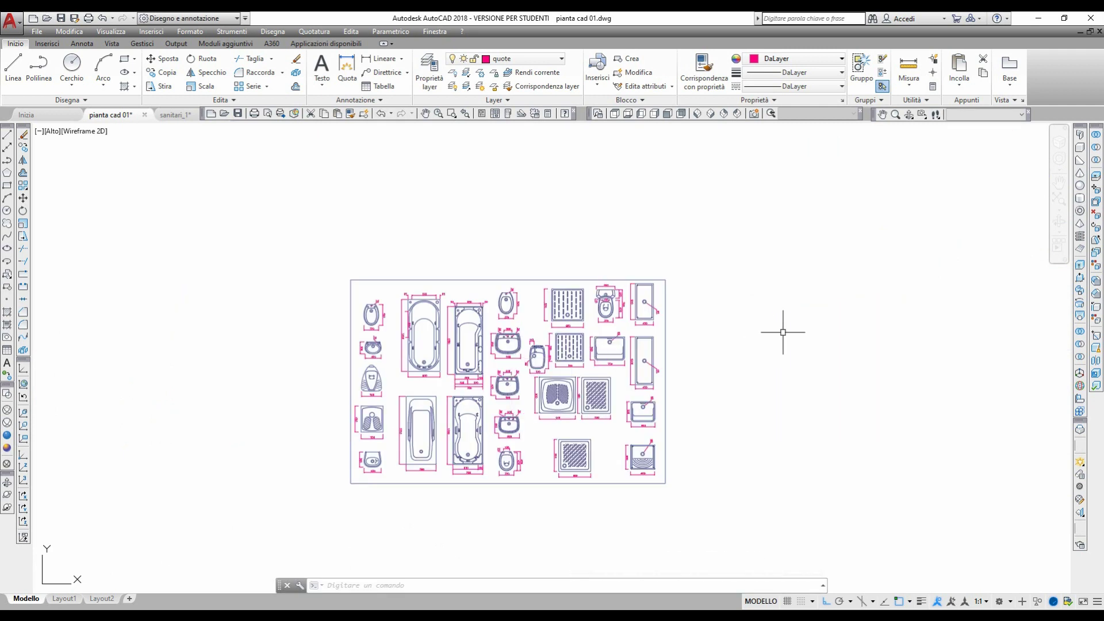
{"action": "scroll", "coordinate": [509, 402], "scroll_direction": "up", "scroll_amount": 3}
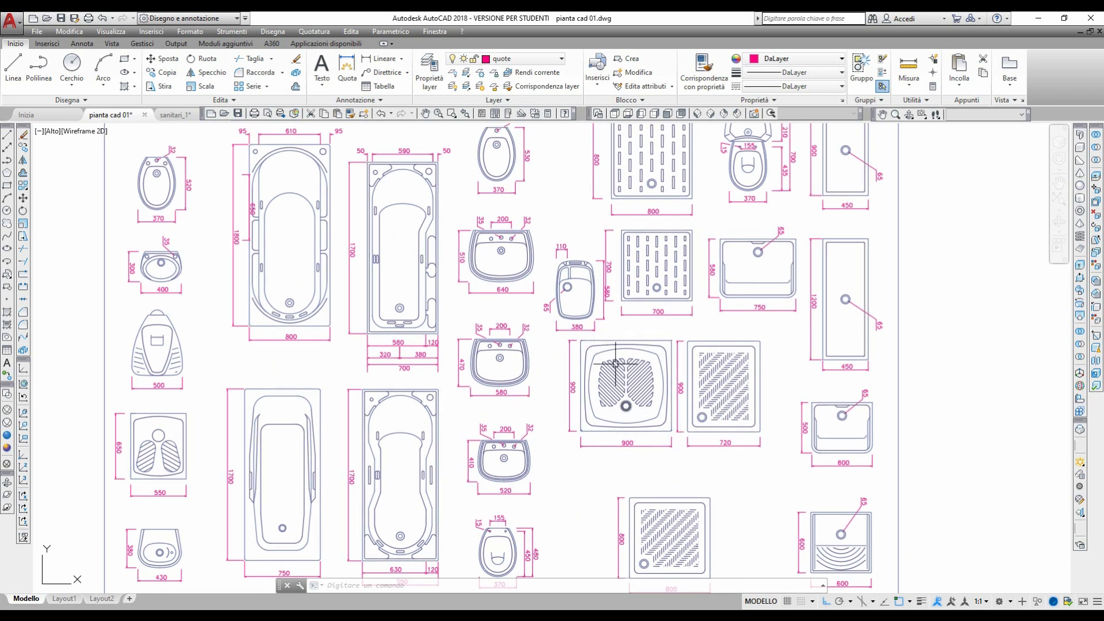
{"action": "scroll", "coordinate": [701, 385], "scroll_direction": "down", "scroll_amount": 2}
{"action": "middle_click_drag", "start_coordinate": [880, 388], "coordinate": [709, 361]}
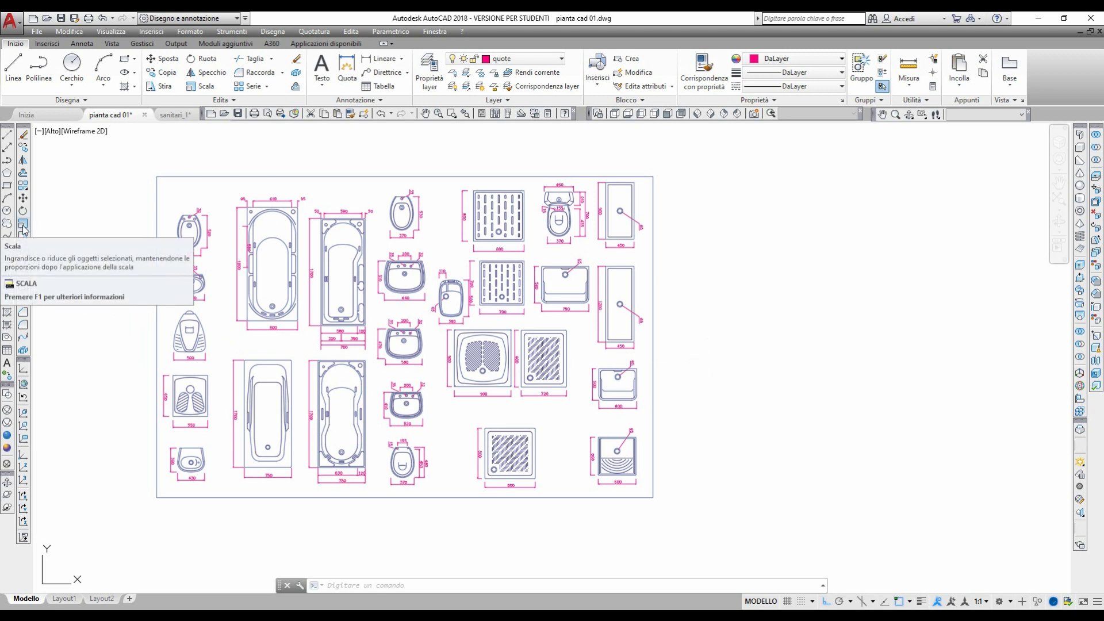
Scale all the pasted fixtures by a factor of 100 from a picked base point.
{"action": "left_click", "coordinate": [205, 88]}
{"action": "left_click", "coordinate": [131, 159]}
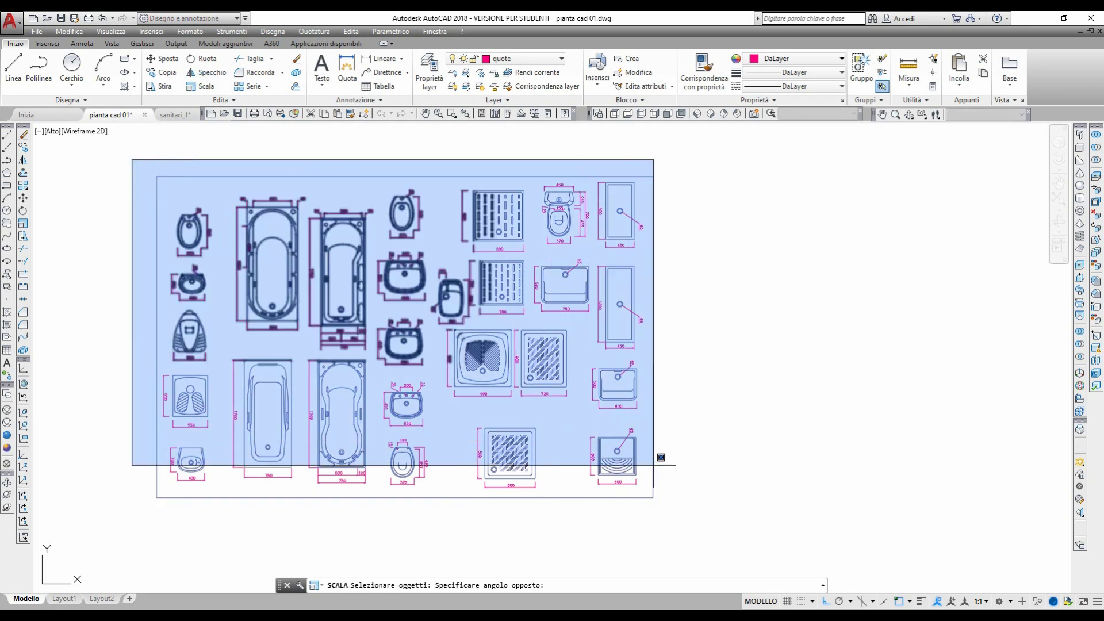
{"action": "left_click", "coordinate": [722, 524]}
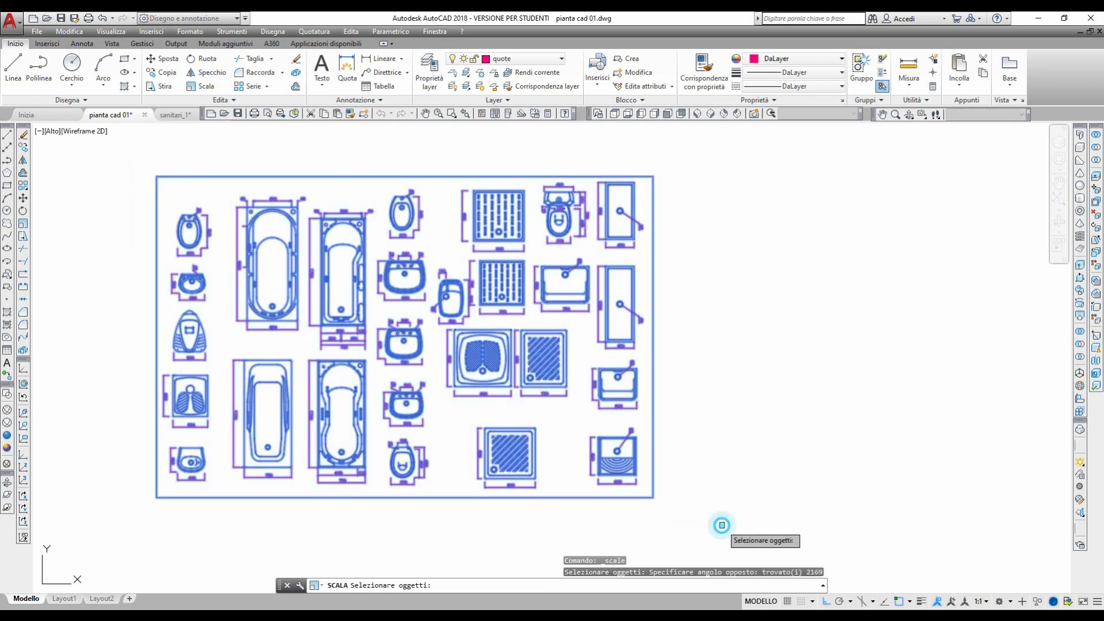
{"action": "right_click", "coordinate": [728, 463]}
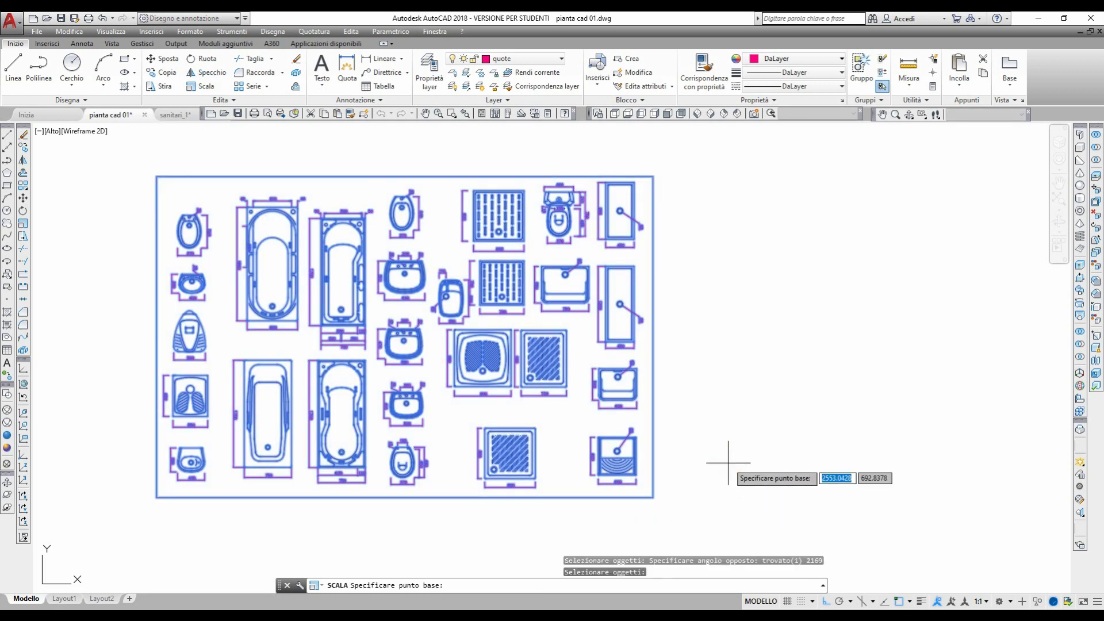
{"action": "left_click", "coordinate": [433, 345]}
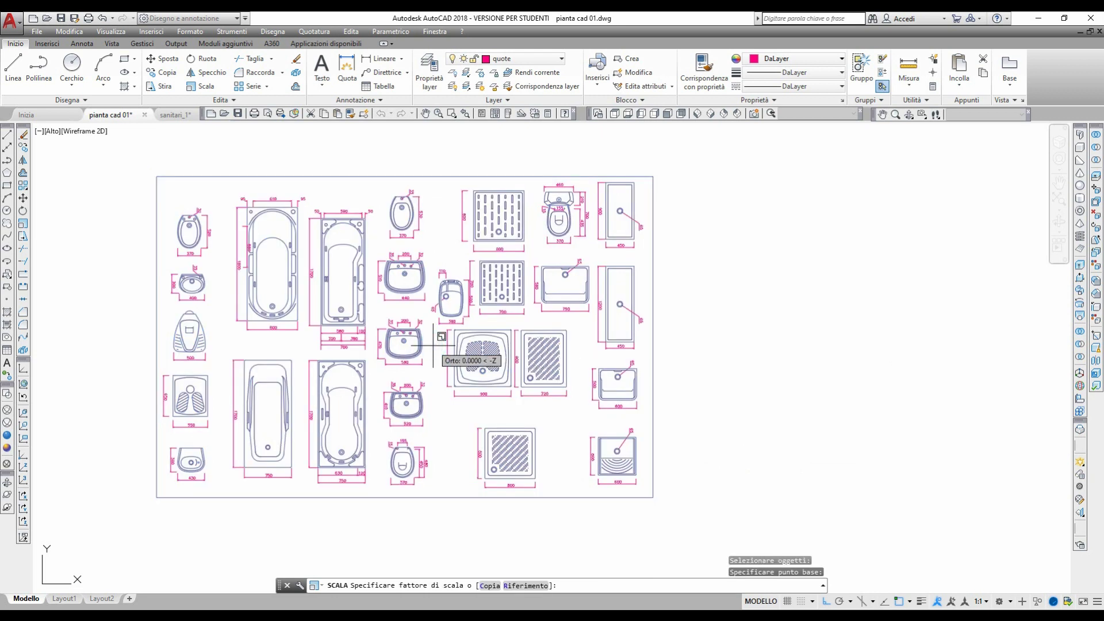
{"action": "type", "text": "100"}
{"action": "key", "text": "Return"}
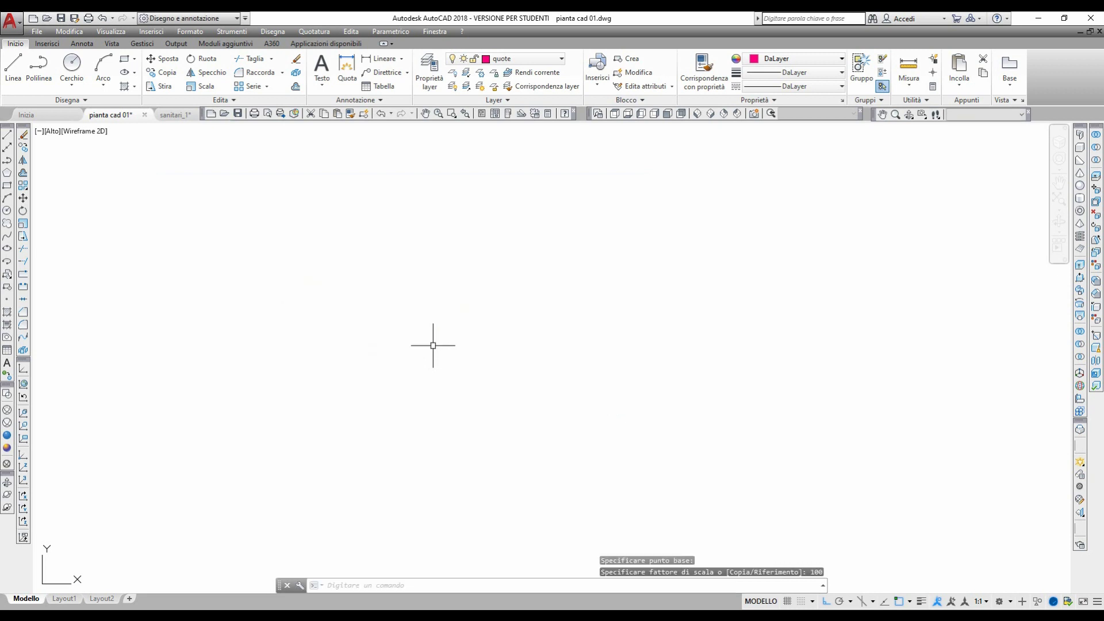
Zoom out to compare the scaled fixtures with the soggiorno and camera da letto.
{"action": "scroll", "coordinate": [509, 354], "scroll_direction": "down", "scroll_amount": 2}
{"action": "scroll", "coordinate": [509, 354], "scroll_direction": "down", "scroll_amount": 3}
{"action": "scroll", "coordinate": [507, 354], "scroll_direction": "down", "scroll_amount": 3}
{"action": "scroll", "coordinate": [507, 356], "scroll_direction": "down", "scroll_amount": 2}
{"action": "middle_click_drag", "start_coordinate": [507, 355], "coordinate": [693, 359]}
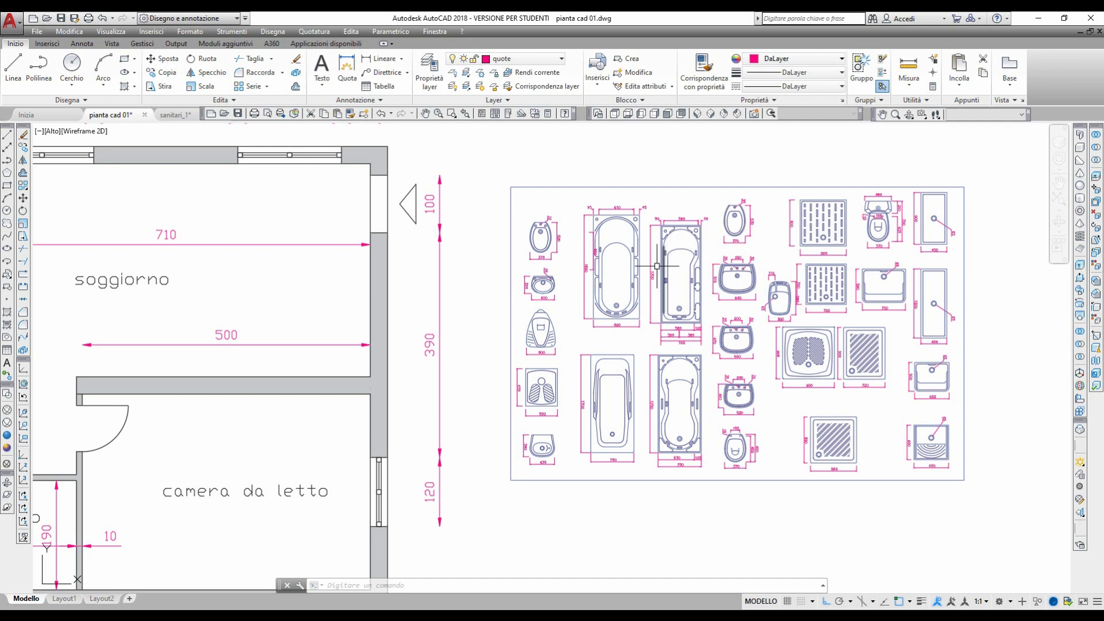
{"action": "scroll", "coordinate": [679, 408], "scroll_direction": "up", "scroll_amount": 2}
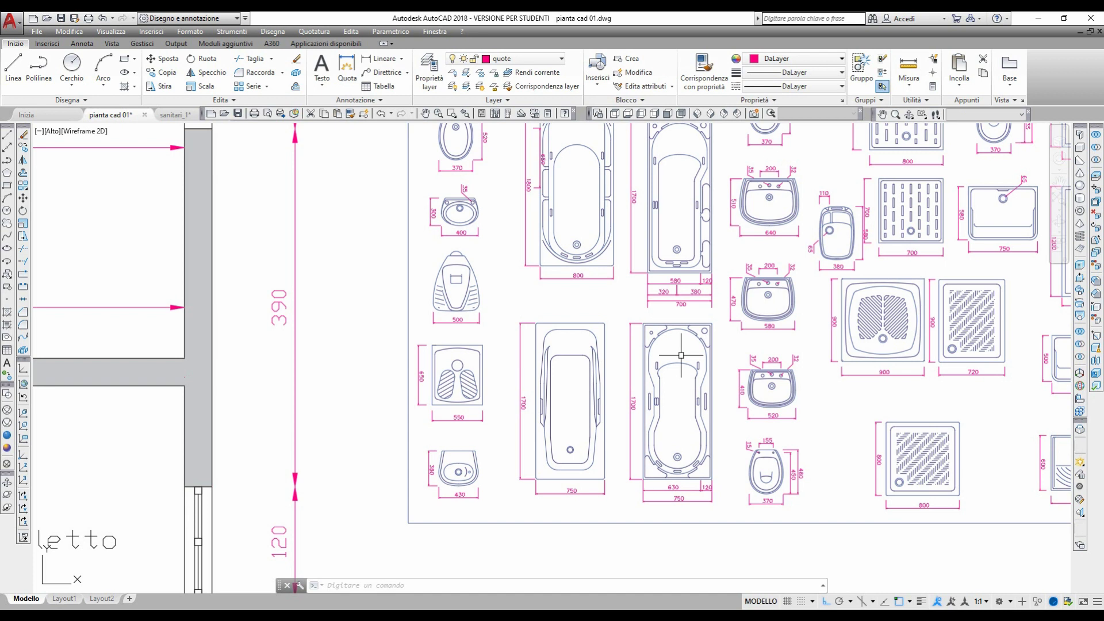
{"action": "scroll", "coordinate": [680, 355], "scroll_direction": "down", "scroll_amount": 1}
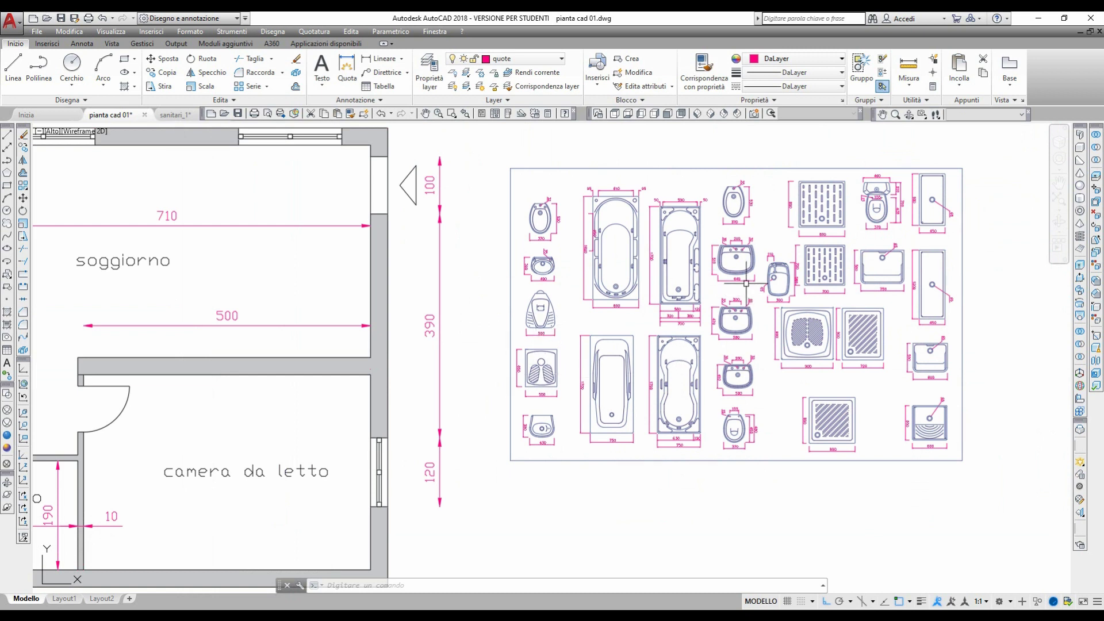
Start copying the 640 washbasin from the fixtures sheet, picking a base point on it.
{"action": "scroll", "coordinate": [745, 328], "scroll_direction": "up", "scroll_amount": 4}
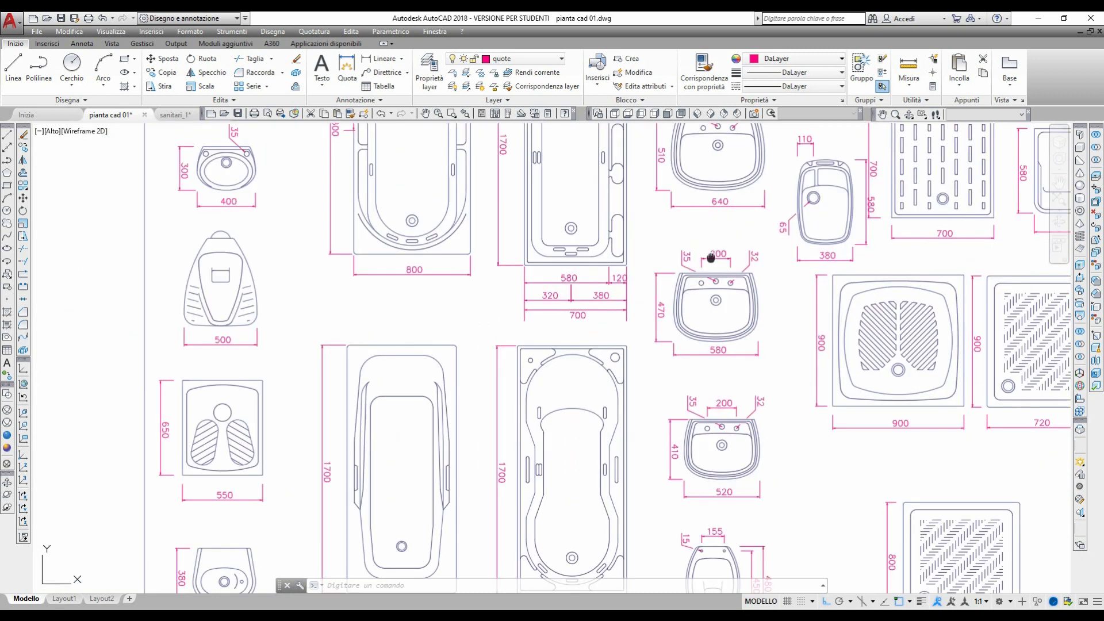
{"action": "middle_click_drag", "start_coordinate": [710, 257], "coordinate": [699, 340]}
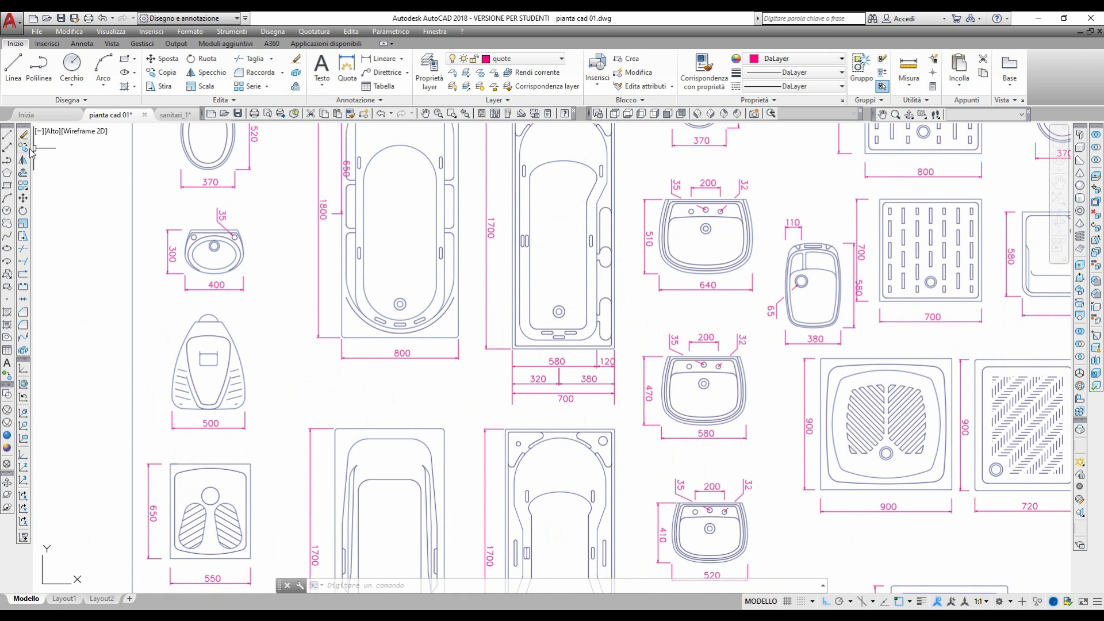
{"action": "left_click", "coordinate": [167, 72]}
{"action": "left_click", "coordinate": [632, 161]}
{"action": "left_click", "coordinate": [754, 305]}
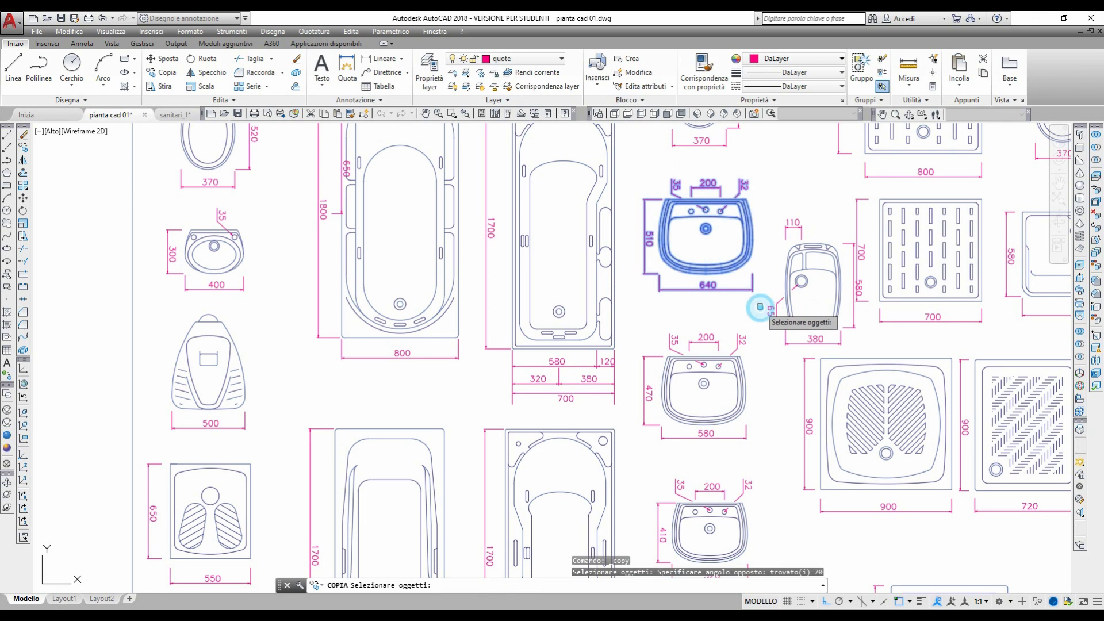
{"action": "key", "text": "Return"}
{"action": "left_click", "coordinate": [707, 246]}
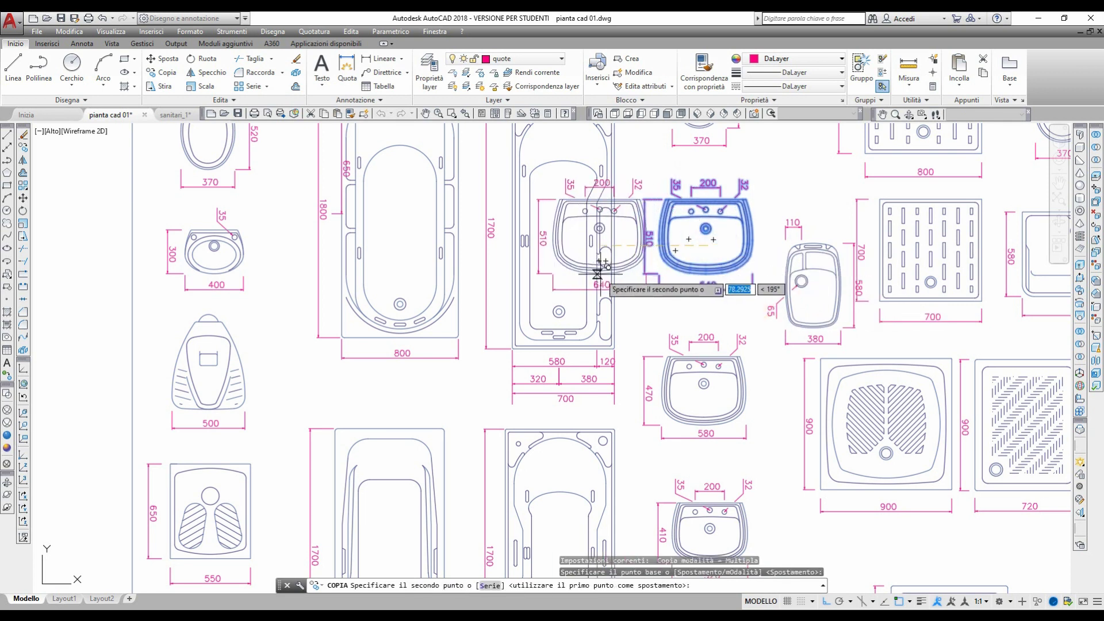
Place the washbasin copy just left of the bagno in the floor plan.
{"action": "scroll", "coordinate": [394, 315], "scroll_direction": "down", "scroll_amount": 3}
{"action": "middle_click_drag", "start_coordinate": [507, 332], "coordinate": [868, 332]}
{"action": "scroll", "coordinate": [868, 333], "scroll_direction": "down", "scroll_amount": 3}
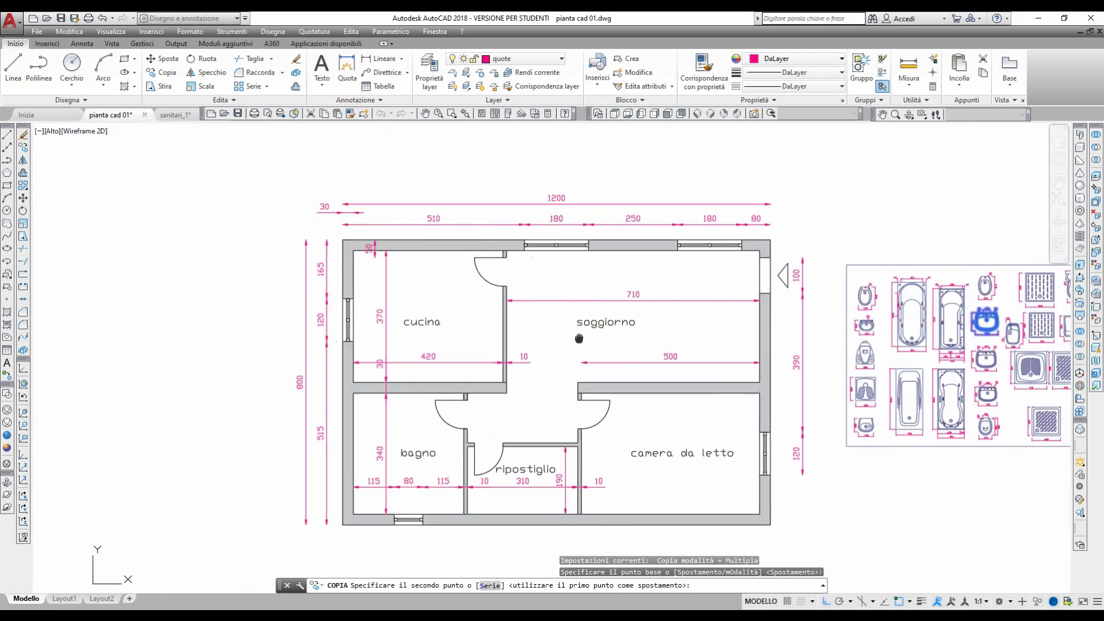
{"action": "middle_click_drag", "start_coordinate": [646, 409], "coordinate": [753, 310]}
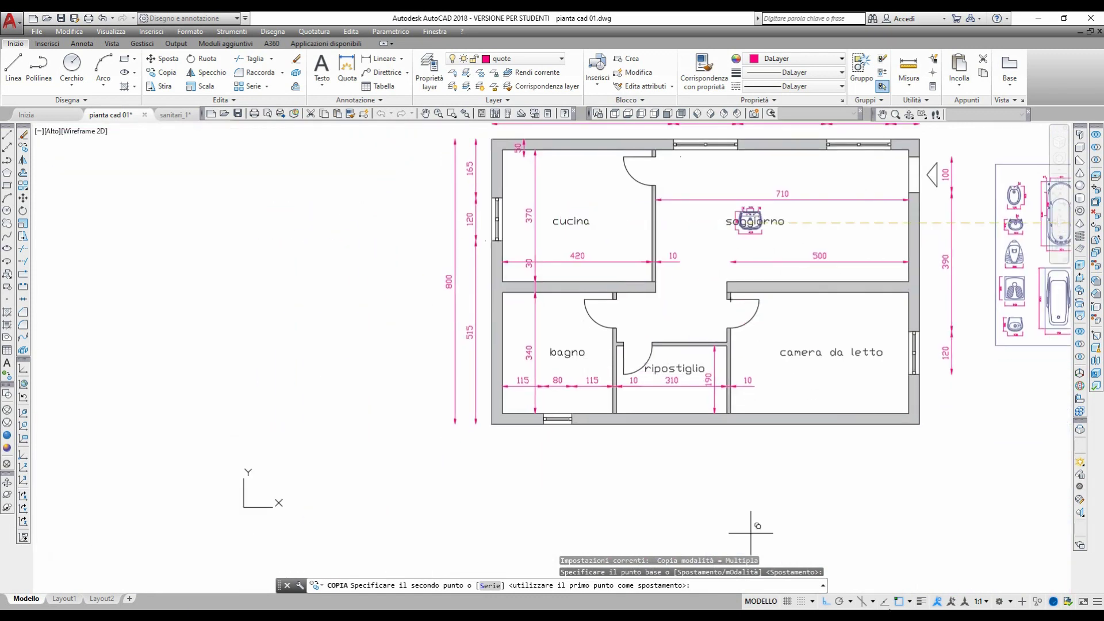
{"action": "left_click", "coordinate": [823, 601]}
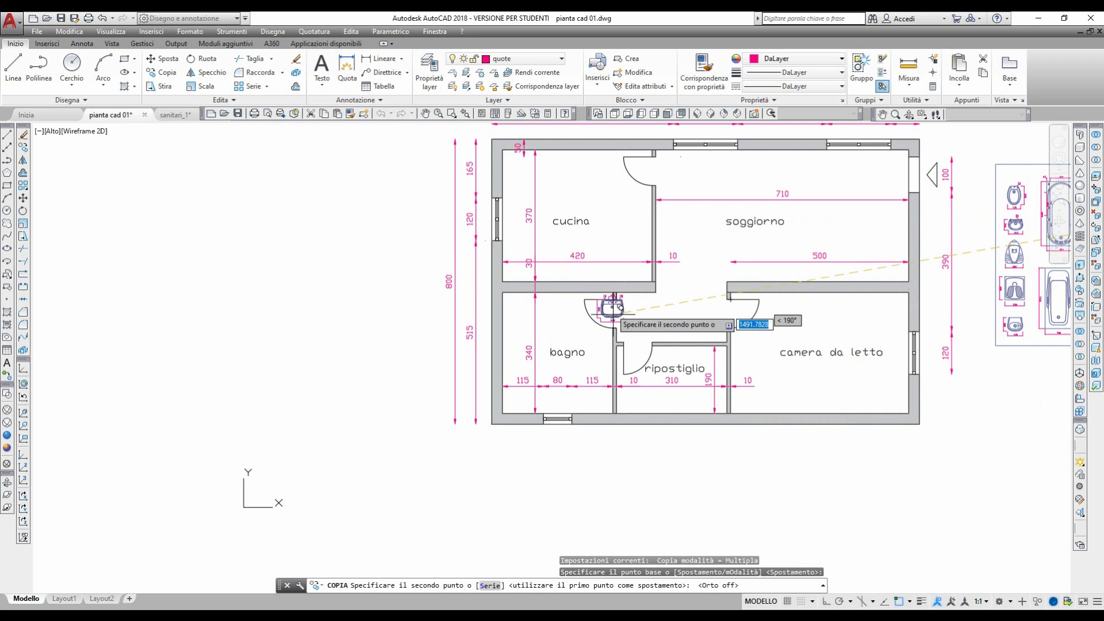
{"action": "scroll", "coordinate": [569, 326], "scroll_direction": "up", "scroll_amount": 2}
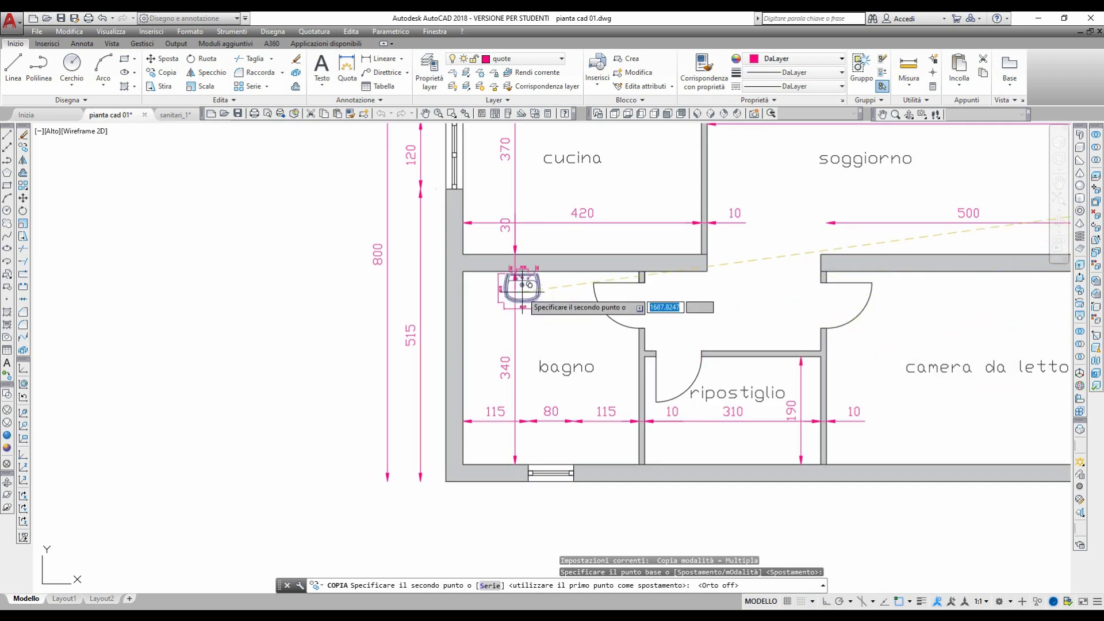
{"action": "left_click", "coordinate": [265, 311]}
{"action": "key", "text": "Return"}
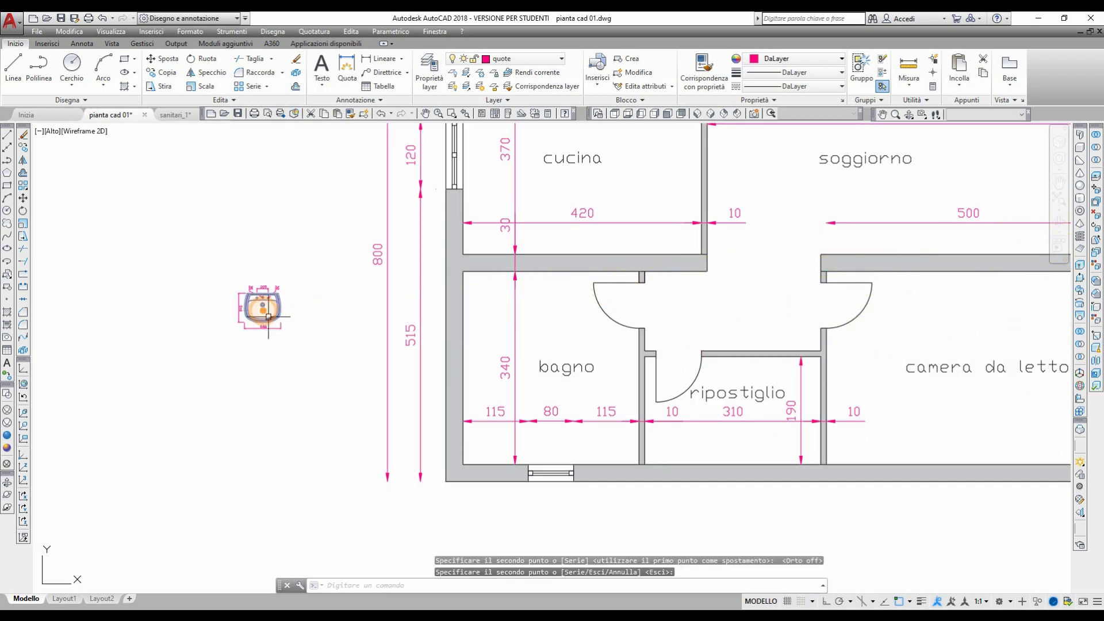
Erase the dimensions attached to the copied washbasin.
{"action": "scroll", "coordinate": [219, 319], "scroll_direction": "up", "scroll_amount": 3}
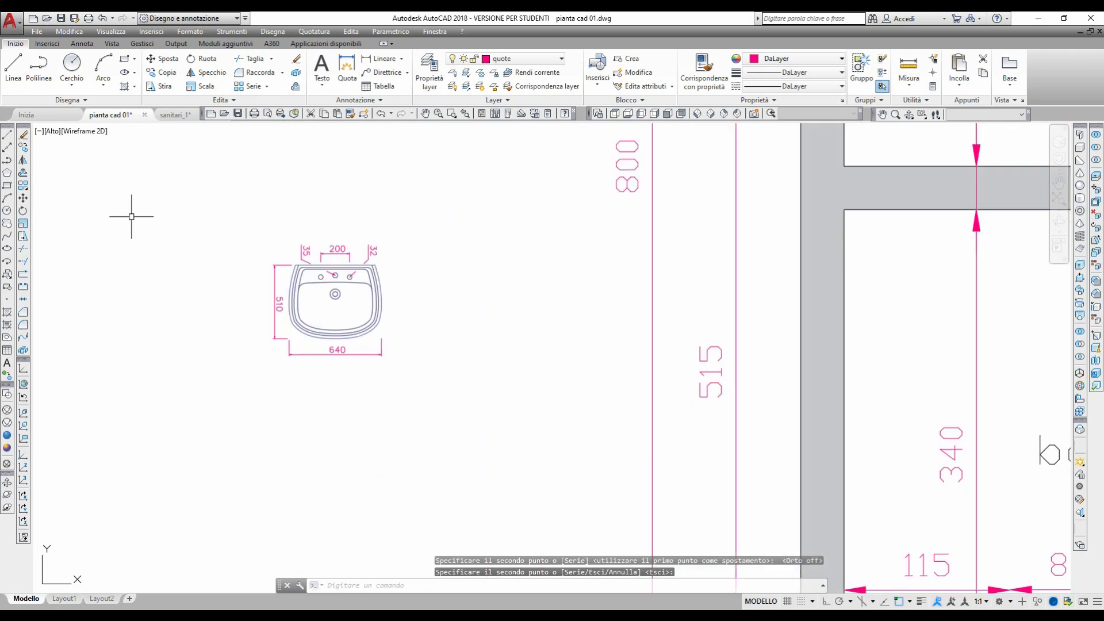
{"action": "left_click", "coordinate": [53, 151]}
{"action": "left_click", "coordinate": [180, 222]}
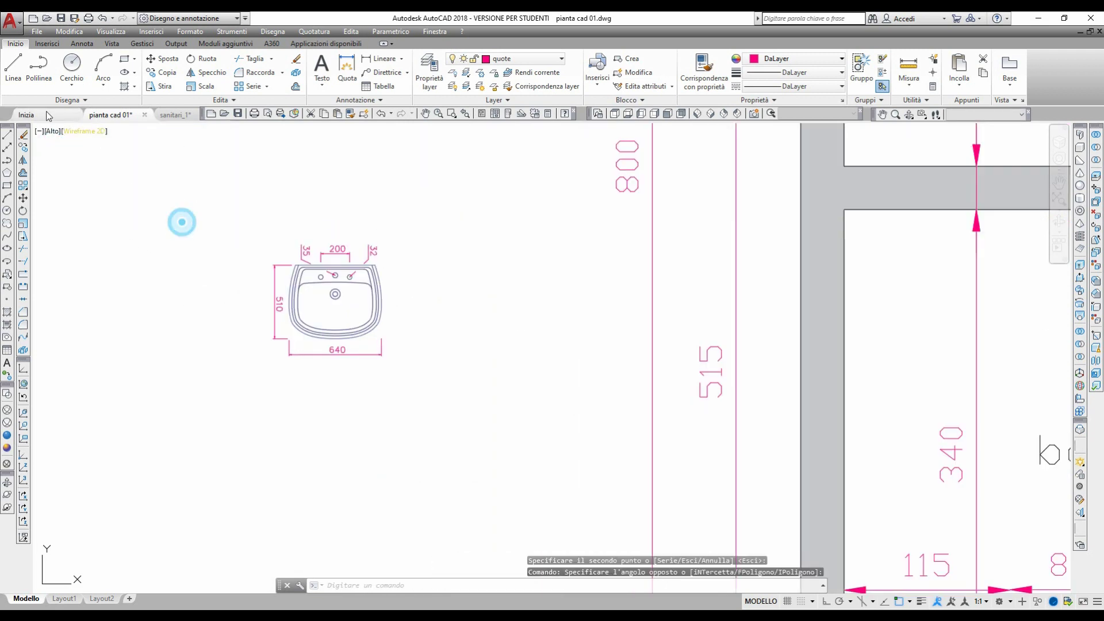
{"action": "left_click", "coordinate": [23, 134]}
{"action": "left_click", "coordinate": [278, 311]}
{"action": "left_click", "coordinate": [494, 236]}
{"action": "left_click", "coordinate": [301, 250]}
{"action": "key", "text": "Return"}
Delete the leftover dimension lines around the washbasin copy.
{"action": "scroll", "coordinate": [300, 251], "scroll_direction": "up", "scroll_amount": 4}
{"action": "left_click", "coordinate": [462, 282]}
{"action": "left_click_drag", "start_coordinate": [618, 551], "coordinate": [236, 458]}
{"action": "key", "text": "Delete"}
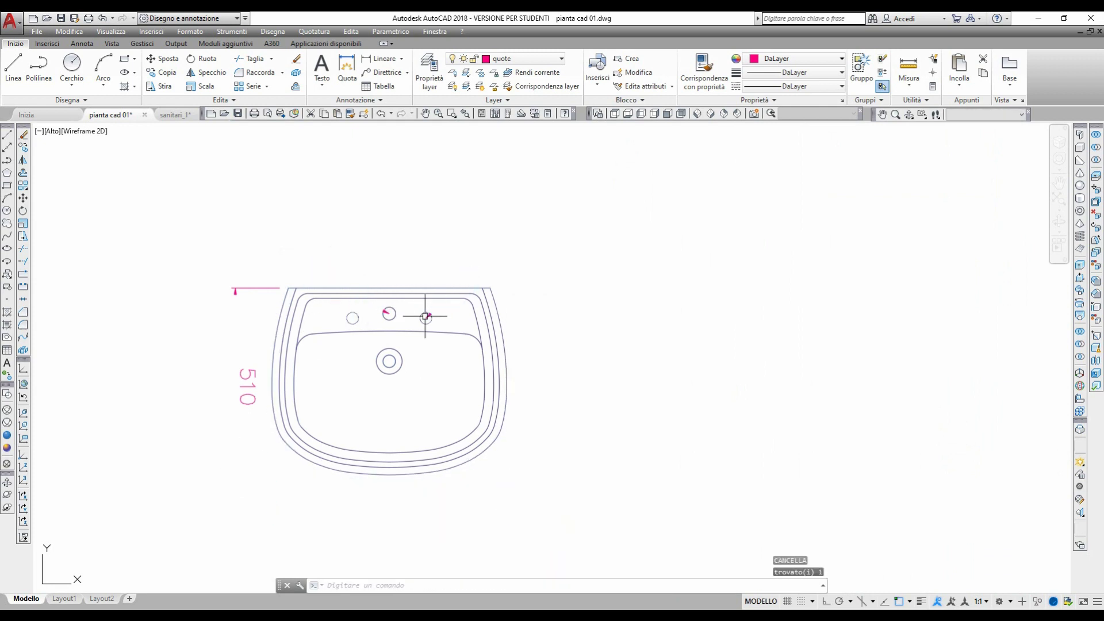
{"action": "scroll", "coordinate": [389, 303], "scroll_direction": "up", "scroll_amount": 4}
{"action": "scroll", "coordinate": [463, 350], "scroll_direction": "down", "scroll_amount": 10}
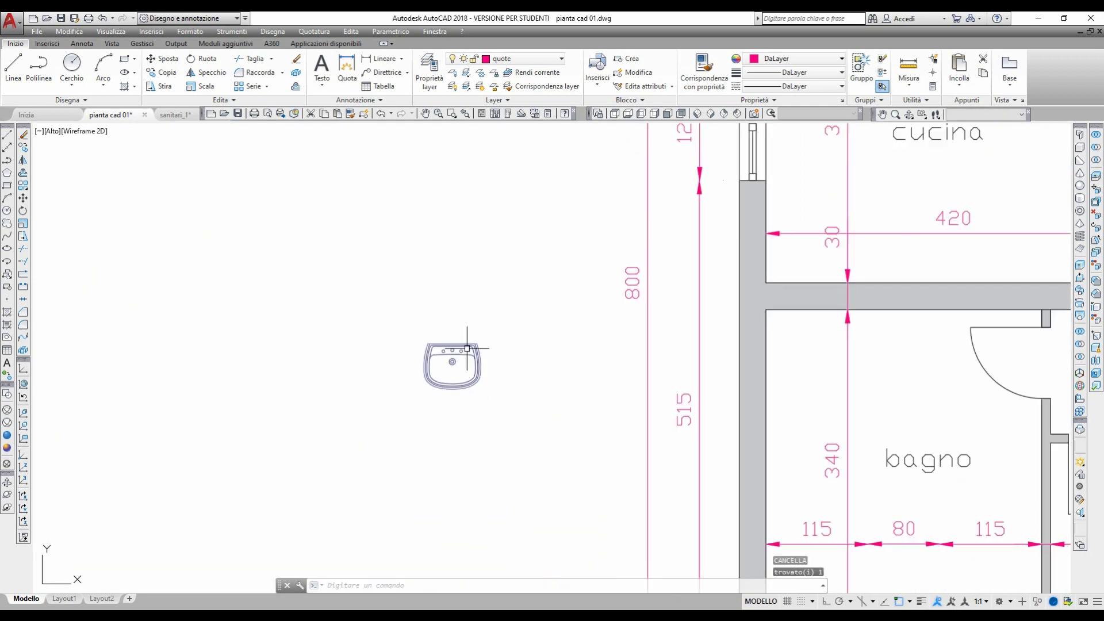
{"action": "scroll", "coordinate": [467, 348], "scroll_direction": "down", "scroll_amount": 4}
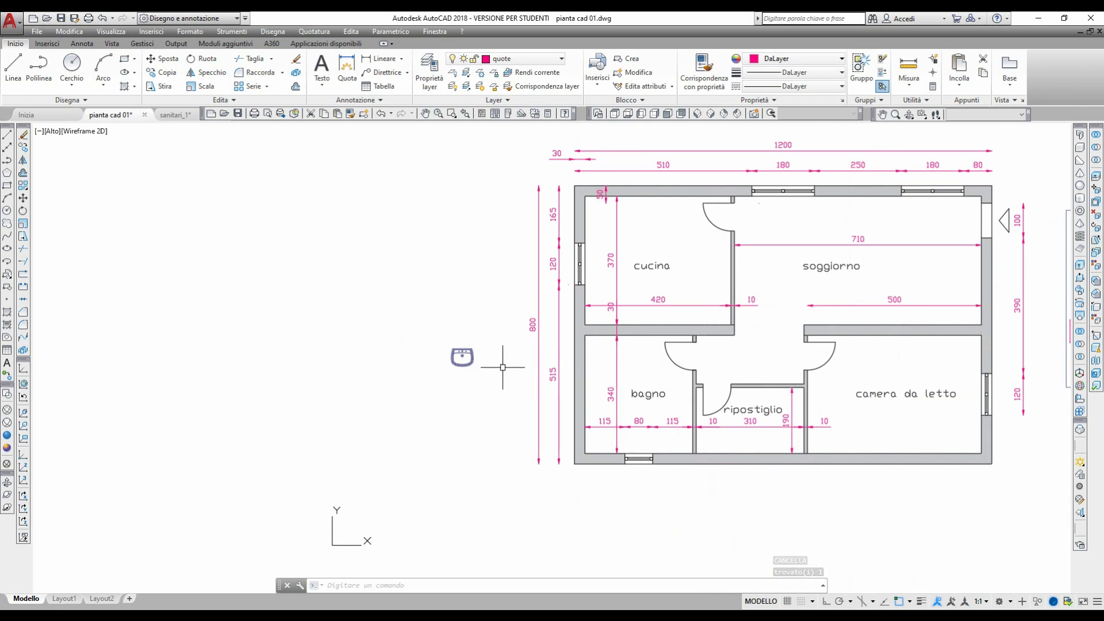
{"action": "scroll", "coordinate": [469, 361], "scroll_direction": "up", "scroll_amount": 4}
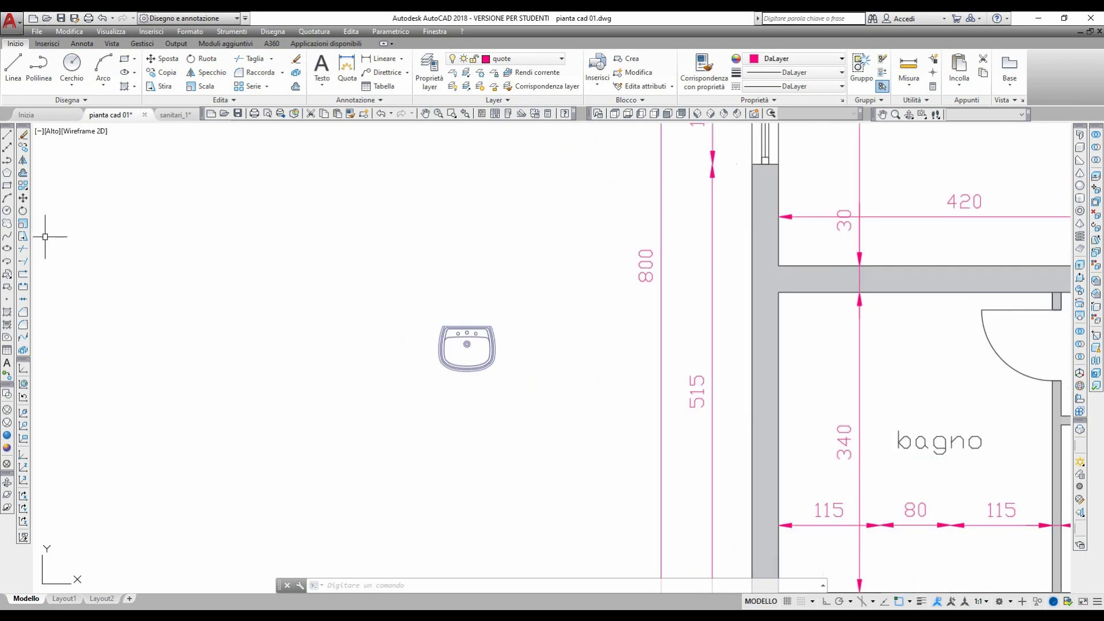
Rotate the washbasin 90° about a pivot point on the basin.
{"action": "left_click", "coordinate": [24, 212]}
{"action": "left_click", "coordinate": [365, 272]}
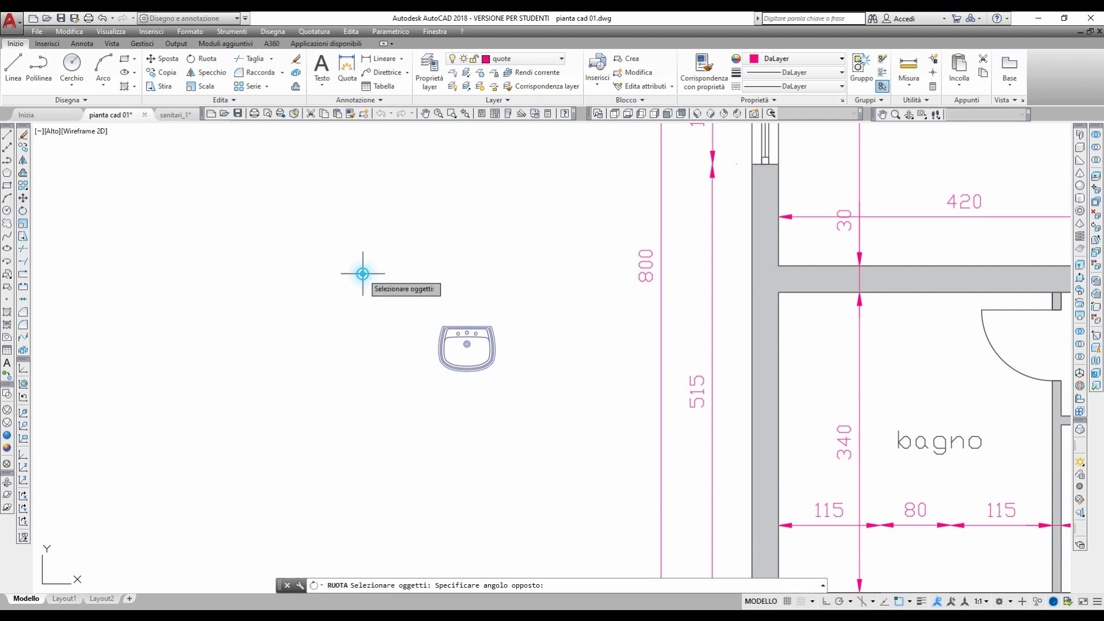
{"action": "left_click", "coordinate": [559, 397]}
{"action": "key", "text": "Return"}
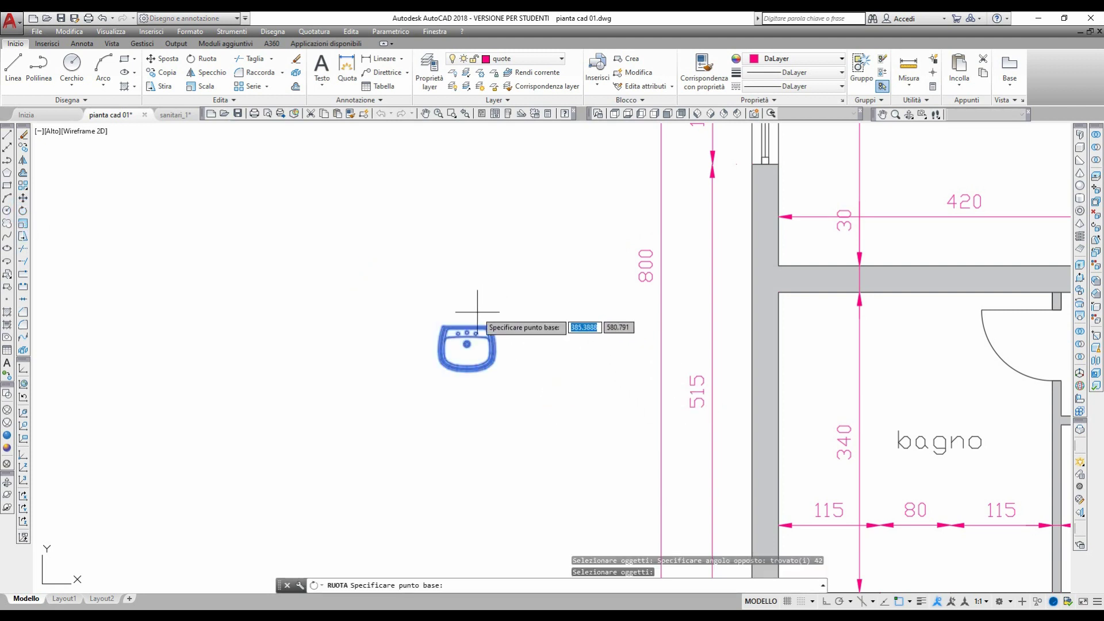
{"action": "left_click", "coordinate": [467, 328]}
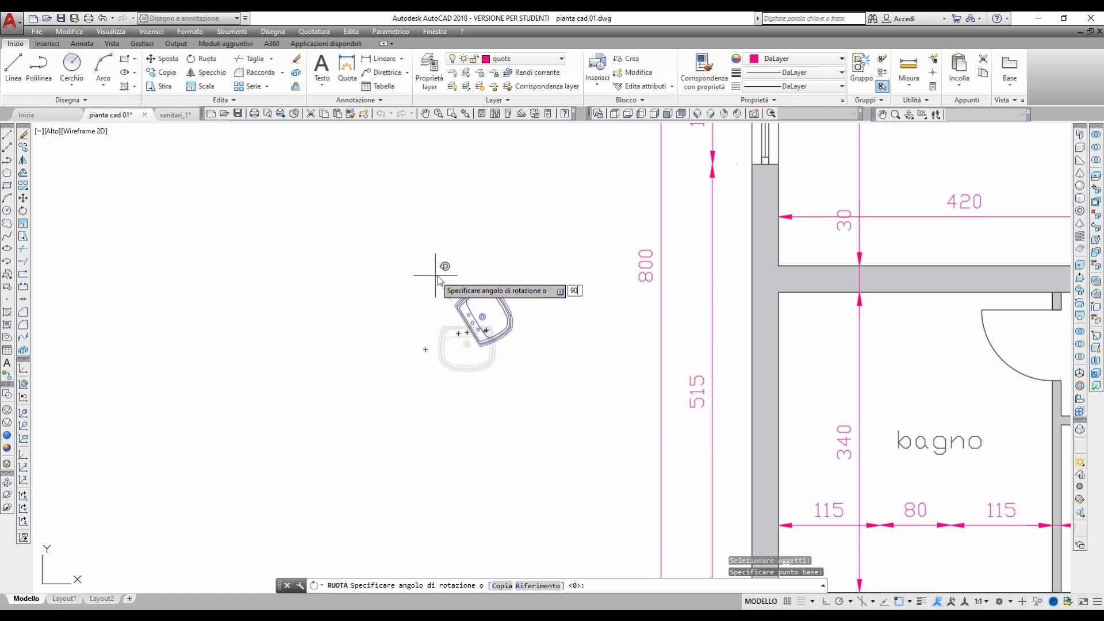
{"action": "key", "text": "Return"}
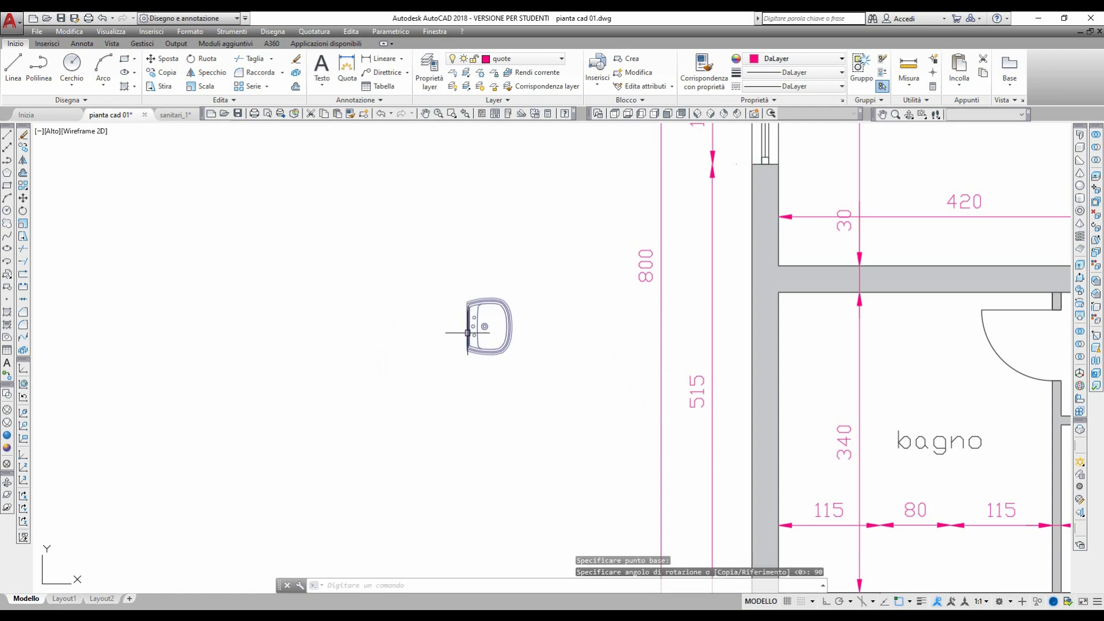
Select the washbasin to move, using its left edge as the base point.
{"action": "left_click", "coordinate": [23, 197]}
{"action": "left_click", "coordinate": [370, 271]}
{"action": "left_click", "coordinate": [626, 416]}
{"action": "key", "text": "Return"}
{"action": "scroll", "coordinate": [425, 322], "scroll_direction": "up", "scroll_amount": 4}
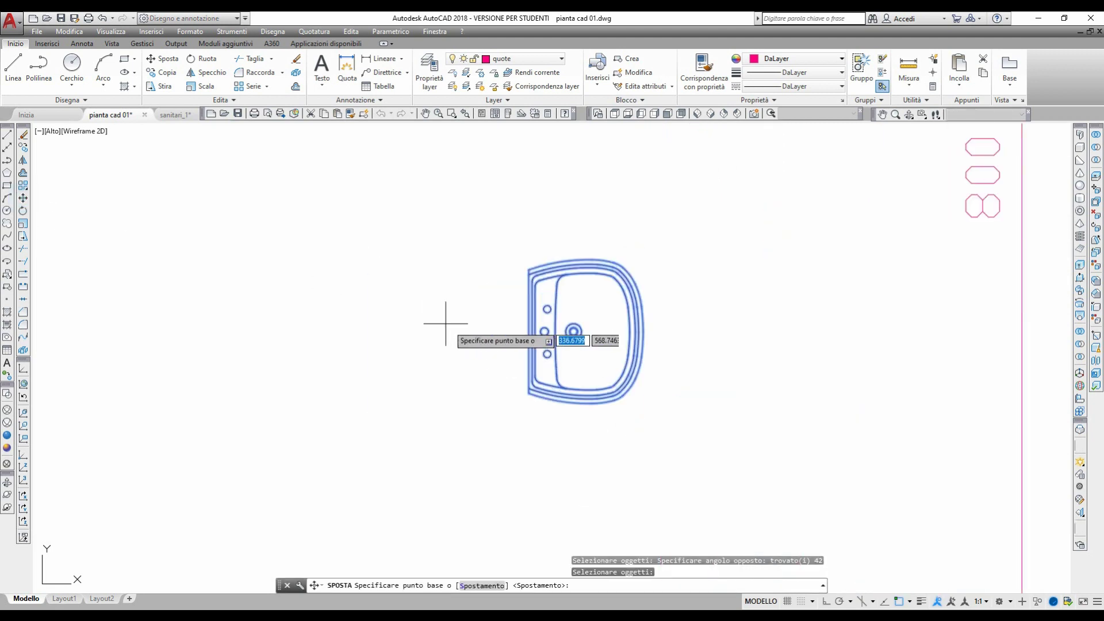
{"action": "left_click", "coordinate": [523, 333]}
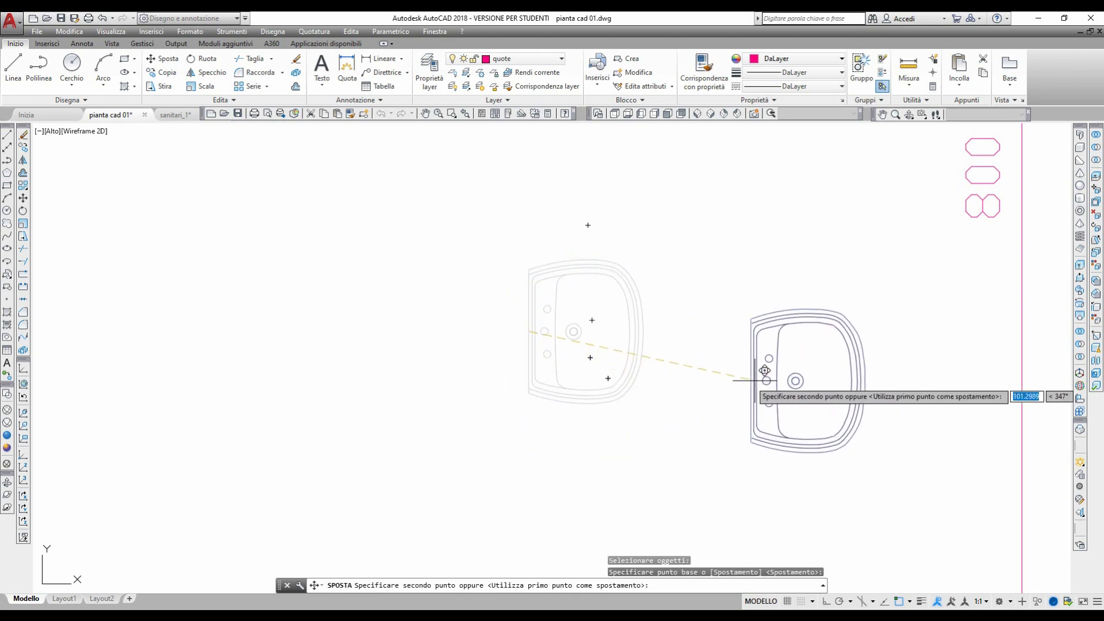
Drop the washbasin against the bathroom's left wall near the top.
{"action": "middle_click_drag", "start_coordinate": [764, 371], "coordinate": [315, 291]}
{"action": "scroll", "coordinate": [315, 291], "scroll_direction": "down", "scroll_amount": 2}
{"action": "scroll", "coordinate": [362, 296], "scroll_direction": "down", "scroll_amount": 3}
{"action": "scroll", "coordinate": [590, 284], "scroll_direction": "up", "scroll_amount": 3}
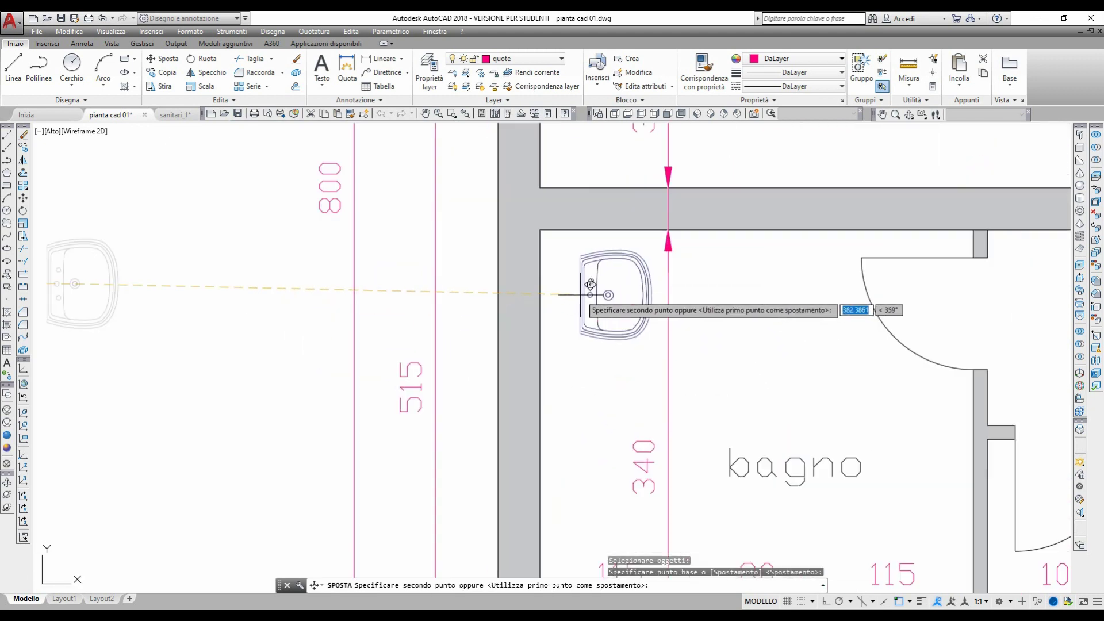
{"action": "scroll", "coordinate": [557, 285], "scroll_direction": "down", "scroll_amount": 3}
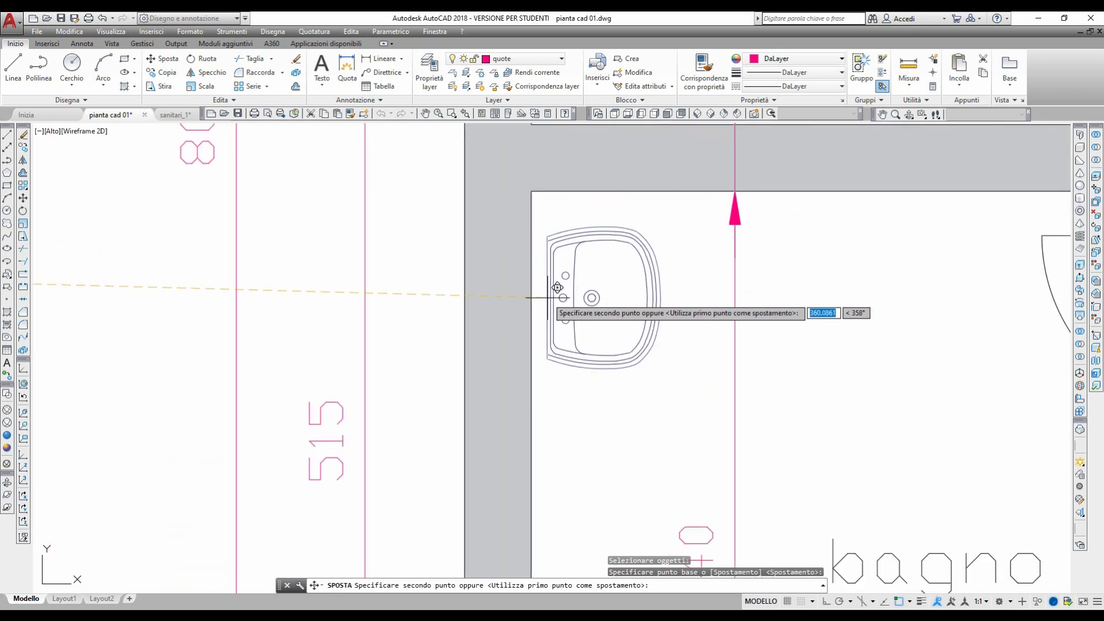
{"action": "middle_click_drag", "start_coordinate": [559, 299], "coordinate": [409, 301]}
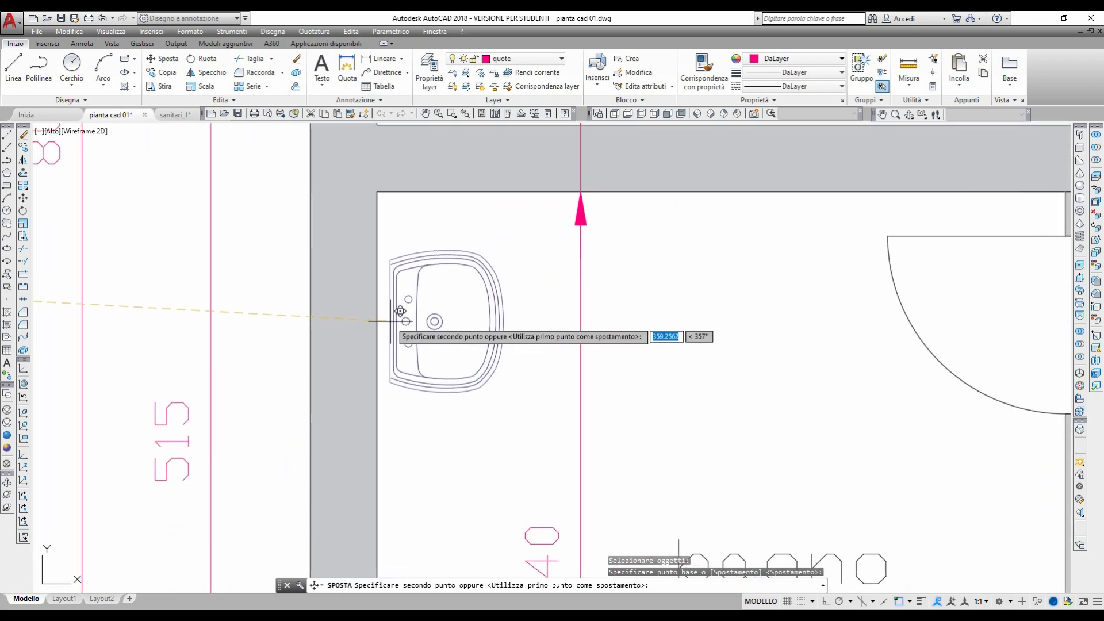
{"action": "left_click", "coordinate": [384, 320]}
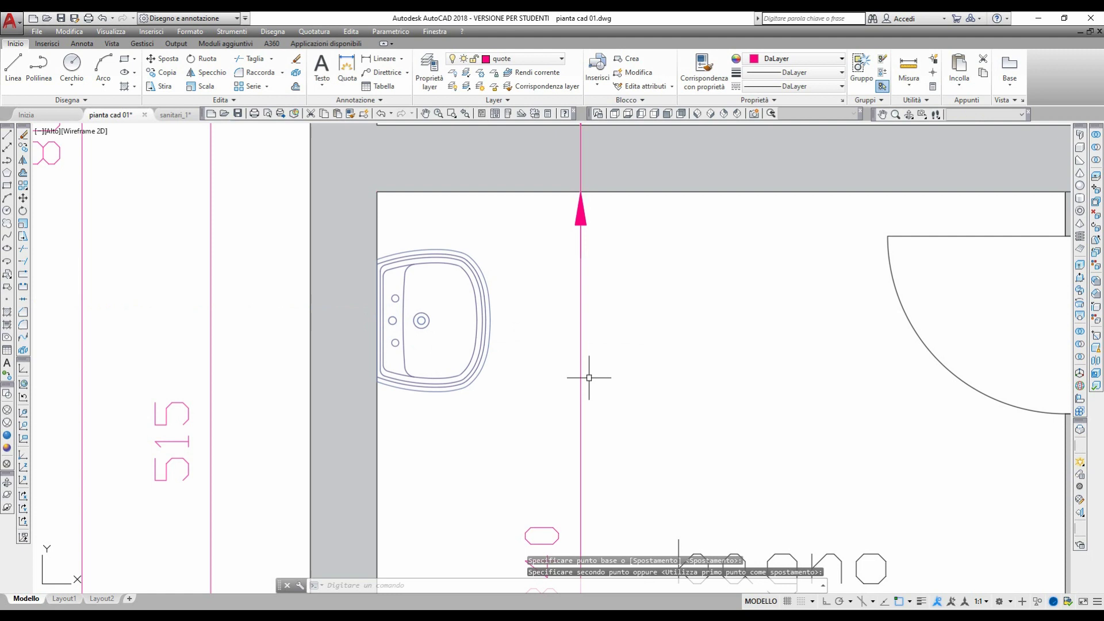
{"action": "scroll", "coordinate": [589, 378], "scroll_direction": "down", "scroll_amount": 2}
{"action": "scroll", "coordinate": [591, 371], "scroll_direction": "down", "scroll_amount": 2}
{"action": "scroll", "coordinate": [591, 371], "scroll_direction": "down", "scroll_amount": 2}
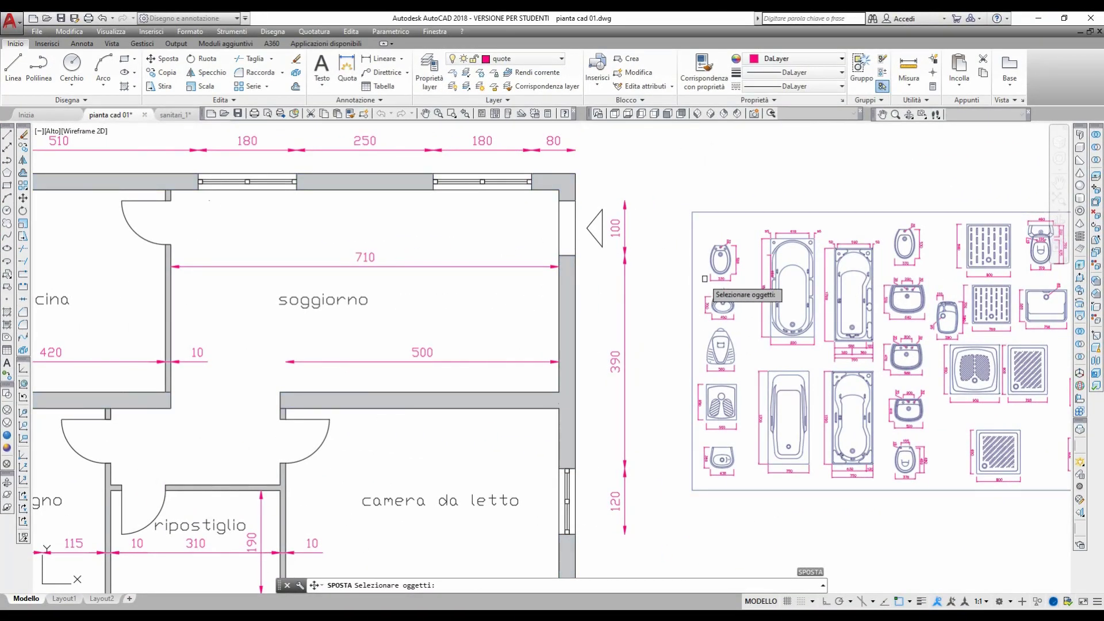
Copy the bidet from the fixtures sheet and place it just left of the bathroom.
{"action": "scroll", "coordinate": [684, 344], "scroll_direction": "up", "scroll_amount": 1}
{"action": "scroll", "coordinate": [684, 343], "scroll_direction": "up", "scroll_amount": 3}
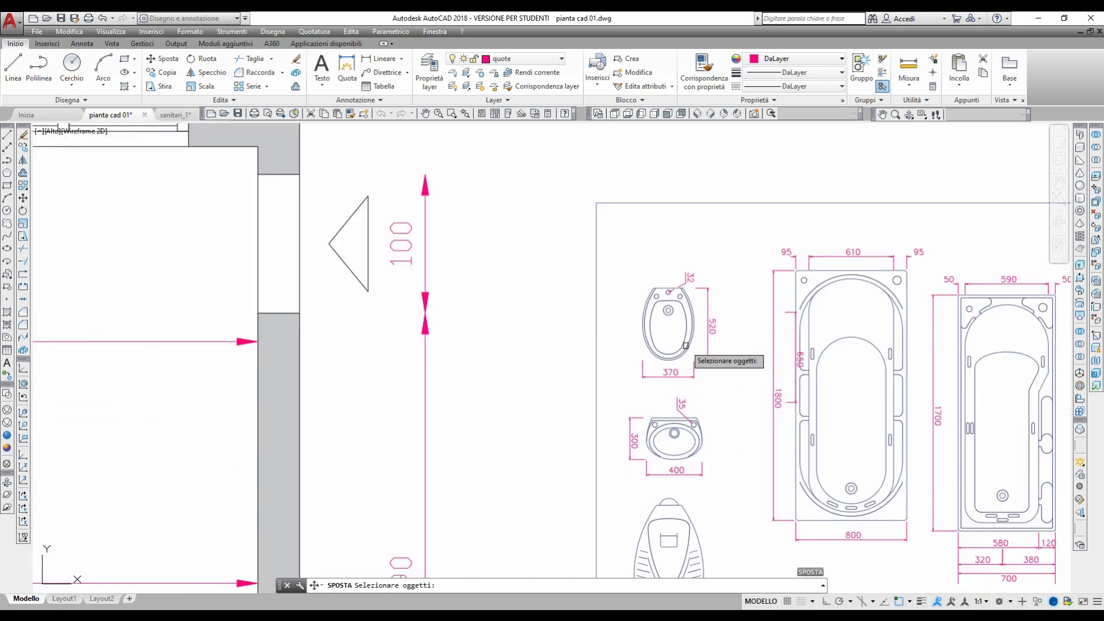
{"action": "scroll", "coordinate": [684, 343], "scroll_direction": "up", "scroll_amount": 2}
{"action": "left_click", "coordinate": [25, 148]}
{"action": "left_click", "coordinate": [569, 214]}
{"action": "left_click", "coordinate": [753, 387]}
{"action": "key", "text": "Return"}
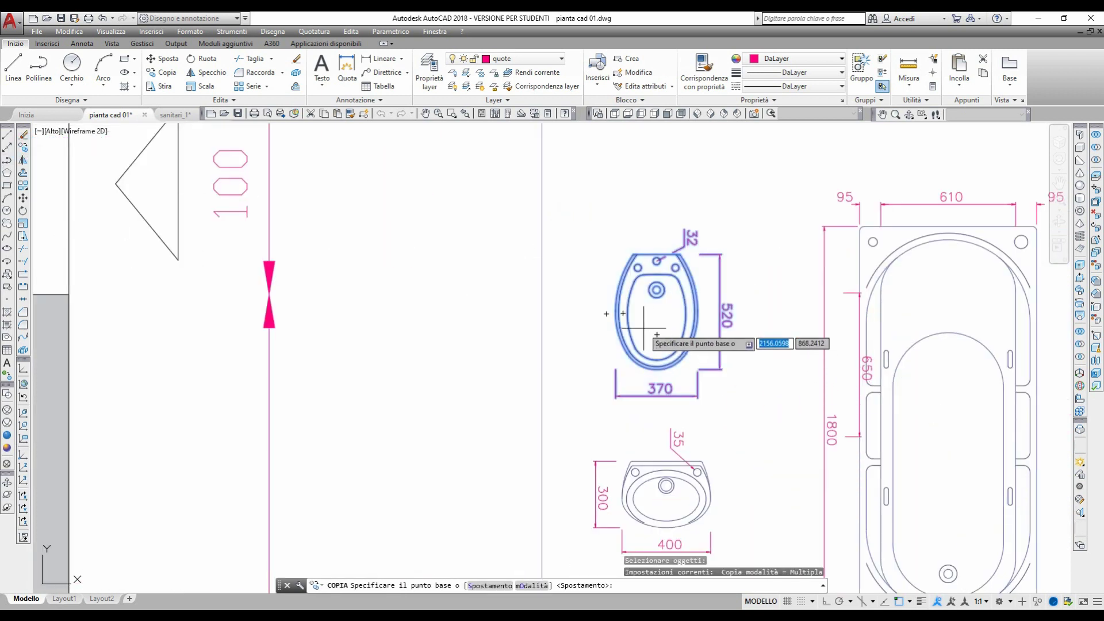
{"action": "left_click", "coordinate": [637, 332]}
{"action": "middle_click_drag", "start_coordinate": [193, 366], "coordinate": [798, 285]}
{"action": "scroll", "coordinate": [798, 285], "scroll_direction": "down", "scroll_amount": 5}
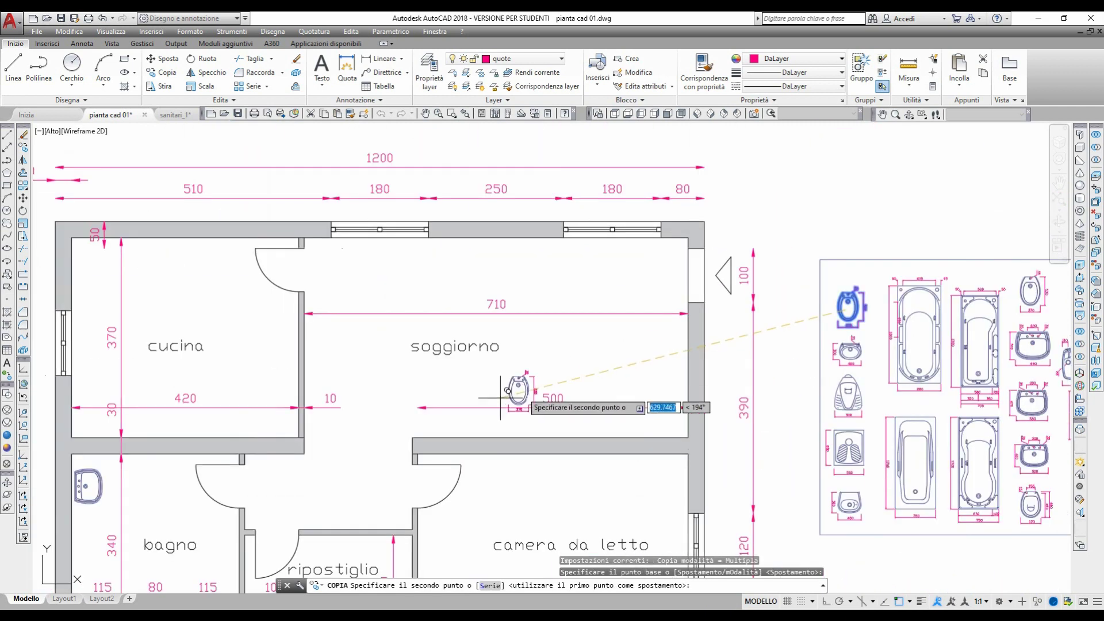
{"action": "scroll", "coordinate": [677, 342], "scroll_direction": "up", "scroll_amount": 2}
{"action": "left_click", "coordinate": [344, 361]}
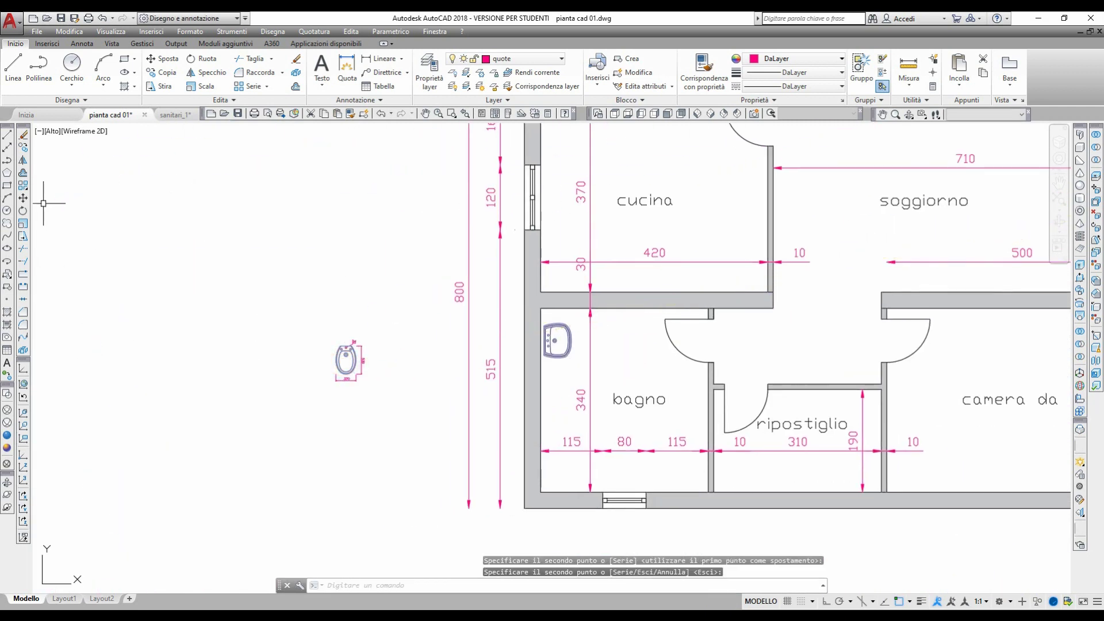
Erase the bidet copy's dimension with a crossing window.
{"action": "left_click", "coordinate": [23, 136]}
{"action": "scroll", "coordinate": [451, 377], "scroll_direction": "up", "scroll_amount": 3}
{"action": "left_click", "coordinate": [454, 380]}
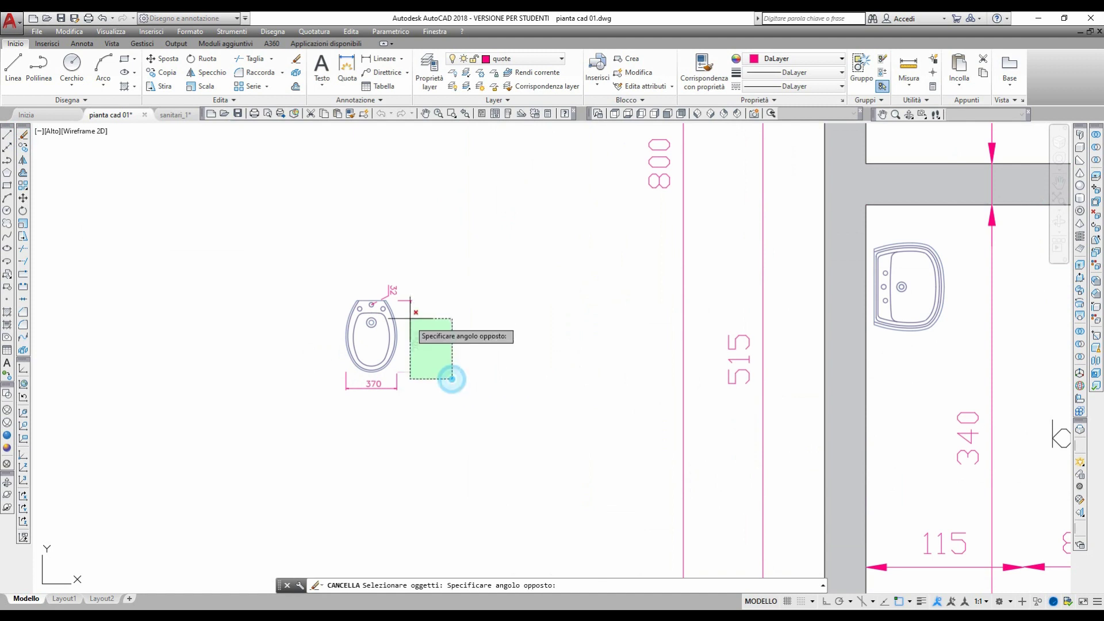
{"action": "left_click", "coordinate": [373, 298]}
{"action": "scroll", "coordinate": [373, 305], "scroll_direction": "up", "scroll_amount": 3}
{"action": "scroll", "coordinate": [486, 361], "scroll_direction": "down", "scroll_amount": 5}
{"action": "scroll", "coordinate": [486, 348], "scroll_direction": "up", "scroll_amount": 2}
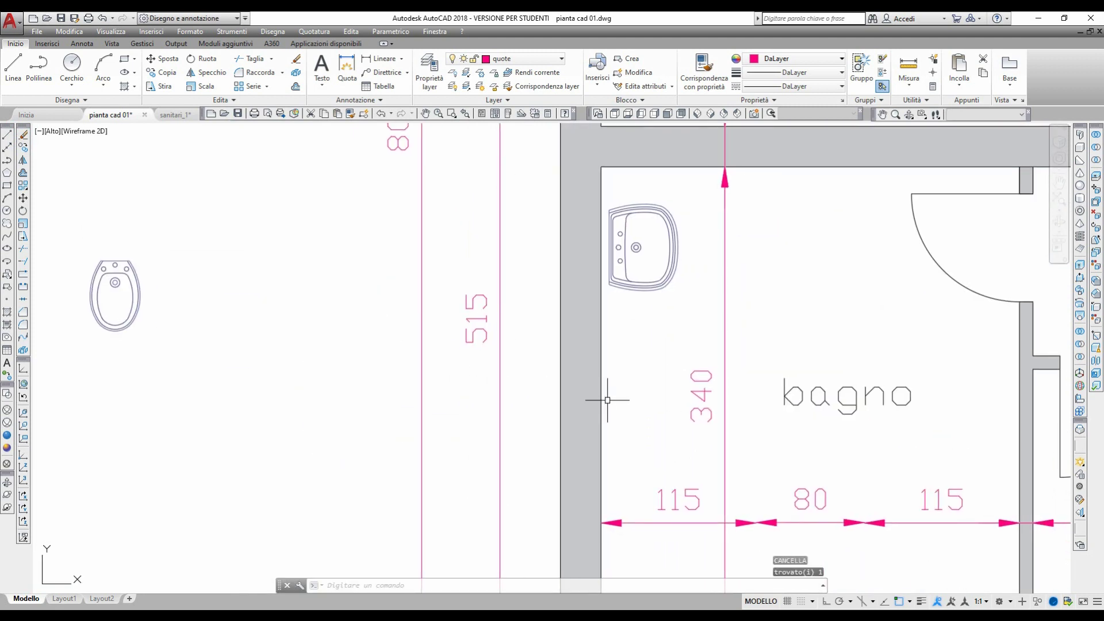
{"action": "middle_click_drag", "start_coordinate": [215, 340], "coordinate": [524, 339]}
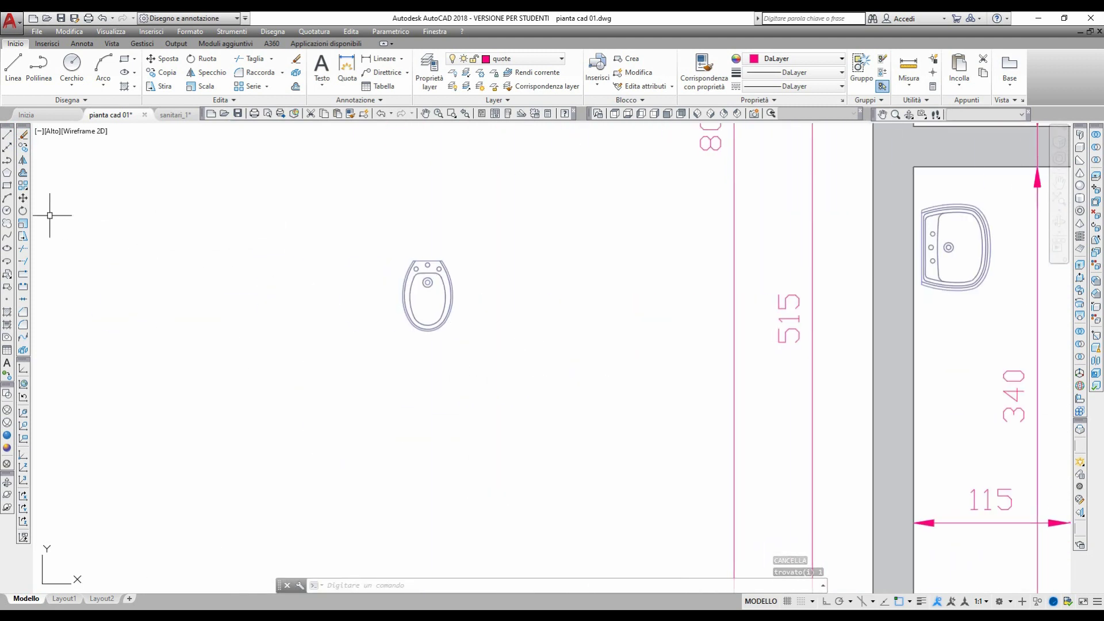
Rotate the bidet 90° about its top midpoint.
{"action": "left_click", "coordinate": [23, 211]}
{"action": "left_click", "coordinate": [333, 234]}
{"action": "left_click", "coordinate": [580, 374]}
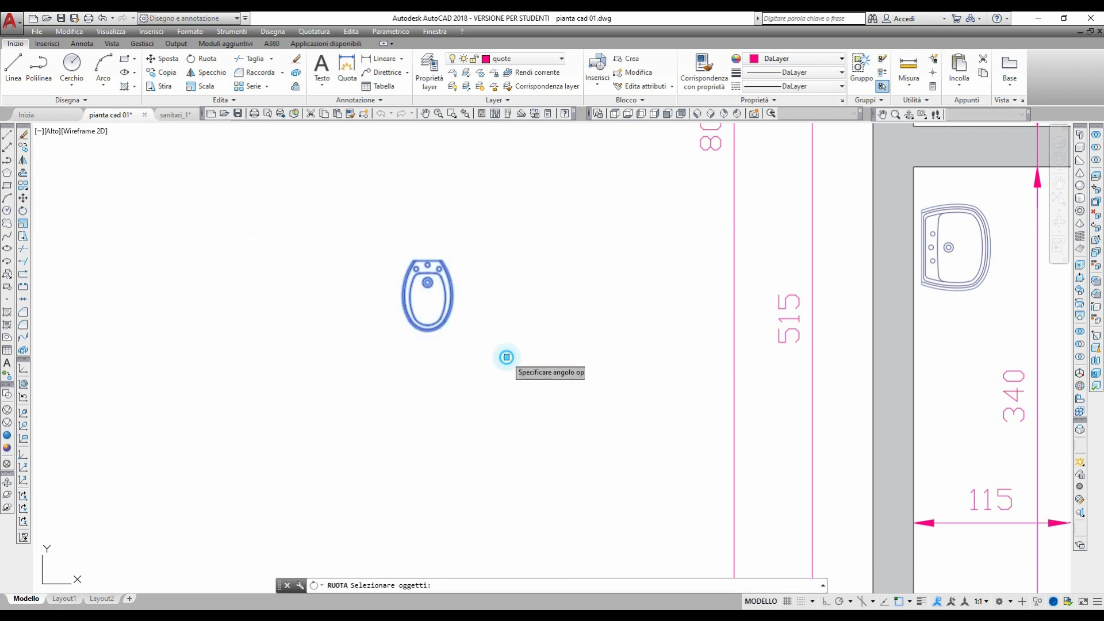
{"action": "key", "text": "Return"}
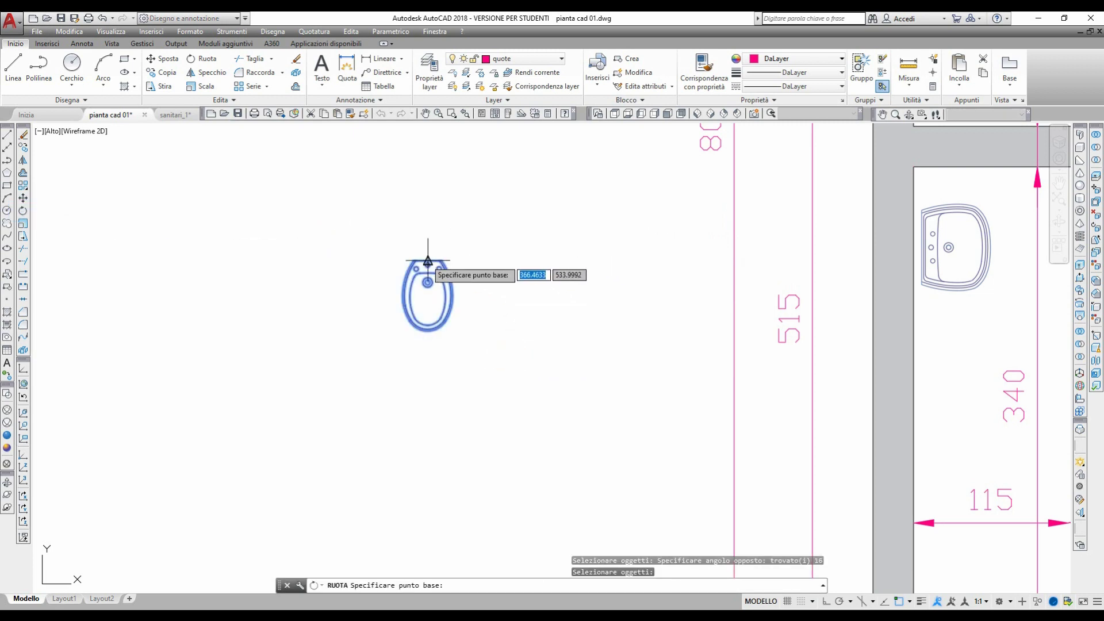
{"action": "left_click", "coordinate": [427, 261]}
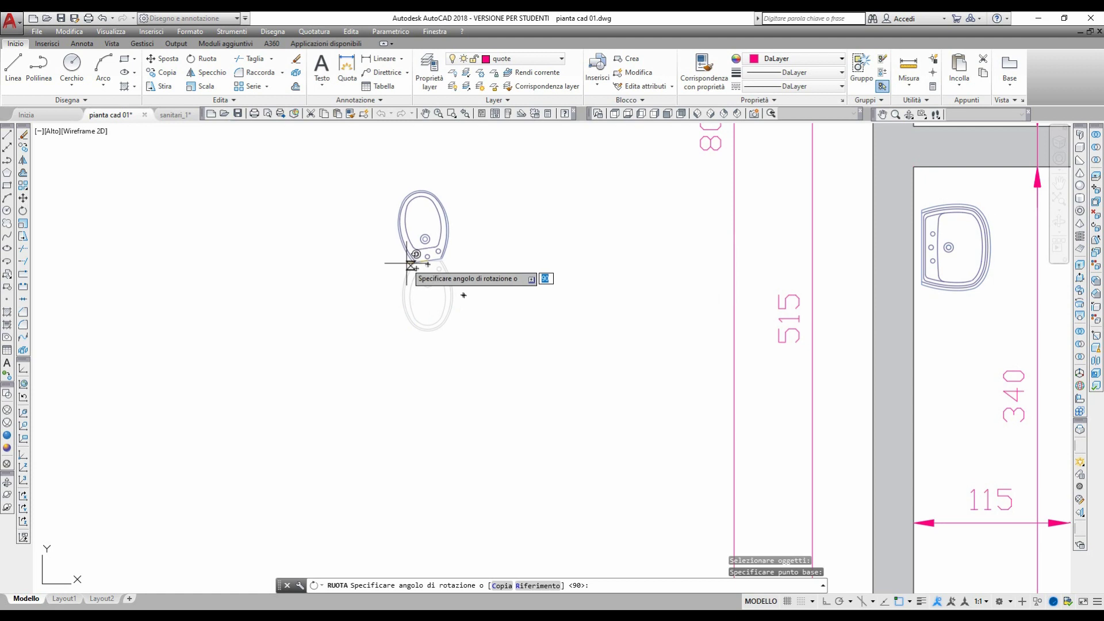
{"action": "left_click", "coordinate": [216, 207]}
Move the rotated bidet against the bathroom's left wall below the washbasin.
{"action": "left_click", "coordinate": [357, 277]}
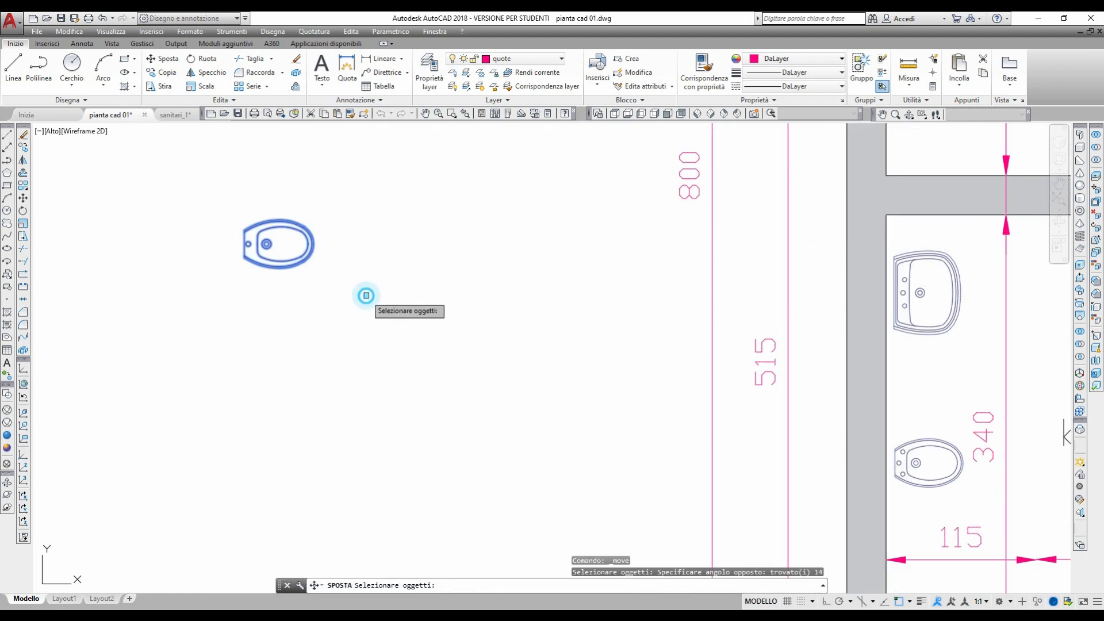
{"action": "key", "text": "Return"}
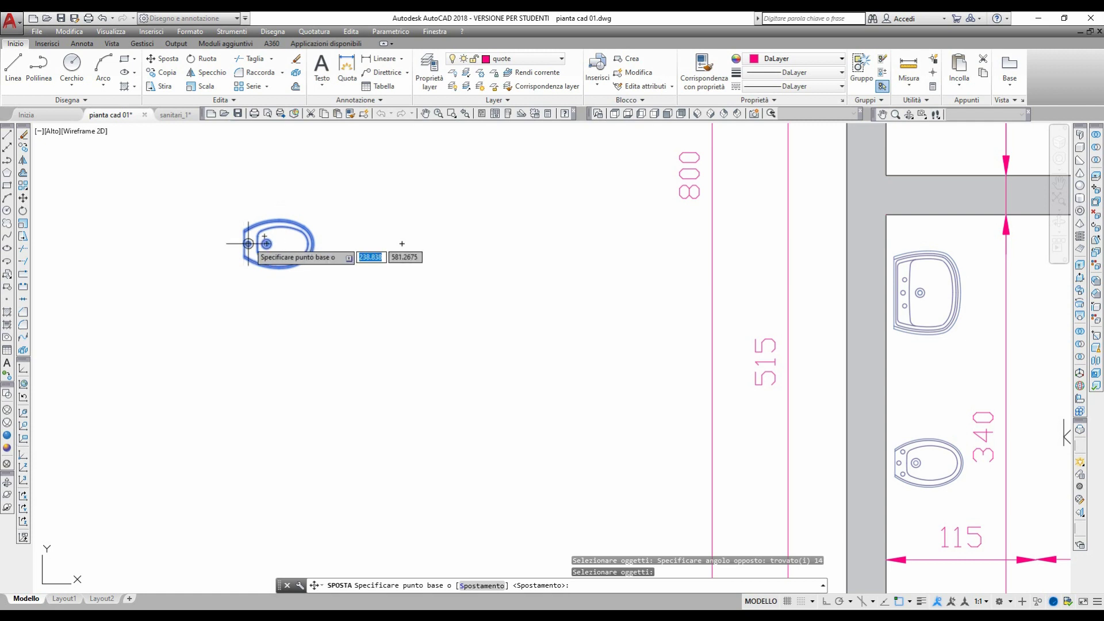
{"action": "left_click", "coordinate": [248, 244]}
{"action": "scroll", "coordinate": [518, 339], "scroll_direction": "down", "scroll_amount": 3}
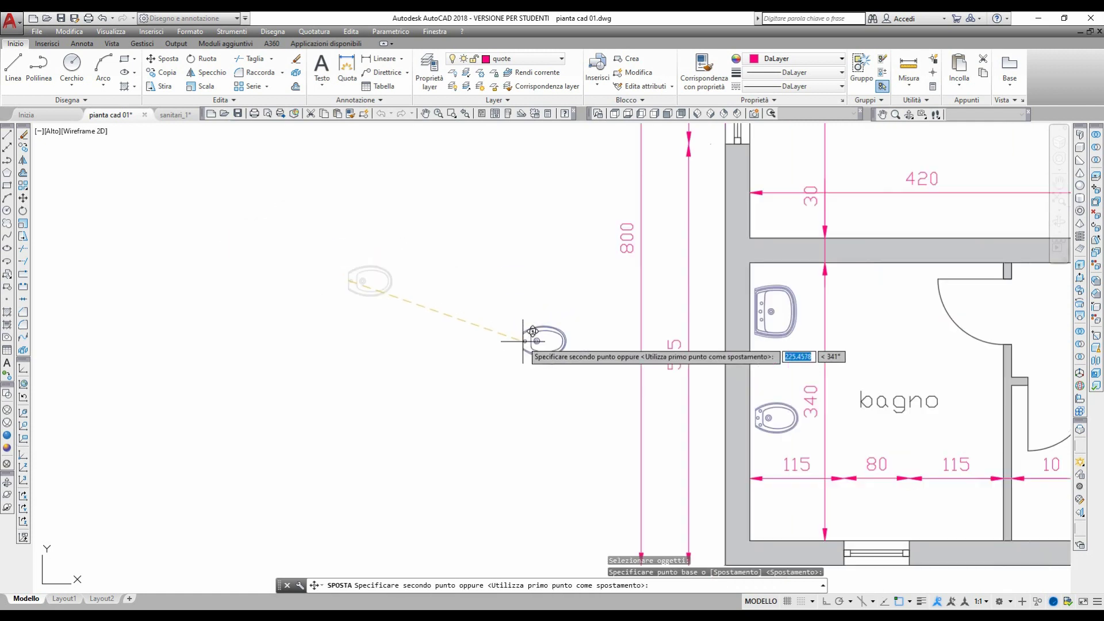
{"action": "middle_click_drag", "start_coordinate": [586, 413], "coordinate": [548, 388]}
{"action": "scroll", "coordinate": [548, 389], "scroll_direction": "up", "scroll_amount": 4}
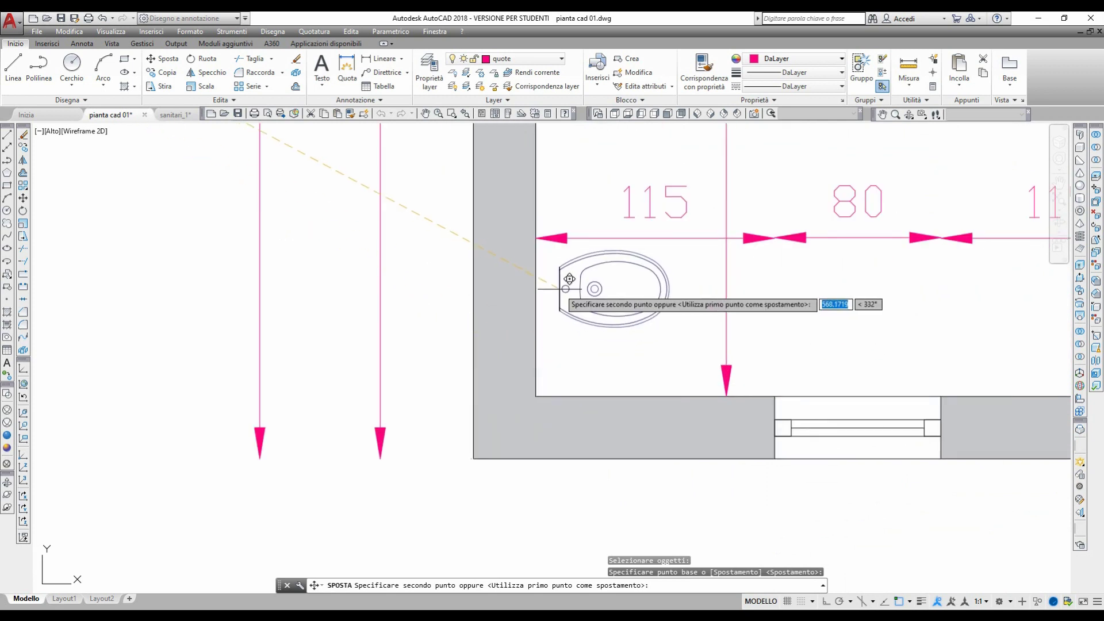
{"action": "left_click", "coordinate": [551, 276]}
{"action": "key", "text": "Return"}
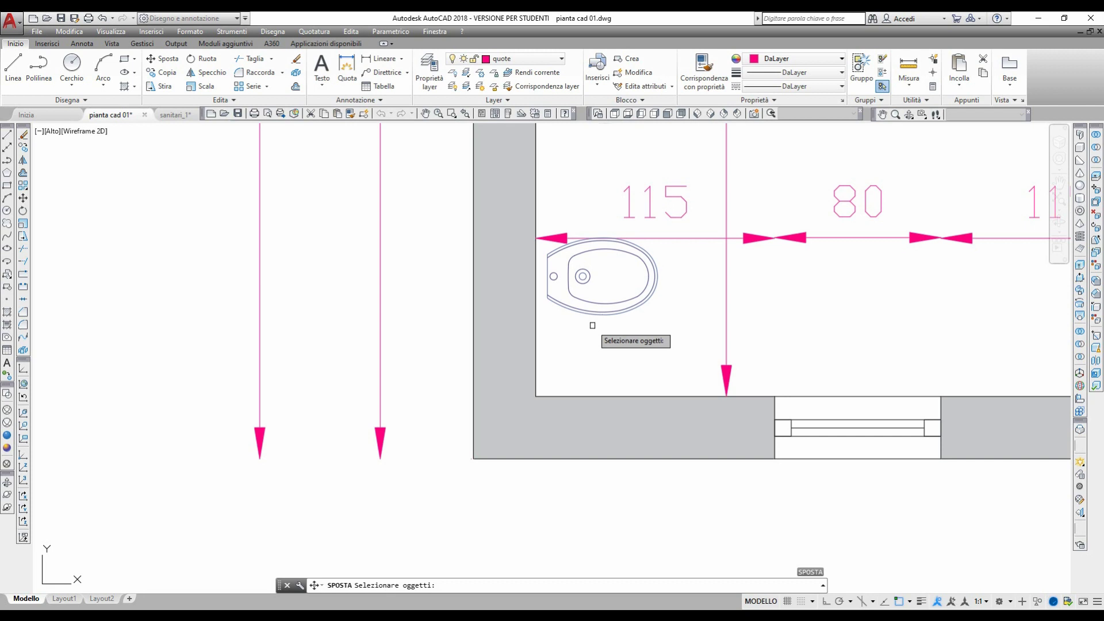
{"action": "scroll", "coordinate": [592, 325], "scroll_direction": "down", "scroll_amount": 6}
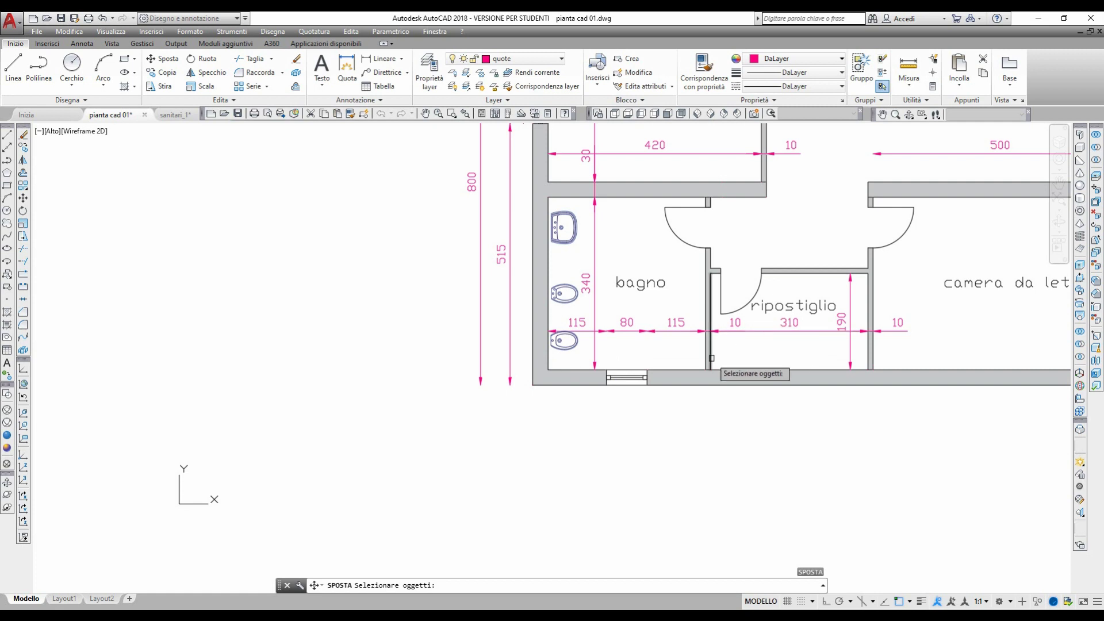
Select the square shower tray in the fixtures library and set its base point.
{"action": "scroll", "coordinate": [609, 283], "scroll_direction": "down", "scroll_amount": 3}
{"action": "middle_click_drag", "start_coordinate": [977, 344], "coordinate": [299, 345]}
{"action": "middle_click_drag", "start_coordinate": [502, 343], "coordinate": [474, 360]}
{"action": "scroll", "coordinate": [474, 361], "scroll_direction": "up", "scroll_amount": 6}
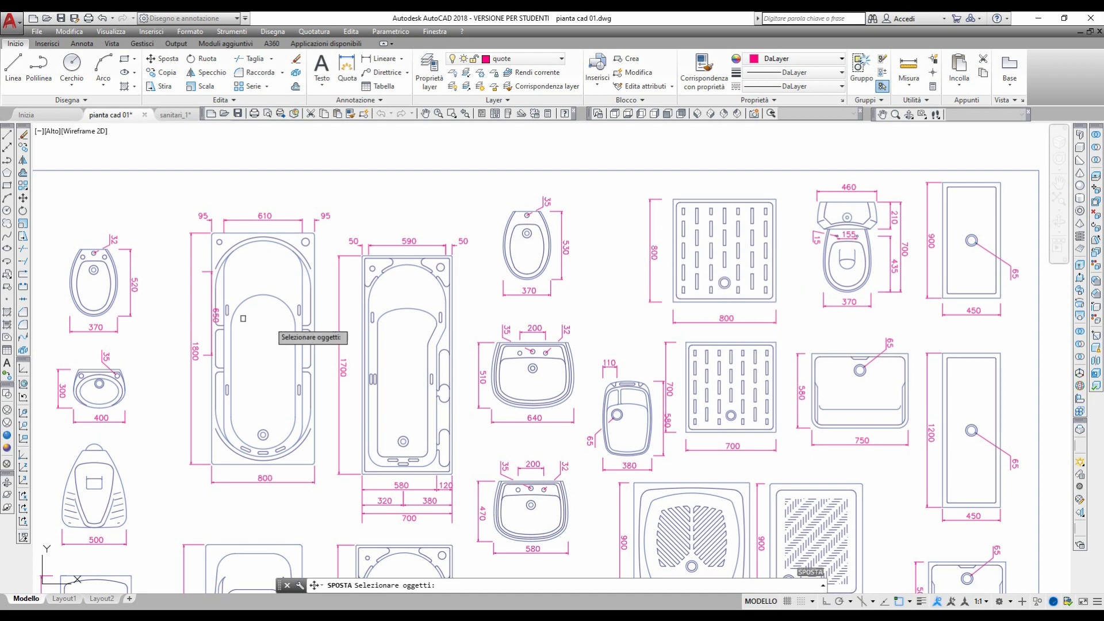
{"action": "left_click", "coordinate": [23, 148]}
{"action": "left_click", "coordinate": [662, 188]}
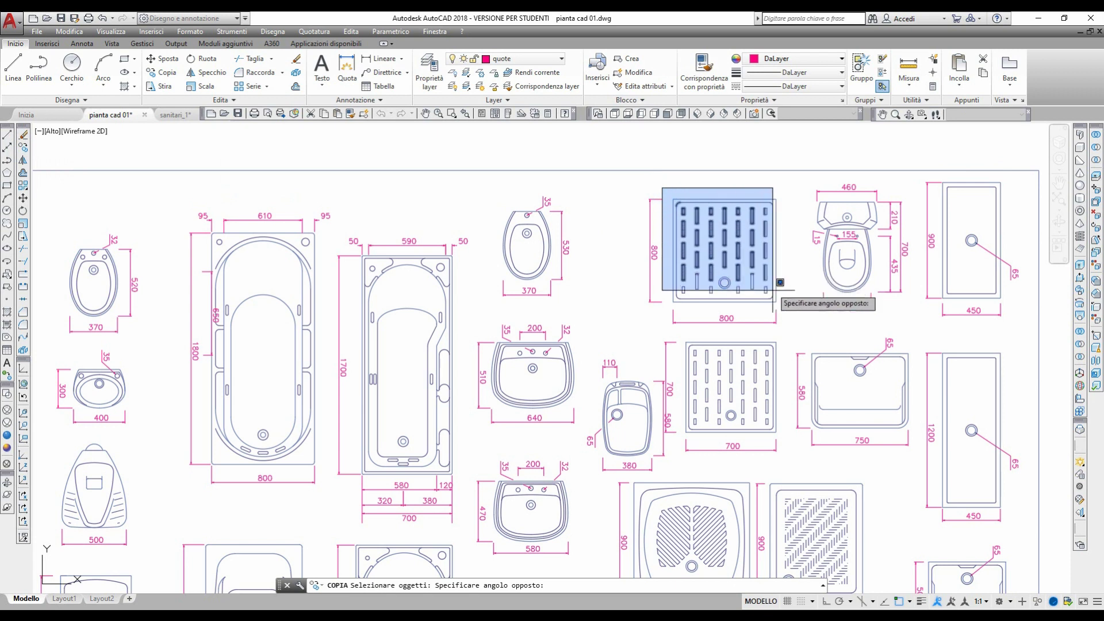
{"action": "left_click", "coordinate": [778, 307]}
{"action": "key", "text": "Return"}
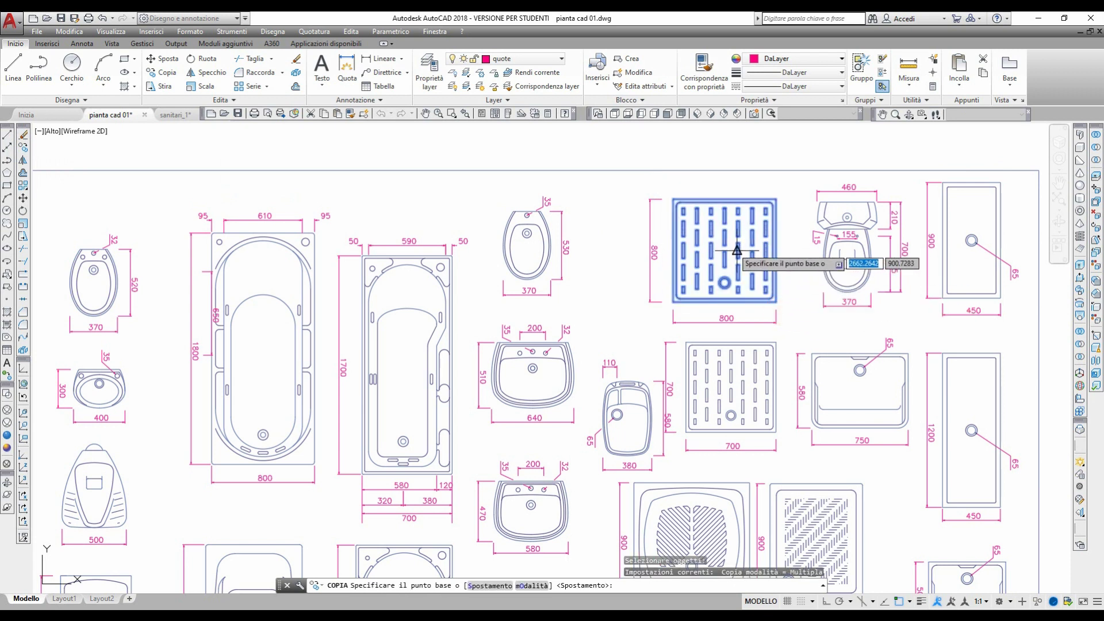
{"action": "left_click", "coordinate": [737, 251]}
Place the shower tray copy in the bathroom's lower corner beside the storage-room wall.
{"action": "scroll", "coordinate": [564, 314], "scroll_direction": "down", "scroll_amount": 4}
{"action": "scroll", "coordinate": [399, 404], "scroll_direction": "up", "scroll_amount": 2}
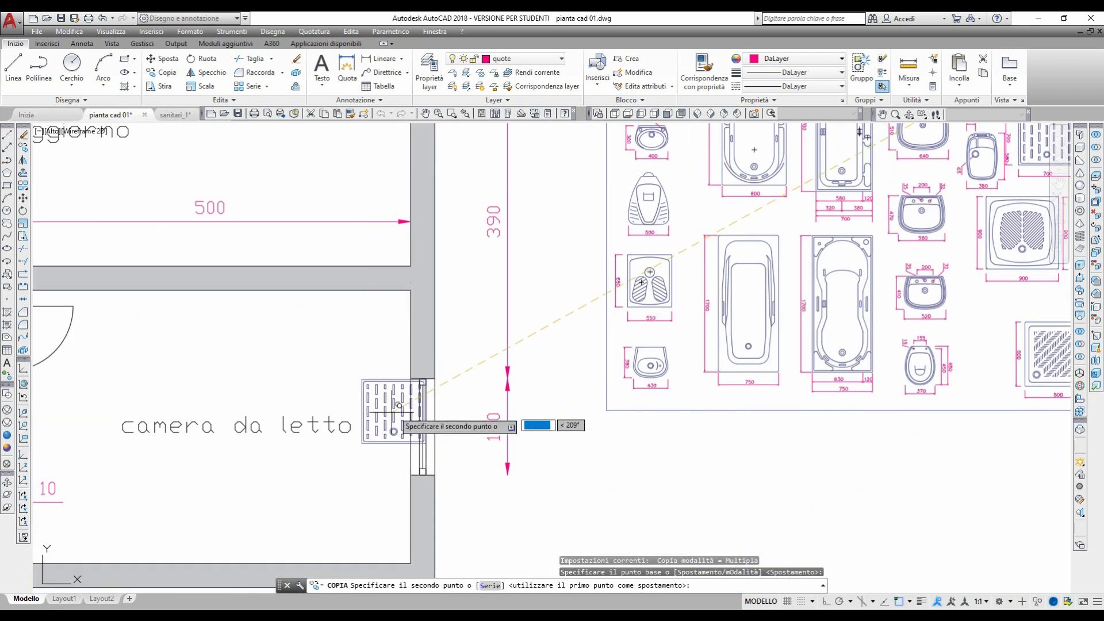
{"action": "scroll", "coordinate": [398, 405], "scroll_direction": "down", "scroll_amount": 3}
{"action": "middle_click_drag", "start_coordinate": [530, 328], "coordinate": [599, 296]}
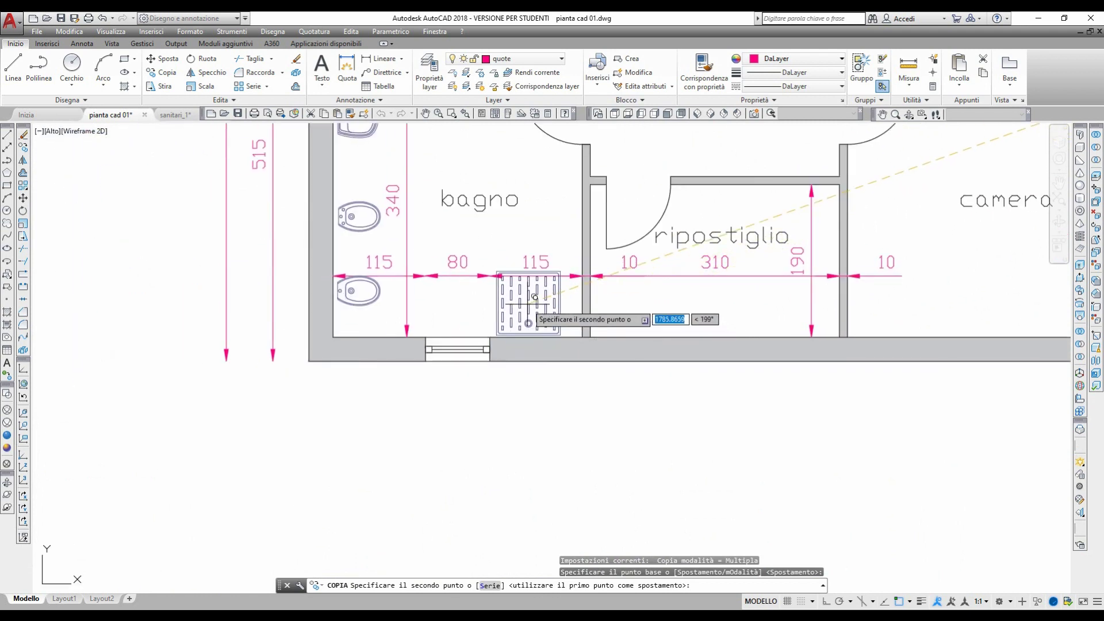
{"action": "scroll", "coordinate": [534, 297], "scroll_direction": "up", "scroll_amount": 4}
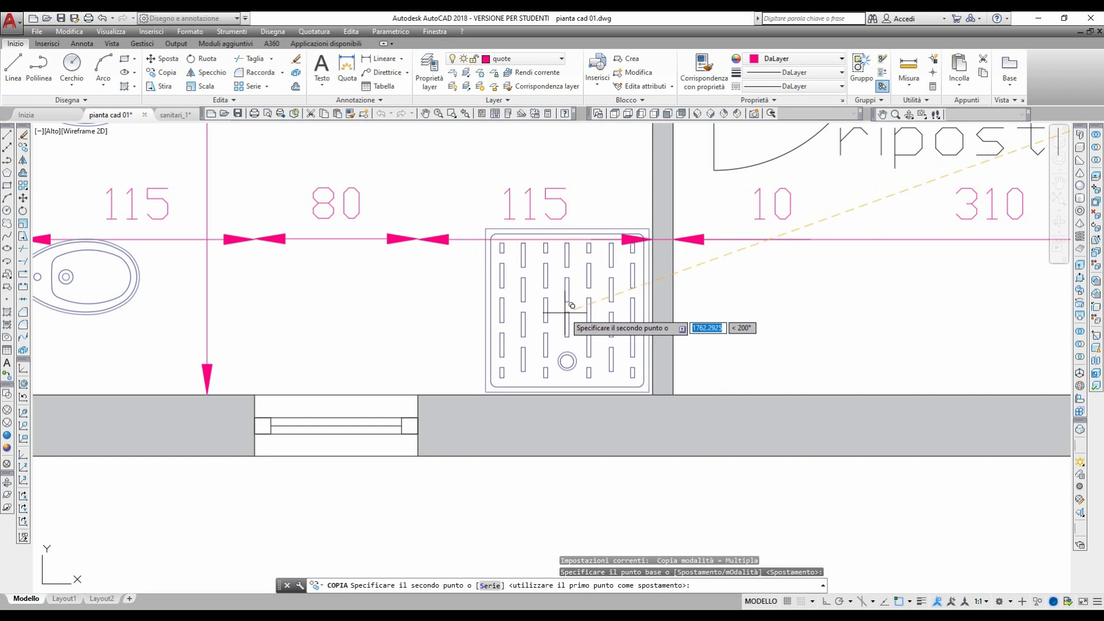
{"action": "left_click", "coordinate": [567, 313]}
{"action": "scroll", "coordinate": [566, 314], "scroll_direction": "down", "scroll_amount": 5}
{"action": "scroll", "coordinate": [707, 446], "scroll_direction": "up", "scroll_amount": 2}
{"action": "key", "text": "Return"}
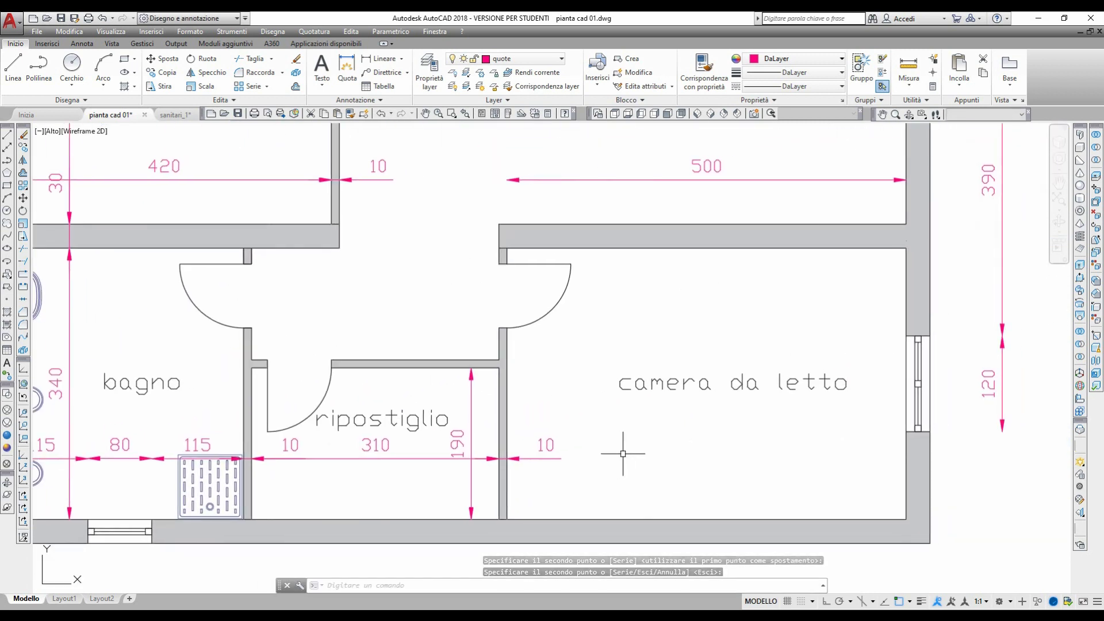
{"action": "middle_click_drag", "start_coordinate": [715, 408], "coordinate": [669, 368]}
{"action": "scroll", "coordinate": [669, 363], "scroll_direction": "down", "scroll_amount": 2}
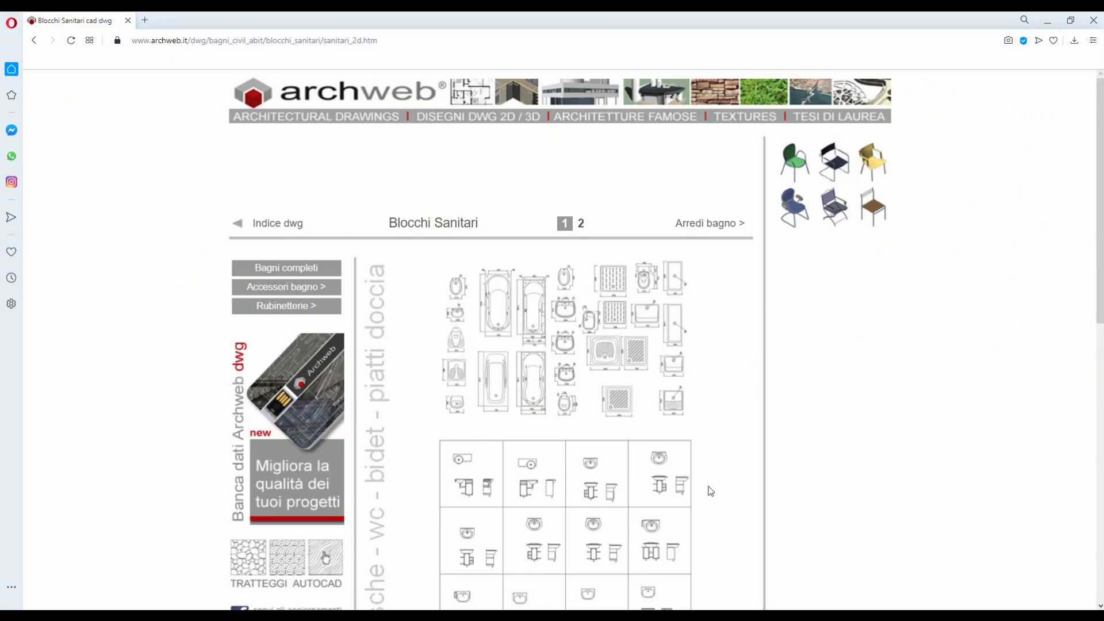
Go from archweb's Arredi interni to Letto doppio 2D and download the first bed archive.
{"action": "left_click", "coordinate": [36, 42]}
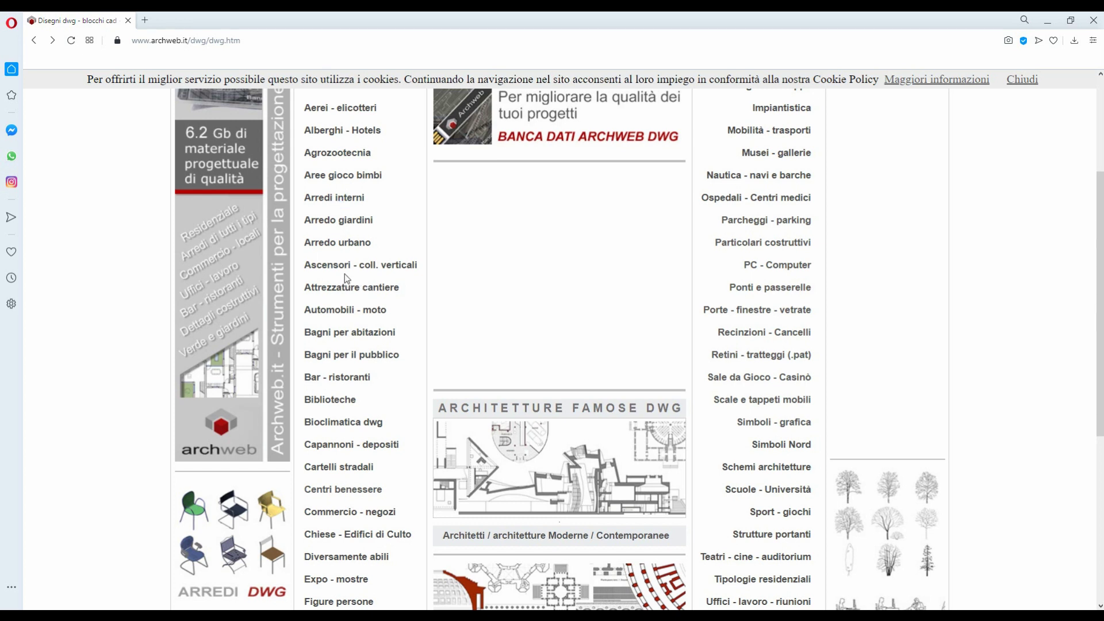
{"action": "left_click", "coordinate": [347, 198]}
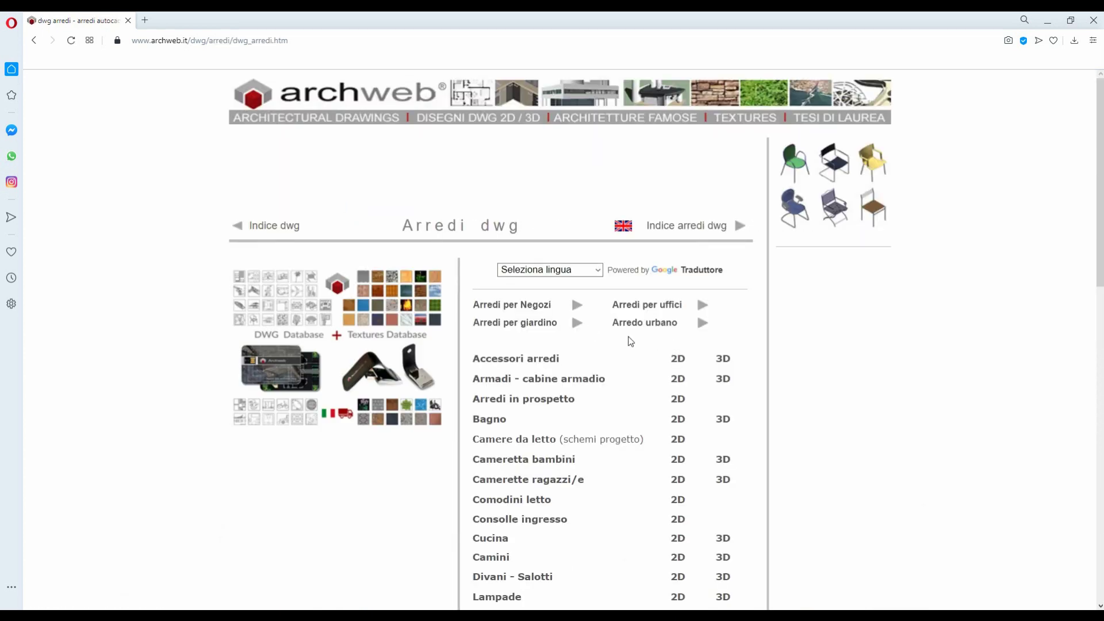
{"action": "scroll", "coordinate": [631, 341], "scroll_direction": "down", "scroll_amount": 3}
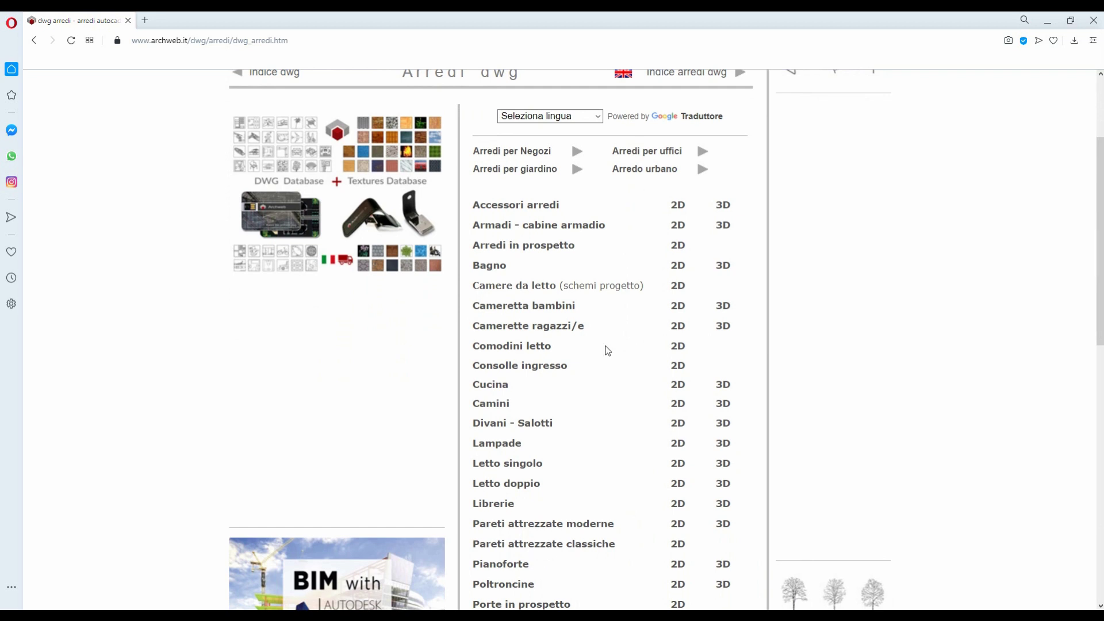
{"action": "scroll", "coordinate": [607, 350], "scroll_direction": "down", "scroll_amount": 1}
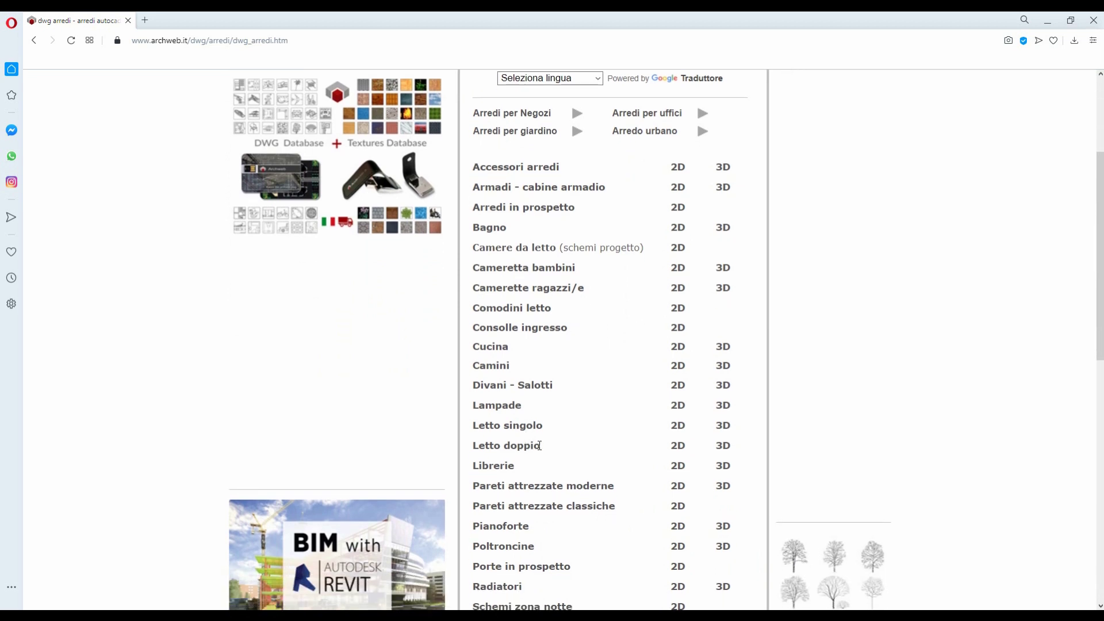
{"action": "scroll", "coordinate": [560, 432], "scroll_direction": "down", "scroll_amount": 2}
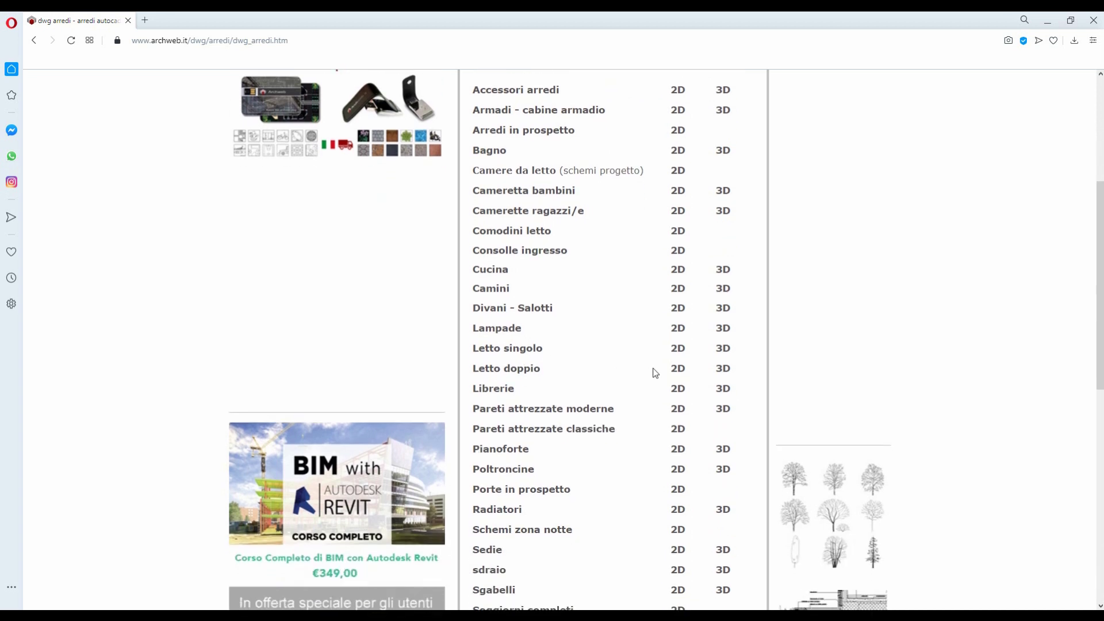
{"action": "left_click", "coordinate": [677, 369]}
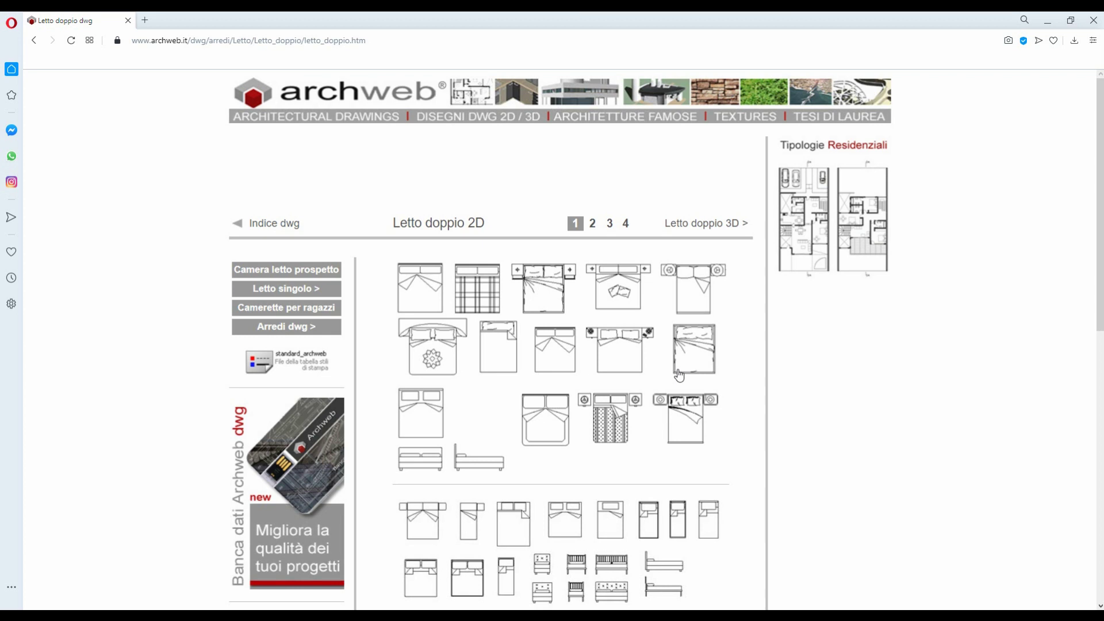
{"action": "scroll", "coordinate": [680, 374], "scroll_direction": "down", "scroll_amount": 5}
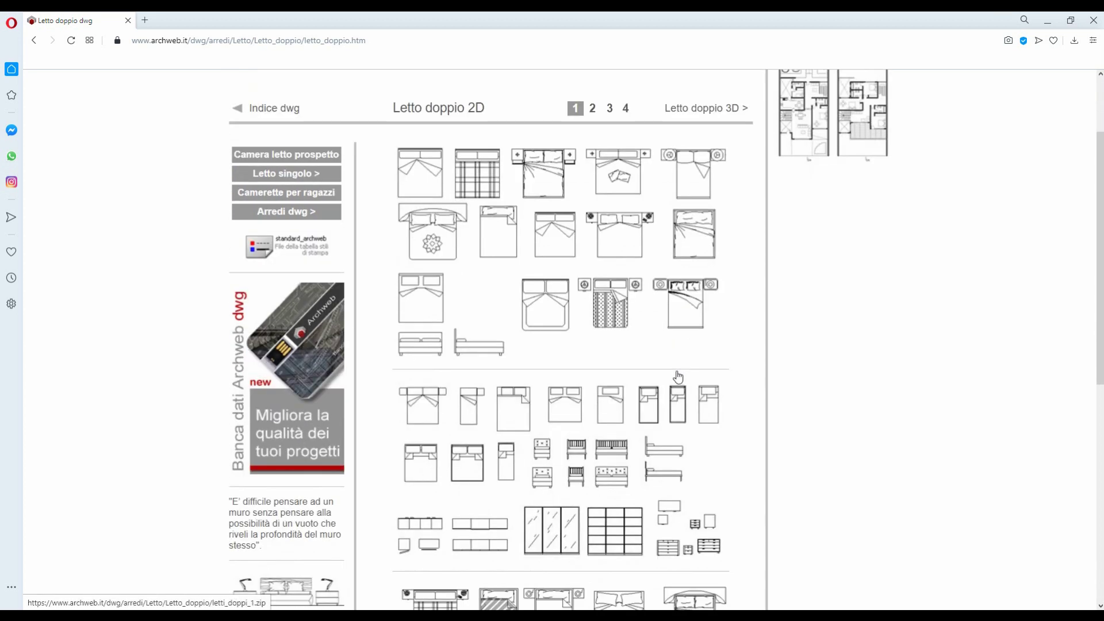
{"action": "scroll", "coordinate": [762, 382], "scroll_direction": "up", "scroll_amount": 5}
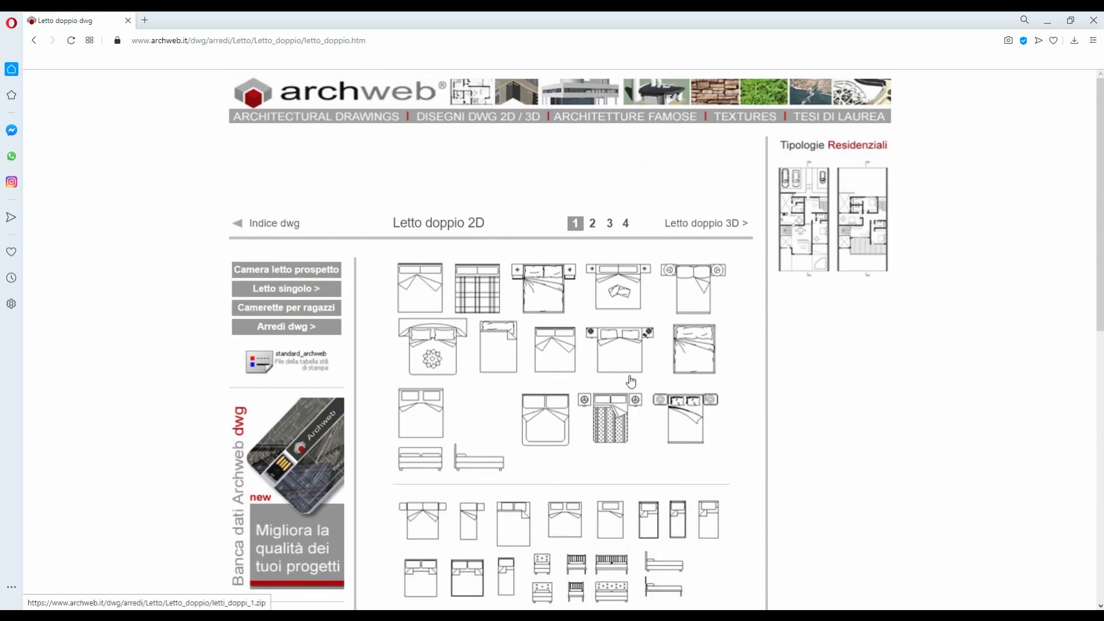
{"action": "left_click", "coordinate": [631, 381]}
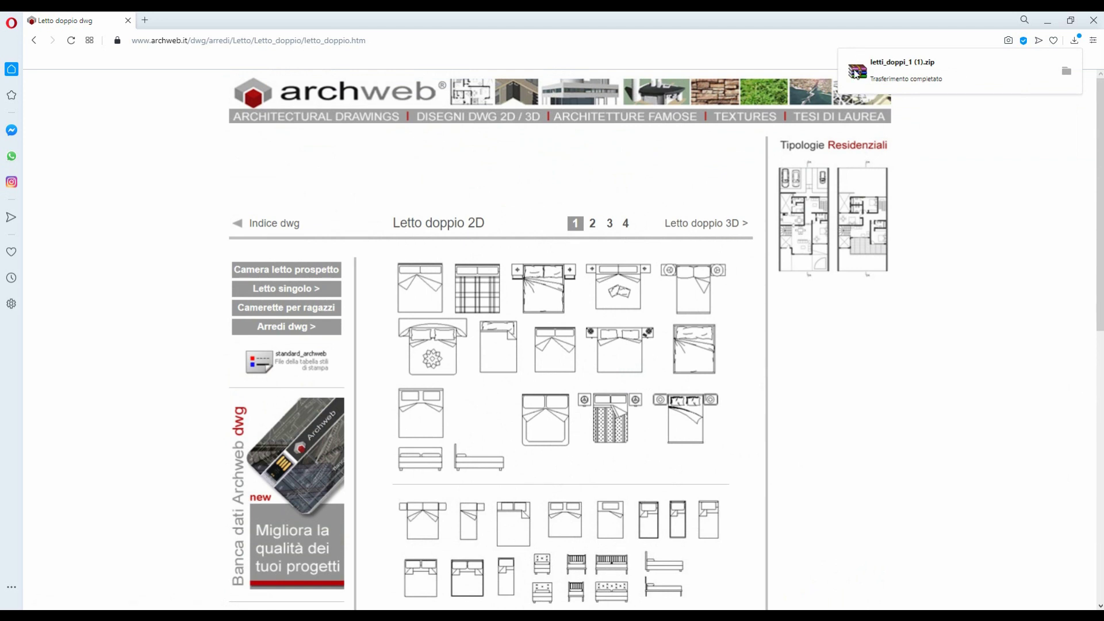
Open the downloaded zip in WinRAR and launch letti_doppi_1.dwg in AutoCAD.
{"action": "left_click", "coordinate": [857, 72]}
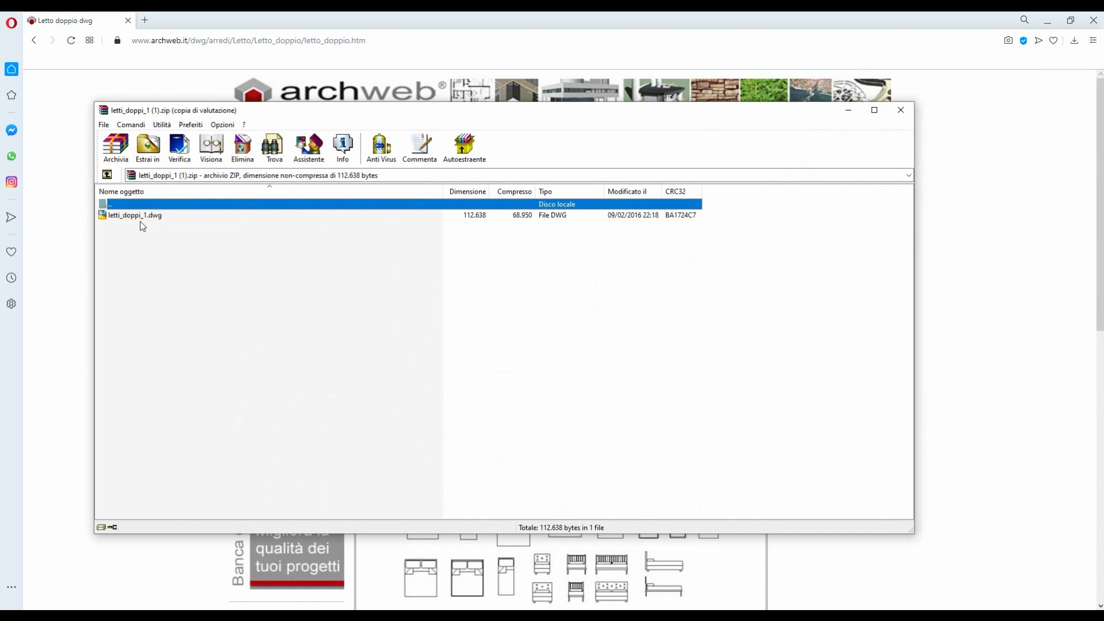
{"action": "double_click", "coordinate": [134, 217]}
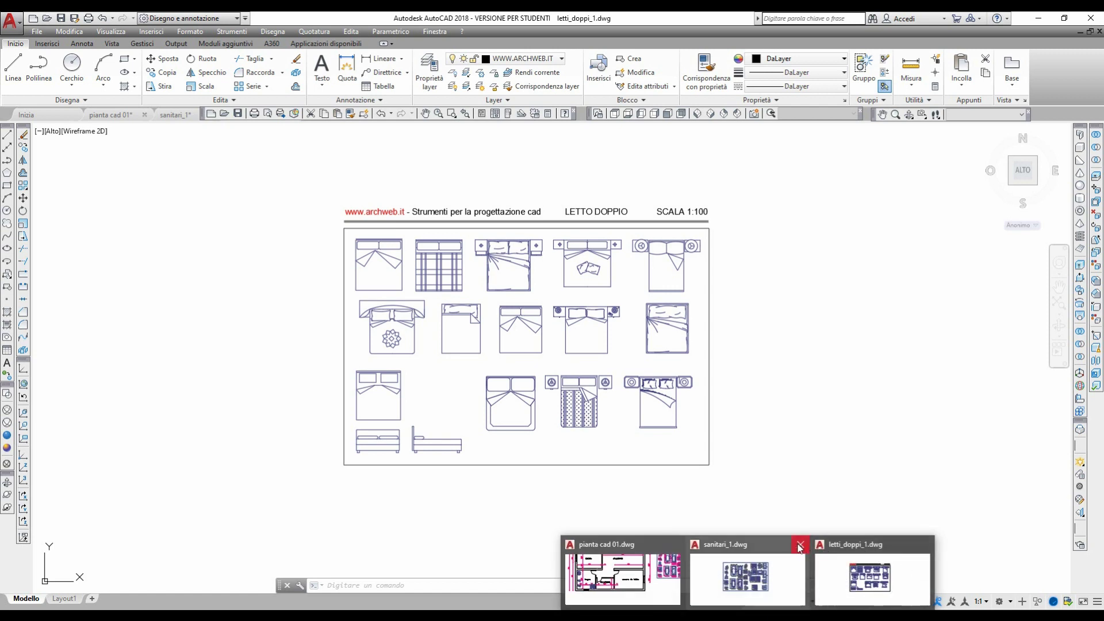
Close sanitari_1 without saving, copy all 1340 bed objects, and return to pianta cad 01.
{"action": "left_click", "coordinate": [799, 545]}
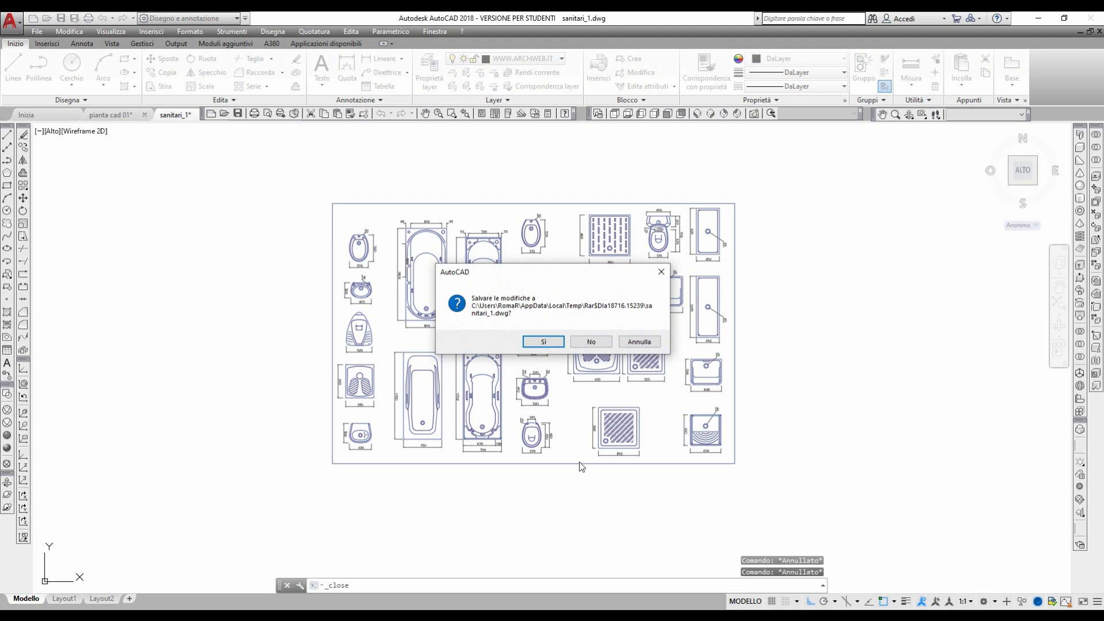
{"action": "left_click", "coordinate": [590, 340]}
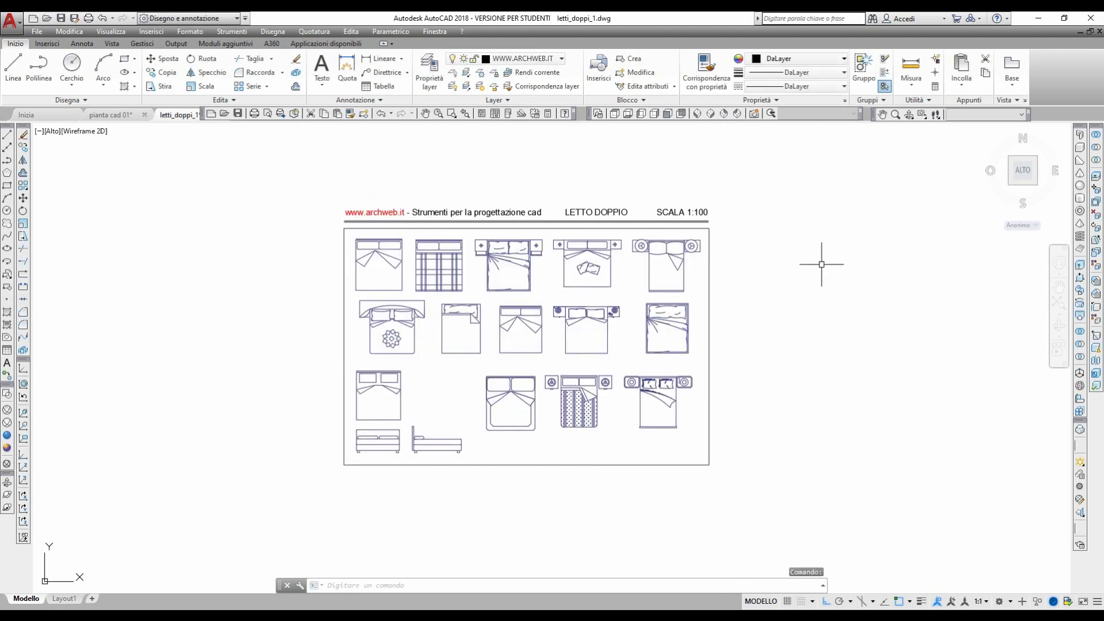
{"action": "left_click", "coordinate": [767, 491]}
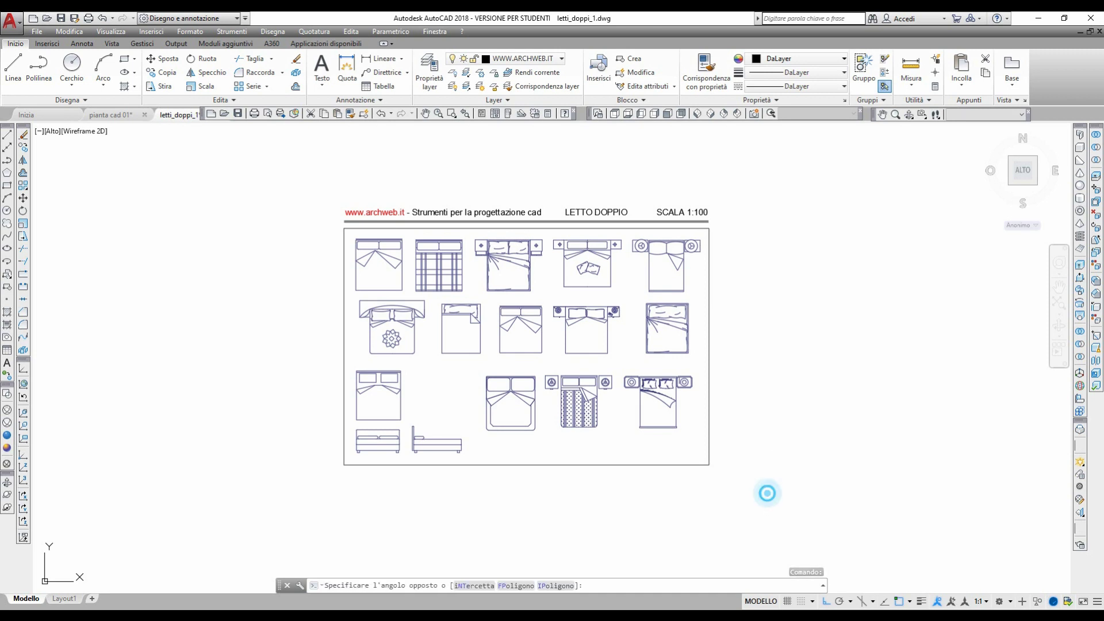
{"action": "left_click", "coordinate": [297, 171]}
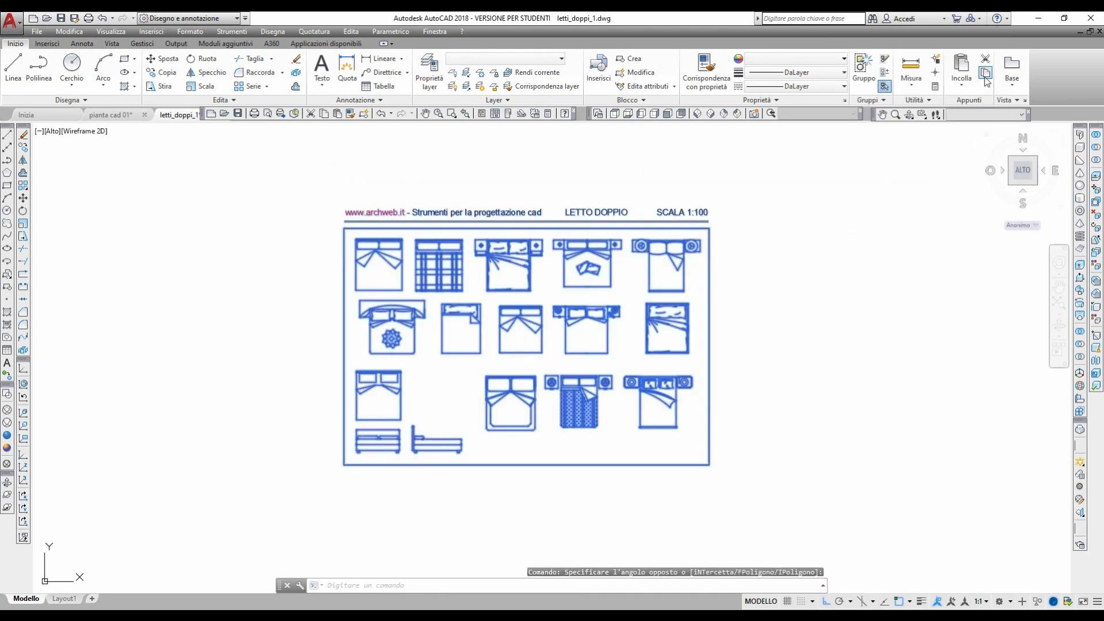
{"action": "left_click", "coordinate": [984, 73]}
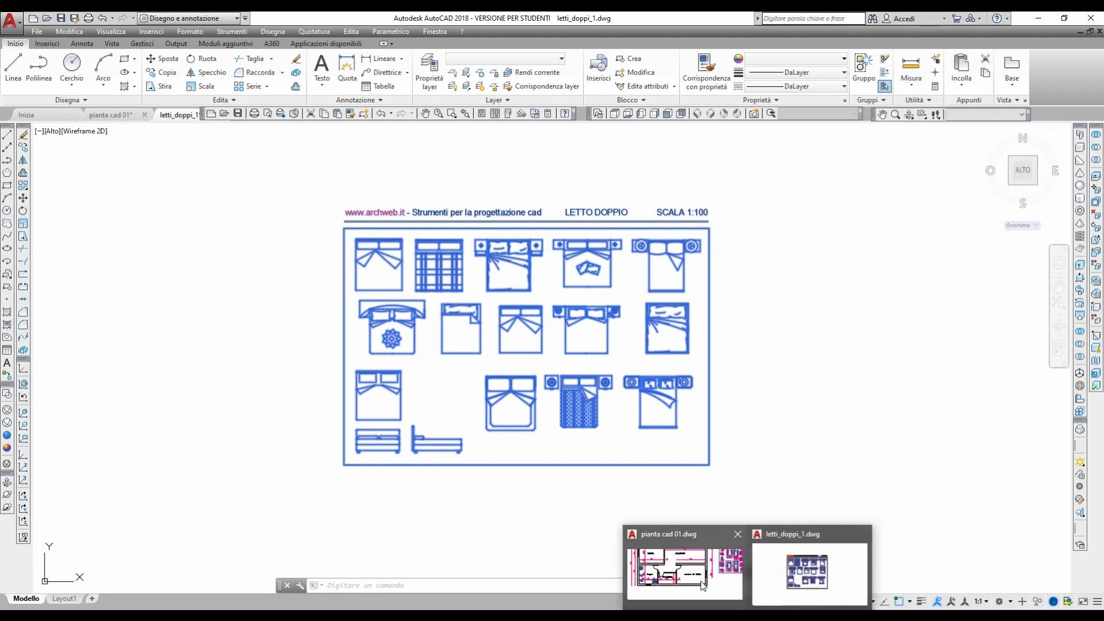
{"action": "mouse_move", "coordinate": [747, 608]}
{"action": "left_click", "coordinate": [702, 557]}
Paste the copied double-bed sheet into empty space beside the floor plan.
{"action": "scroll", "coordinate": [839, 452], "scroll_direction": "down", "scroll_amount": 2}
{"action": "middle_click_drag", "start_coordinate": [874, 441], "coordinate": [209, 470]}
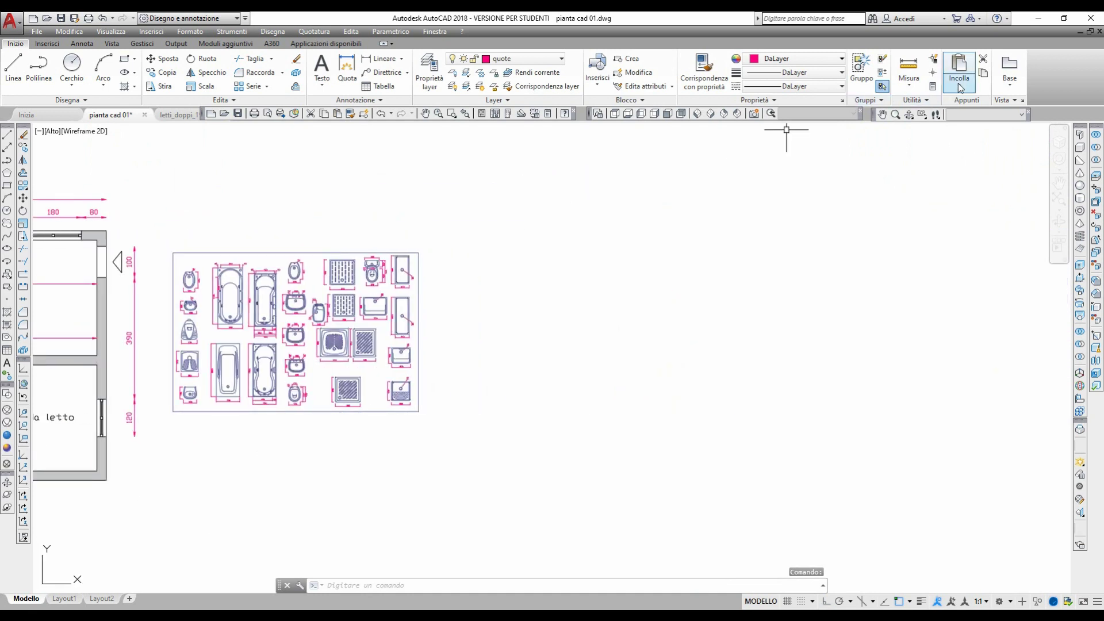
{"action": "left_click", "coordinate": [958, 66]}
{"action": "left_click", "coordinate": [546, 339]}
{"action": "right_click", "coordinate": [547, 338]}
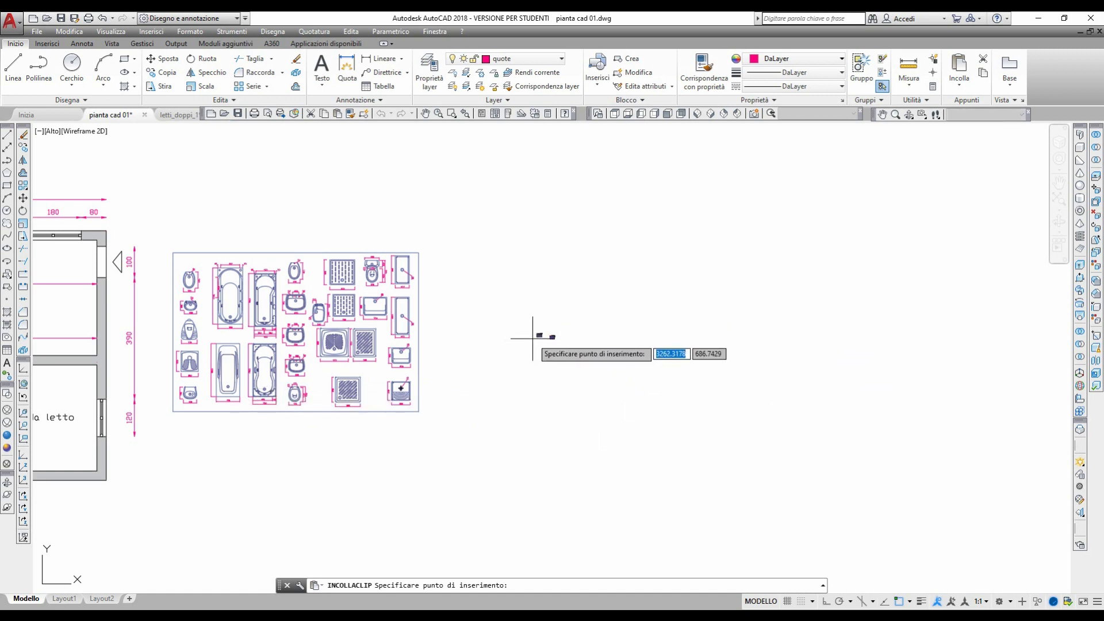
{"action": "key", "text": "Escape"}
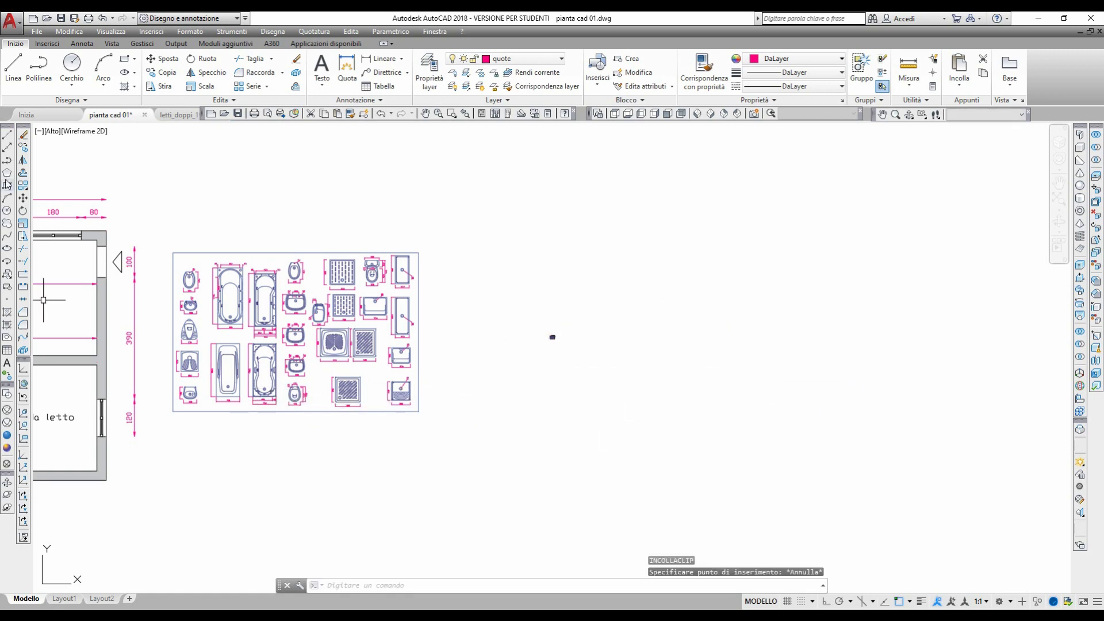
Erase the sanitary fixtures library with a crossing window.
{"action": "left_click", "coordinate": [24, 136]}
{"action": "left_click", "coordinate": [454, 449]}
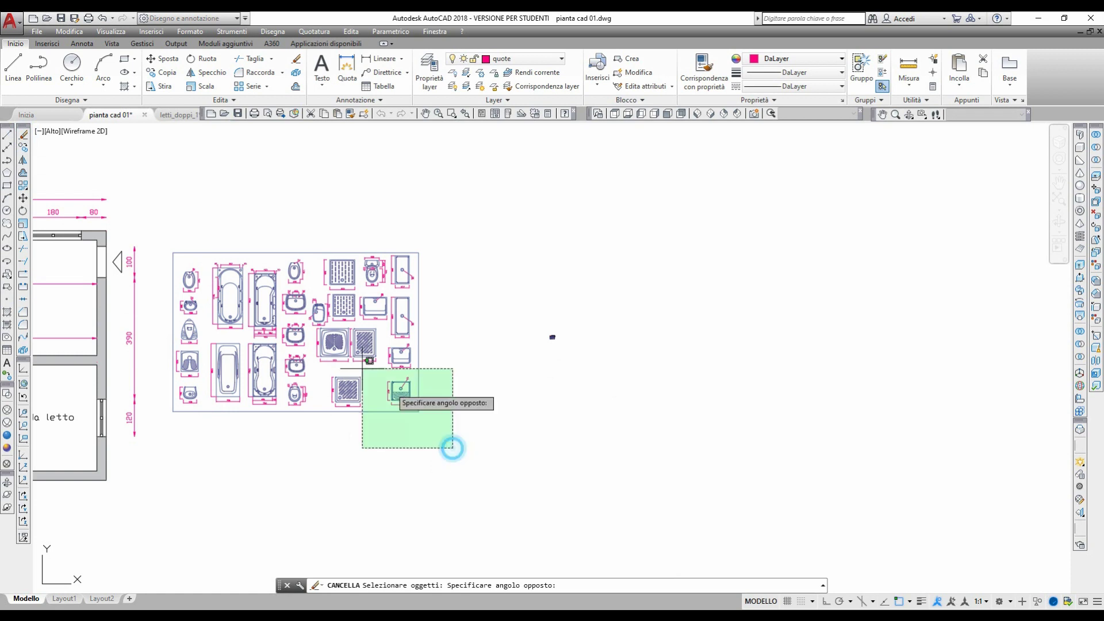
{"action": "left_click", "coordinate": [166, 211]}
{"action": "key", "text": "Return"}
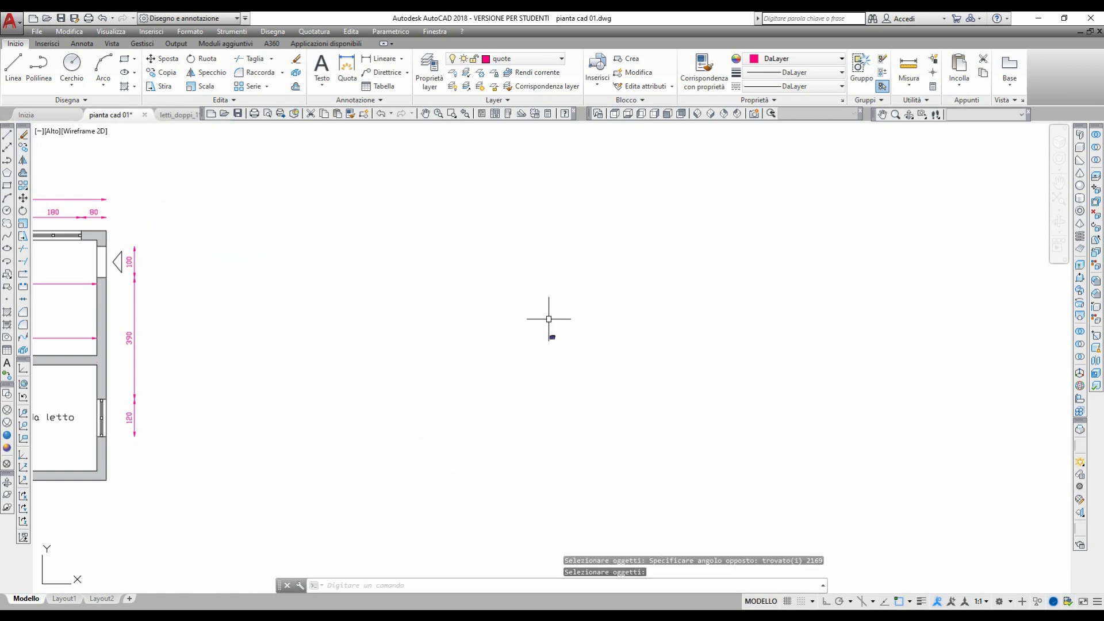
{"action": "scroll", "coordinate": [549, 322], "scroll_direction": "up", "scroll_amount": 4}
{"action": "scroll", "coordinate": [546, 380], "scroll_direction": "up", "scroll_amount": 4}
{"action": "scroll", "coordinate": [564, 392], "scroll_direction": "up", "scroll_amount": 5}
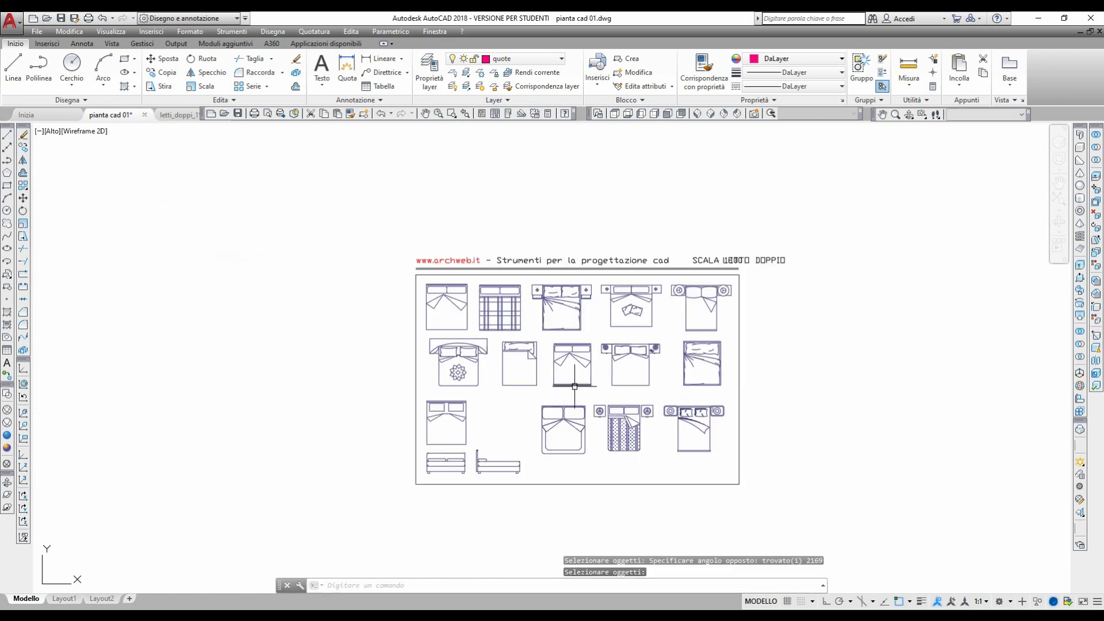
{"action": "scroll", "coordinate": [588, 393], "scroll_direction": "up", "scroll_amount": 2}
{"action": "middle_click_drag", "start_coordinate": [592, 390], "coordinate": [504, 374]}
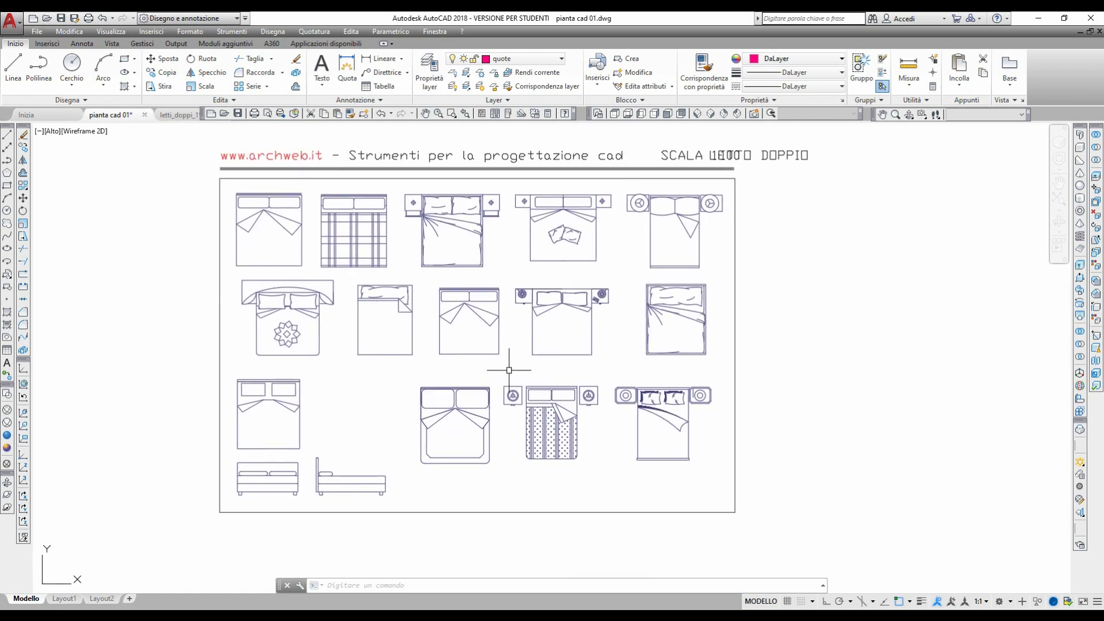
{"action": "scroll", "coordinate": [545, 361], "scroll_direction": "up", "scroll_amount": 2}
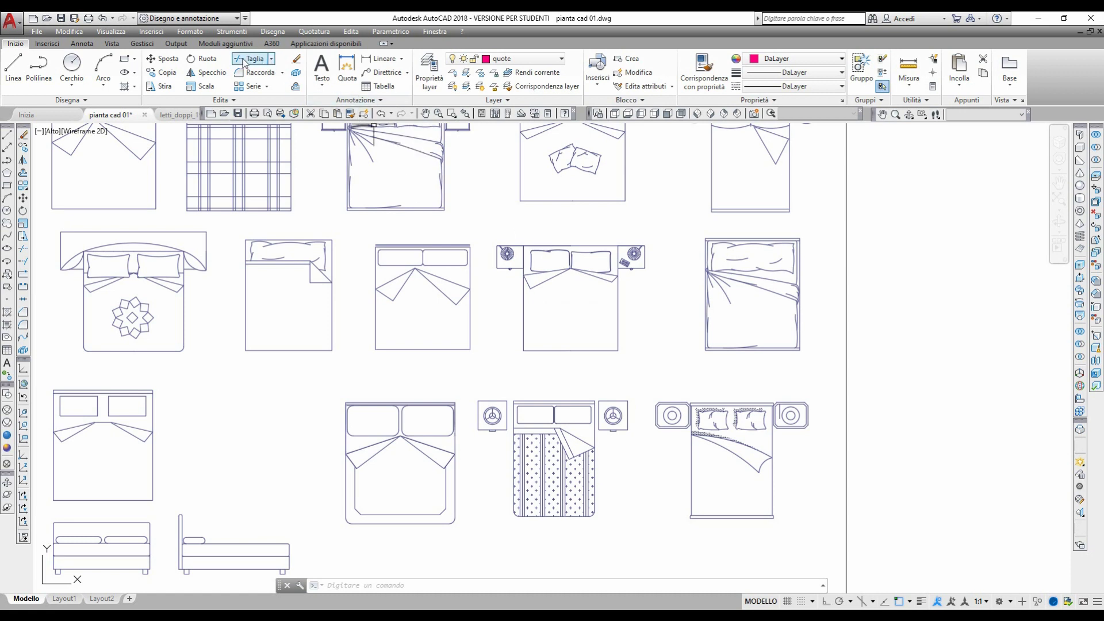
Start a linear dimension across the bed's bottom width, then cancel it.
{"action": "left_click", "coordinate": [401, 58]}
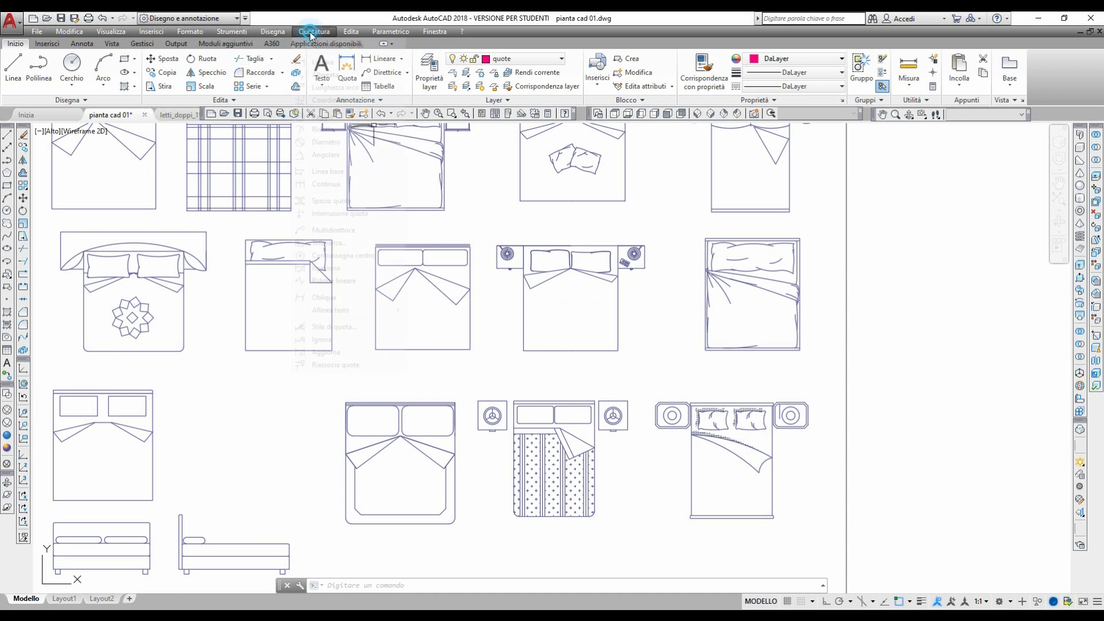
{"action": "left_click", "coordinate": [315, 62]}
{"action": "left_click", "coordinate": [523, 350]}
{"action": "left_click", "coordinate": [618, 350]}
{"action": "scroll", "coordinate": [616, 350], "scroll_direction": "down", "scroll_amount": 4}
{"action": "scroll", "coordinate": [616, 347], "scroll_direction": "down", "scroll_amount": 2}
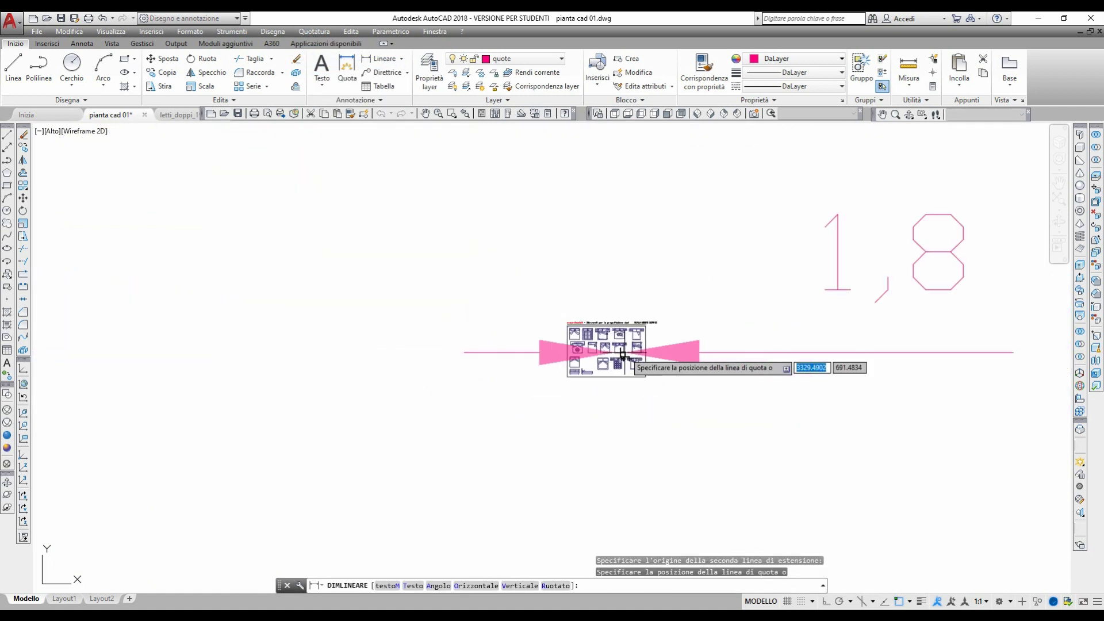
{"action": "scroll", "coordinate": [695, 352], "scroll_direction": "down", "scroll_amount": 1}
{"action": "scroll", "coordinate": [693, 359], "scroll_direction": "up", "scroll_amount": 1}
{"action": "scroll", "coordinate": [693, 360], "scroll_direction": "up", "scroll_amount": 2}
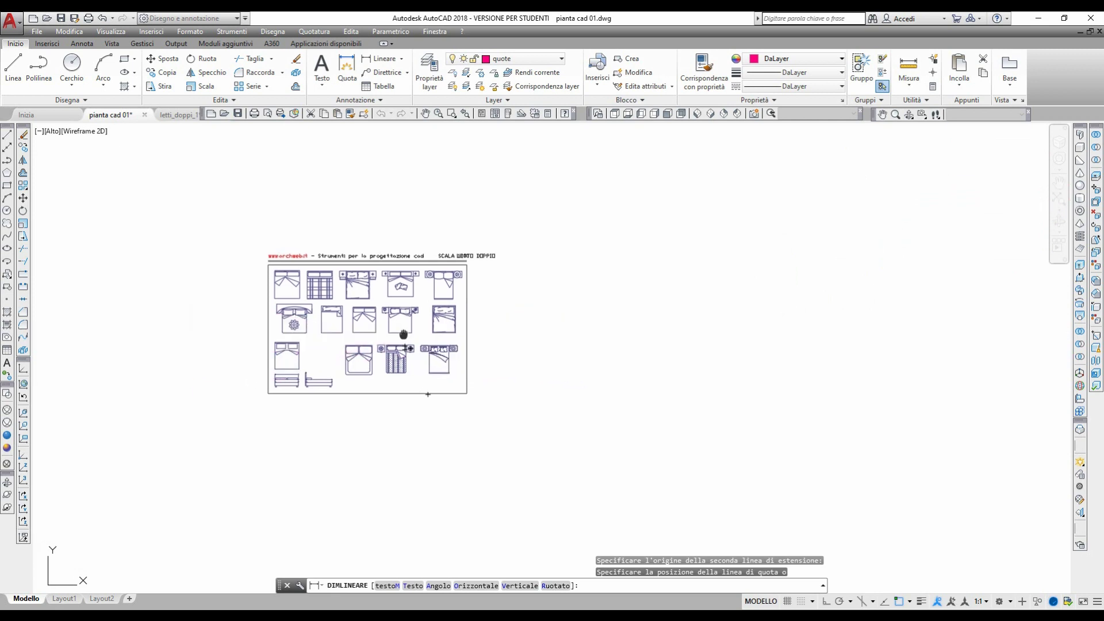
{"action": "middle_click_drag", "start_coordinate": [401, 344], "coordinate": [478, 371]}
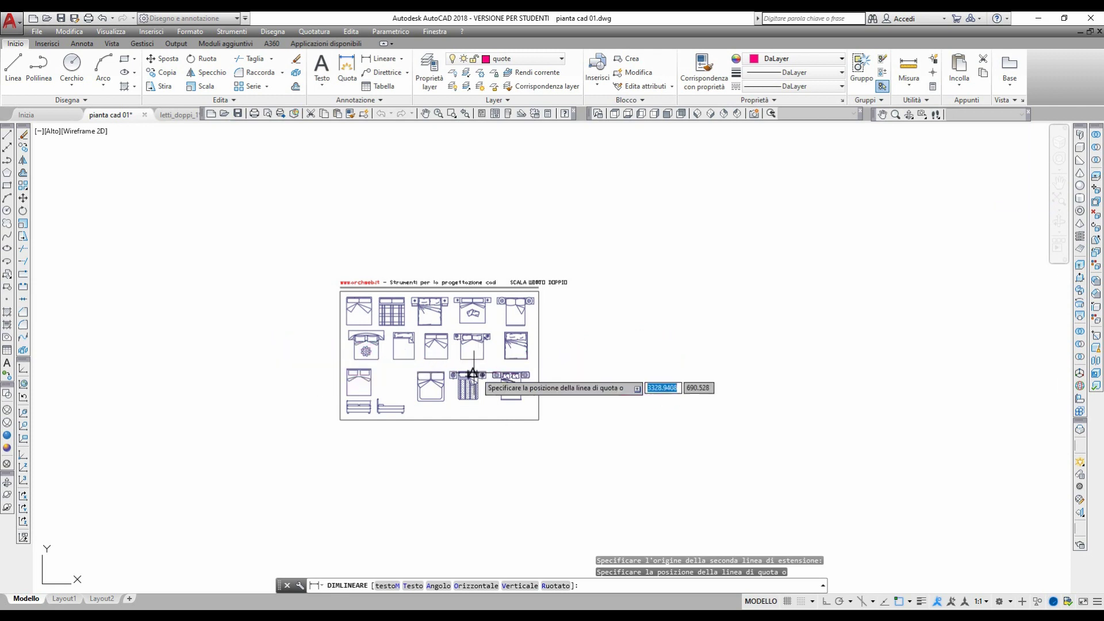
{"action": "scroll", "coordinate": [480, 366], "scroll_direction": "down", "scroll_amount": 2}
{"action": "scroll", "coordinate": [479, 360], "scroll_direction": "down", "scroll_amount": 2}
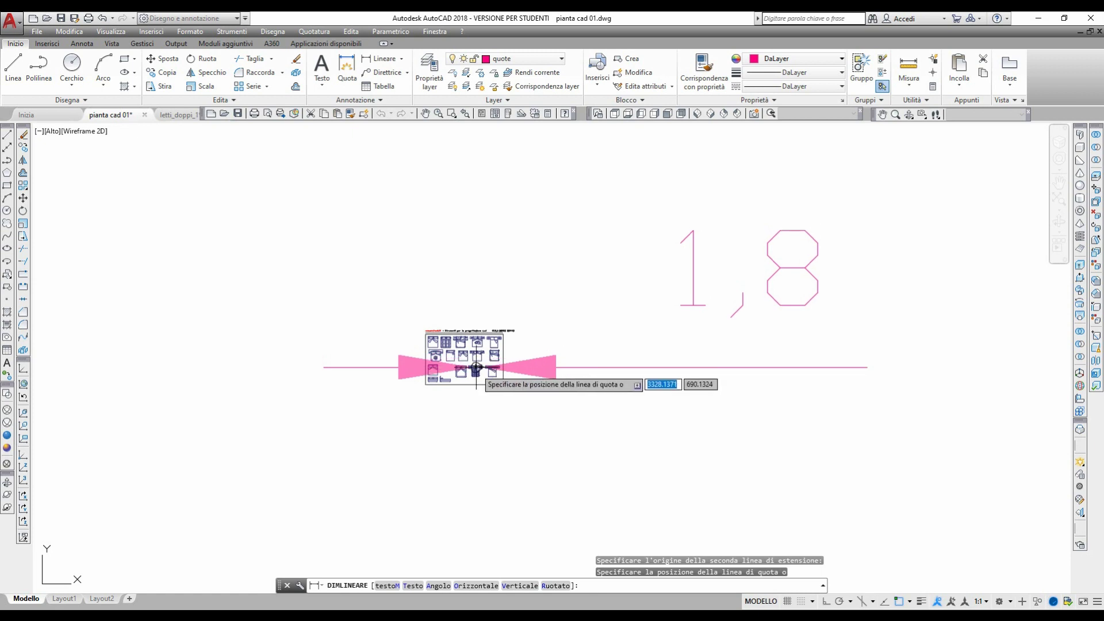
{"action": "scroll", "coordinate": [478, 361], "scroll_direction": "up", "scroll_amount": 2}
{"action": "key", "text": "Escape"}
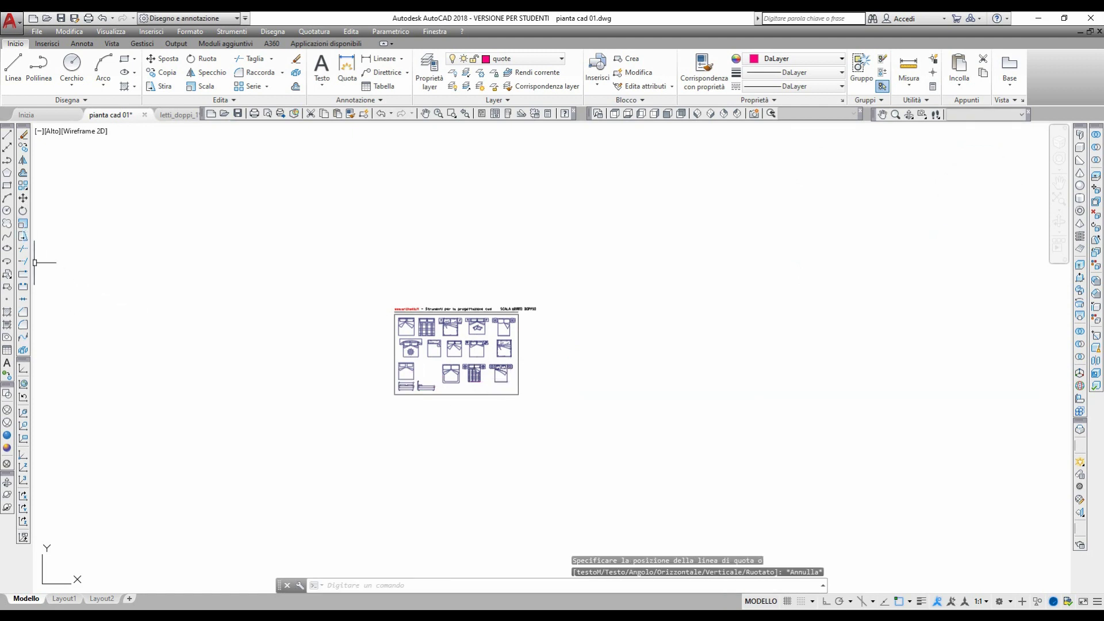
Scale the whole bed sheet by a factor of 100 from a base point.
{"action": "left_click", "coordinate": [197, 89]}
{"action": "left_click", "coordinate": [328, 276]}
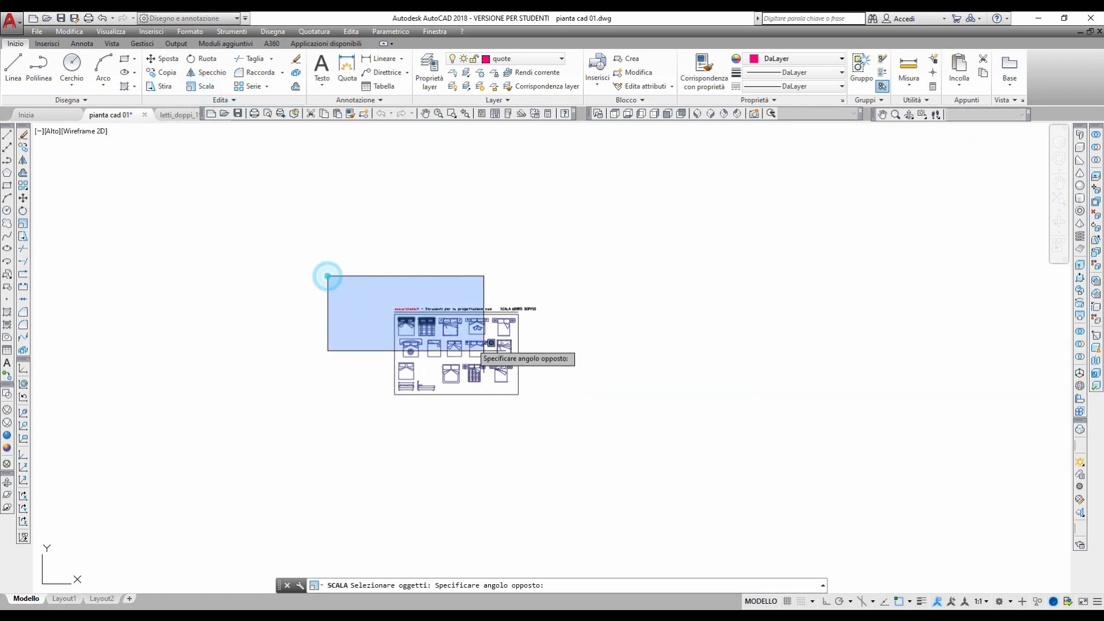
{"action": "left_click", "coordinate": [598, 424]}
{"action": "right_click", "coordinate": [601, 422]}
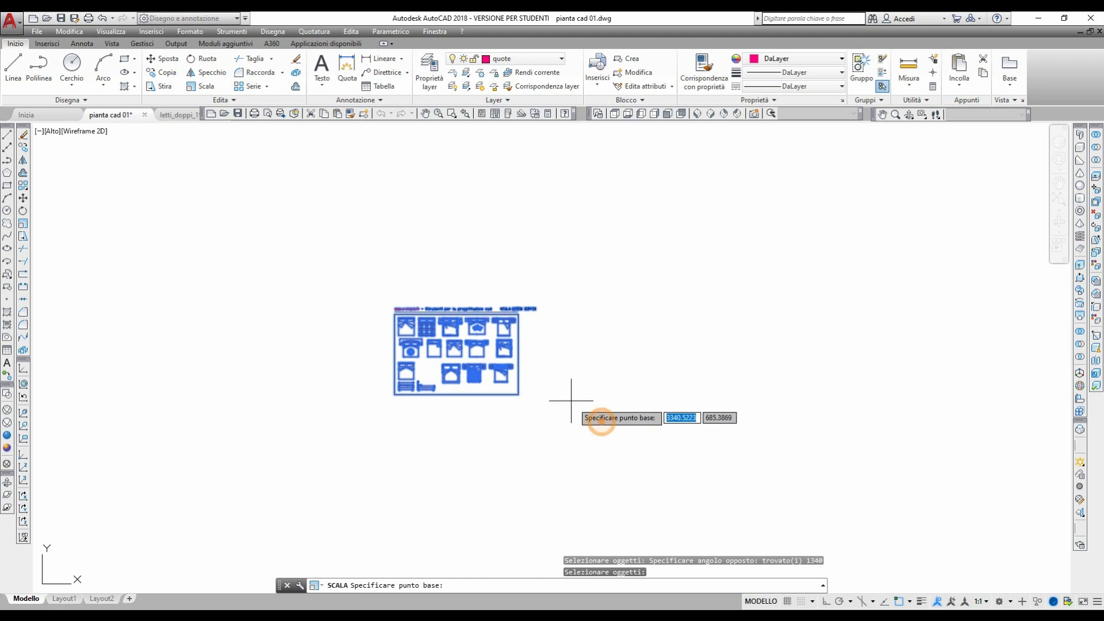
{"action": "left_click", "coordinate": [460, 349]}
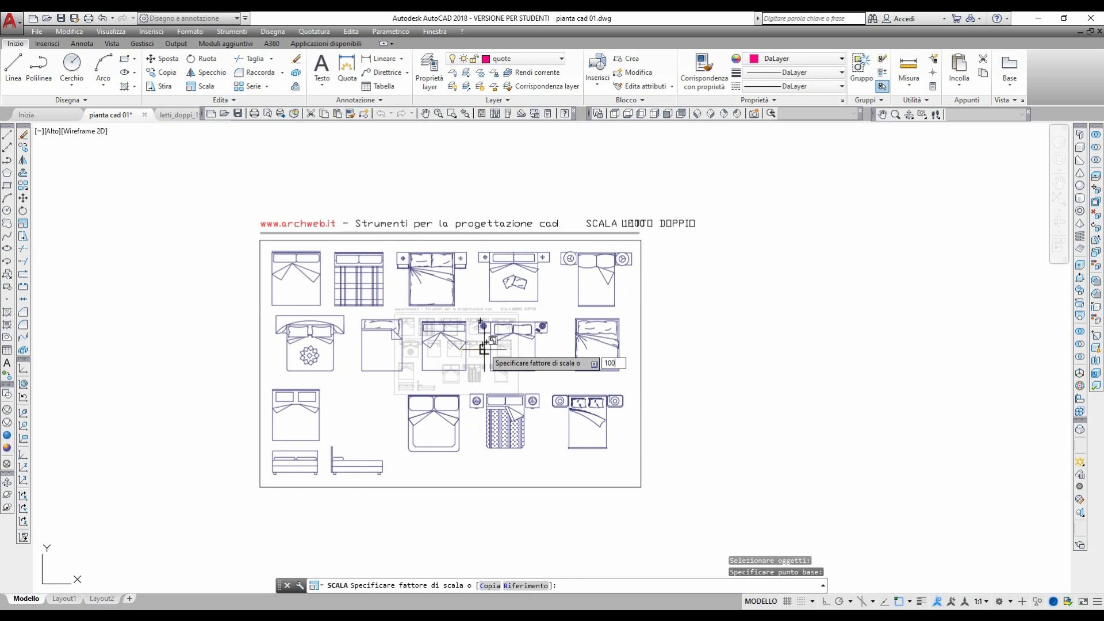
{"action": "key", "text": "Return"}
{"action": "scroll", "coordinate": [511, 365], "scroll_direction": "down", "scroll_amount": 3}
{"action": "scroll", "coordinate": [506, 345], "scroll_direction": "down", "scroll_amount": 5}
{"action": "scroll", "coordinate": [506, 344], "scroll_direction": "down", "scroll_amount": 5}
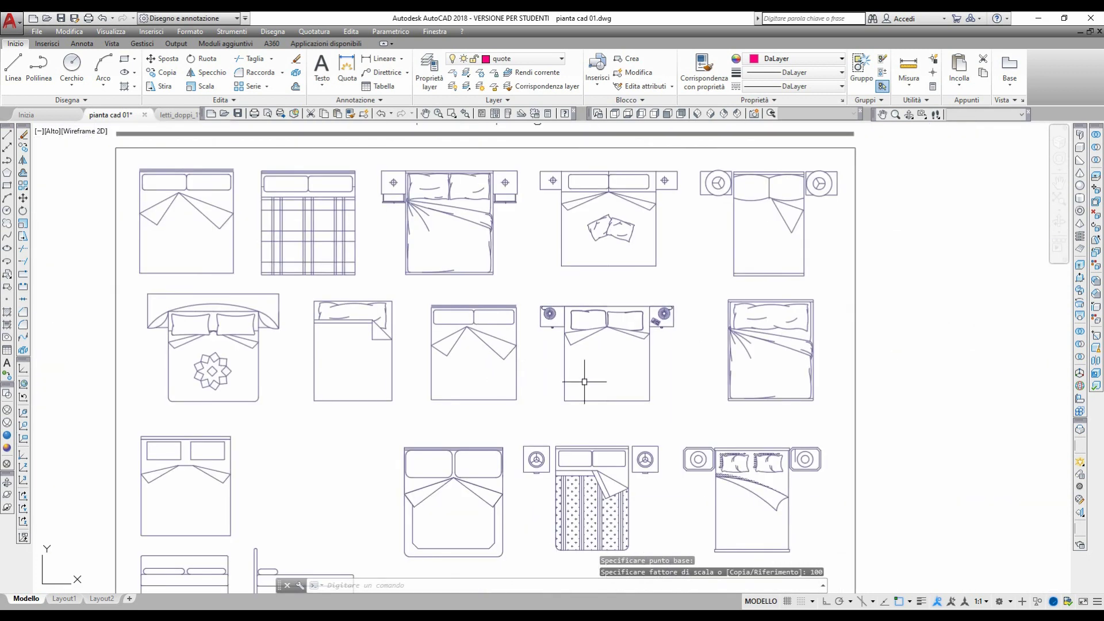
{"action": "left_click", "coordinate": [23, 147]}
Copy the double bed with nightstands against the bedroom's top wall.
{"action": "left_click", "coordinate": [696, 409]}
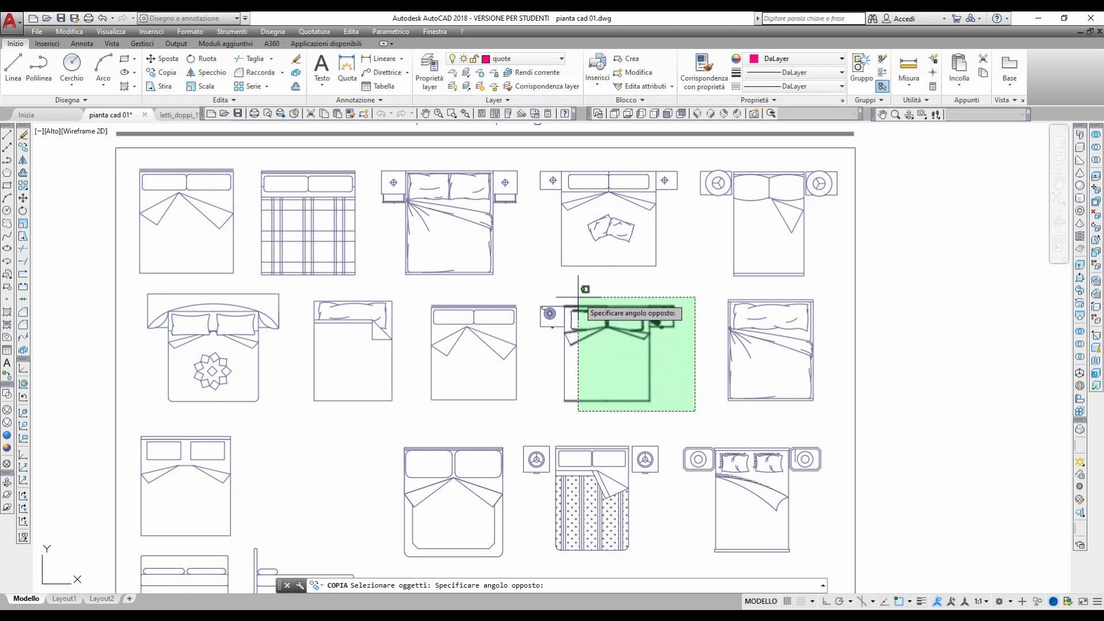
{"action": "left_click", "coordinate": [532, 281]}
{"action": "key", "text": "Return"}
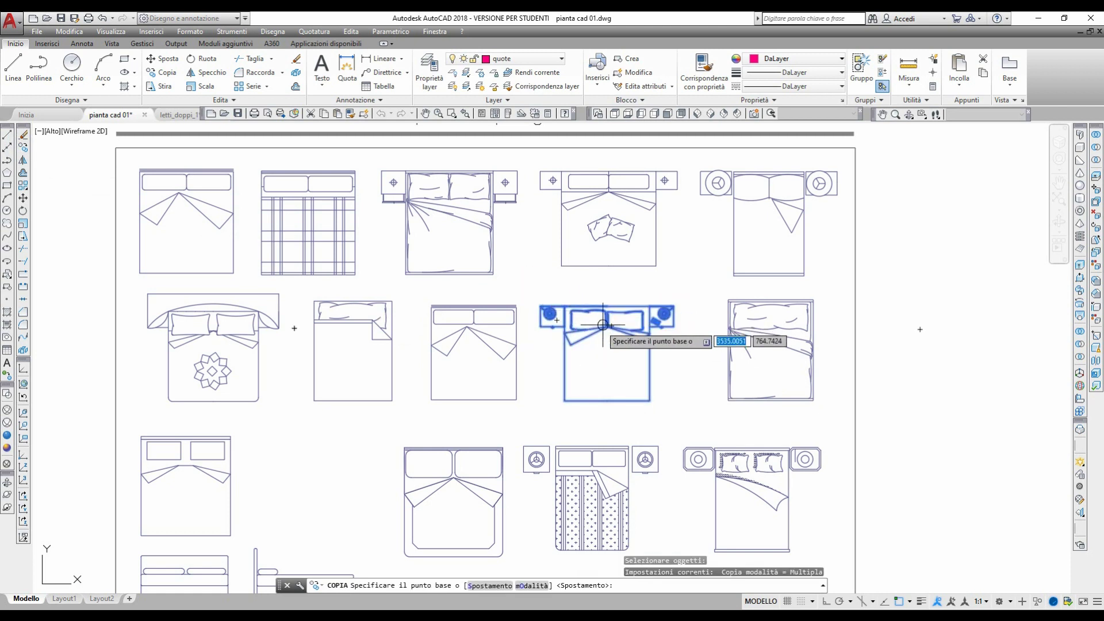
{"action": "left_click", "coordinate": [603, 325]}
{"action": "scroll", "coordinate": [380, 360], "scroll_direction": "down", "scroll_amount": 4}
{"action": "scroll", "coordinate": [380, 373], "scroll_direction": "down", "scroll_amount": 4}
{"action": "middle_click_drag", "start_coordinate": [385, 405], "coordinate": [570, 345]}
{"action": "scroll", "coordinate": [570, 347], "scroll_direction": "up", "scroll_amount": 5}
{"action": "scroll", "coordinate": [566, 359], "scroll_direction": "up", "scroll_amount": 1}
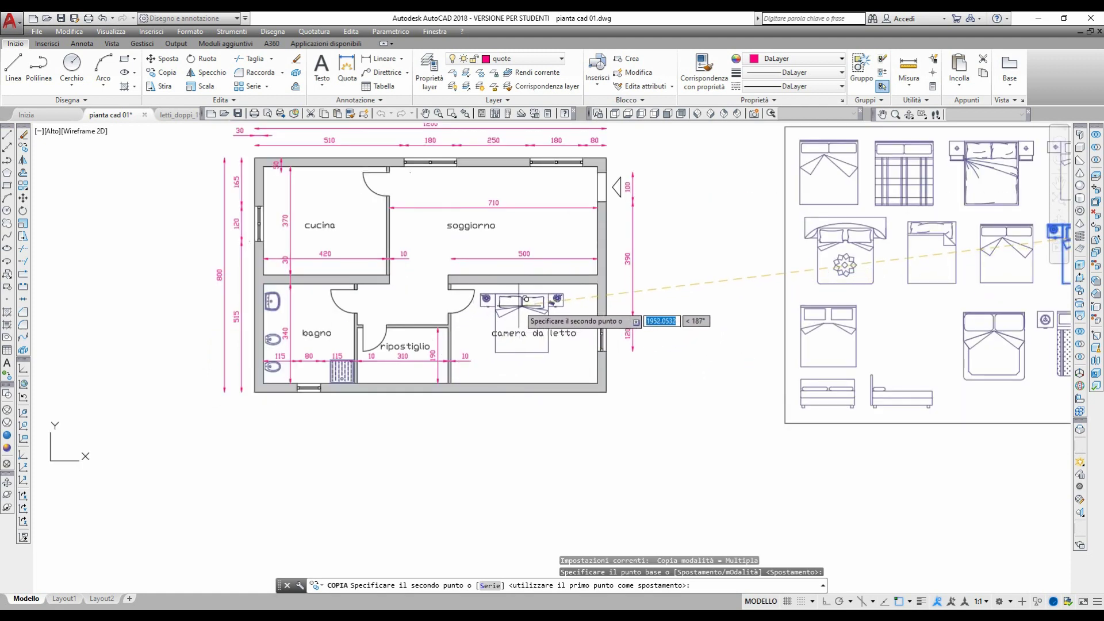
{"action": "scroll", "coordinate": [524, 305], "scroll_direction": "up", "scroll_amount": 2}
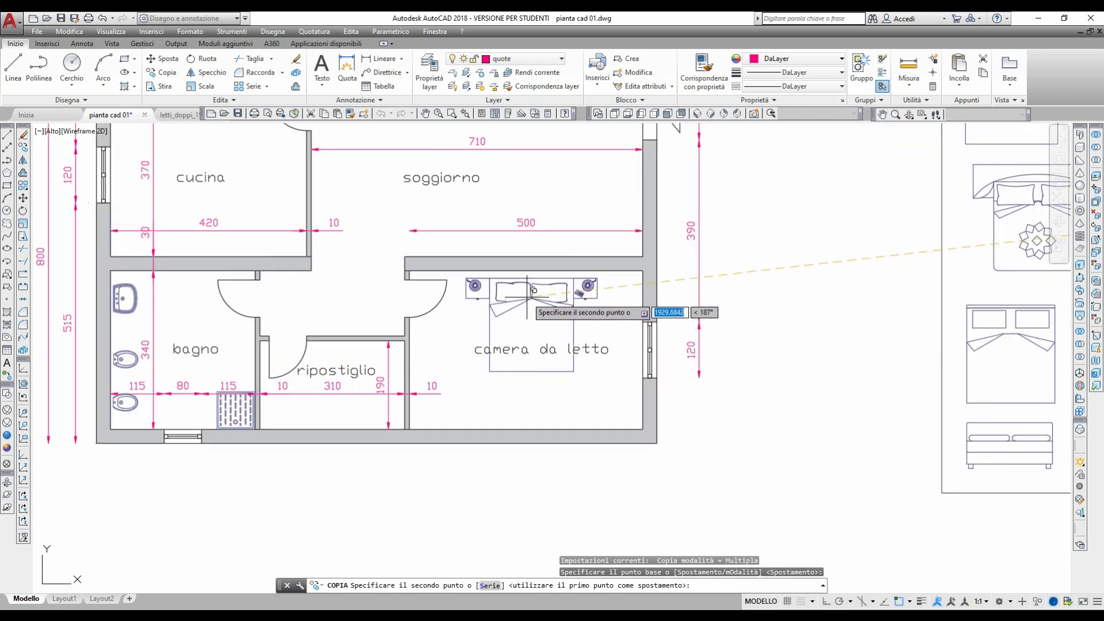
{"action": "scroll", "coordinate": [527, 291], "scroll_direction": "up", "scroll_amount": 2}
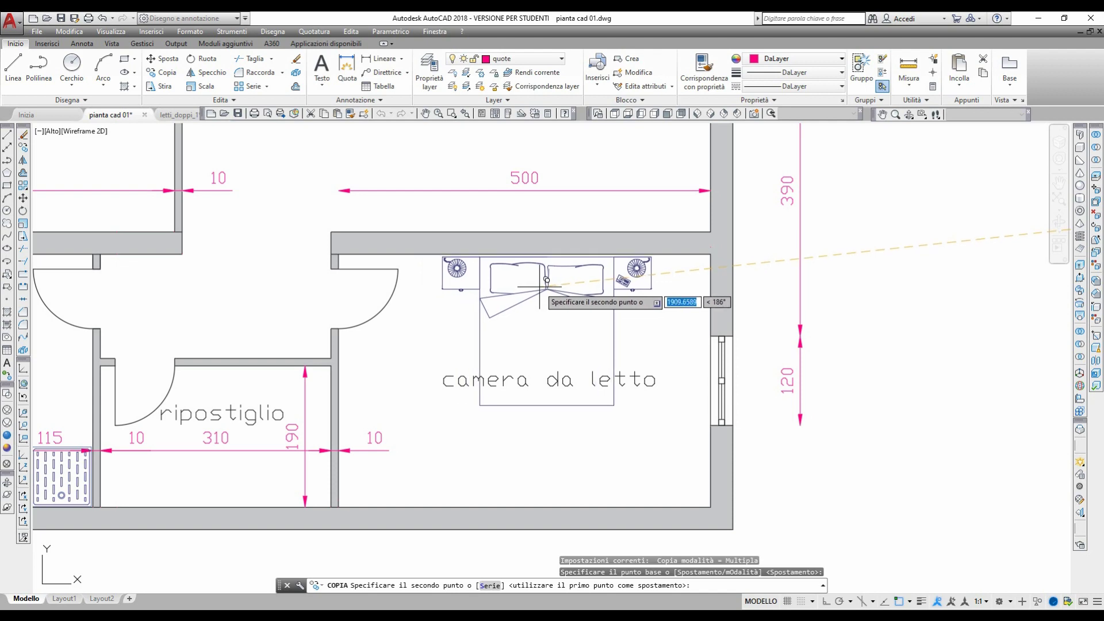
{"action": "left_click", "coordinate": [541, 286]}
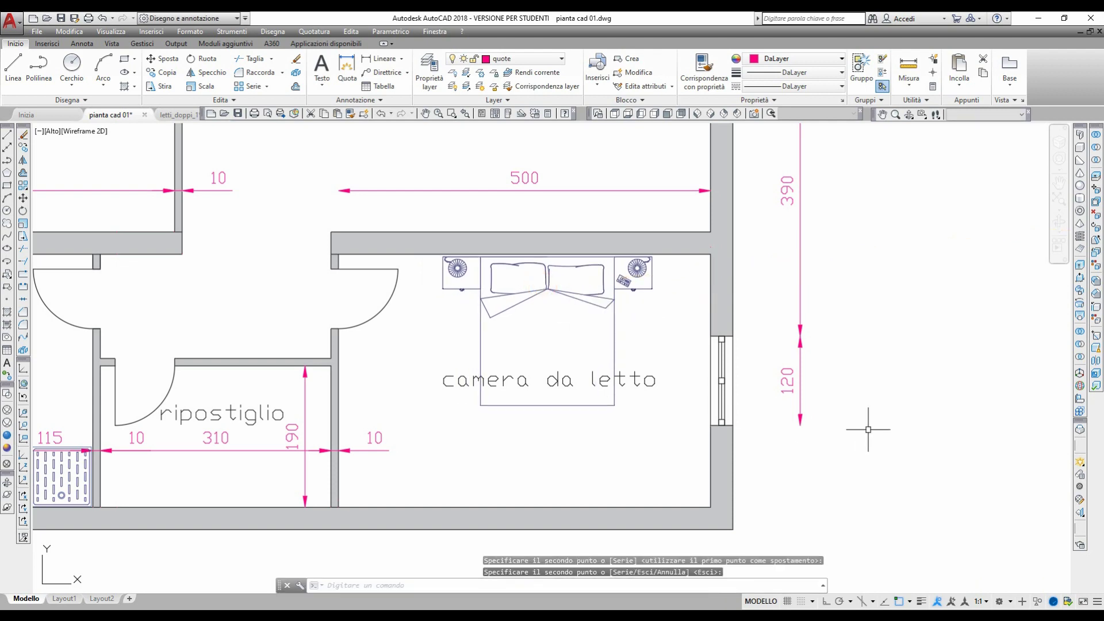
{"action": "key", "text": "Escape"}
Erase the remaining bed sheet with a crossing window.
{"action": "scroll", "coordinate": [868, 430], "scroll_direction": "down", "scroll_amount": 3}
{"action": "scroll", "coordinate": [868, 430], "scroll_direction": "down", "scroll_amount": 2}
{"action": "middle_click_drag", "start_coordinate": [862, 403], "coordinate": [665, 402]}
{"action": "scroll", "coordinate": [936, 516], "scroll_direction": "up", "scroll_amount": 3}
{"action": "left_click", "coordinate": [946, 501]}
{"action": "left_click", "coordinate": [415, 139]}
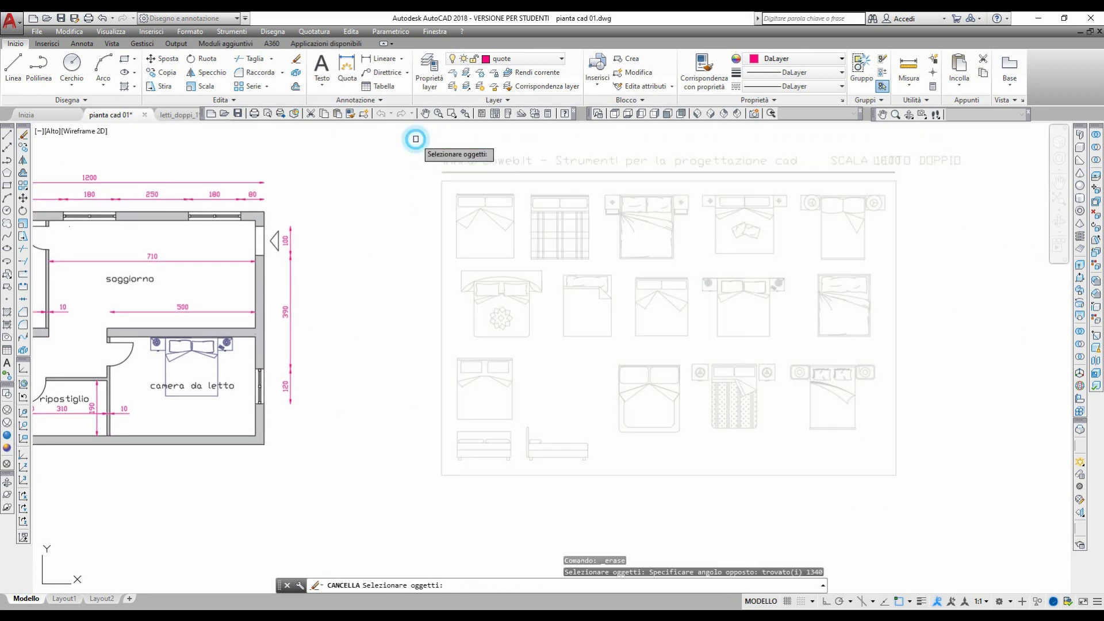
{"action": "key", "text": "Return"}
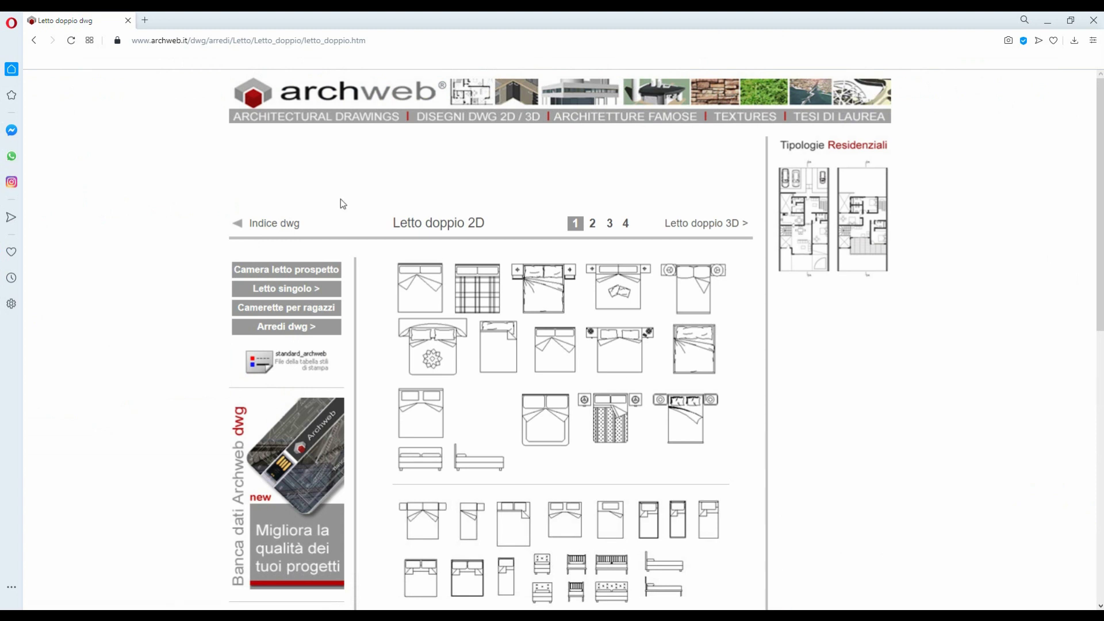
Return to archweb's Arredi list, open Armadi 2D and download the wardrobe plans archive.
{"action": "left_click", "coordinate": [33, 42]}
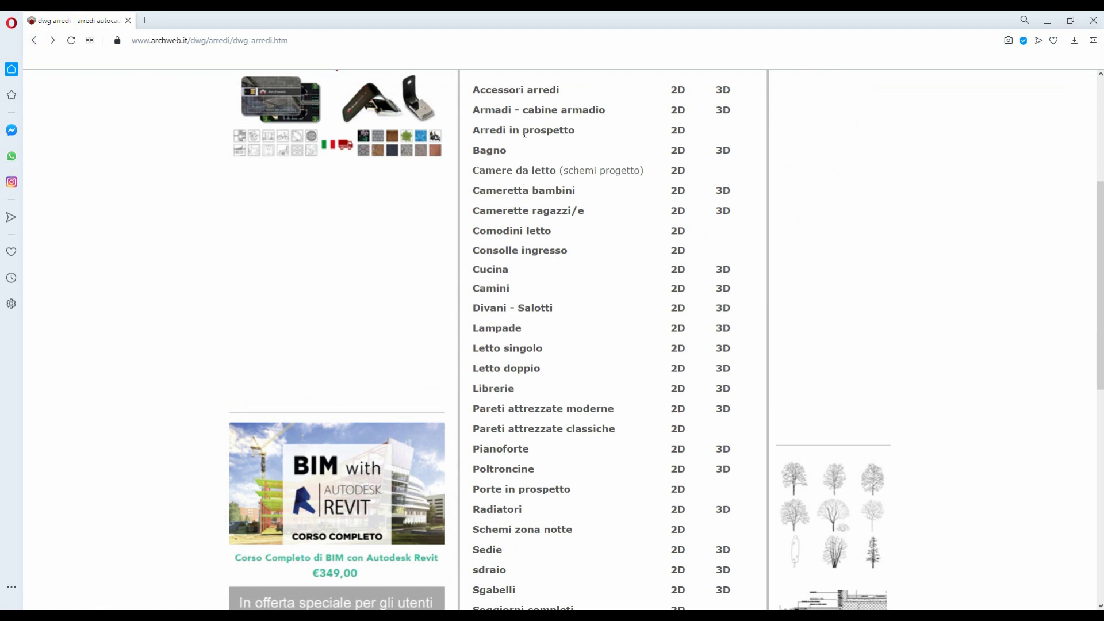
{"action": "left_click", "coordinate": [677, 110]}
{"action": "scroll", "coordinate": [664, 353], "scroll_direction": "down", "scroll_amount": 2}
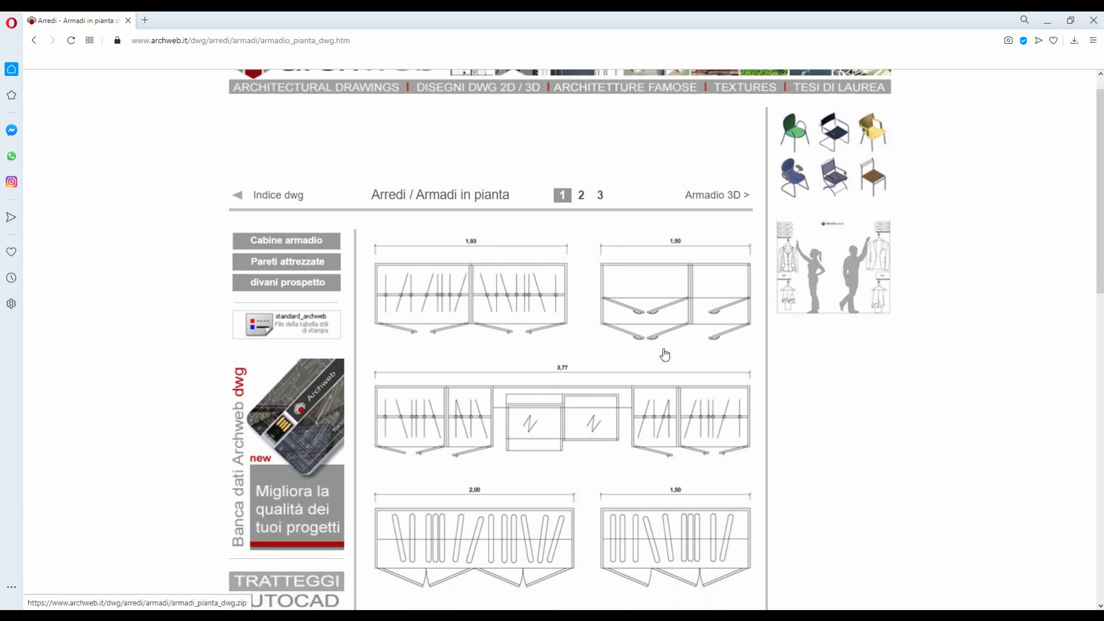
{"action": "scroll", "coordinate": [670, 354], "scroll_direction": "down", "scroll_amount": 3}
{"action": "scroll", "coordinate": [676, 355], "scroll_direction": "down", "scroll_amount": 4}
{"action": "scroll", "coordinate": [655, 396], "scroll_direction": "down", "scroll_amount": 5}
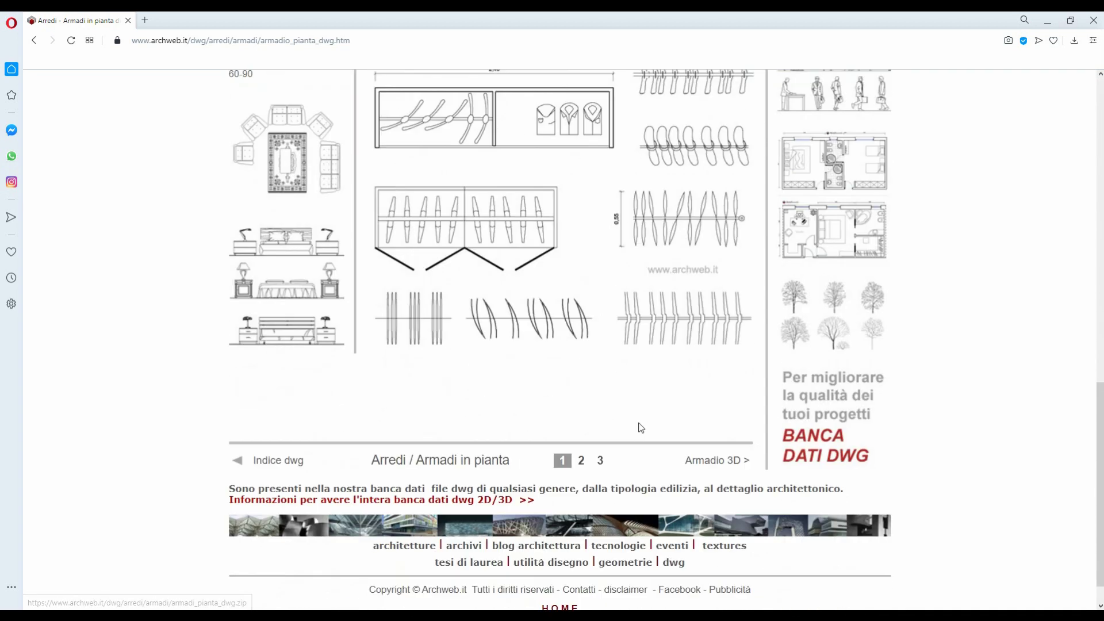
{"action": "scroll", "coordinate": [641, 425], "scroll_direction": "up", "scroll_amount": 4}
{"action": "scroll", "coordinate": [642, 441], "scroll_direction": "up", "scroll_amount": 4}
{"action": "scroll", "coordinate": [642, 440], "scroll_direction": "up", "scroll_amount": 6}
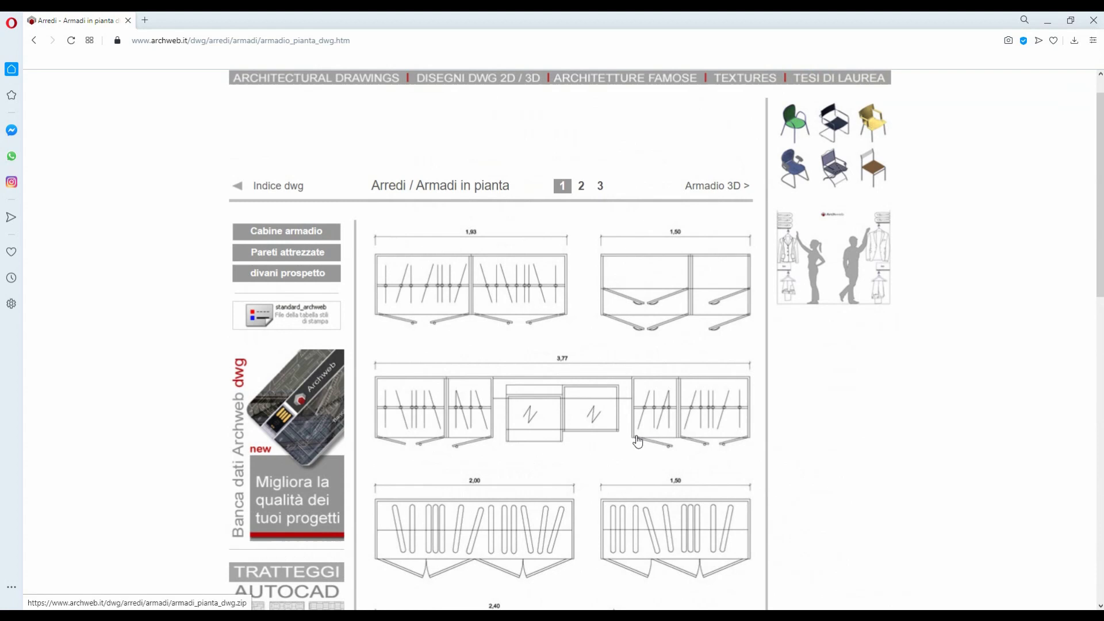
{"action": "left_click", "coordinate": [525, 302]}
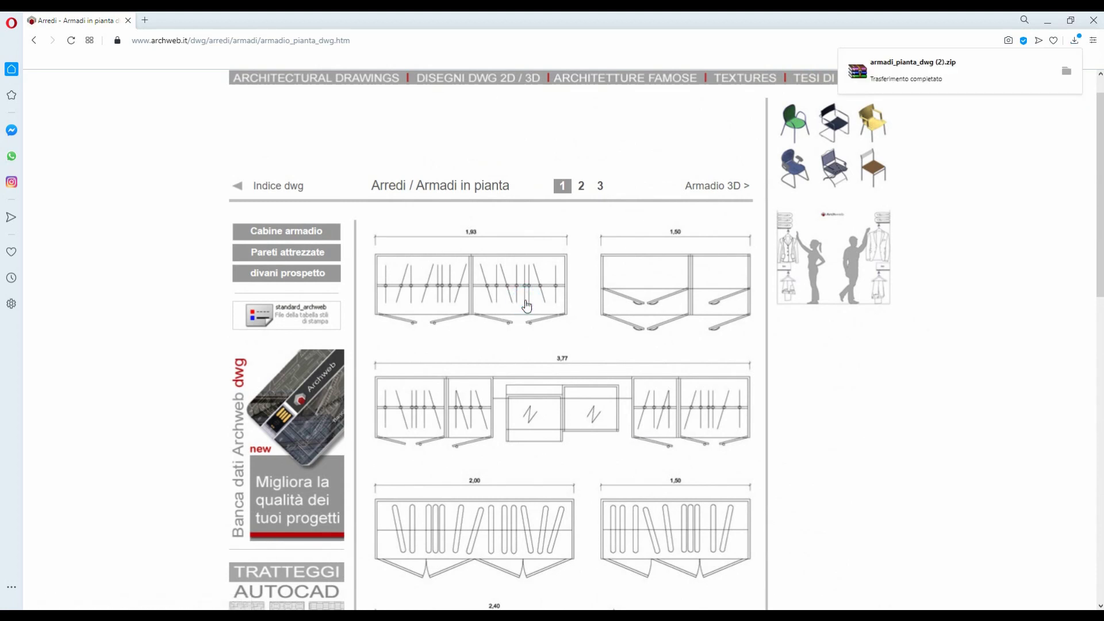
Open armadi_pianta_dwg (2).zip in WinRAR and launch armadi_pianta_dwg.dwg in AutoCAD.
{"action": "left_click", "coordinate": [861, 71]}
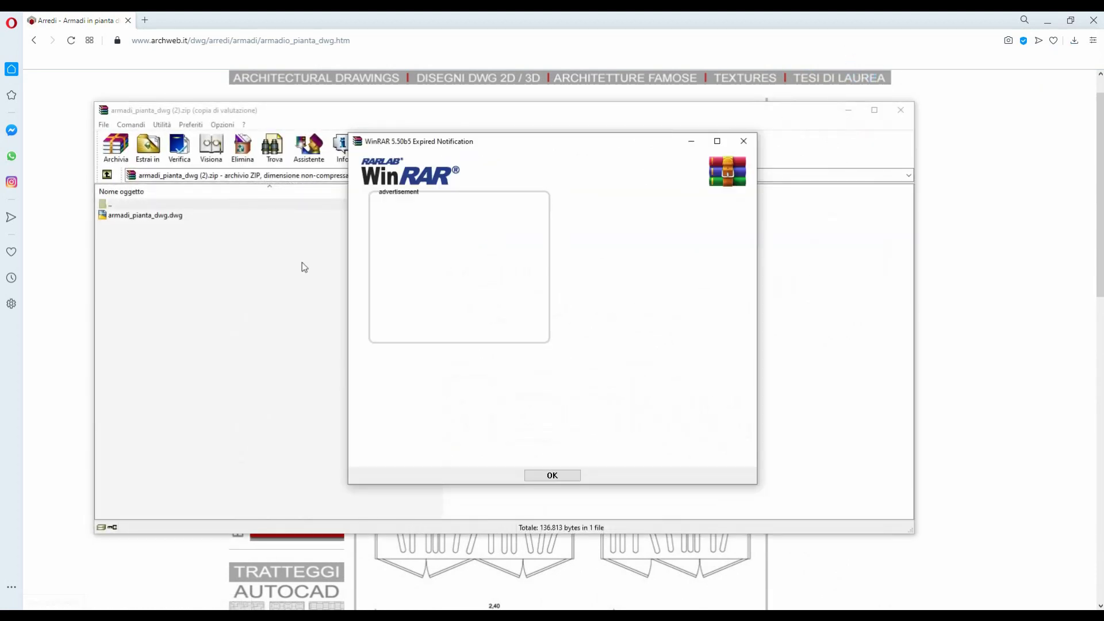
{"action": "key", "text": "Return"}
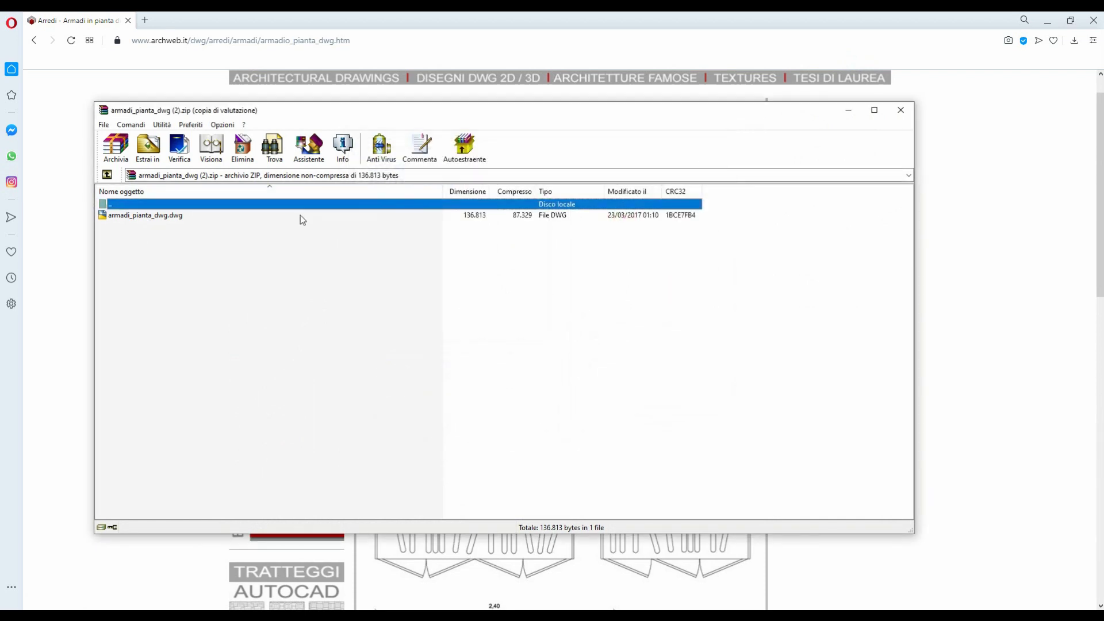
{"action": "double_click", "coordinate": [169, 215]}
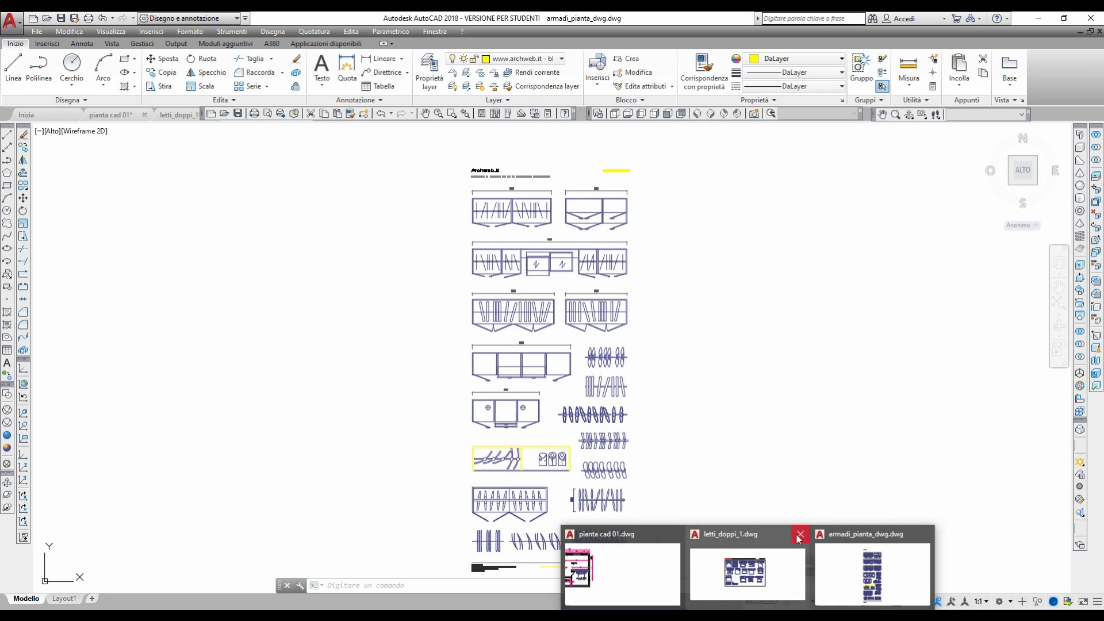
Close letti_doppi_1.dwg without saving changes.
{"action": "left_click", "coordinate": [799, 535]}
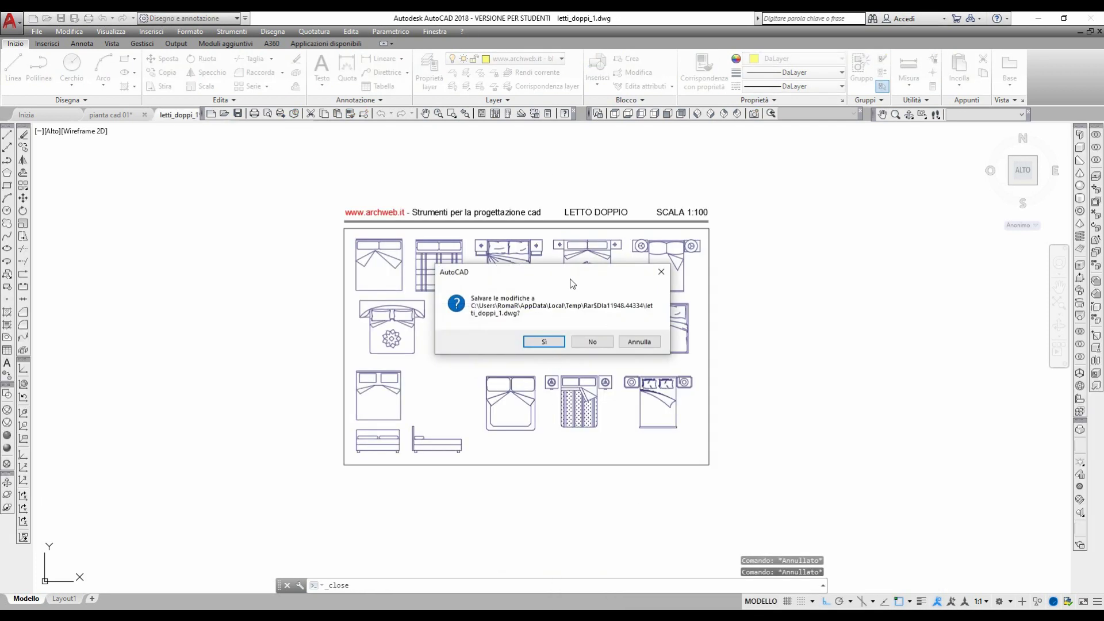
{"action": "left_click", "coordinate": [597, 340]}
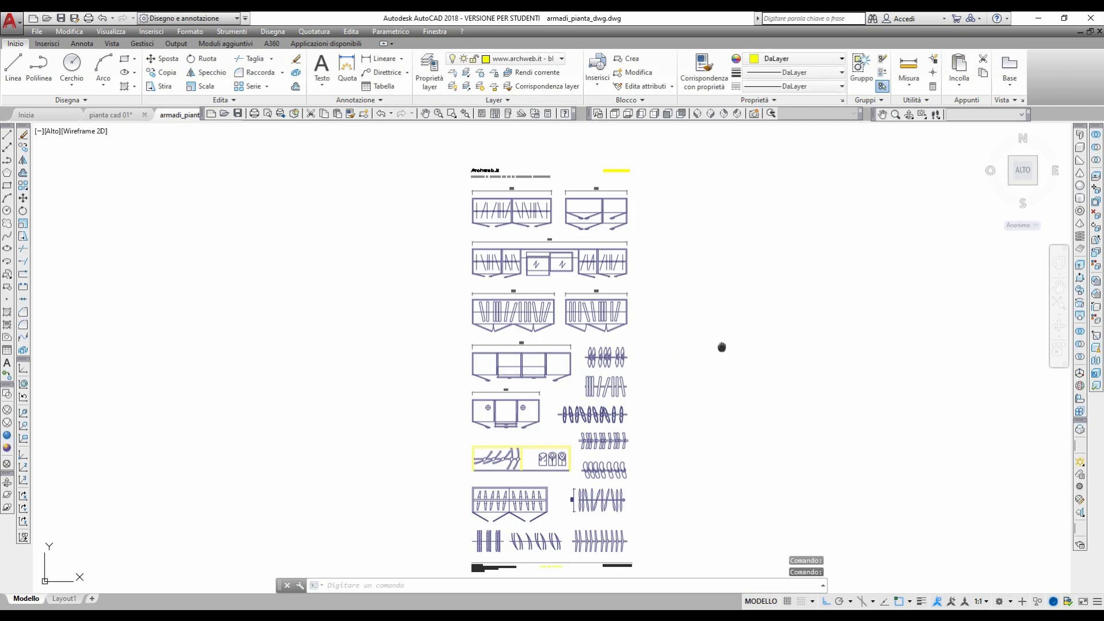
{"action": "scroll", "coordinate": [709, 323], "scroll_direction": "down", "scroll_amount": 3}
Copy all 1780 wardrobe objects to the clipboard and return to pianta cad 01.
{"action": "left_click", "coordinate": [499, 169]}
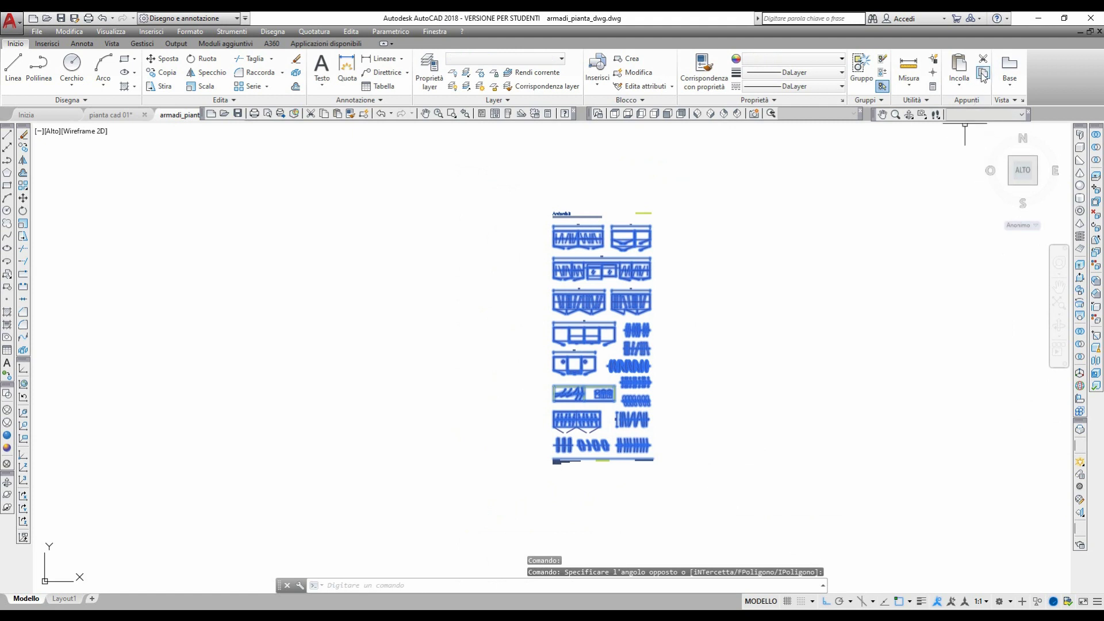
{"action": "left_click", "coordinate": [982, 73]}
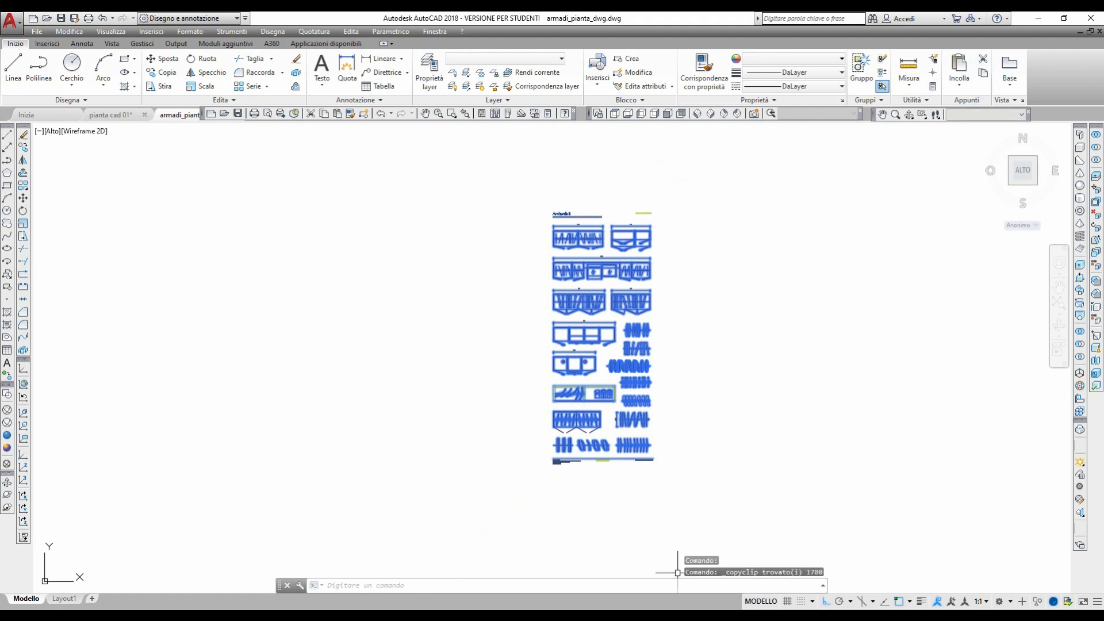
{"action": "left_click", "coordinate": [707, 592]}
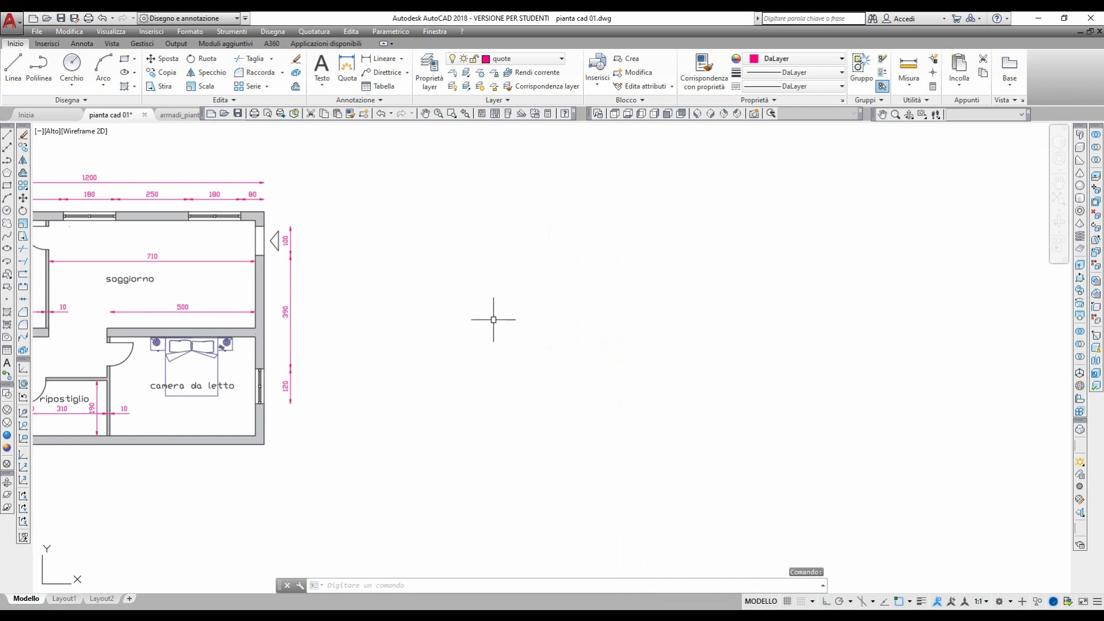
Paste the copied wardrobe block sheet to the right of the apartment plan and zoom onto it.
{"action": "left_click", "coordinate": [959, 68]}
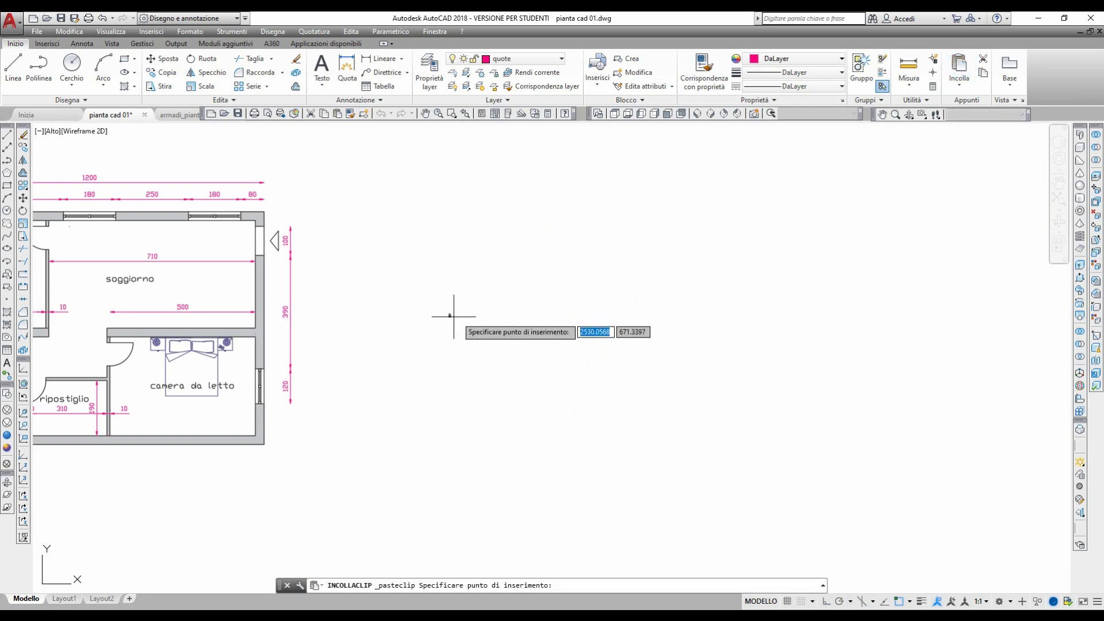
{"action": "left_click", "coordinate": [487, 315]}
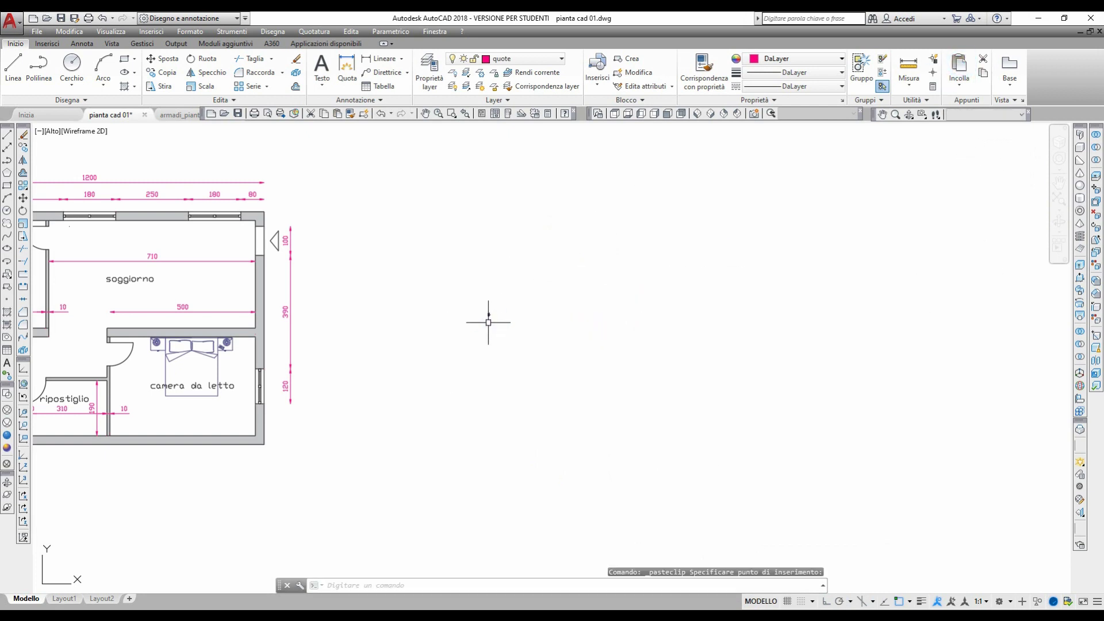
{"action": "scroll", "coordinate": [487, 318], "scroll_direction": "up", "scroll_amount": 2}
{"action": "scroll", "coordinate": [487, 318], "scroll_direction": "up", "scroll_amount": 1}
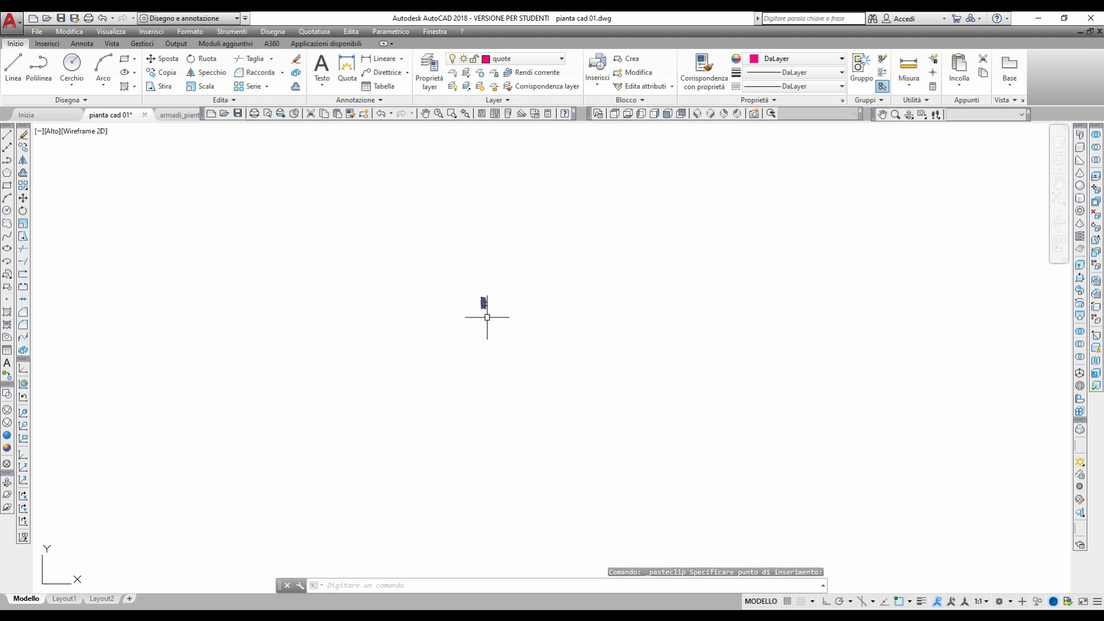
{"action": "scroll", "coordinate": [537, 402], "scroll_direction": "up", "scroll_amount": 2}
{"action": "scroll", "coordinate": [541, 398], "scroll_direction": "up", "scroll_amount": 1}
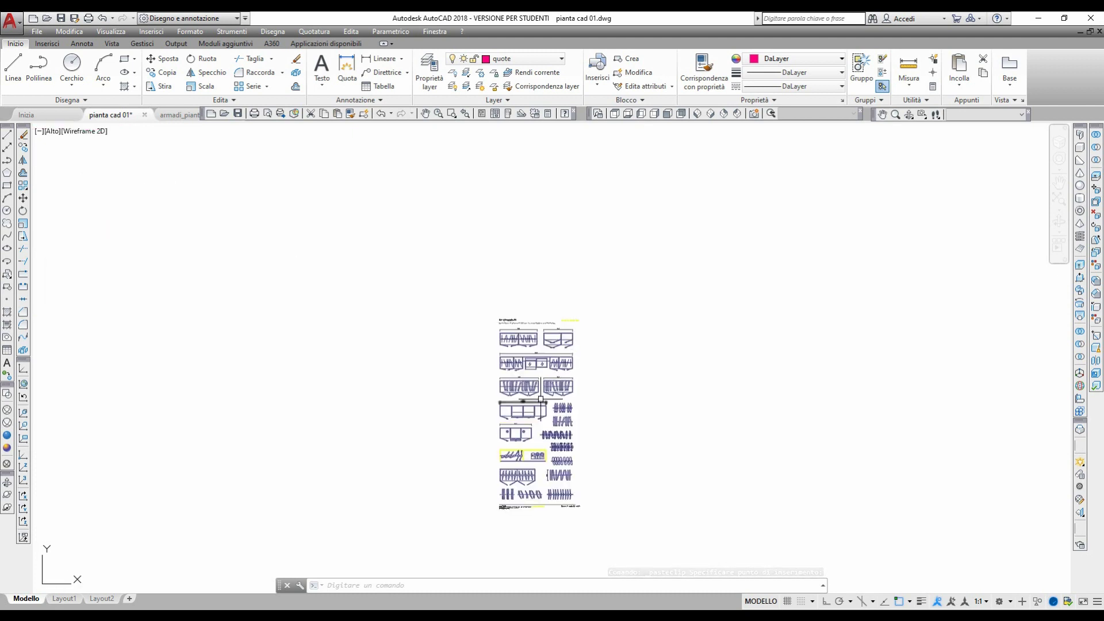
{"action": "scroll", "coordinate": [540, 399], "scroll_direction": "up", "scroll_amount": 1}
{"action": "scroll", "coordinate": [505, 319], "scroll_direction": "up", "scroll_amount": 2}
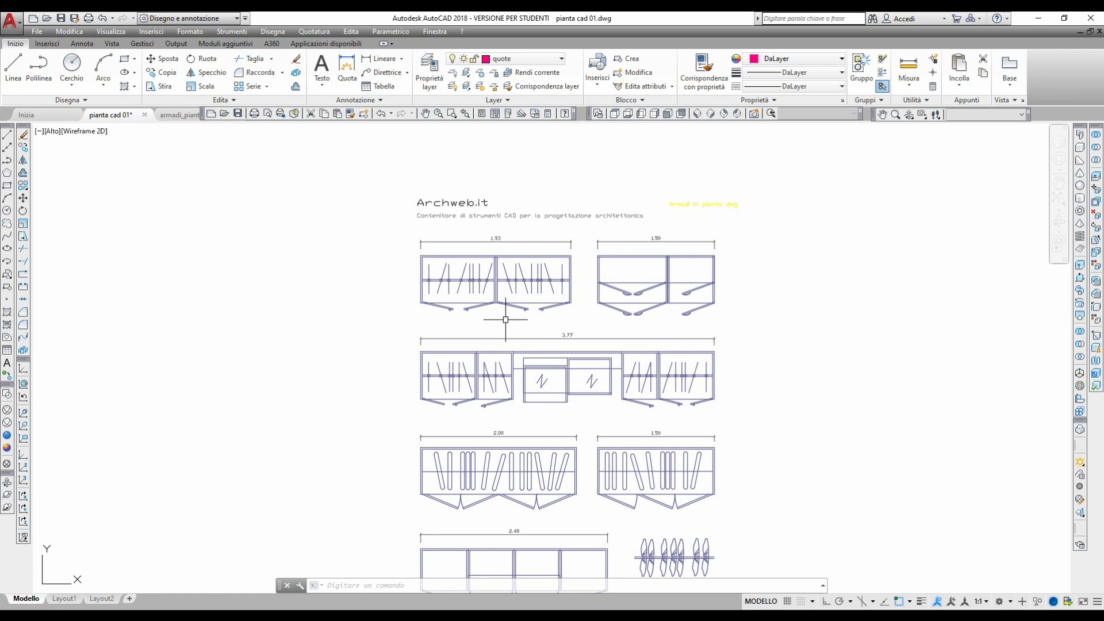
{"action": "middle_click_drag", "start_coordinate": [505, 320], "coordinate": [557, 195]}
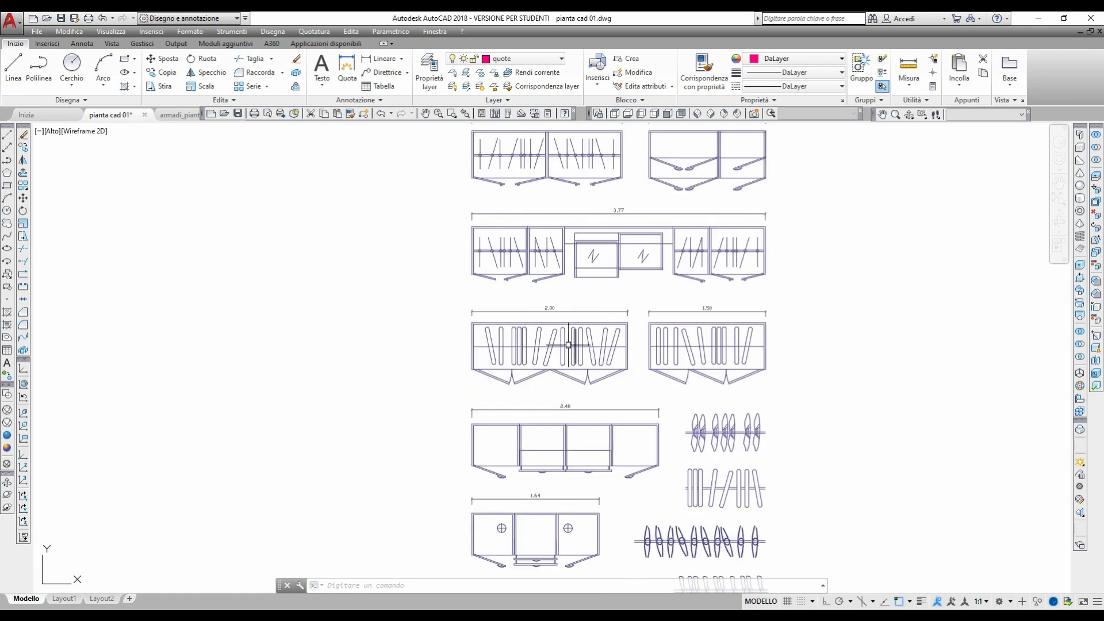
{"action": "scroll", "coordinate": [568, 345], "scroll_direction": "up", "scroll_amount": 4}
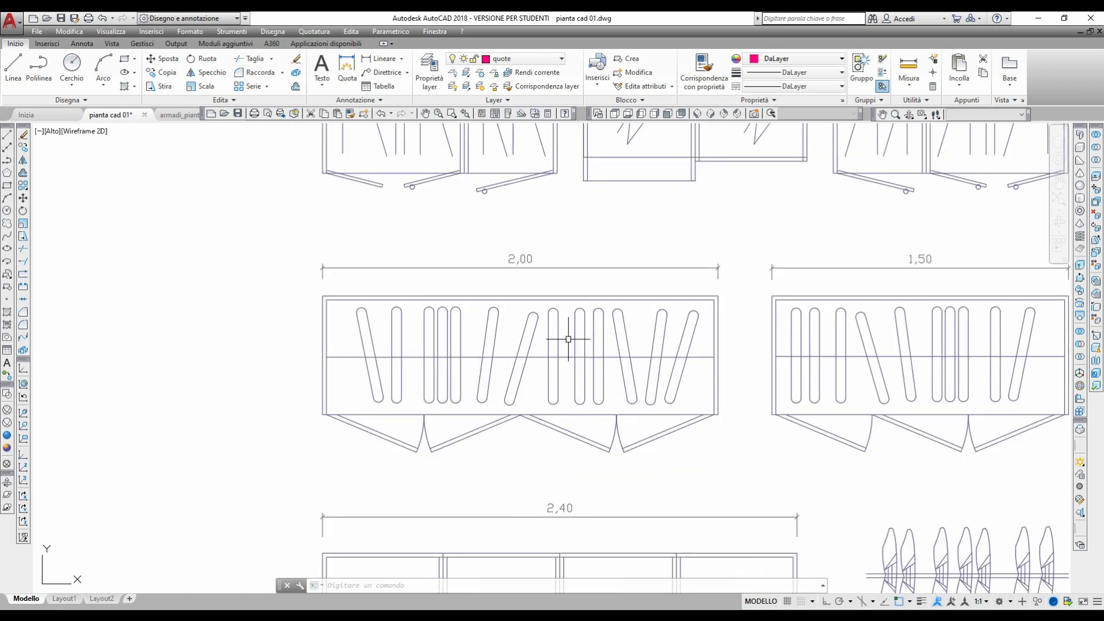
Try a linear dimension across the 2,00 wardrobe, then cancel it without placing it.
{"action": "left_click", "coordinate": [312, 32]}
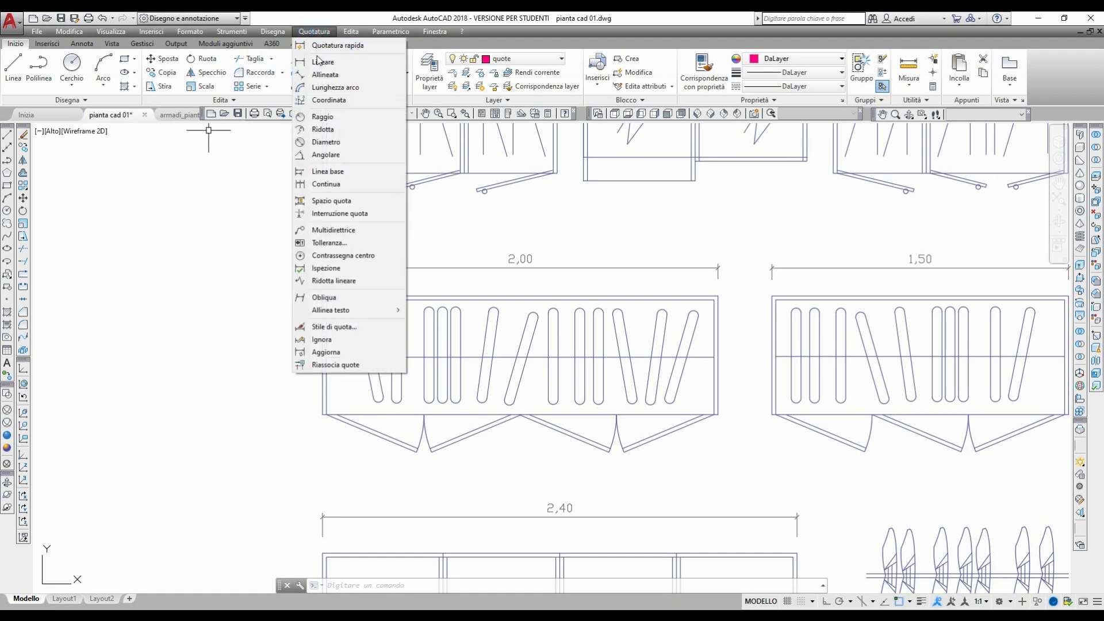
{"action": "left_click", "coordinate": [320, 62]}
{"action": "left_click", "coordinate": [322, 296]}
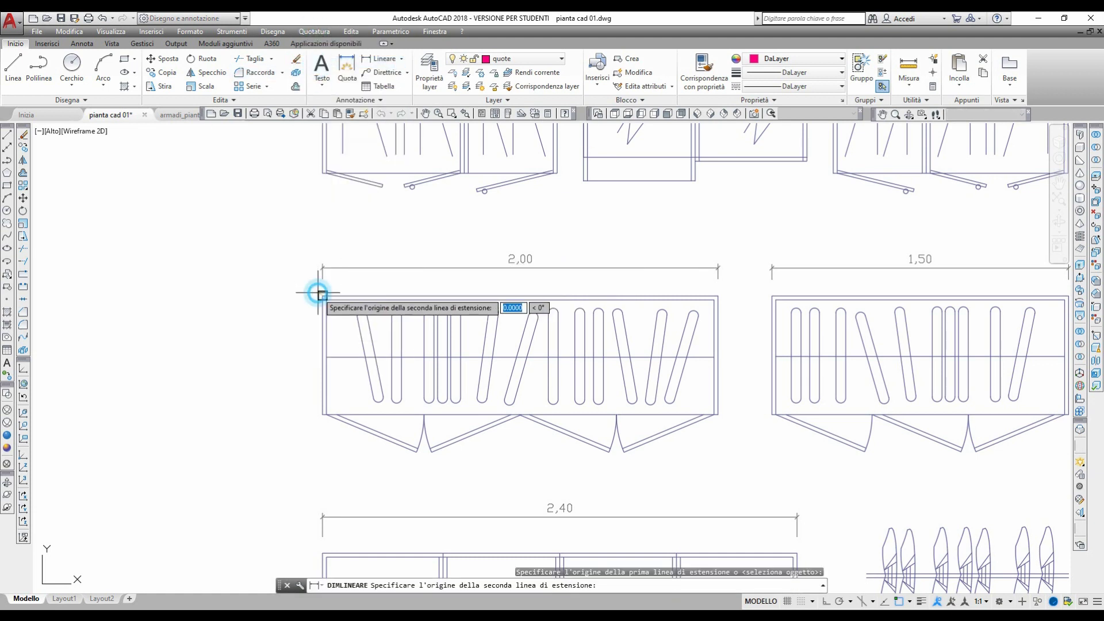
{"action": "left_click", "coordinate": [713, 296]}
{"action": "scroll", "coordinate": [708, 258], "scroll_direction": "down", "scroll_amount": 5}
{"action": "scroll", "coordinate": [707, 259], "scroll_direction": "down", "scroll_amount": 5}
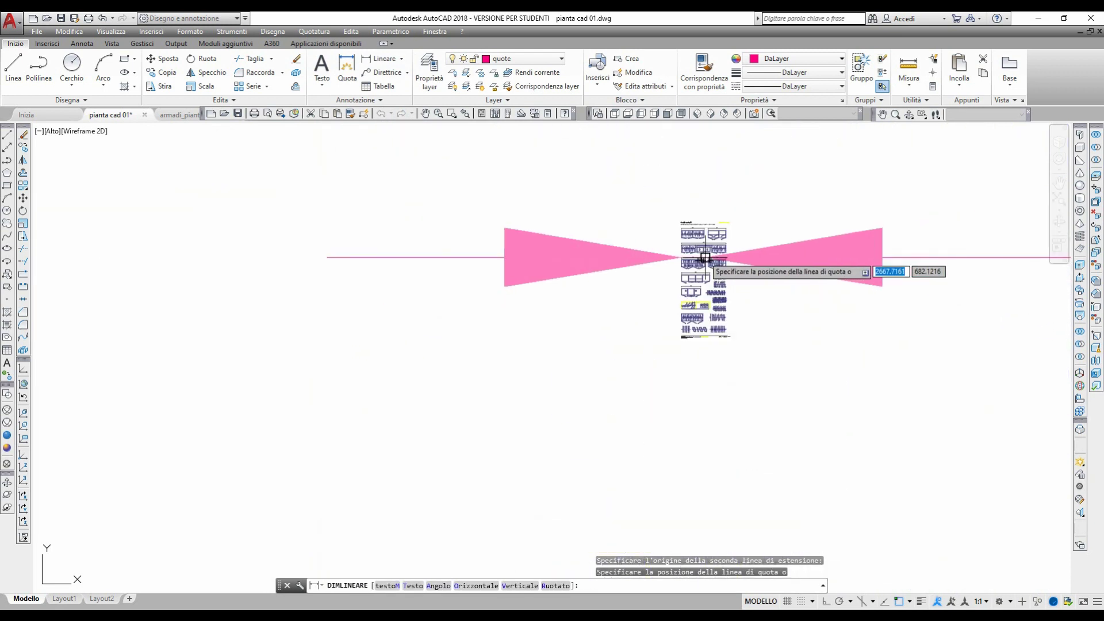
{"action": "scroll", "coordinate": [707, 256], "scroll_direction": "down", "scroll_amount": 4}
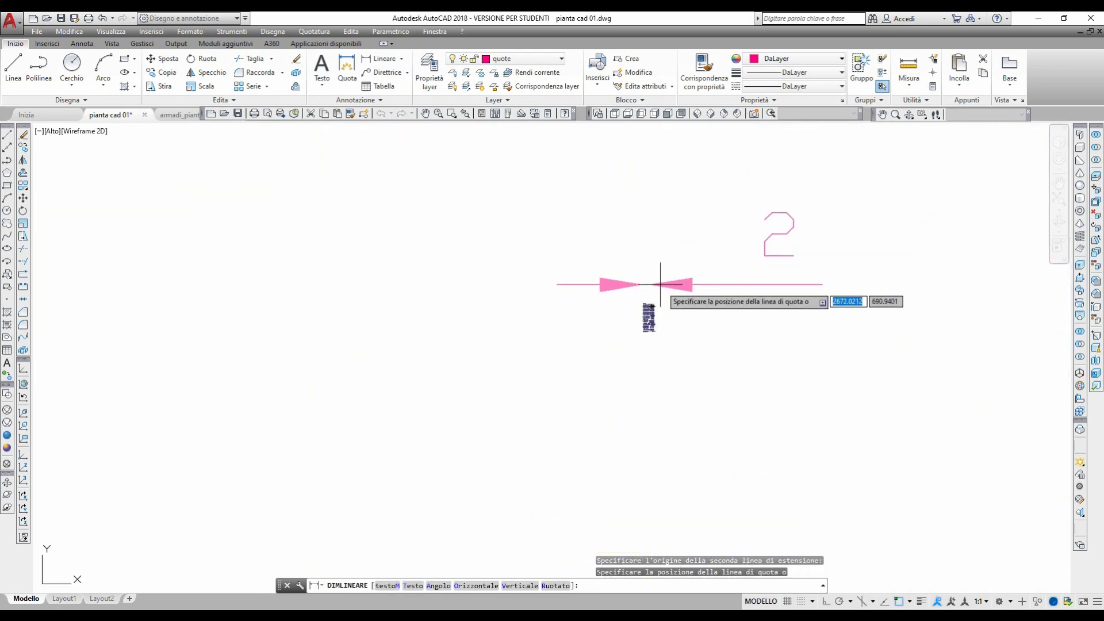
{"action": "key", "text": "Escape"}
{"action": "scroll", "coordinate": [655, 314], "scroll_direction": "up", "scroll_amount": 10}
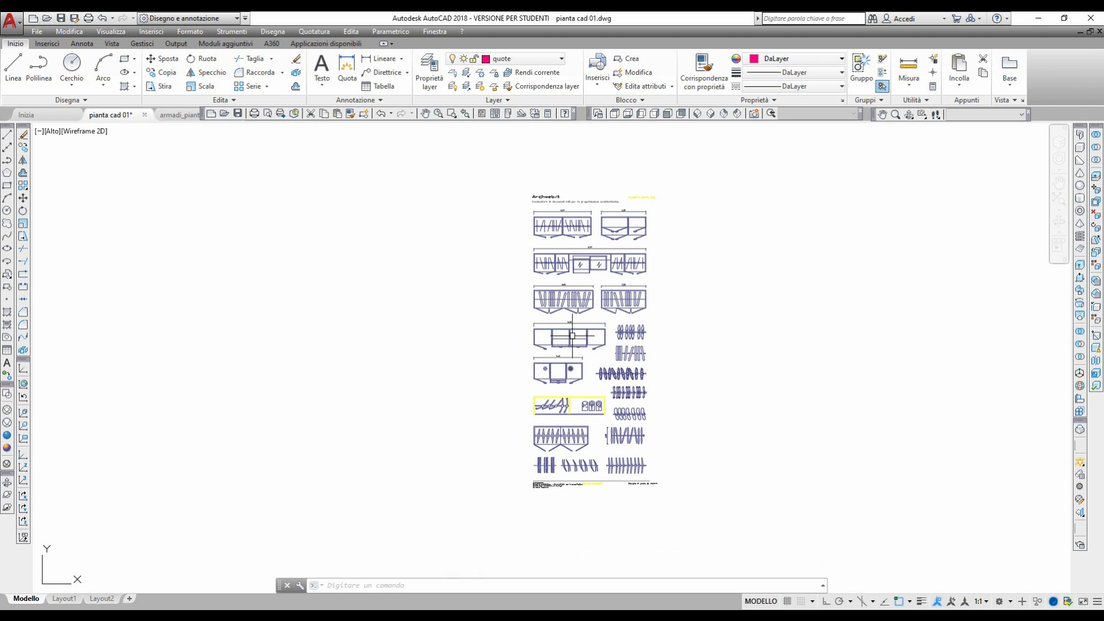
{"action": "scroll", "coordinate": [572, 336], "scroll_direction": "up", "scroll_amount": 4}
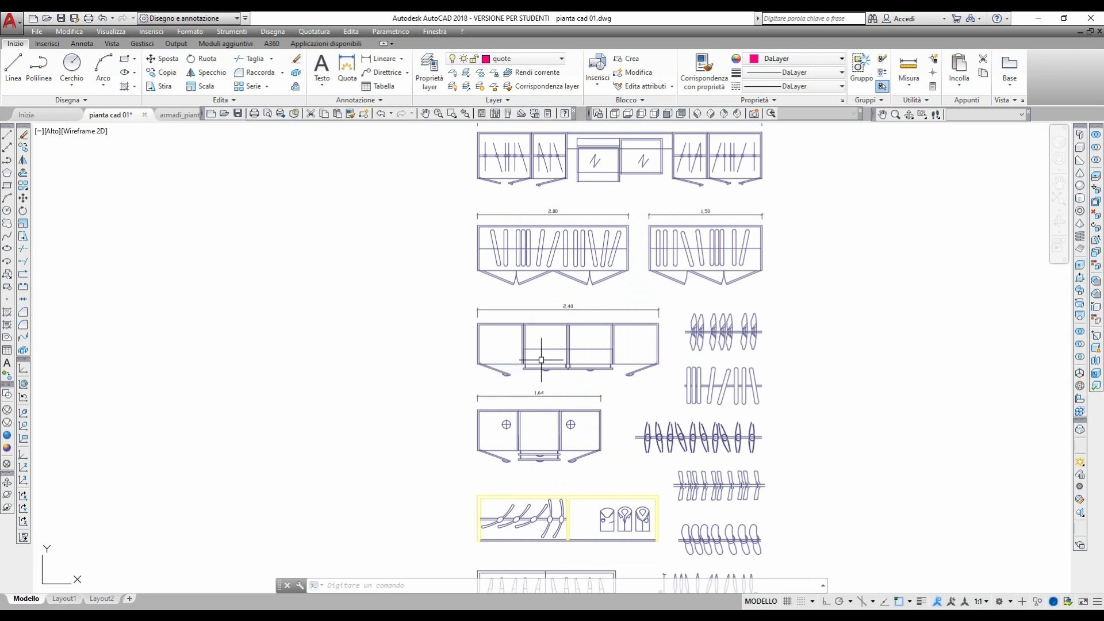
{"action": "middle_click_drag", "start_coordinate": [534, 288], "coordinate": [489, 325]}
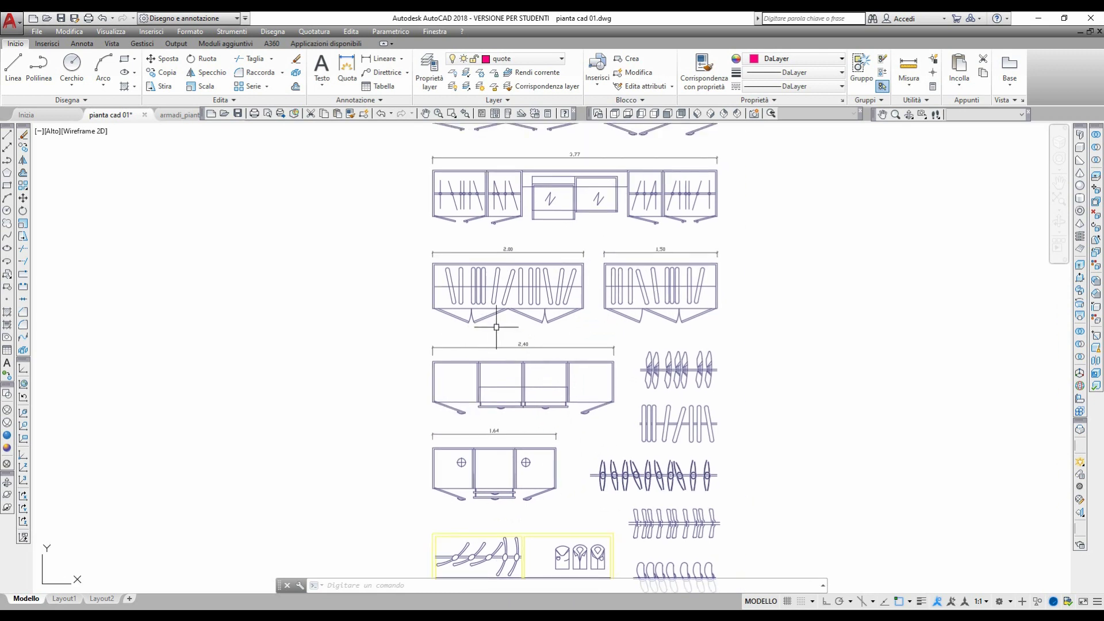
{"action": "scroll", "coordinate": [496, 327], "scroll_direction": "down", "scroll_amount": 4}
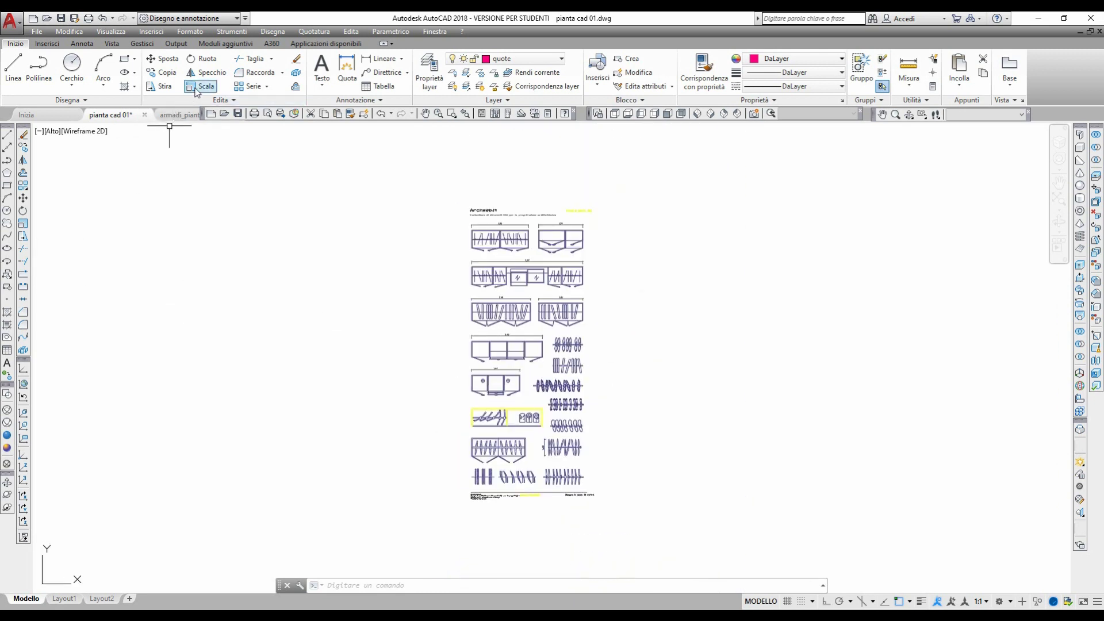
Scale the whole wardrobe sheet by a factor of 100 to match the floor plan.
{"action": "left_click", "coordinate": [195, 92]}
{"action": "left_click", "coordinate": [434, 191]}
{"action": "left_click", "coordinate": [644, 535]}
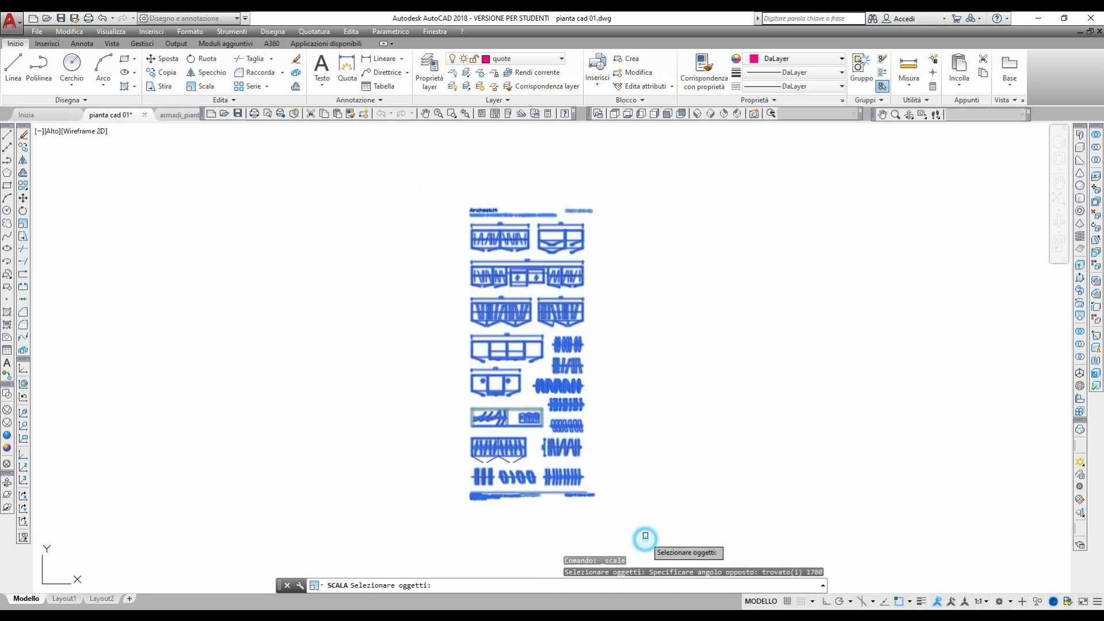
{"action": "key", "text": "Return"}
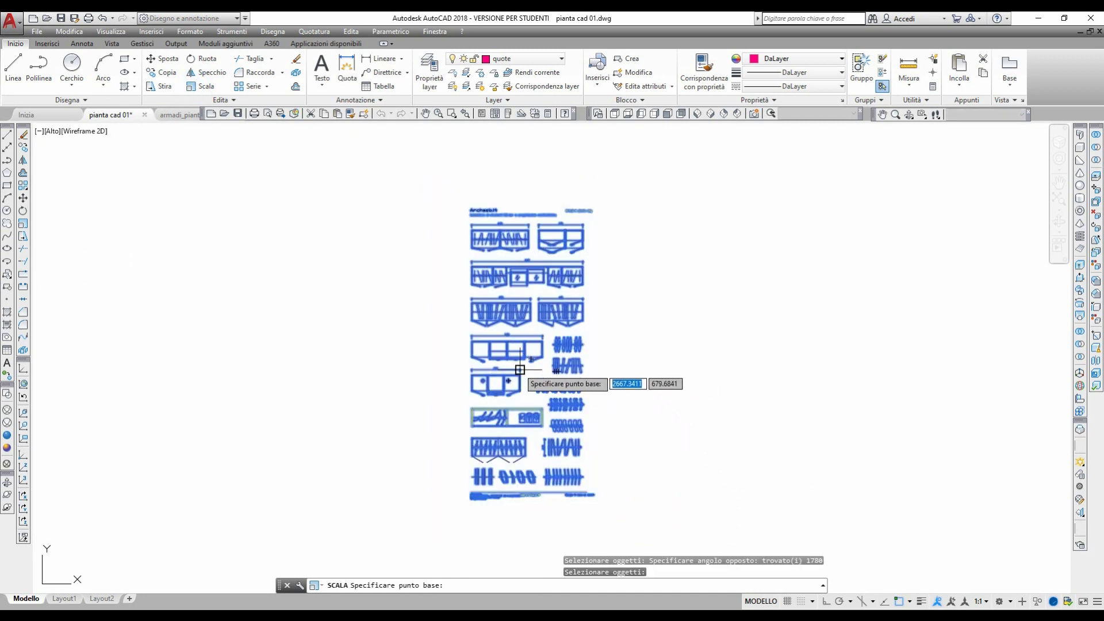
{"action": "left_click", "coordinate": [520, 369]}
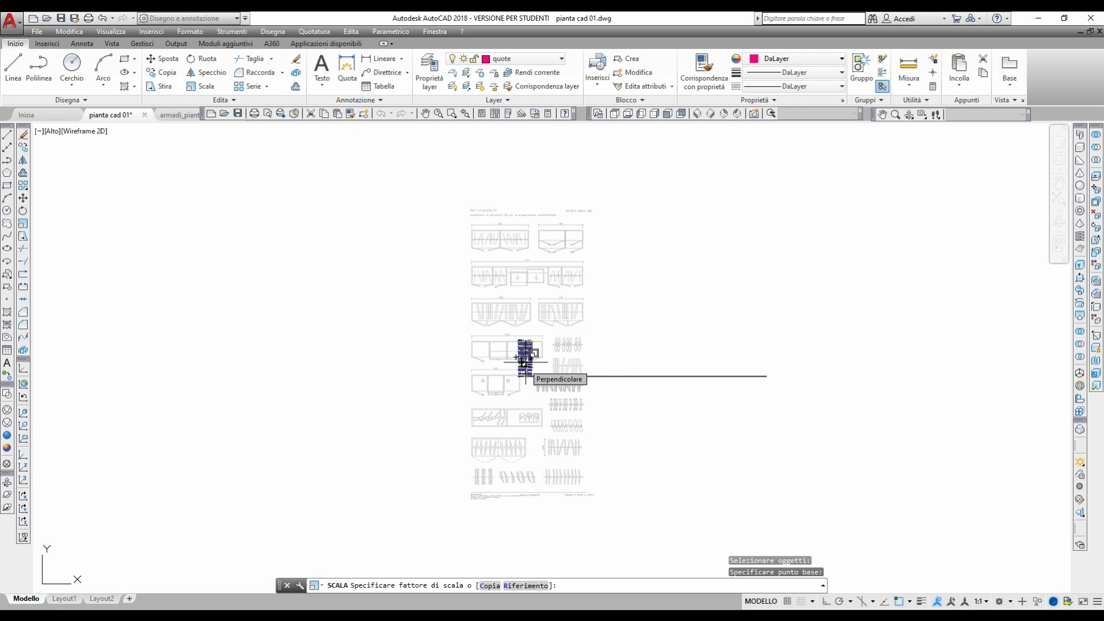
{"action": "type", "text": "100"}
{"action": "key", "text": "Return"}
{"action": "scroll", "coordinate": [524, 364], "scroll_direction": "down", "scroll_amount": 5}
{"action": "scroll", "coordinate": [524, 365], "scroll_direction": "down", "scroll_amount": 5}
{"action": "scroll", "coordinate": [524, 364], "scroll_direction": "down", "scroll_amount": 5}
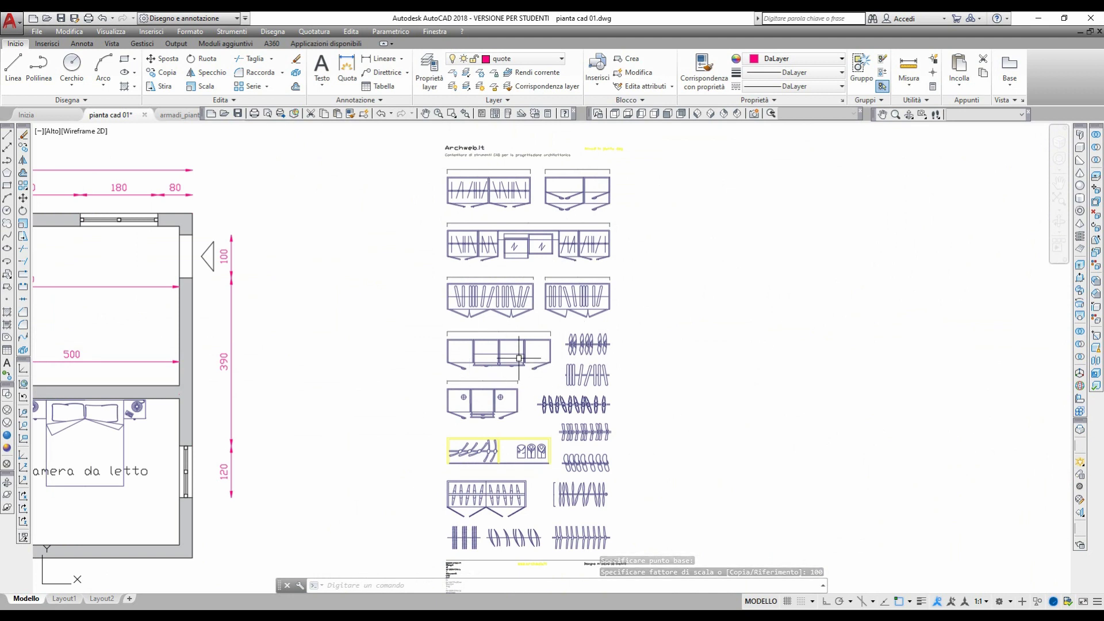
{"action": "middle_click_drag", "start_coordinate": [346, 382], "coordinate": [607, 359]}
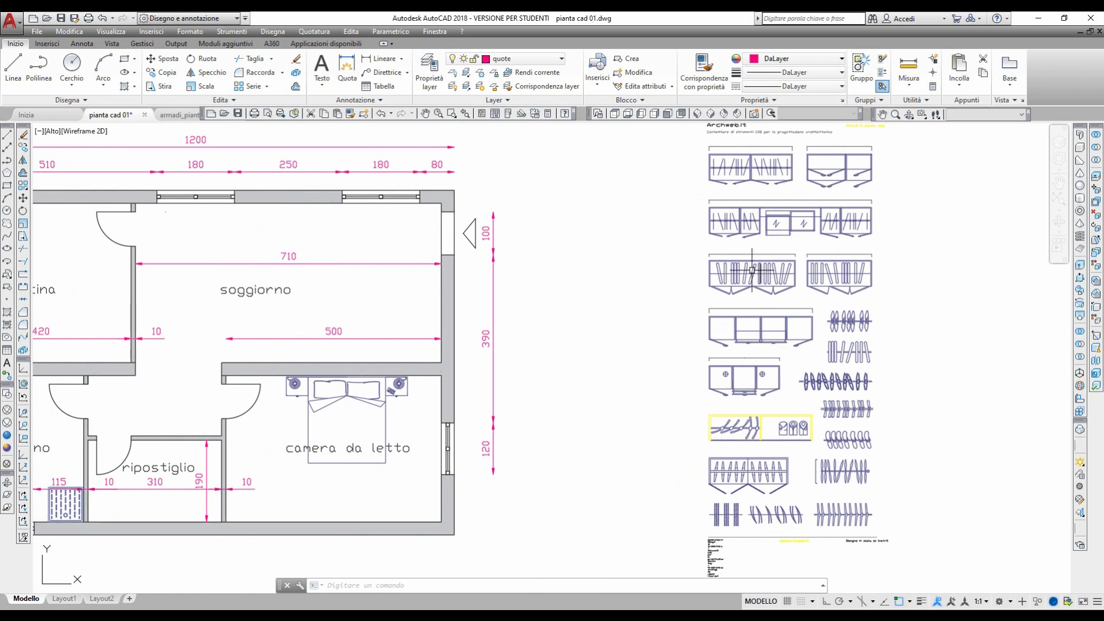
Copy the 2,00 wardrobe from the sheet to a spot below the floor plan.
{"action": "scroll", "coordinate": [752, 270], "scroll_direction": "up", "scroll_amount": 2}
{"action": "scroll", "coordinate": [693, 284], "scroll_direction": "up", "scroll_amount": 2}
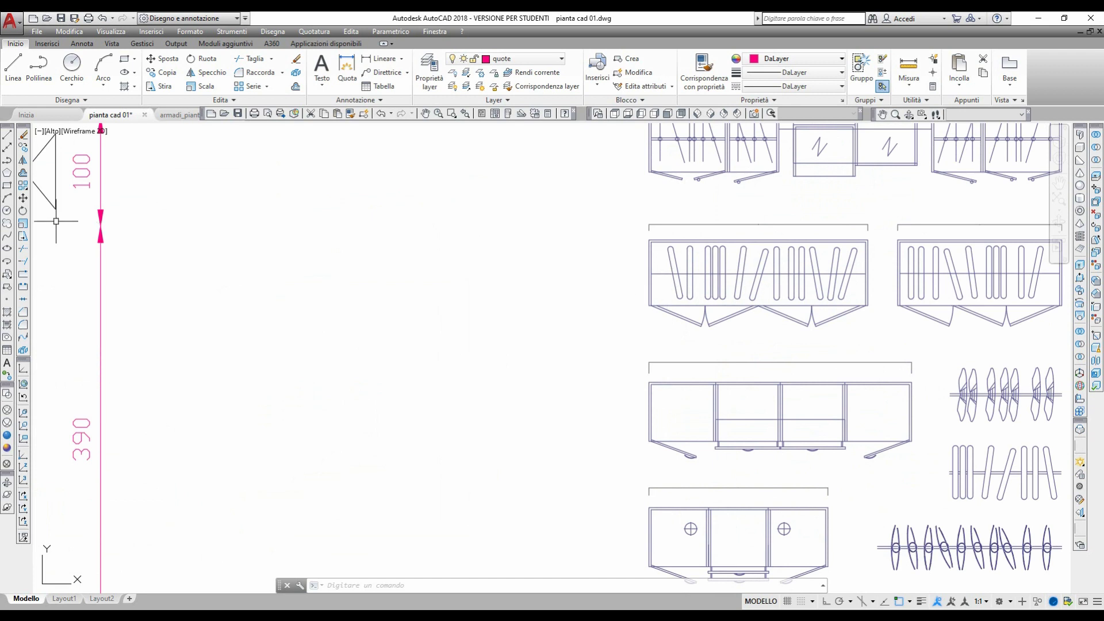
{"action": "left_click", "coordinate": [23, 148]}
{"action": "left_click", "coordinate": [624, 205]}
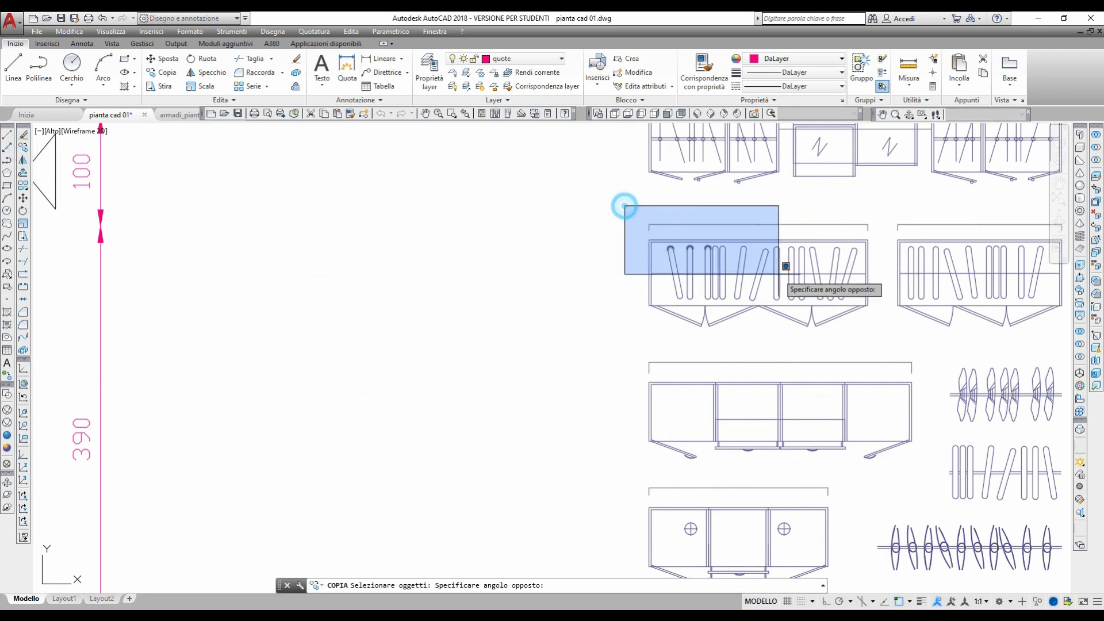
{"action": "left_click", "coordinate": [881, 336]}
{"action": "key", "text": "Return"}
{"action": "left_click", "coordinate": [771, 313]}
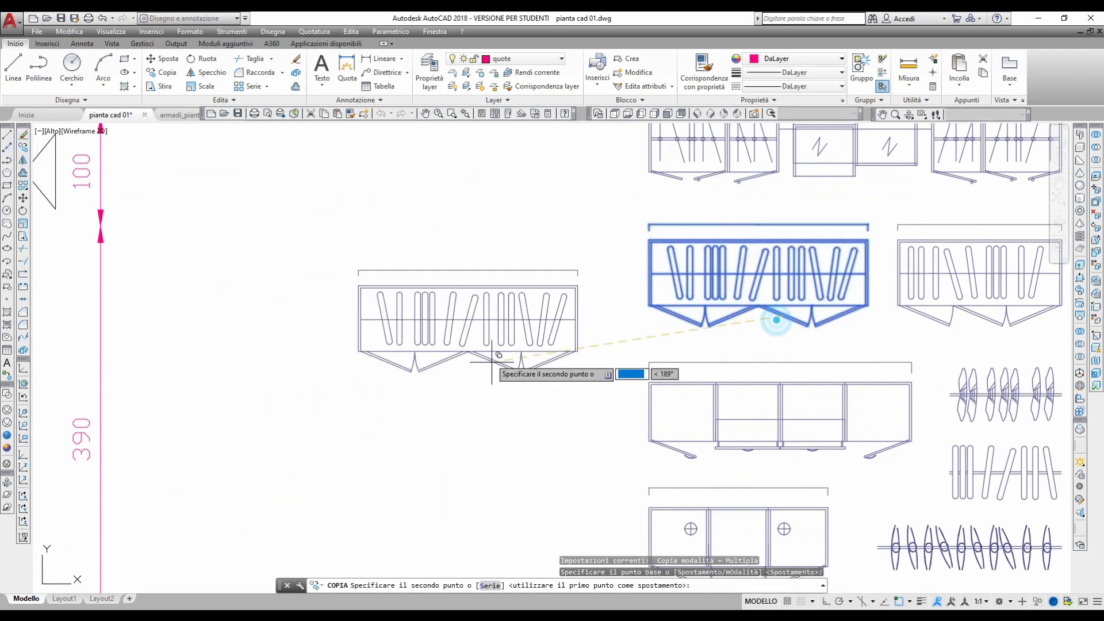
{"action": "scroll", "coordinate": [482, 355], "scroll_direction": "up", "scroll_amount": 2}
{"action": "scroll", "coordinate": [835, 364], "scroll_direction": "down", "scroll_amount": 1}
{"action": "scroll", "coordinate": [834, 364], "scroll_direction": "down", "scroll_amount": 2}
{"action": "middle_click_drag", "start_coordinate": [835, 364], "coordinate": [742, 241]}
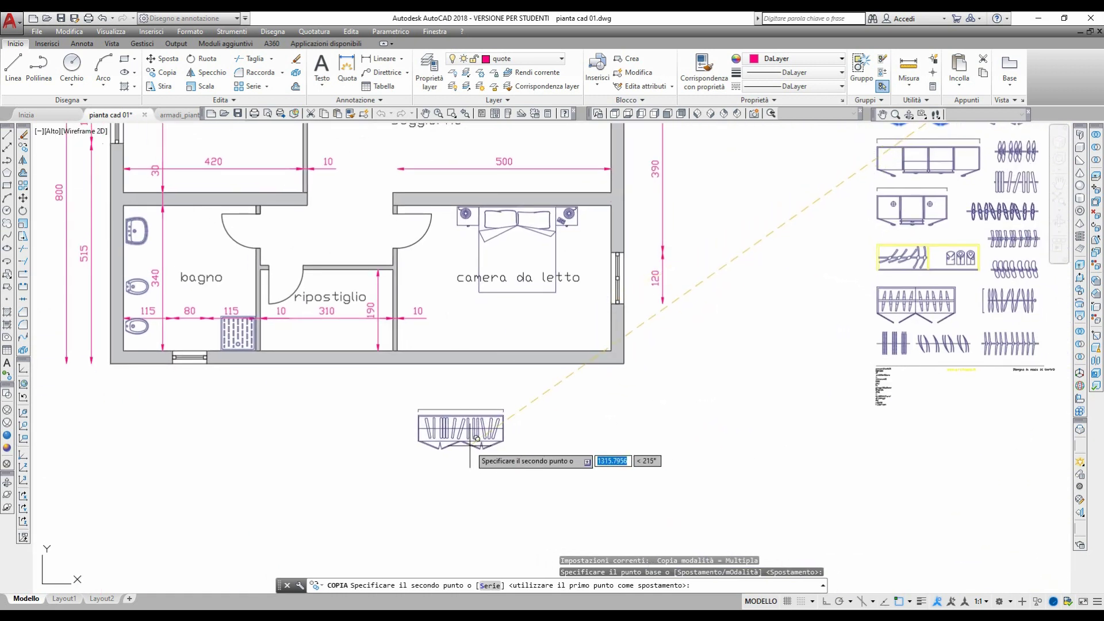
{"action": "left_click", "coordinate": [495, 444]}
{"action": "key", "text": "Return"}
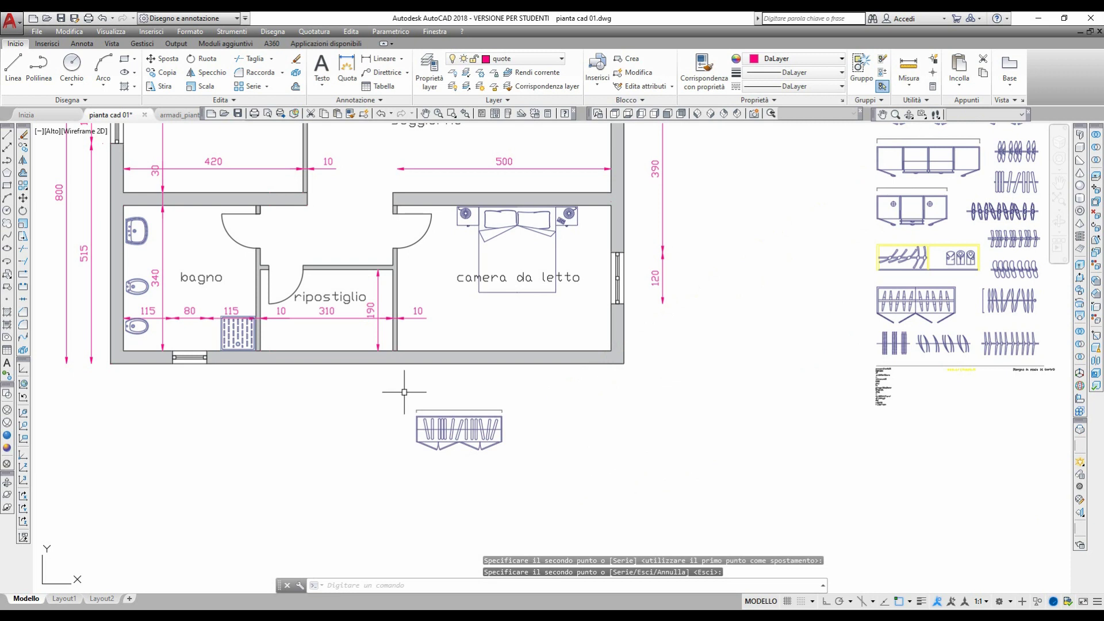
Rotate the copied wardrobe by 180 degrees.
{"action": "left_click", "coordinate": [9, 249]}
{"action": "left_click", "coordinate": [391, 390]}
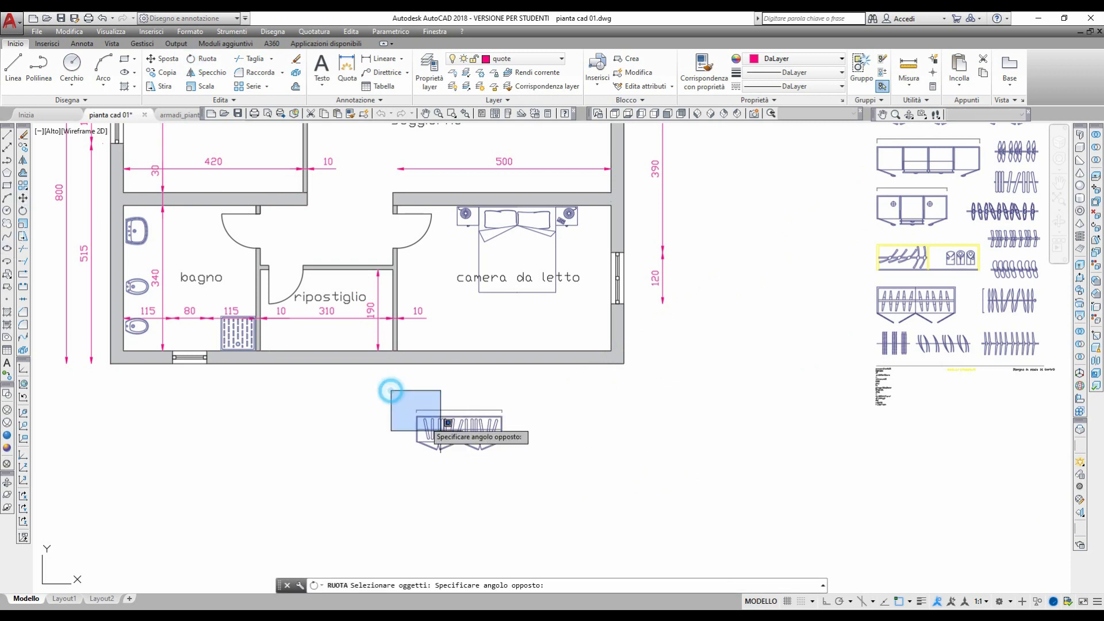
{"action": "left_click", "coordinate": [550, 491]}
{"action": "key", "text": "Return"}
{"action": "left_click", "coordinate": [461, 431]}
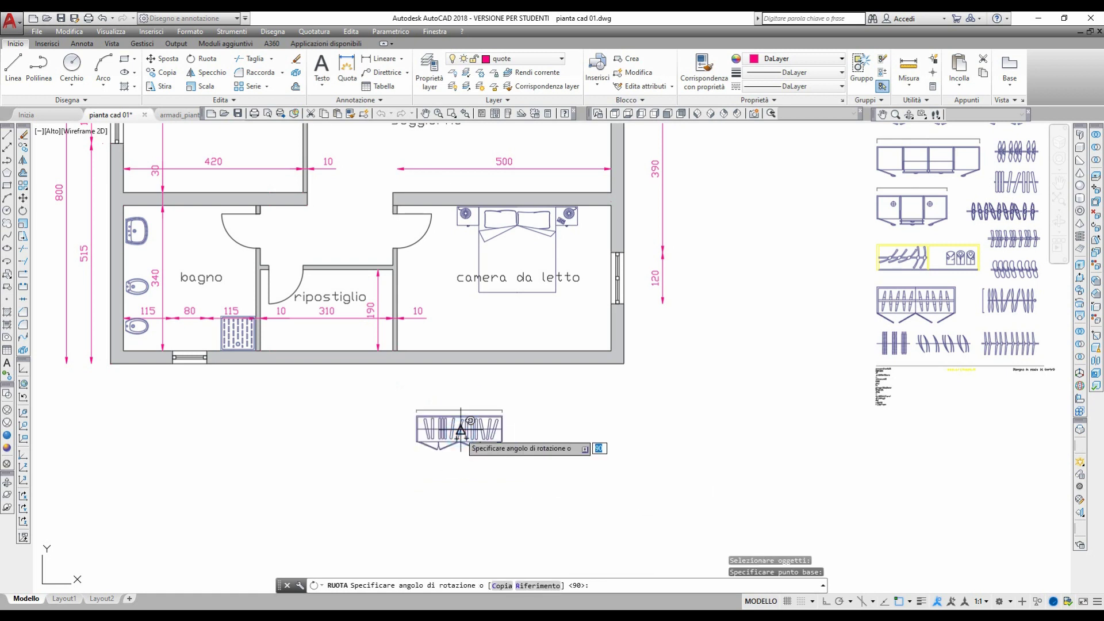
{"action": "type", "text": "18"}
{"action": "key", "text": "Return"}
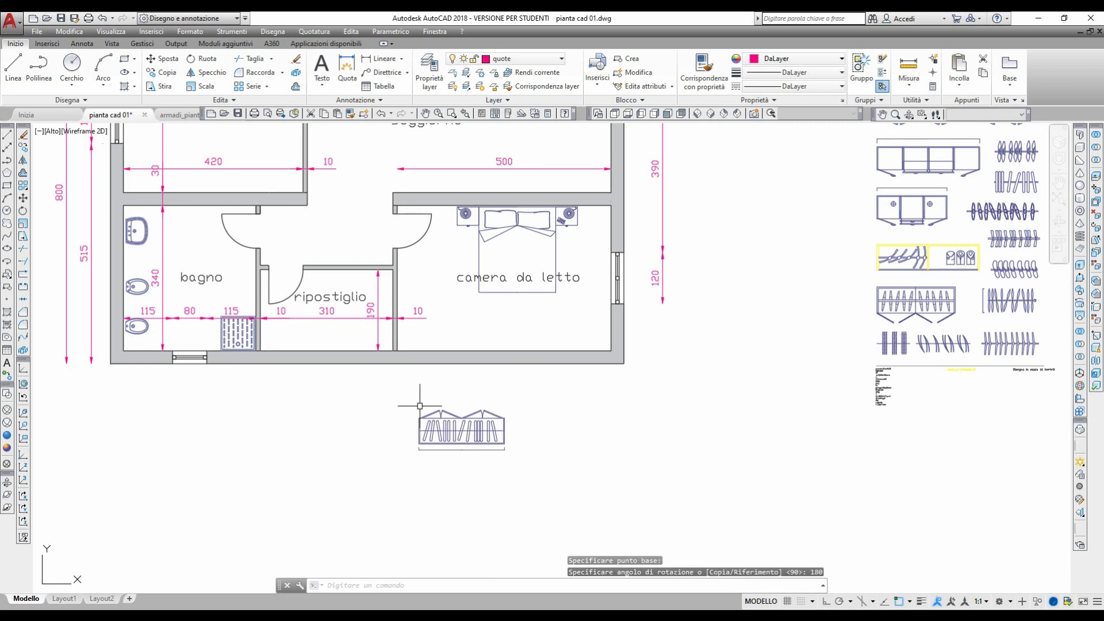
Begin erasing the copied wardrobe's stray base line.
{"action": "left_click", "coordinate": [24, 135]}
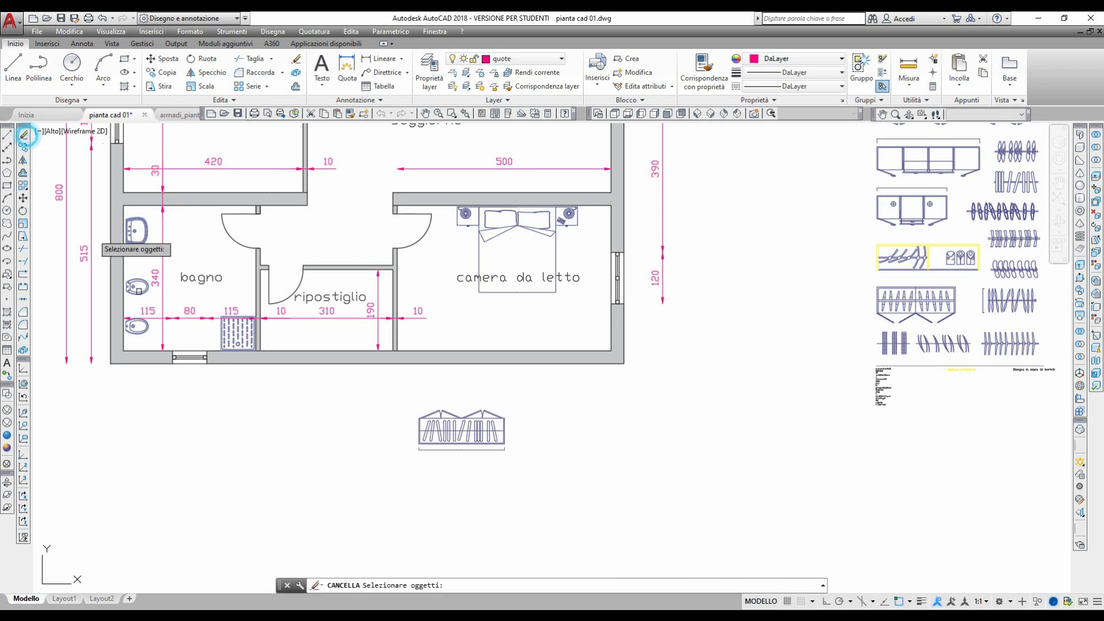
{"action": "scroll", "coordinate": [393, 452], "scroll_direction": "up", "scroll_amount": 4}
{"action": "left_click", "coordinate": [727, 481]}
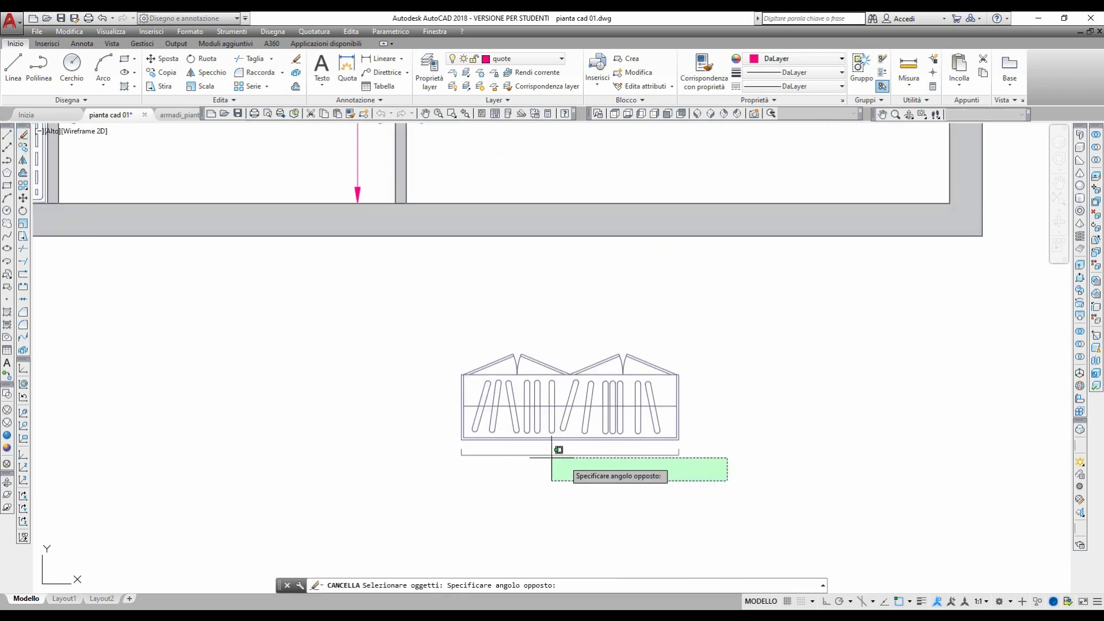
Erase the stray base line and move the wardrobe against the bedroom's bottom wall.
{"action": "left_click", "coordinate": [432, 446]}
{"action": "key", "text": "Return"}
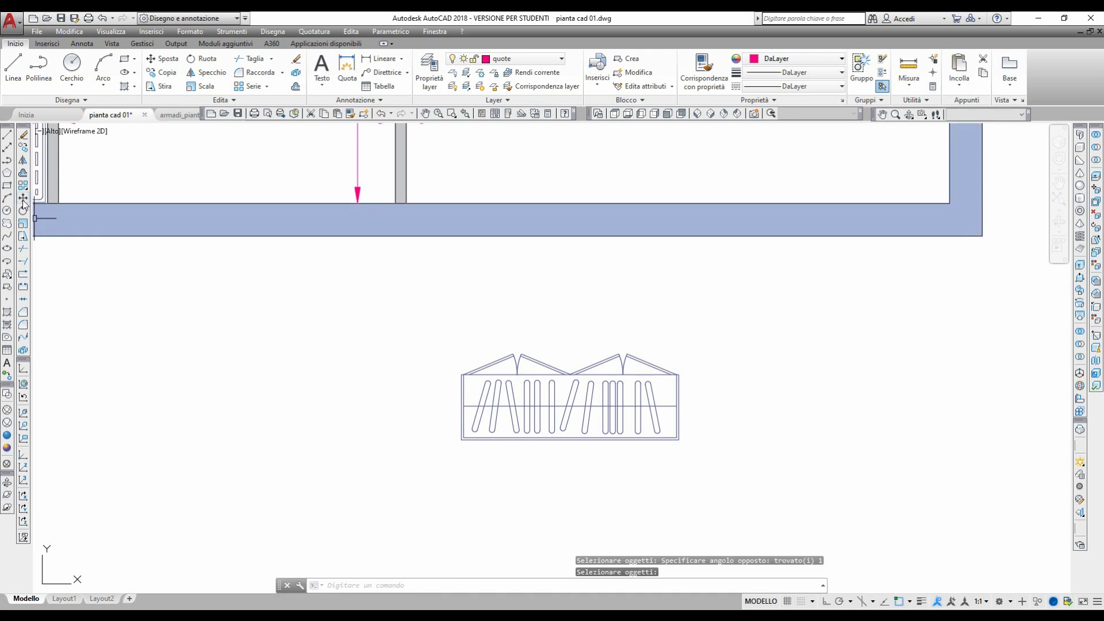
{"action": "left_click", "coordinate": [25, 201]}
{"action": "left_click", "coordinate": [320, 316]}
{"action": "left_click", "coordinate": [750, 480]}
{"action": "key", "text": "Return"}
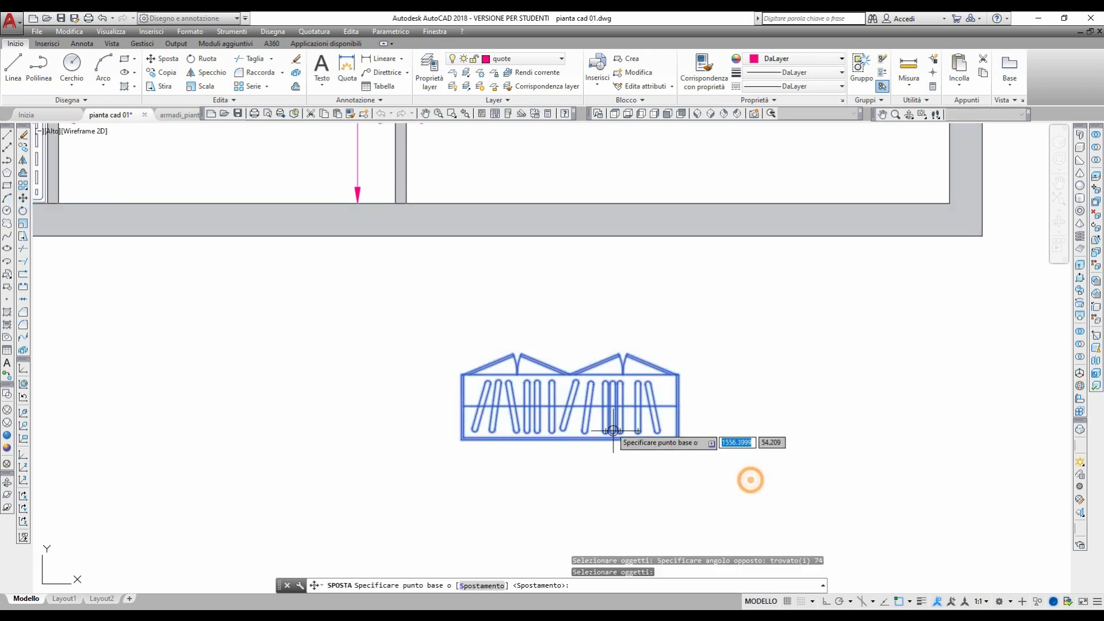
{"action": "left_click", "coordinate": [568, 441]}
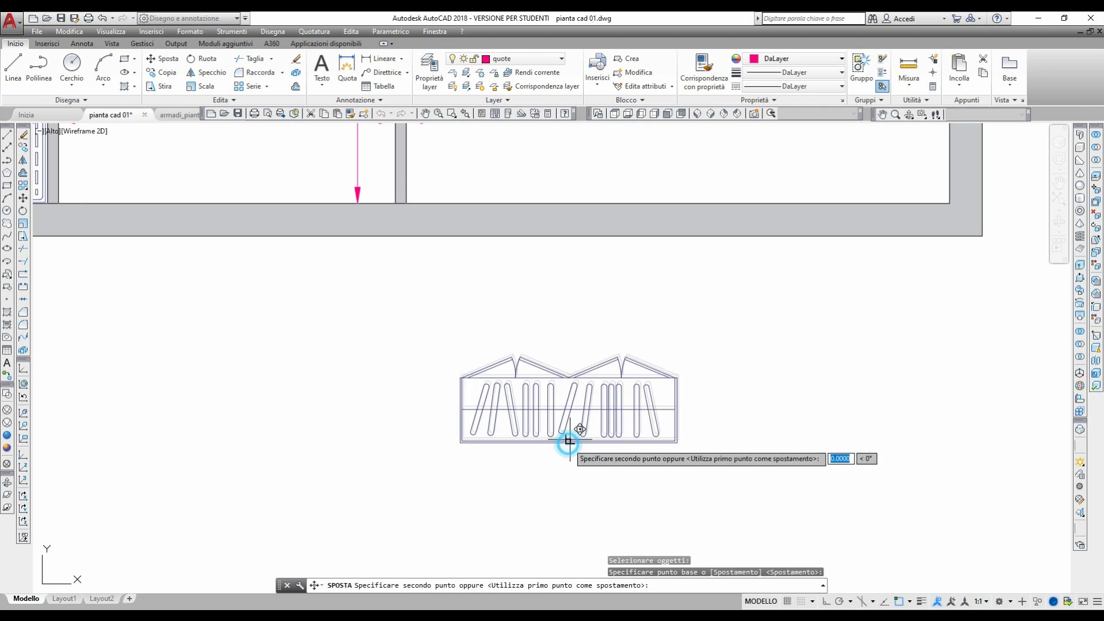
{"action": "middle_click_drag", "start_coordinate": [583, 321], "coordinate": [512, 476]}
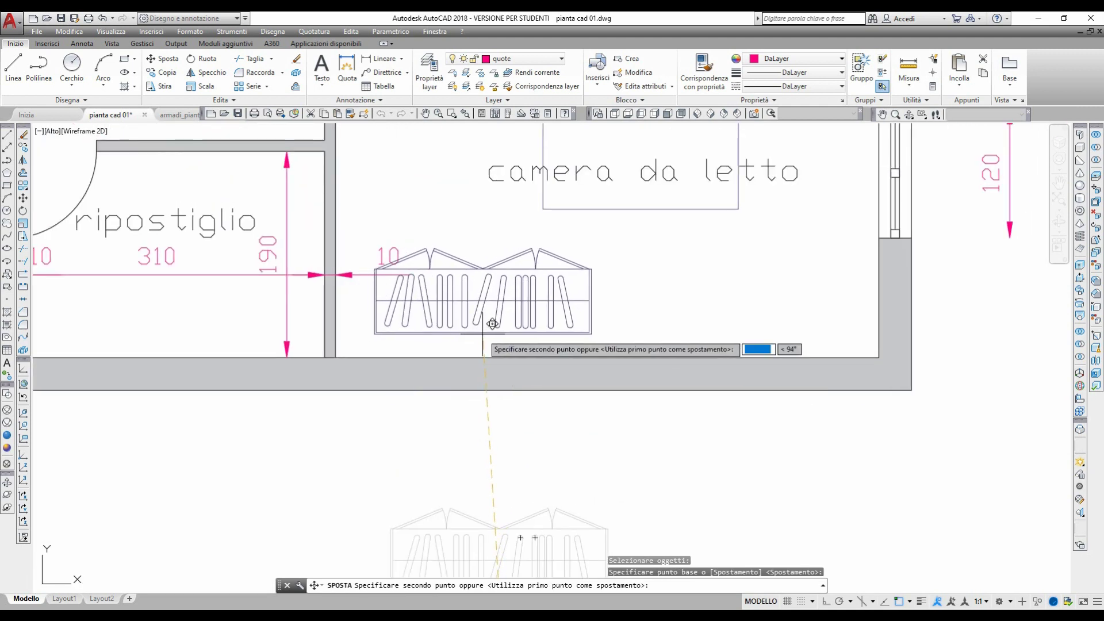
{"action": "scroll", "coordinate": [480, 337], "scroll_direction": "up", "scroll_amount": 2}
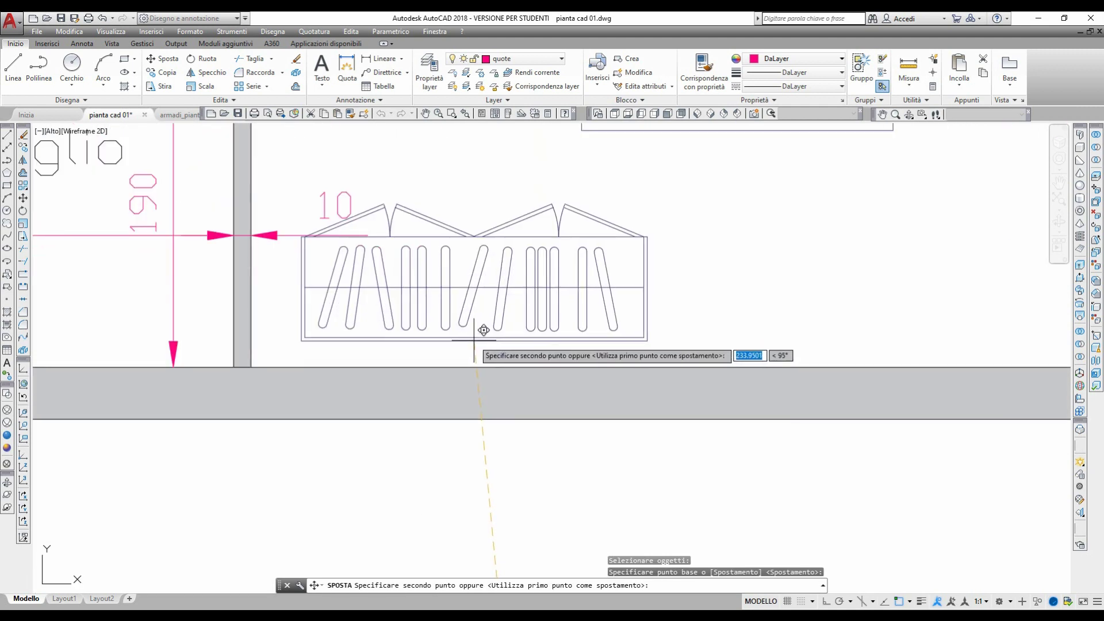
{"action": "left_click", "coordinate": [450, 367]}
{"action": "scroll", "coordinate": [523, 424], "scroll_direction": "down", "scroll_amount": 2}
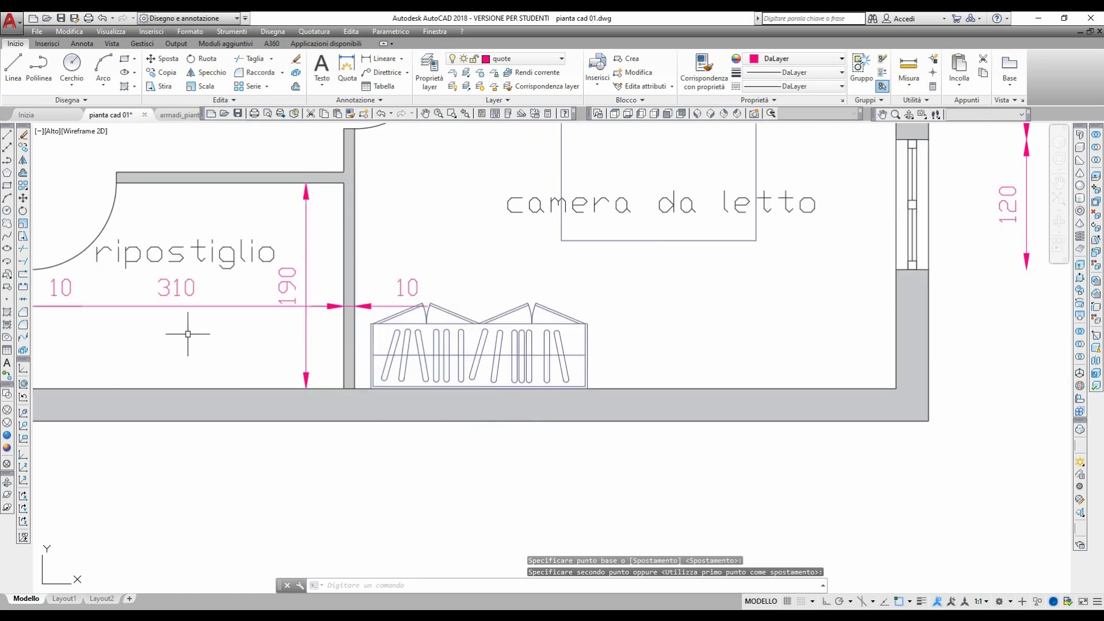
Copy the wardrobe to place a second one right beside the first.
{"action": "left_click", "coordinate": [23, 148]}
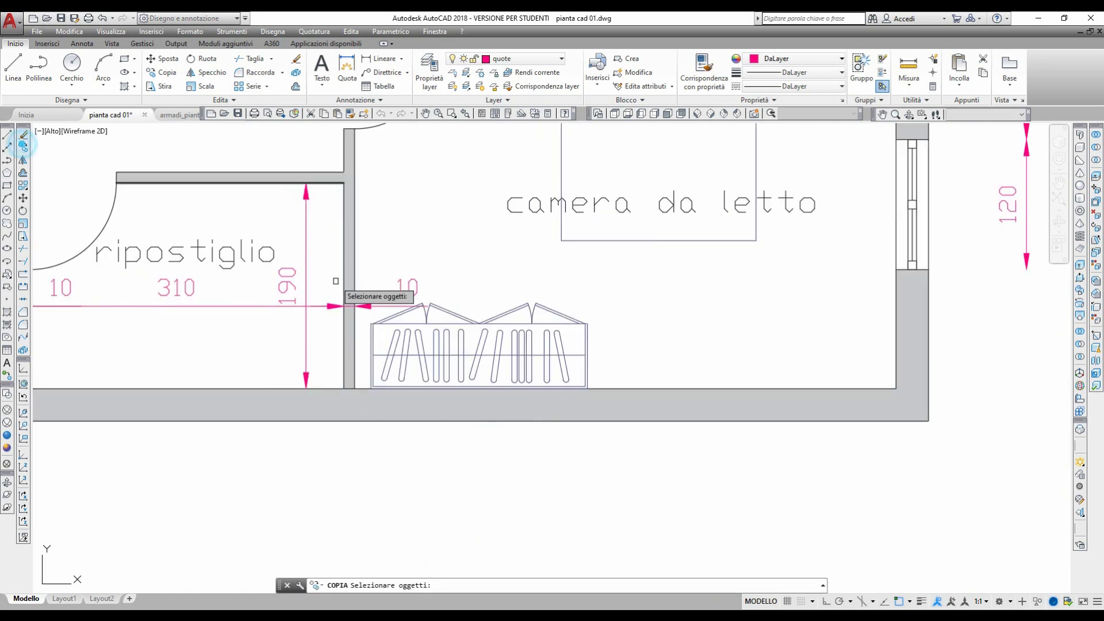
{"action": "left_click", "coordinate": [362, 293]}
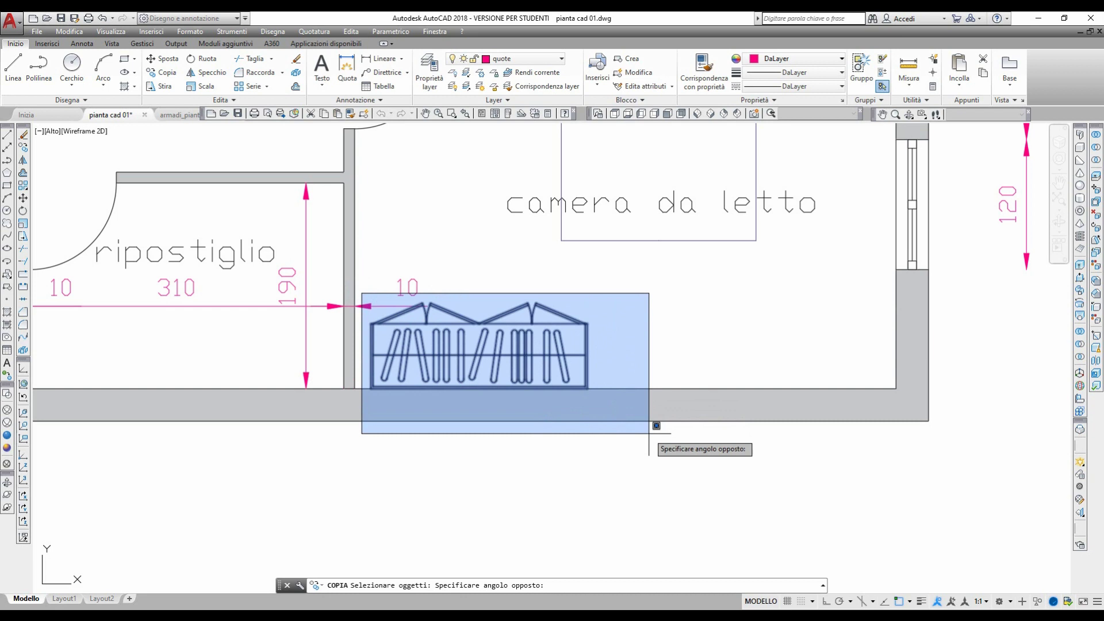
{"action": "left_click", "coordinate": [719, 434]}
{"action": "key", "text": "Return"}
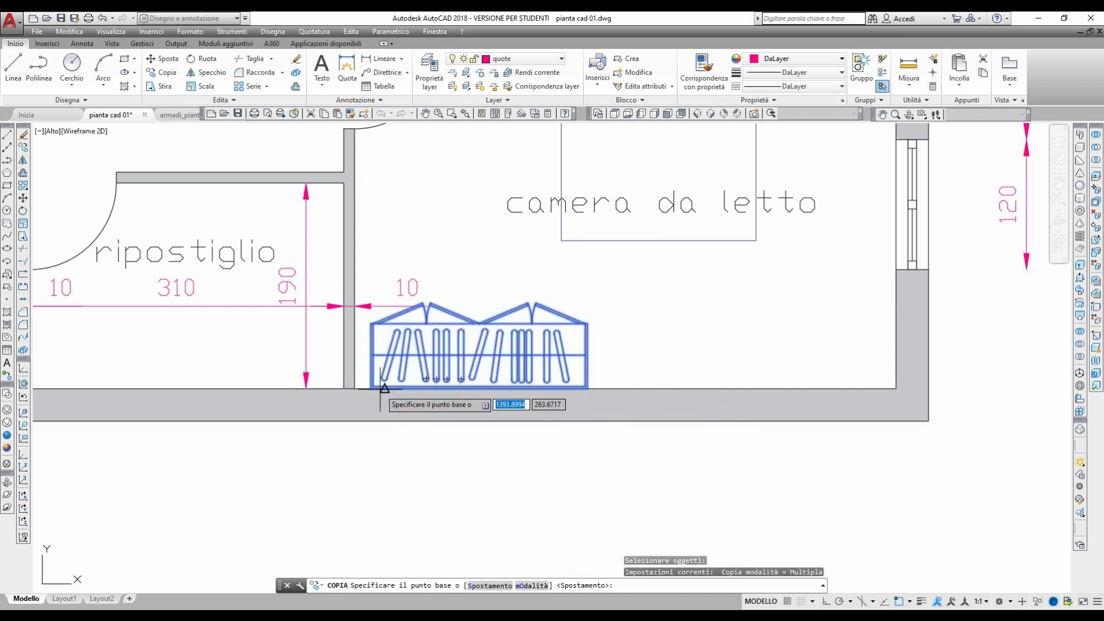
{"action": "left_click", "coordinate": [370, 389]}
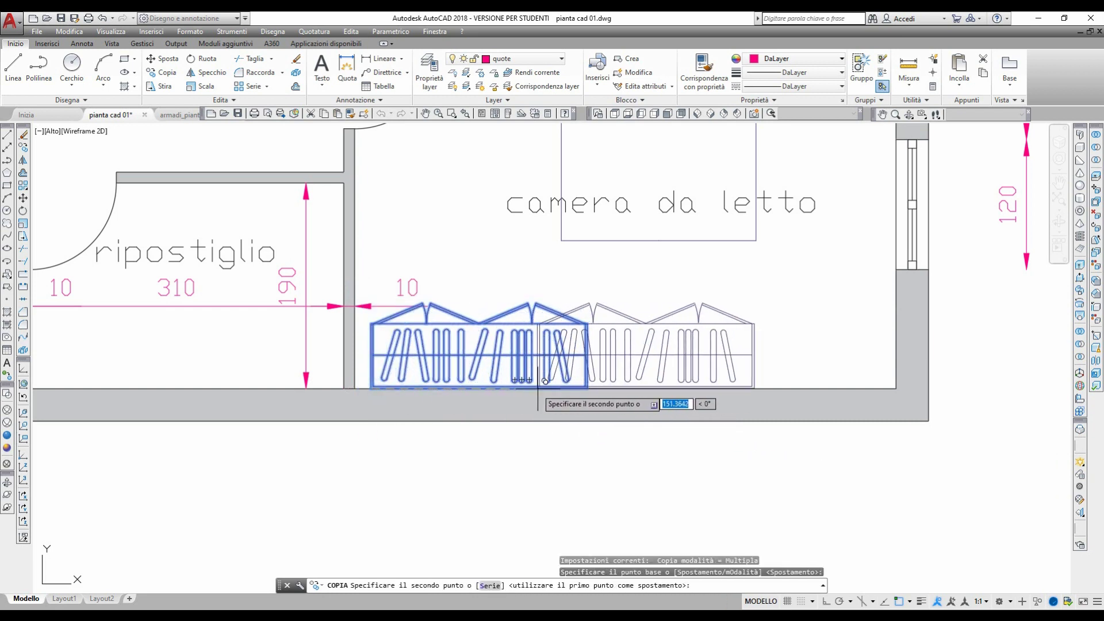
{"action": "left_click", "coordinate": [588, 387]}
{"action": "key", "text": "Return"}
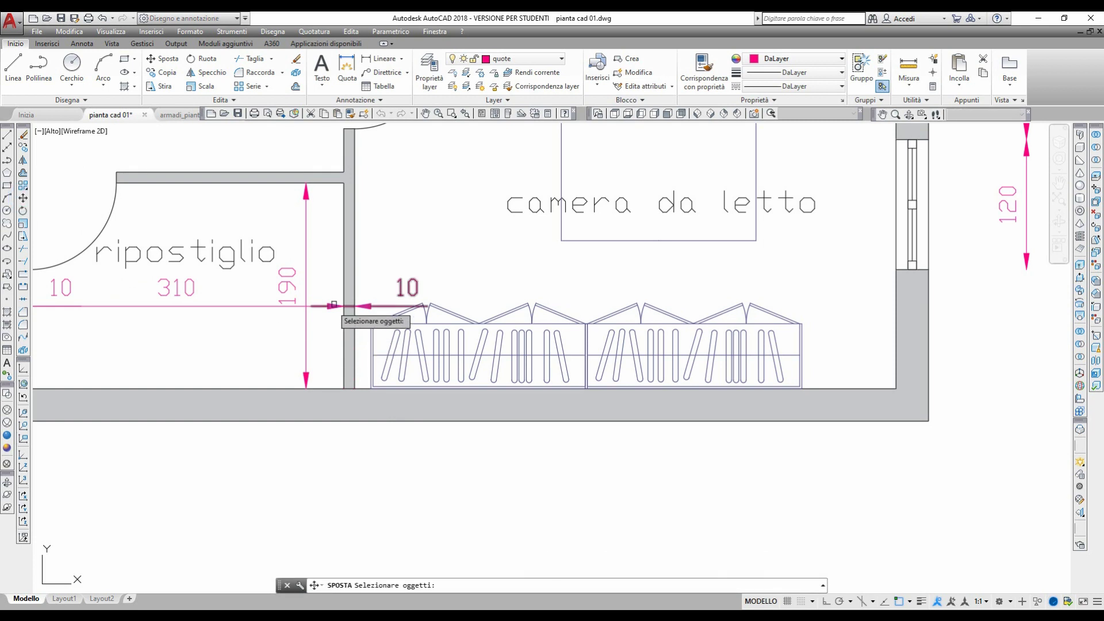
Move both wardrobes further right along the bedroom wall.
{"action": "left_click", "coordinate": [360, 293]}
{"action": "left_click", "coordinate": [841, 482]}
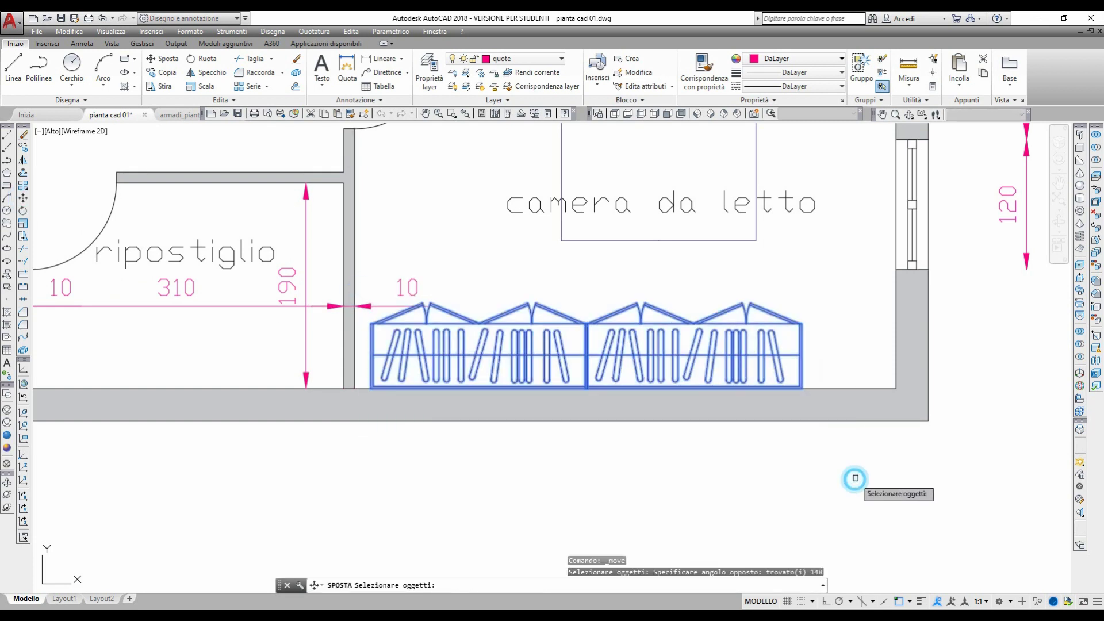
{"action": "key", "text": "Return"}
{"action": "left_click", "coordinate": [575, 488]}
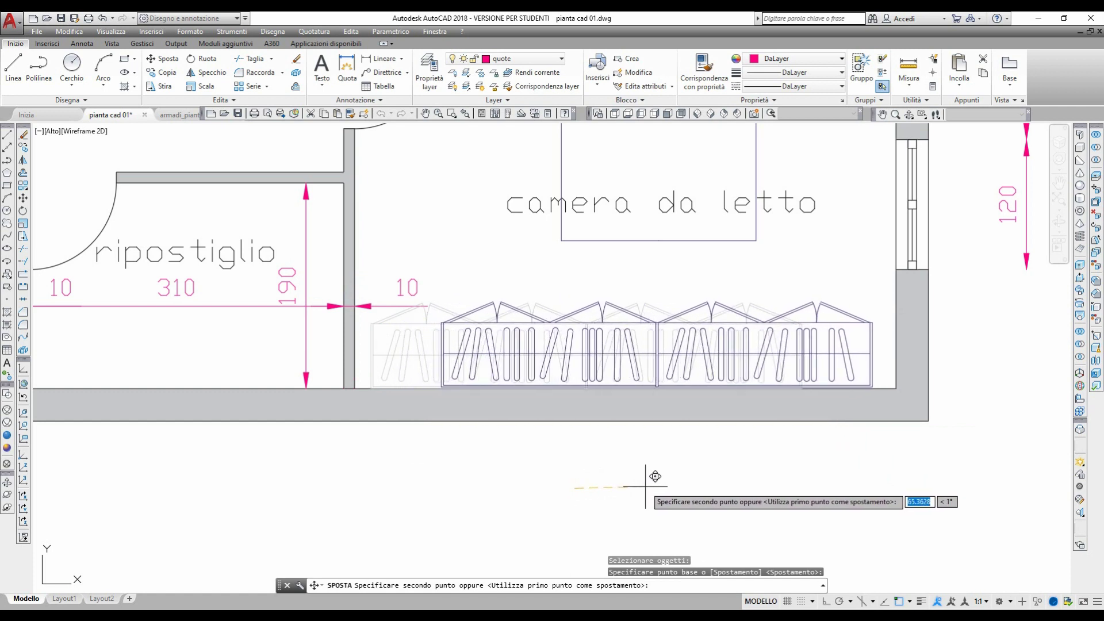
{"action": "left_click", "coordinate": [645, 487]}
{"action": "key", "text": "Return"}
Erase the leftover wardrobe block sheet beside the plan.
{"action": "scroll", "coordinate": [657, 474], "scroll_direction": "down", "scroll_amount": 2}
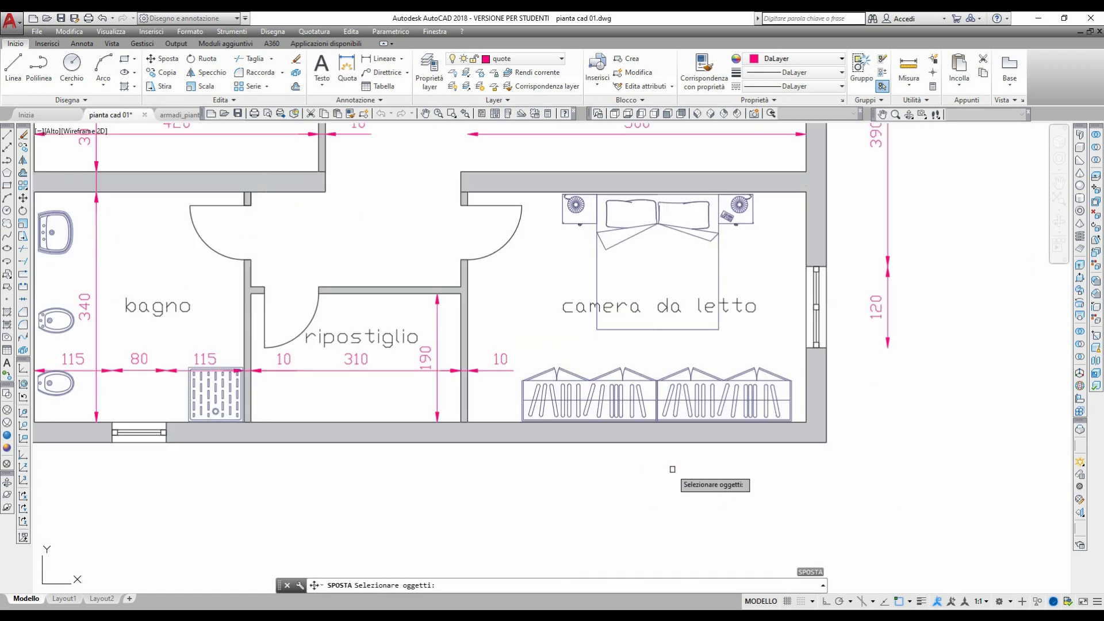
{"action": "scroll", "coordinate": [604, 451], "scroll_direction": "down", "scroll_amount": 1}
{"action": "scroll", "coordinate": [546, 420], "scroll_direction": "down", "scroll_amount": 1}
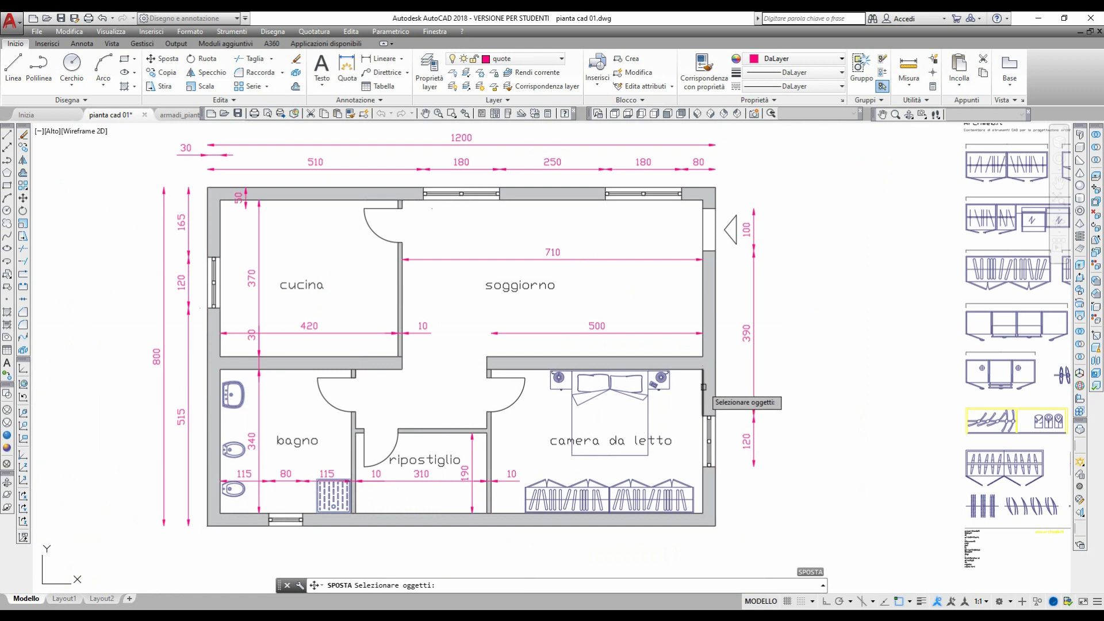
{"action": "scroll", "coordinate": [731, 441], "scroll_direction": "down", "scroll_amount": 1}
{"action": "middle_click_drag", "start_coordinate": [731, 442], "coordinate": [506, 403]}
{"action": "left_click", "coordinate": [25, 138]}
{"action": "left_click", "coordinate": [771, 521]}
{"action": "left_click", "coordinate": [602, 193]}
{"action": "key", "text": "Return"}
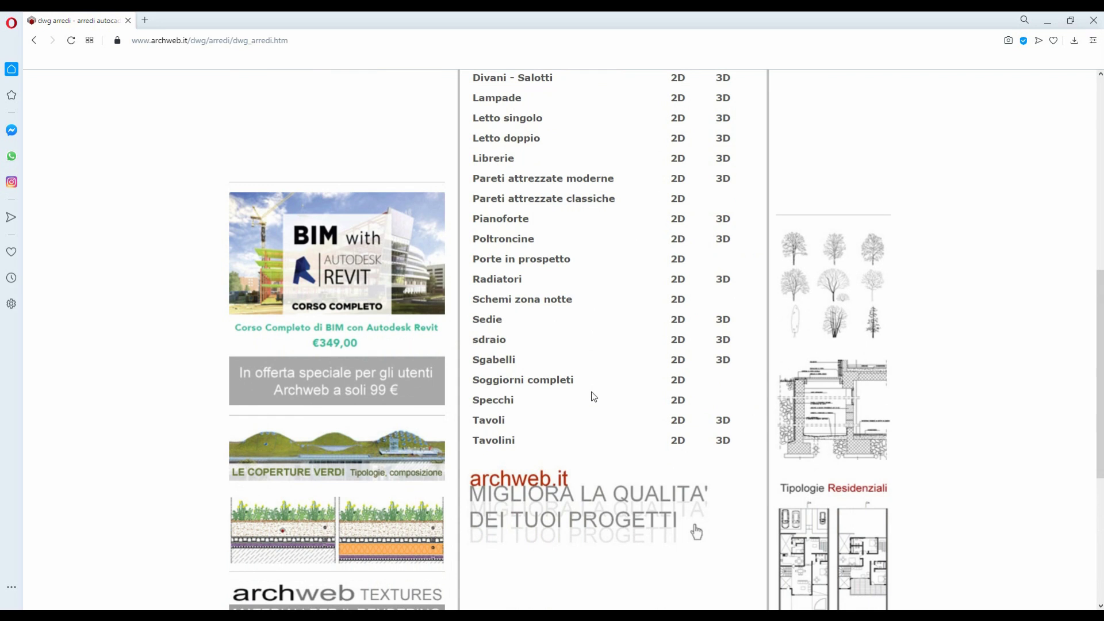
Download tav_quadr_2d_11.zip from archweb's rectangular 2D tables page and open its DWG.
{"action": "left_click", "coordinate": [676, 424]}
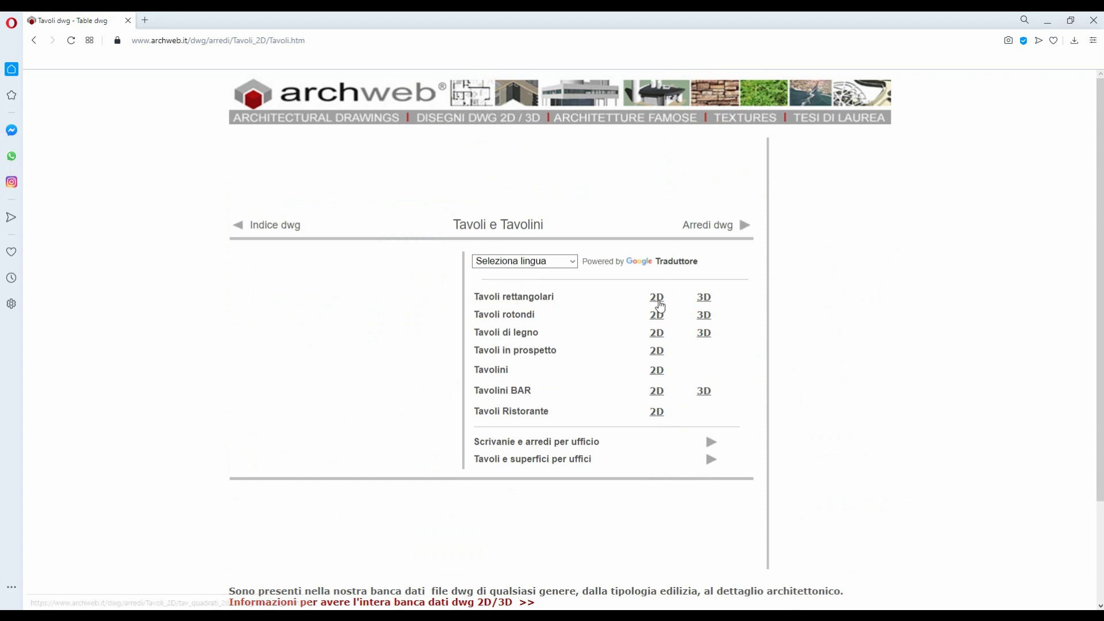
{"action": "left_click", "coordinate": [657, 297]}
{"action": "scroll", "coordinate": [681, 342], "scroll_direction": "down", "scroll_amount": 1}
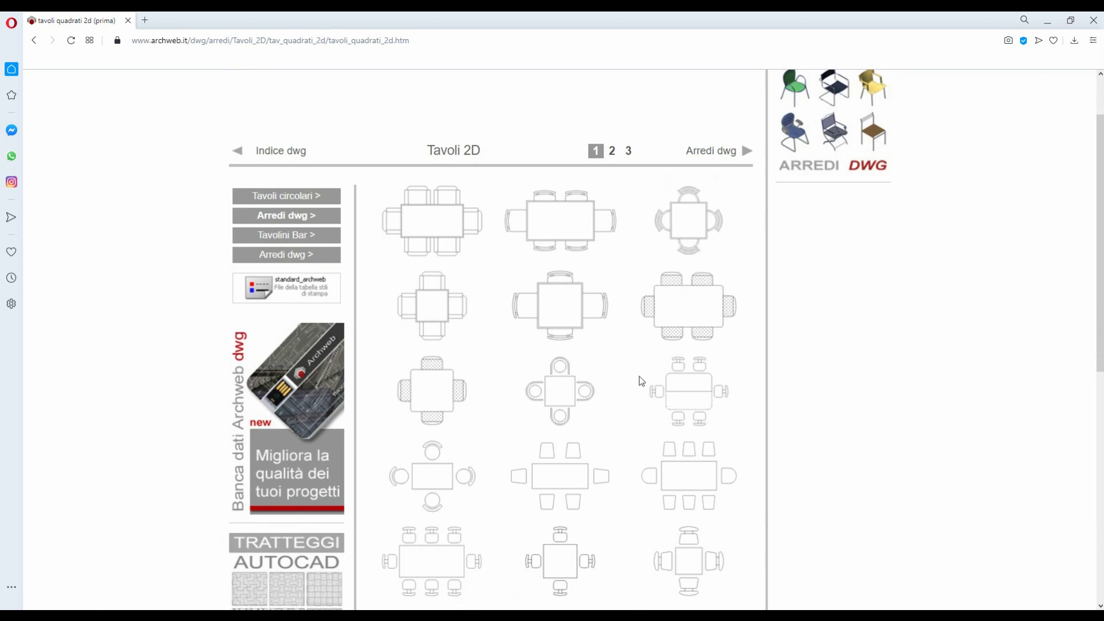
{"action": "scroll", "coordinate": [646, 377], "scroll_direction": "down", "scroll_amount": 2}
{"action": "scroll", "coordinate": [646, 377], "scroll_direction": "down", "scroll_amount": 2}
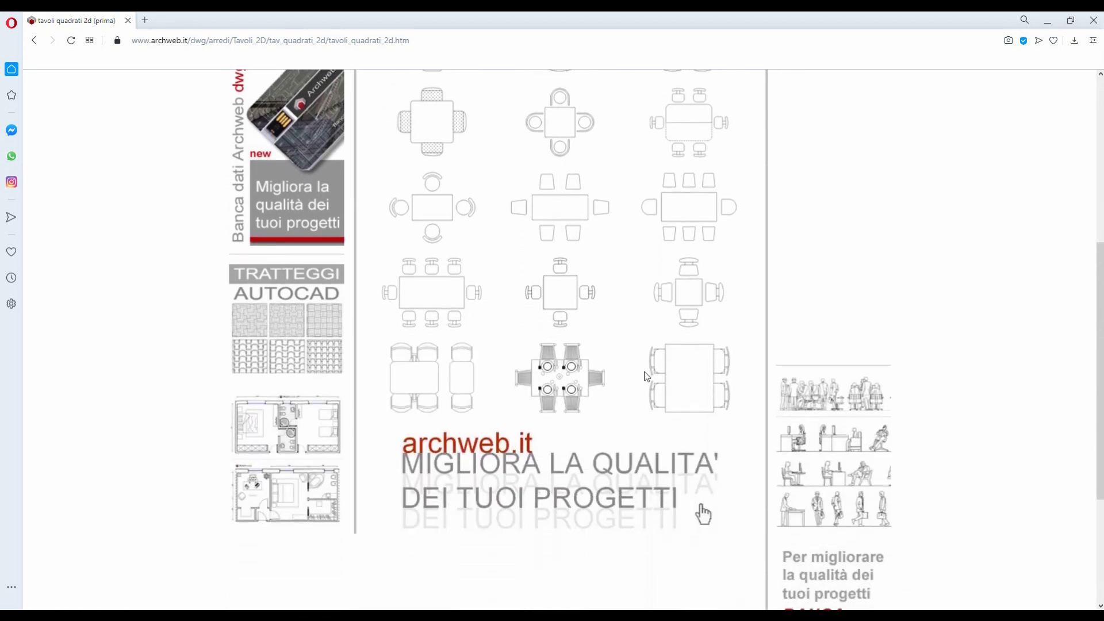
{"action": "scroll", "coordinate": [646, 376], "scroll_direction": "up", "scroll_amount": 1}
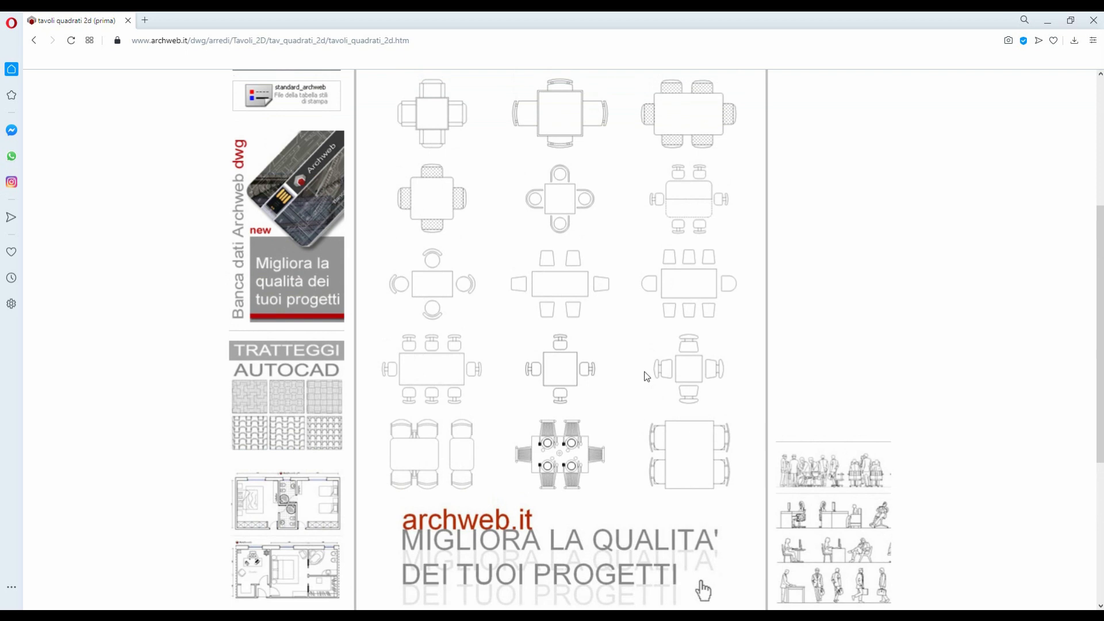
{"action": "scroll", "coordinate": [646, 376], "scroll_direction": "up", "scroll_amount": 1}
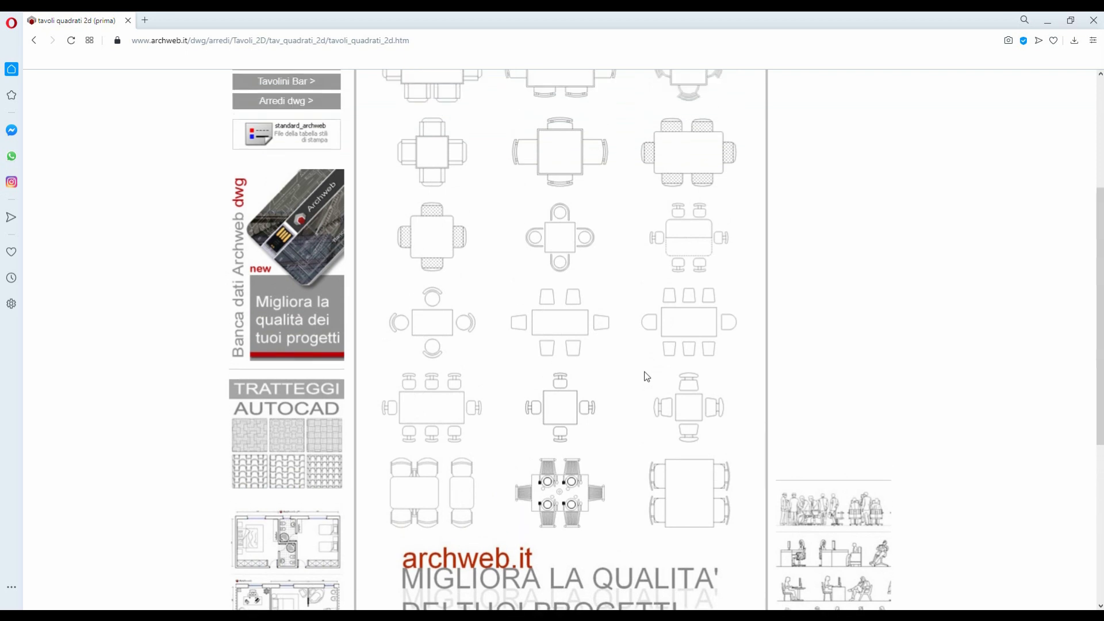
{"action": "scroll", "coordinate": [646, 376], "scroll_direction": "up", "scroll_amount": 1}
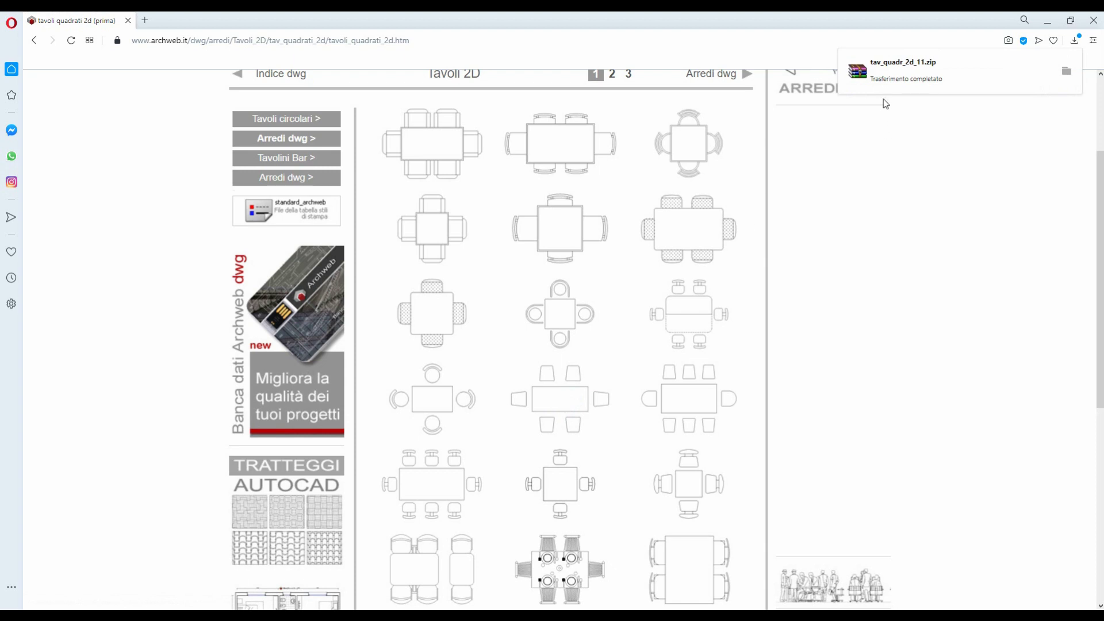
{"action": "left_click", "coordinate": [881, 83]}
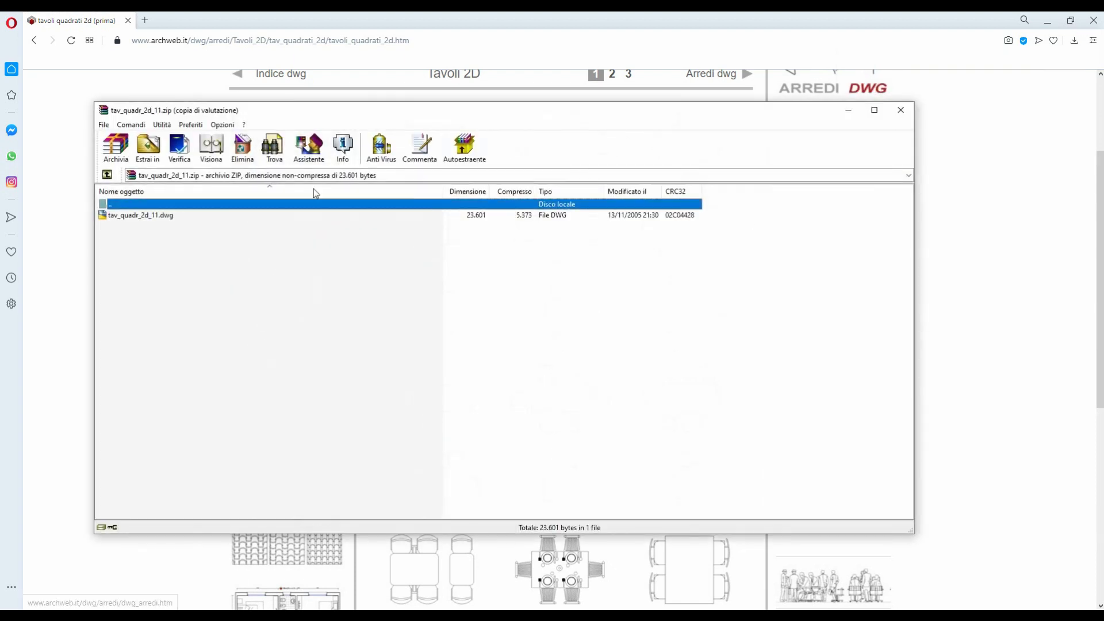
{"action": "double_click", "coordinate": [138, 216]}
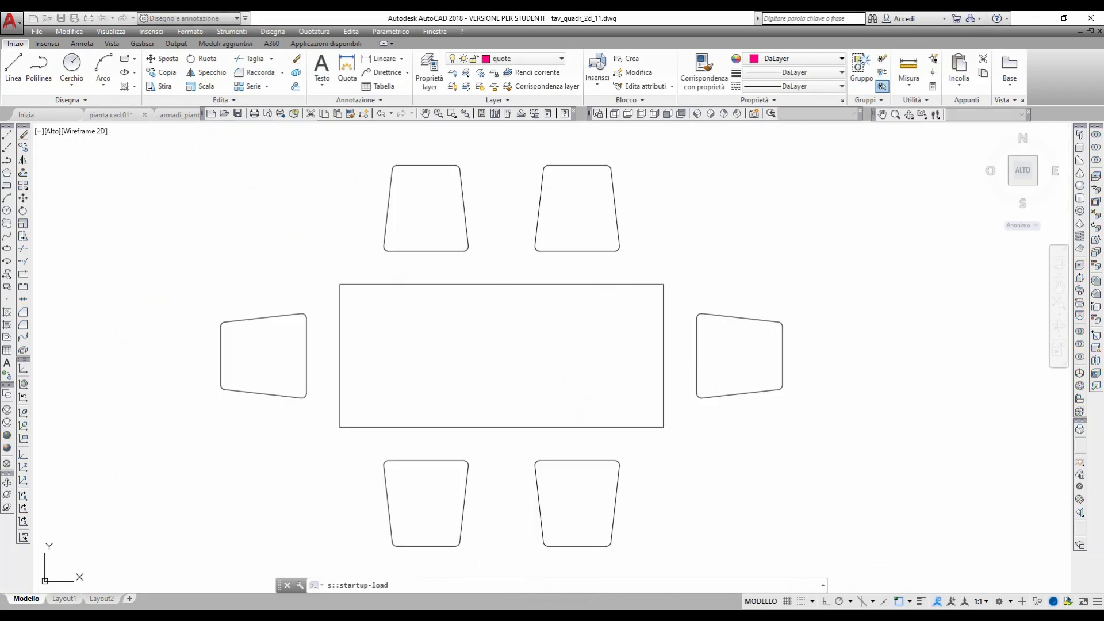
Copy the table with six chairs from tav_quadr_2d_11 and paste it into pianta cad 01.
{"action": "scroll", "coordinate": [474, 276], "scroll_direction": "down", "scroll_amount": 3}
{"action": "scroll", "coordinate": [473, 278], "scroll_direction": "down", "scroll_amount": 2}
{"action": "scroll", "coordinate": [539, 426], "scroll_direction": "up", "scroll_amount": 2}
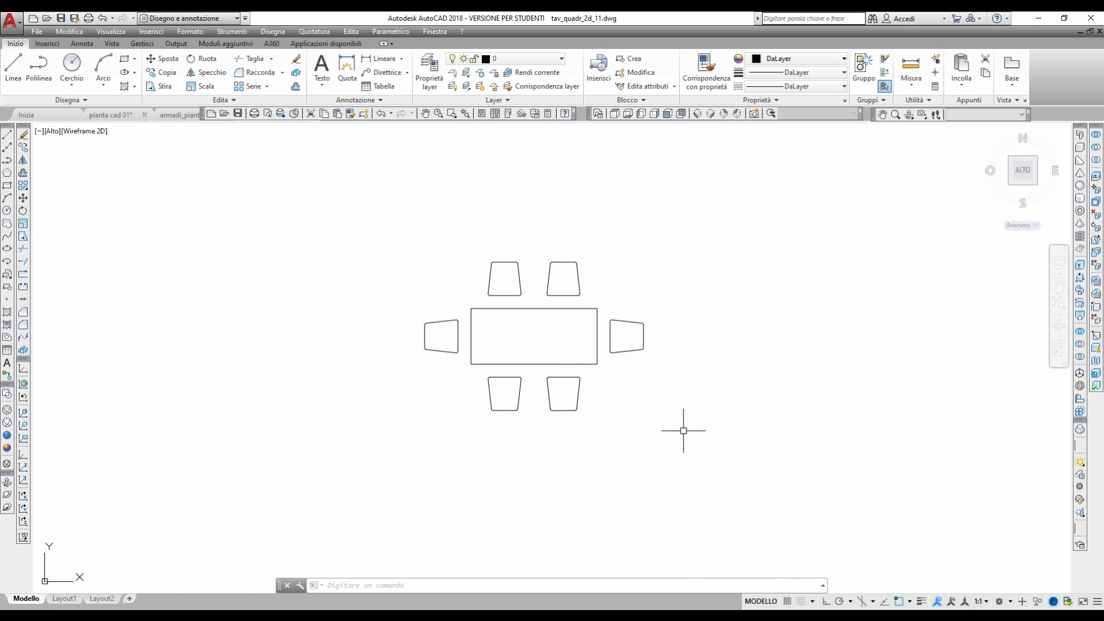
{"action": "left_click", "coordinate": [685, 476]}
{"action": "left_click", "coordinate": [384, 219]}
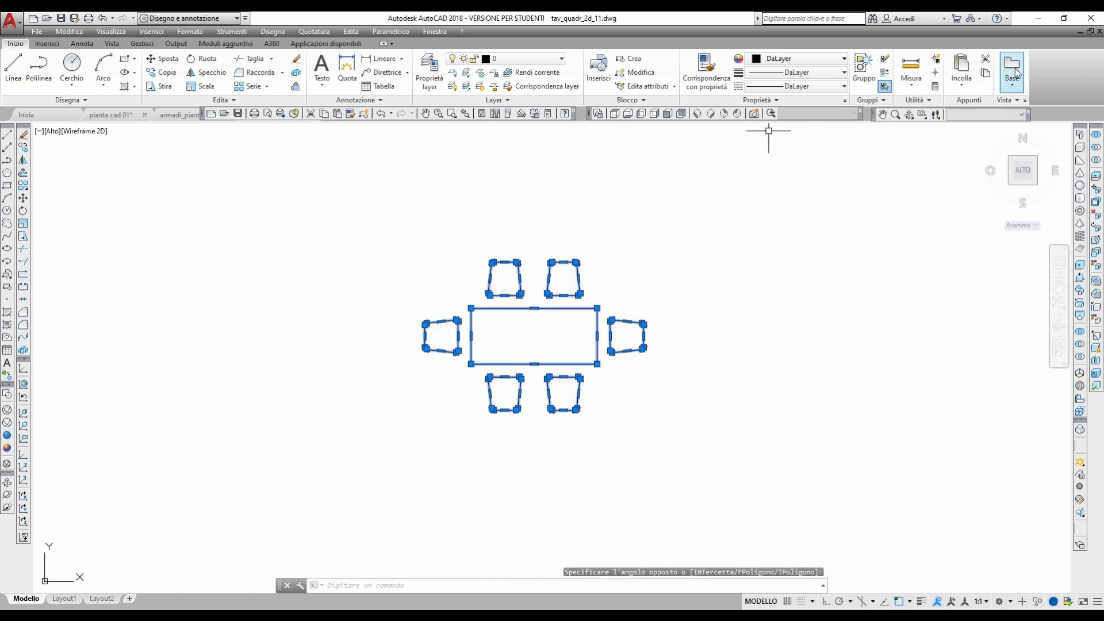
{"action": "left_click", "coordinate": [987, 75]}
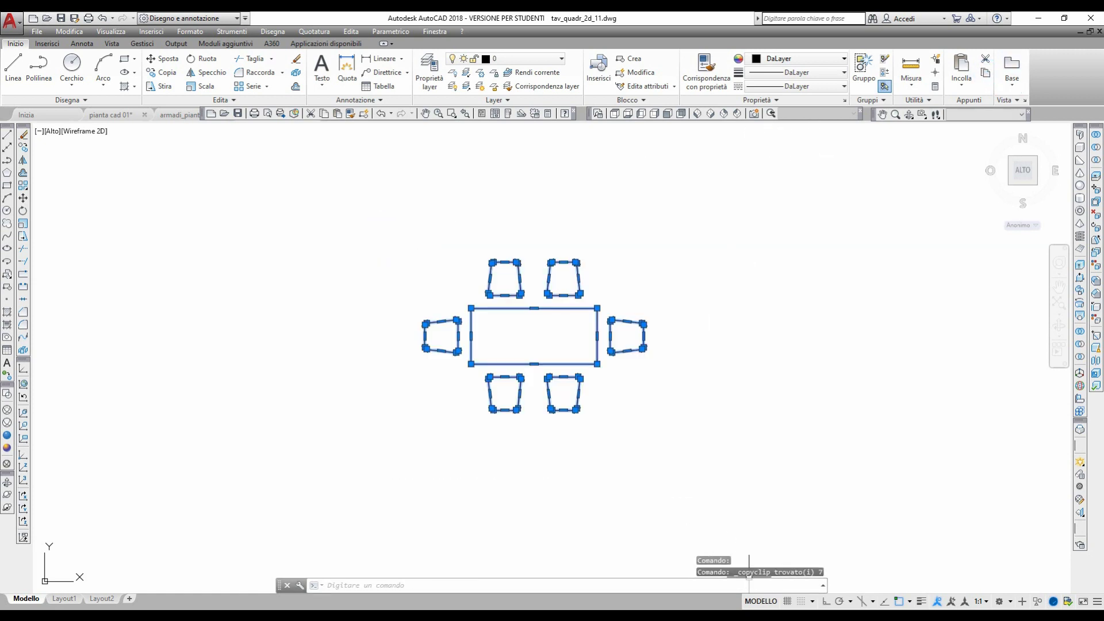
{"action": "left_click", "coordinate": [623, 573]}
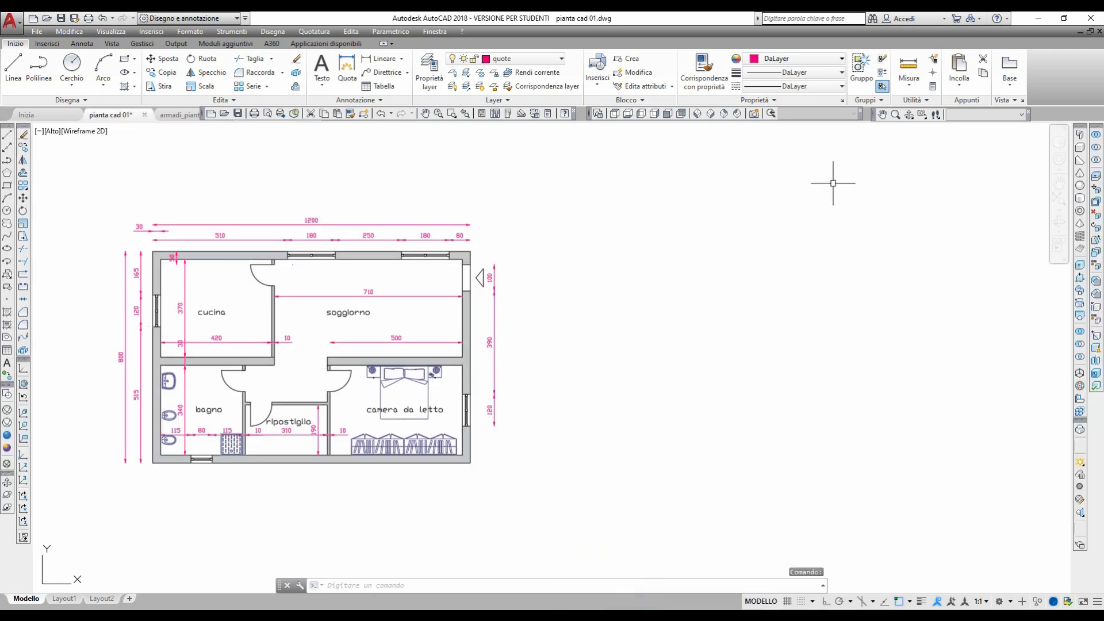
{"action": "left_click", "coordinate": [959, 68]}
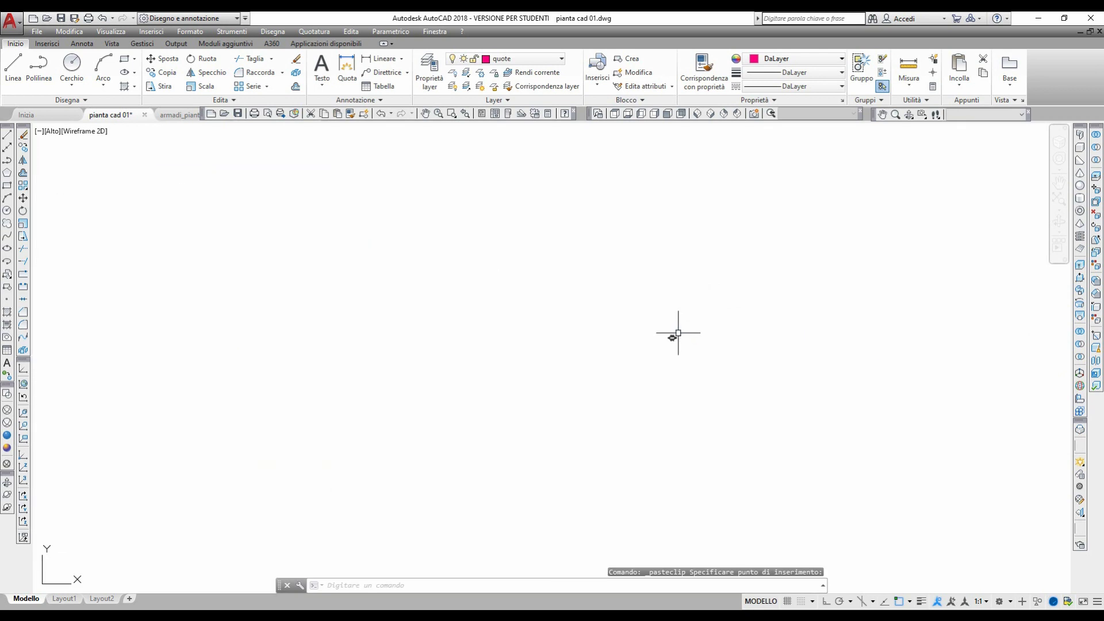
{"action": "scroll", "coordinate": [674, 332], "scroll_direction": "up", "scroll_amount": 9}
{"action": "scroll", "coordinate": [661, 343], "scroll_direction": "up", "scroll_amount": 4}
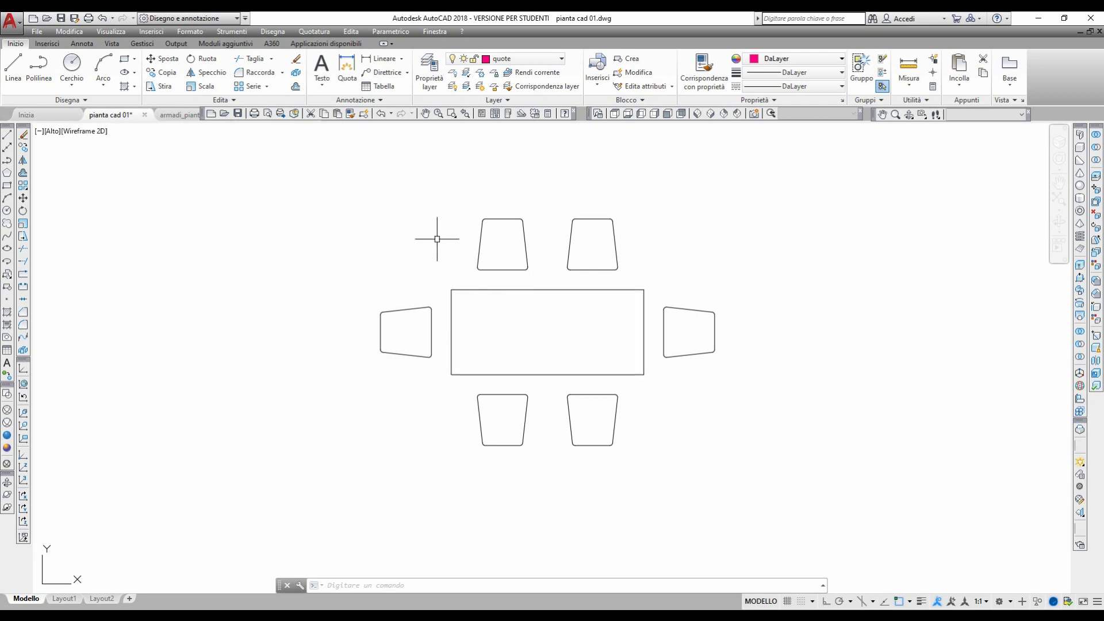
Try a linear dimension along the table's left side, then cancel it.
{"action": "left_click", "coordinate": [320, 32]}
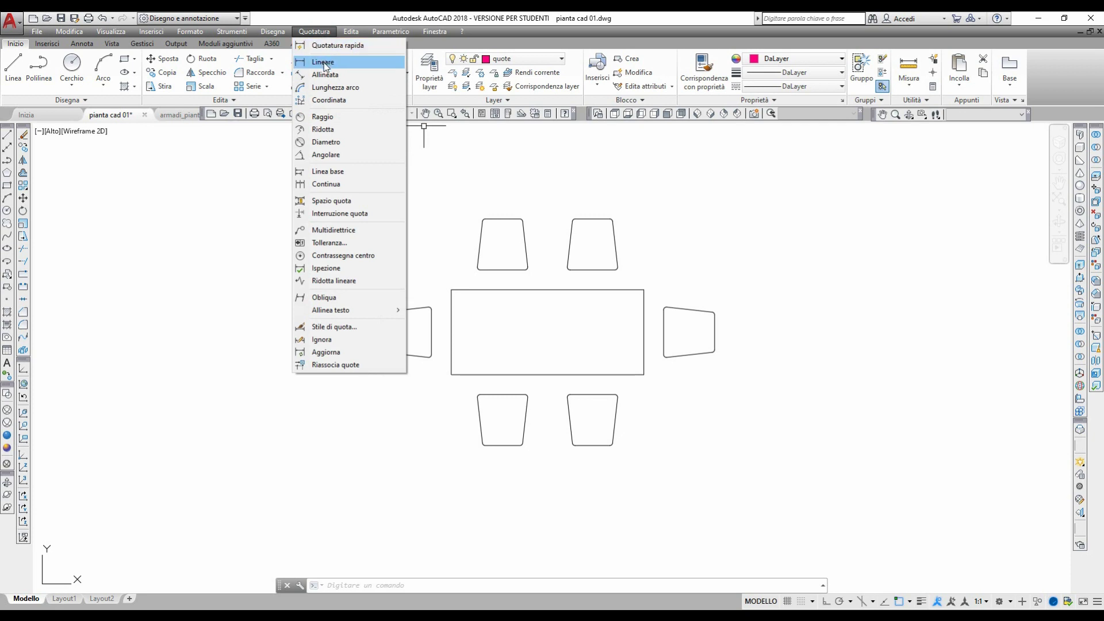
{"action": "left_click", "coordinate": [313, 60]}
{"action": "left_click", "coordinate": [452, 374]}
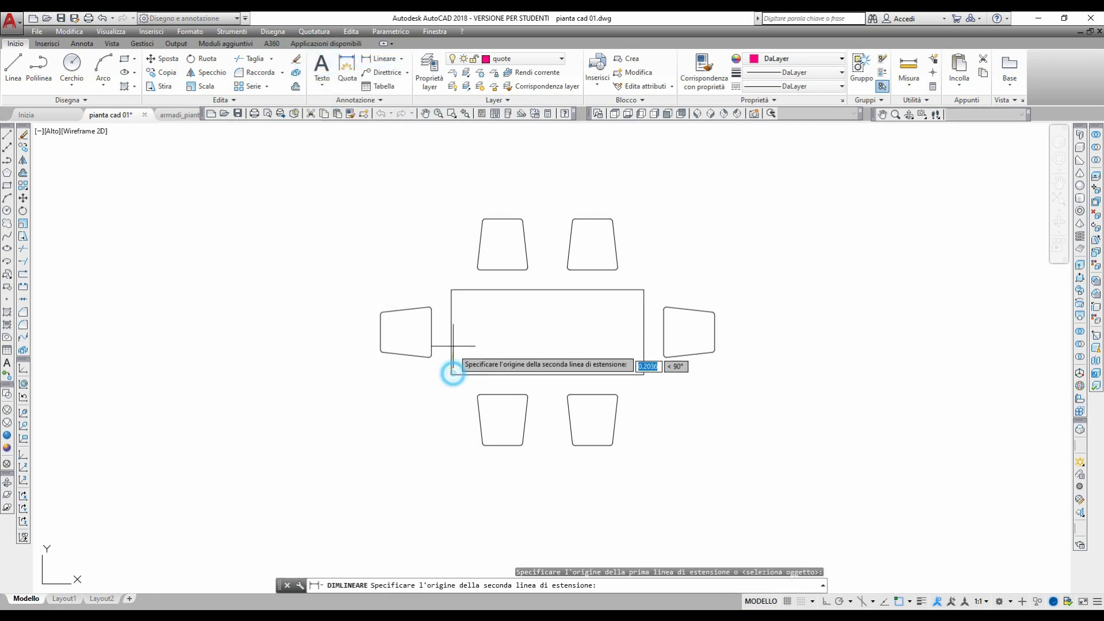
{"action": "left_click", "coordinate": [451, 290]}
{"action": "scroll", "coordinate": [451, 290], "scroll_direction": "up", "scroll_amount": 10}
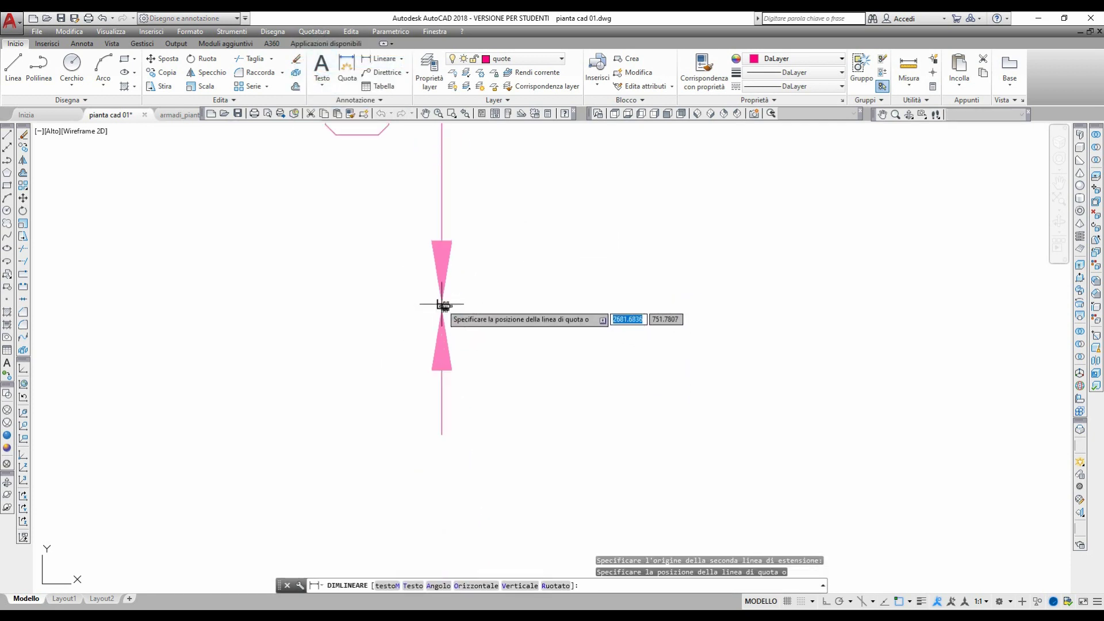
{"action": "middle_click_drag", "start_coordinate": [431, 269], "coordinate": [431, 327]}
{"action": "scroll", "coordinate": [454, 368], "scroll_direction": "down", "scroll_amount": 3}
{"action": "scroll", "coordinate": [454, 391], "scroll_direction": "up", "scroll_amount": 2}
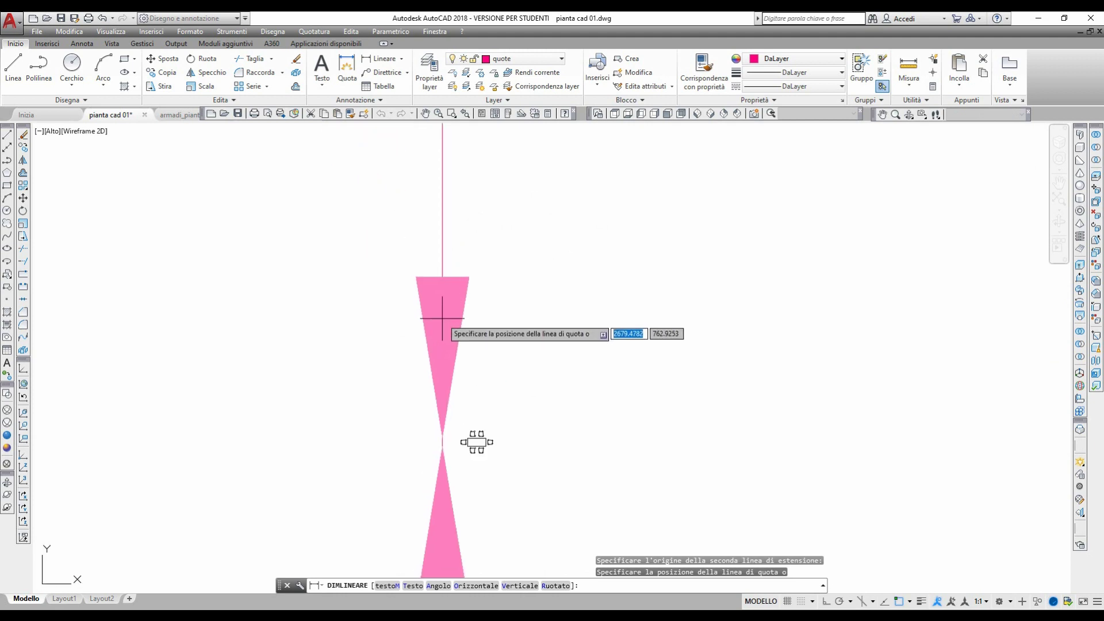
{"action": "key", "text": "Escape"}
{"action": "scroll", "coordinate": [468, 402], "scroll_direction": "up", "scroll_amount": 3}
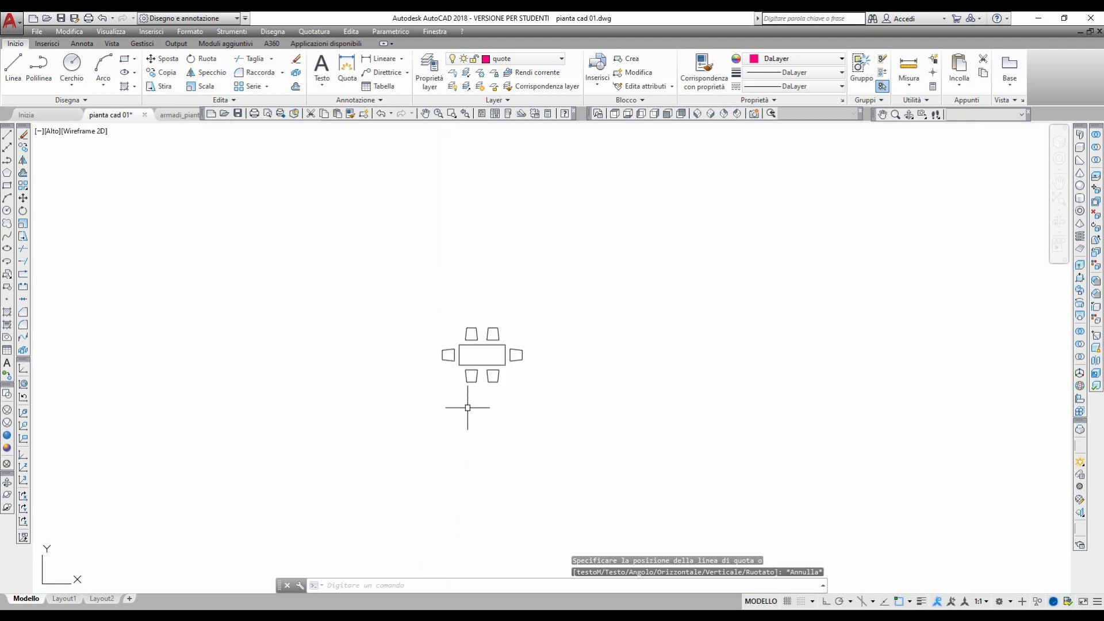
Scale the seven table-and-chair objects by a factor of 100.
{"action": "left_click", "coordinate": [201, 86]}
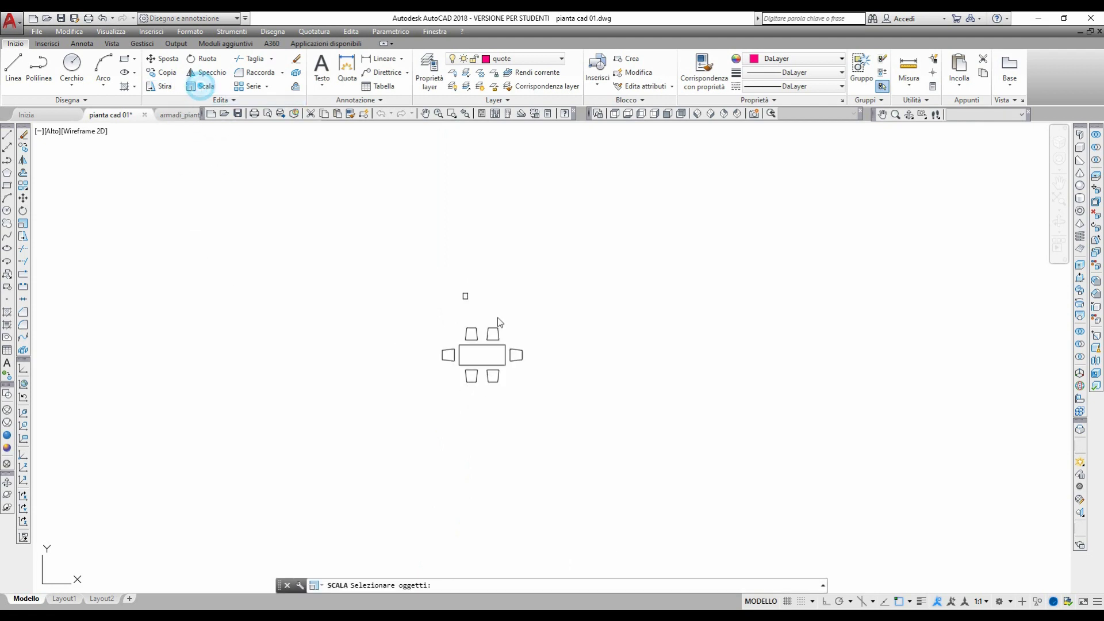
{"action": "left_click", "coordinate": [570, 418]}
{"action": "left_click", "coordinate": [423, 282]}
{"action": "key", "text": "Return"}
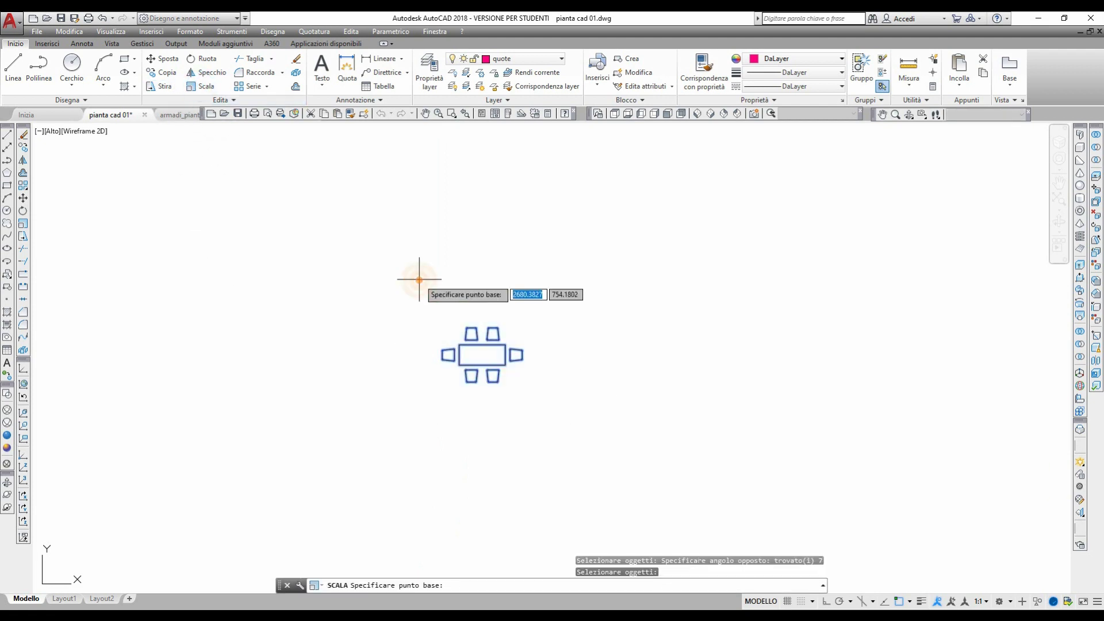
{"action": "left_click", "coordinate": [480, 357]}
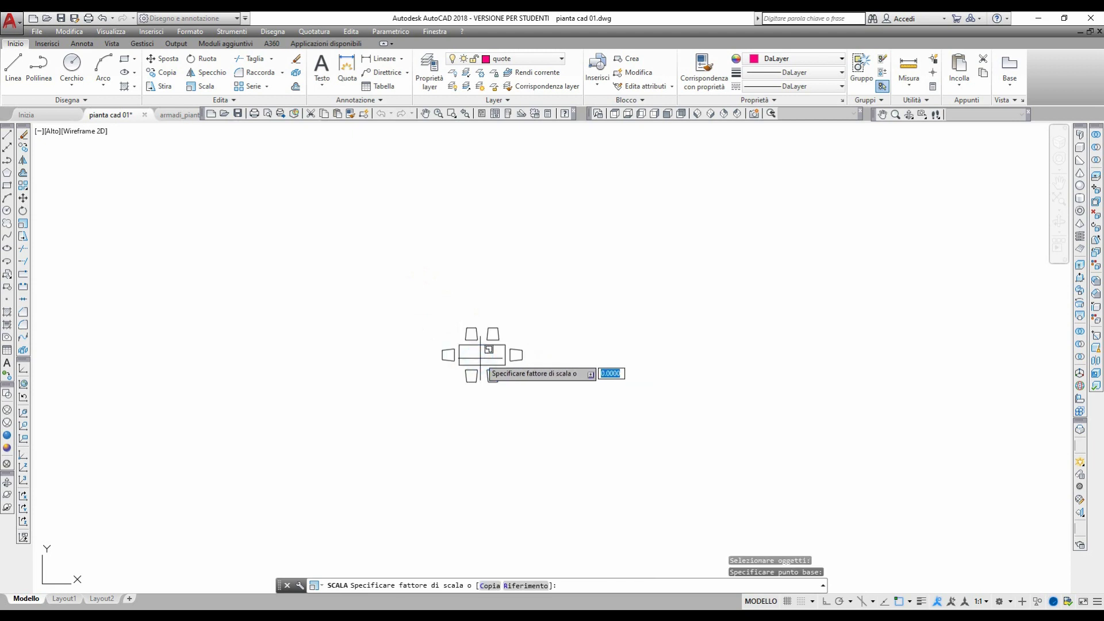
{"action": "type", "text": "1"}
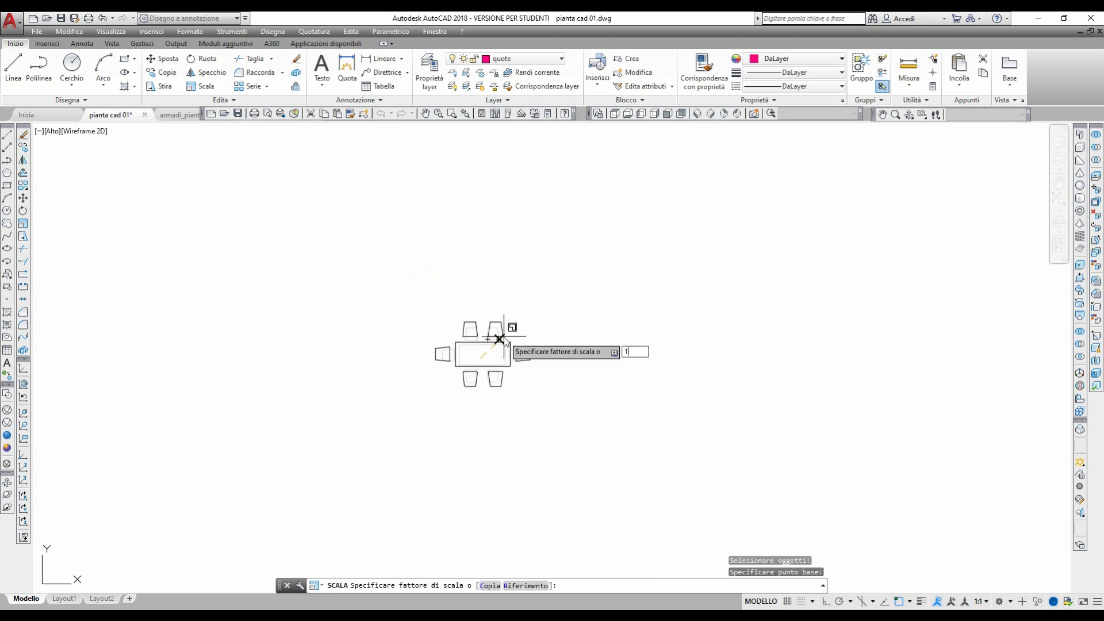
{"action": "key", "text": "Return"}
{"action": "scroll", "coordinate": [505, 336], "scroll_direction": "down", "scroll_amount": 5}
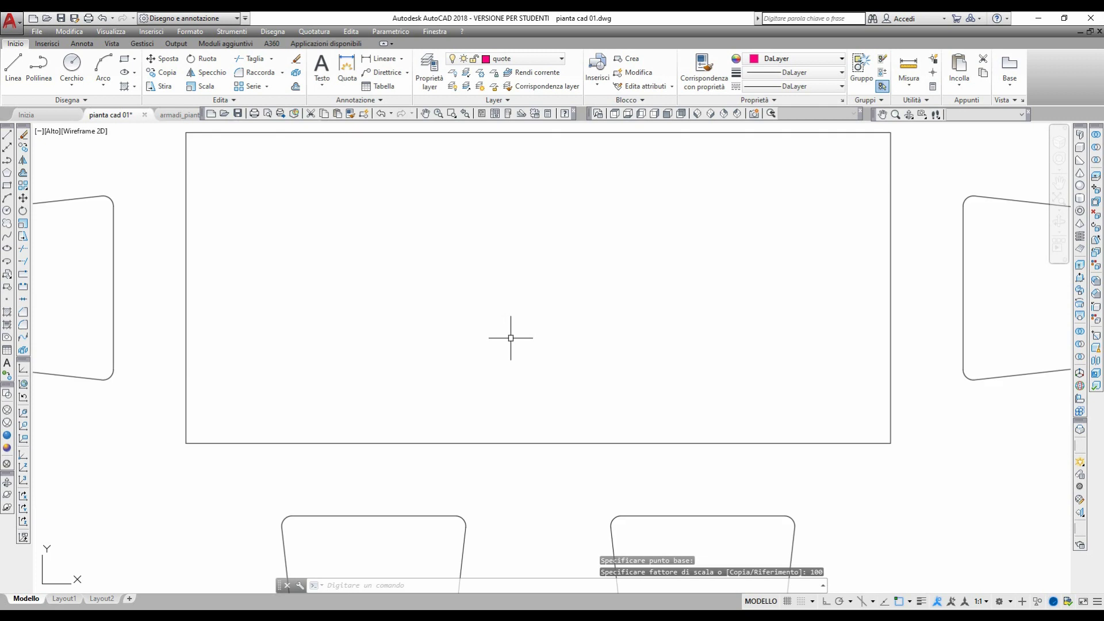
{"action": "scroll", "coordinate": [511, 338], "scroll_direction": "down", "scroll_amount": 8}
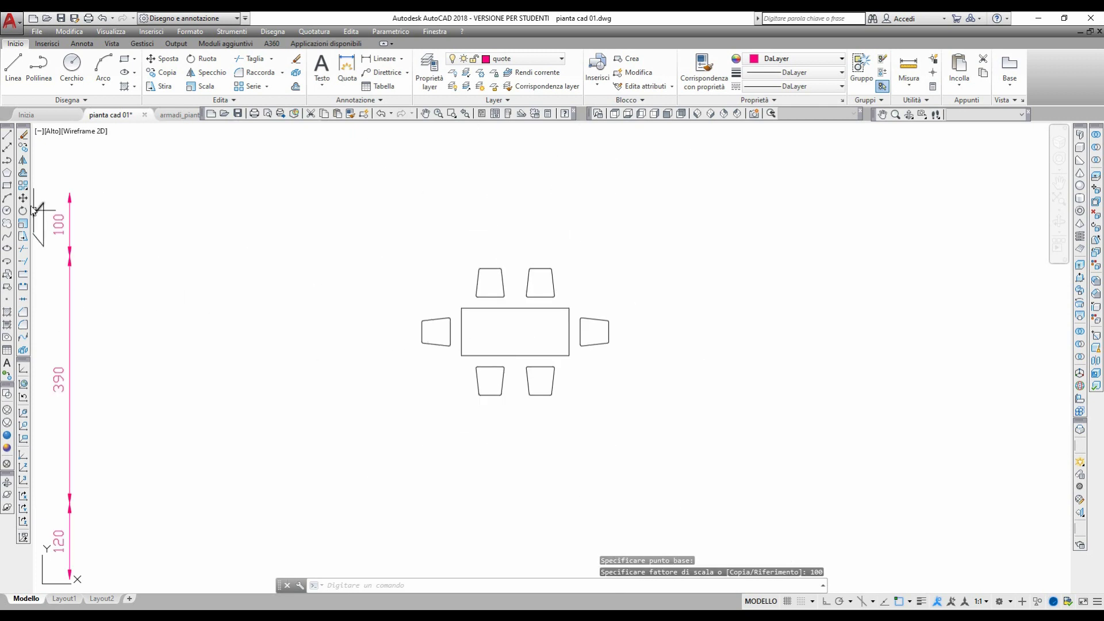
Move the table and chairs by their centre into the soggiorno near its top wall.
{"action": "middle_click_drag", "start_coordinate": [297, 284], "coordinate": [454, 296]}
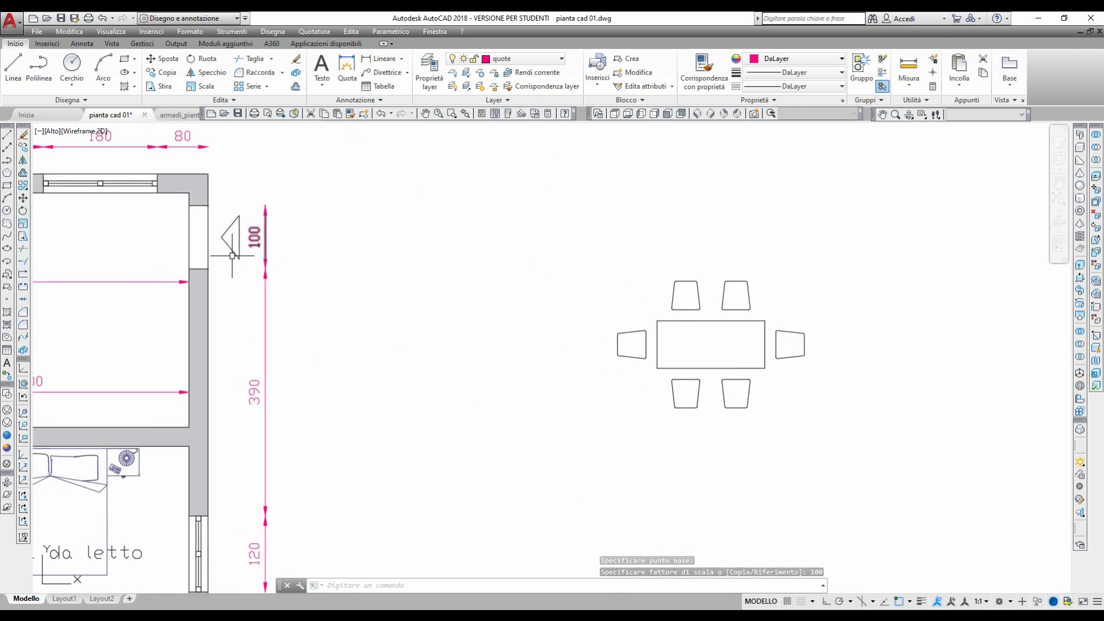
{"action": "left_click", "coordinate": [23, 198]}
{"action": "left_click", "coordinate": [548, 243]}
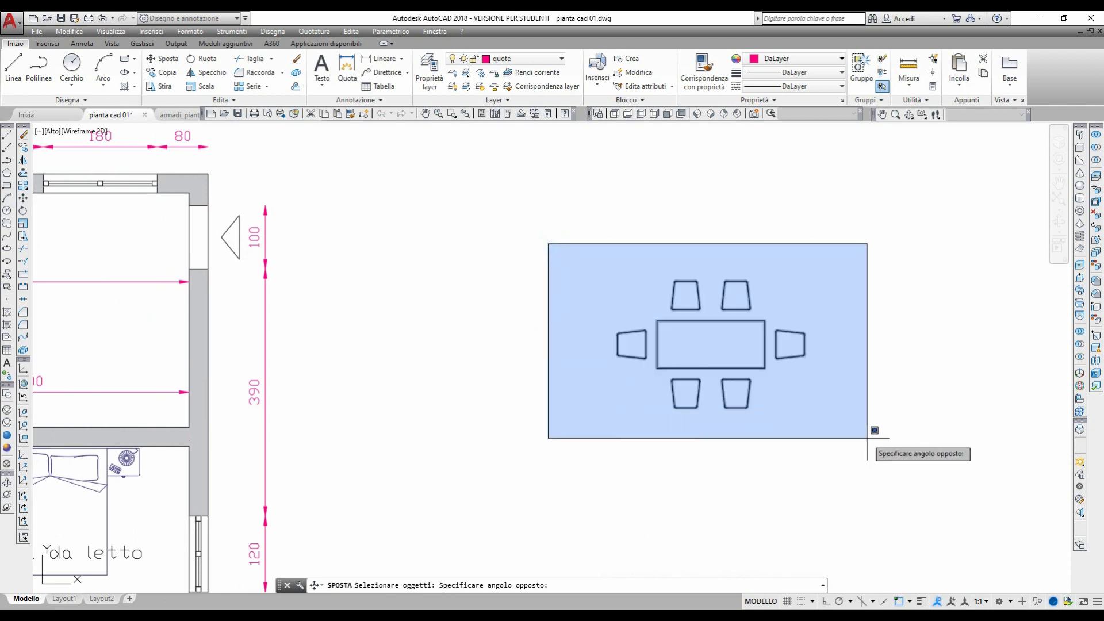
{"action": "left_click", "coordinate": [866, 437]}
{"action": "key", "text": "Return"}
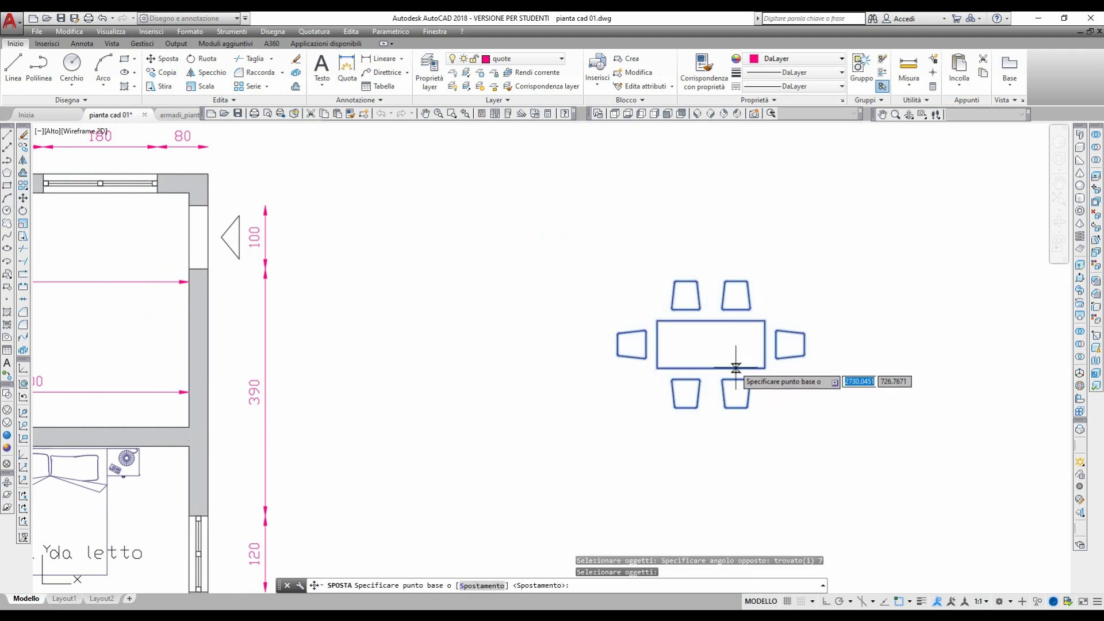
{"action": "left_click", "coordinate": [710, 344]}
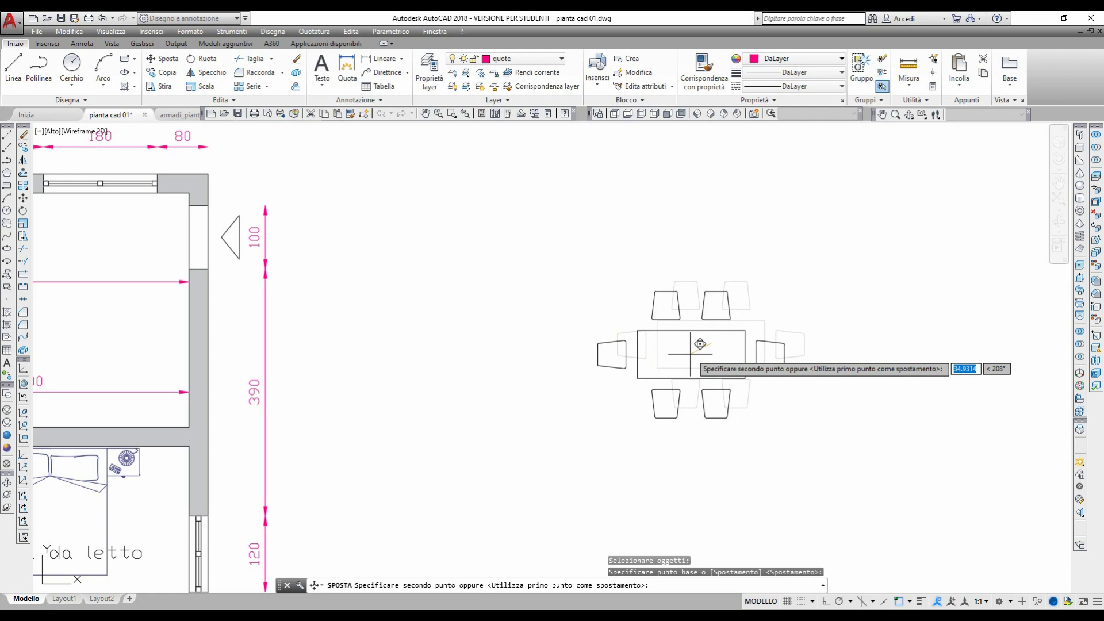
{"action": "middle_click_drag", "start_coordinate": [432, 327], "coordinate": [993, 310]}
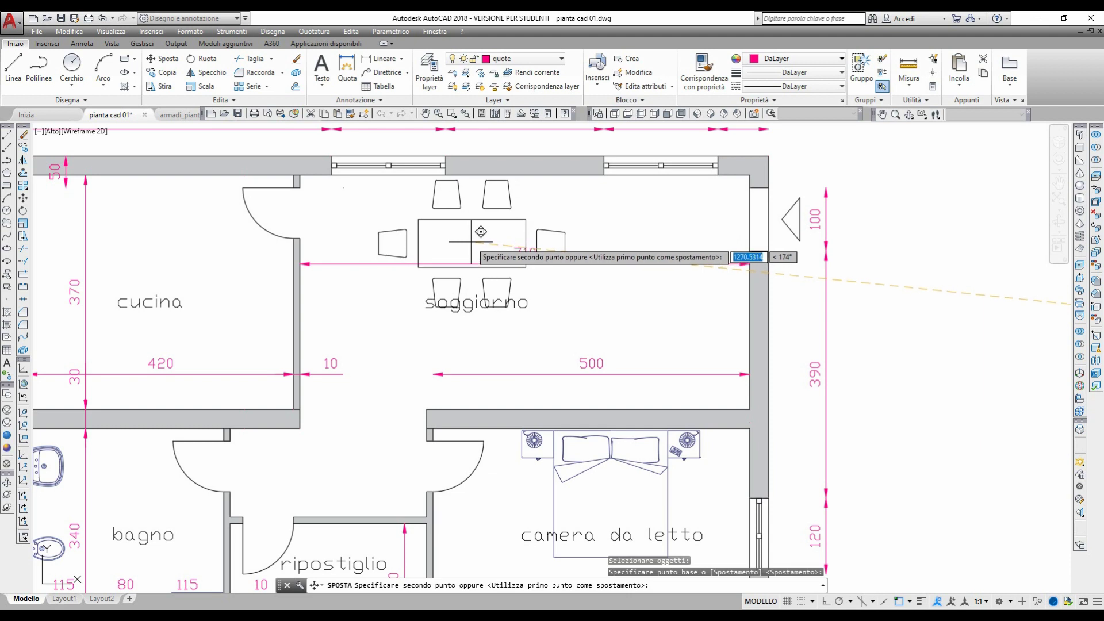
{"action": "left_click", "coordinate": [480, 231]}
{"action": "key", "text": "Return"}
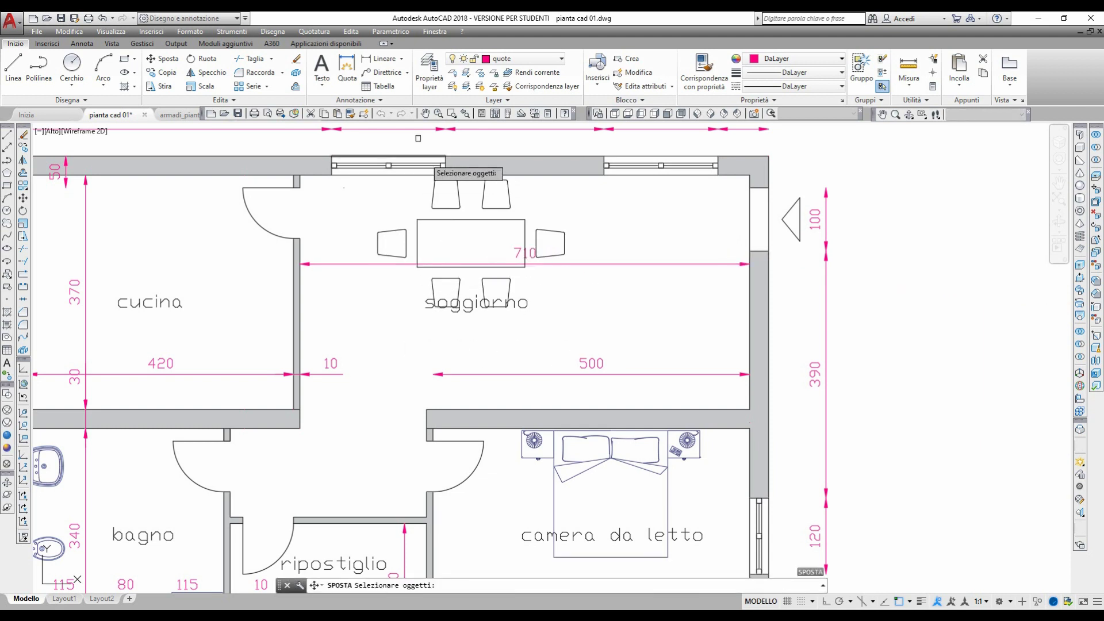
{"action": "left_click", "coordinate": [314, 31]}
{"action": "left_click", "coordinate": [322, 67]}
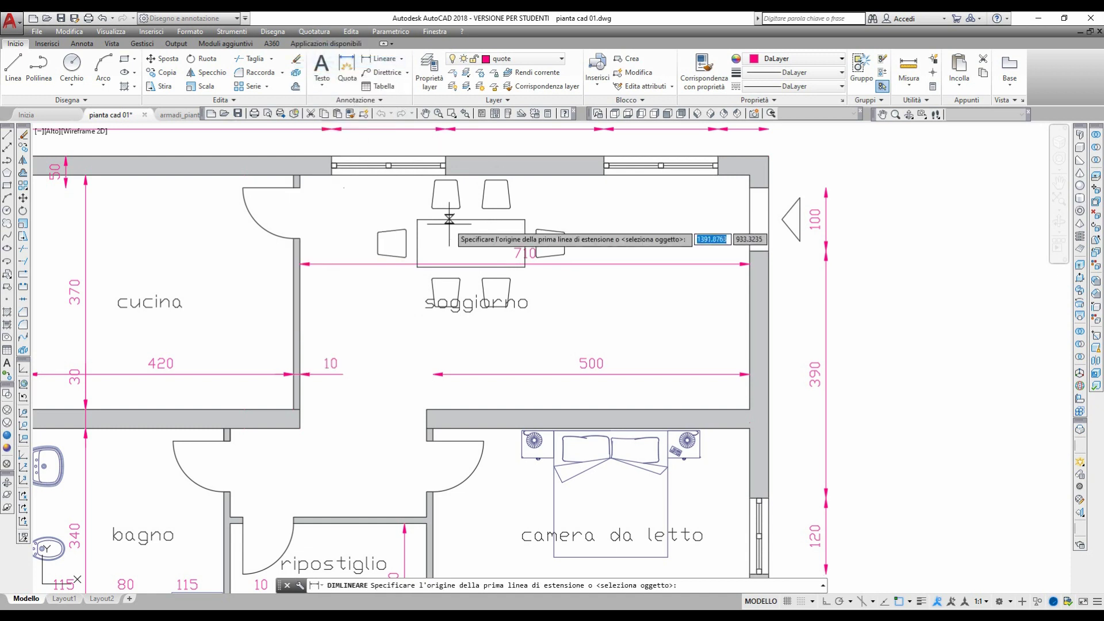
{"action": "scroll", "coordinate": [449, 219], "scroll_direction": "up", "scroll_amount": 4}
{"action": "left_click", "coordinate": [365, 212]}
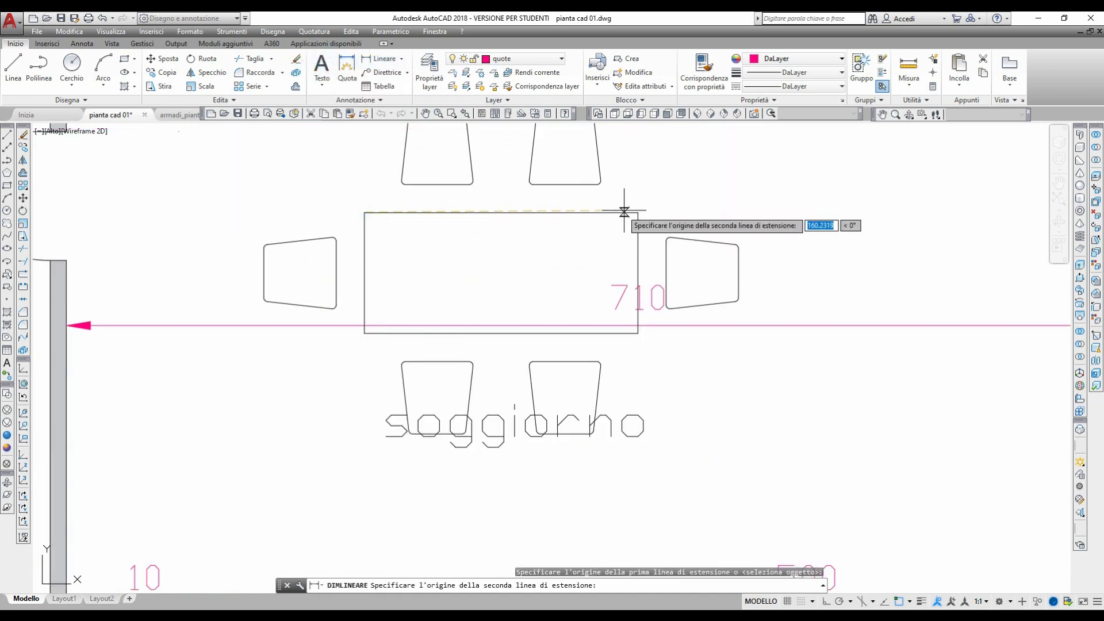
{"action": "left_click", "coordinate": [637, 213]}
{"action": "key", "text": "Escape"}
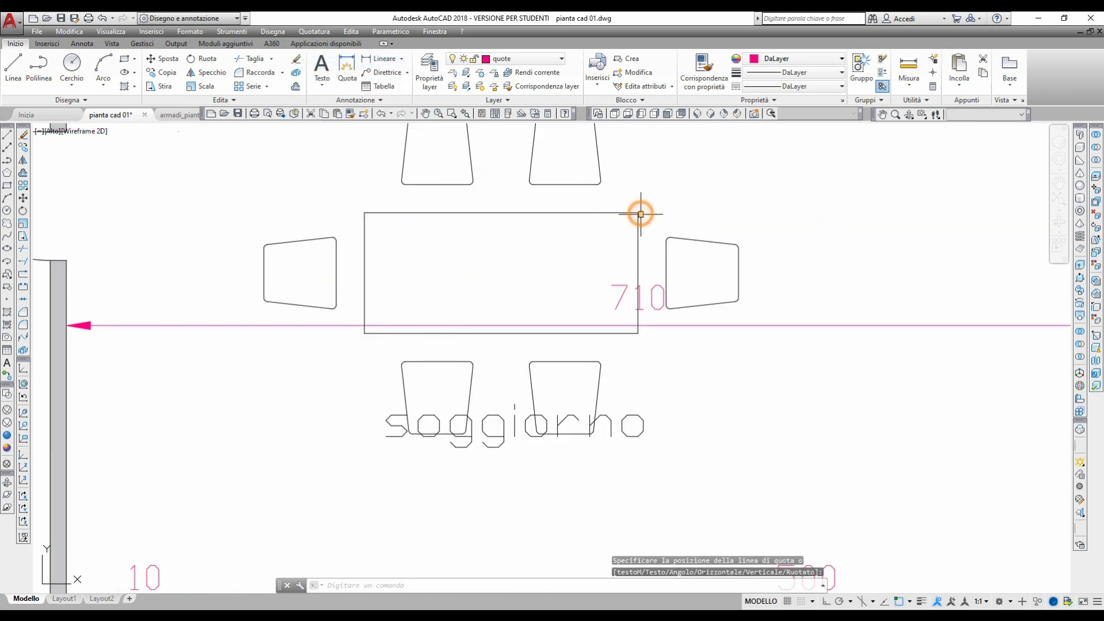
{"action": "scroll", "coordinate": [862, 333], "scroll_direction": "down", "scroll_amount": 4}
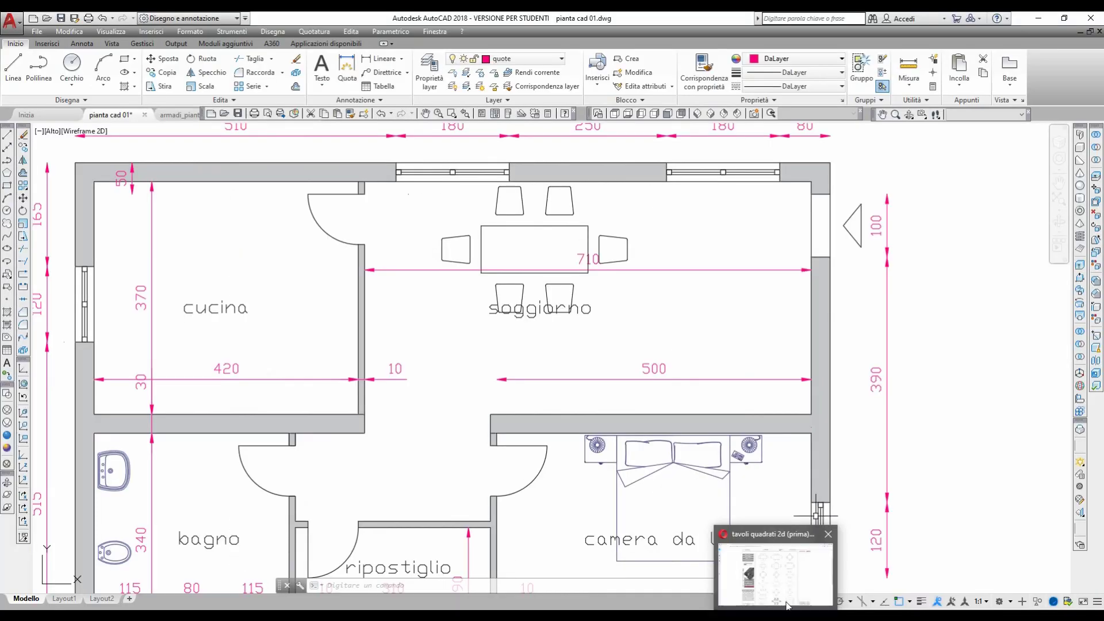
Return to archweb's Arredi dwg list and open the Divani - Salotti 2D page.
{"action": "left_click", "coordinate": [774, 573]}
{"action": "left_click", "coordinate": [37, 41]}
{"action": "left_click", "coordinate": [35, 41]}
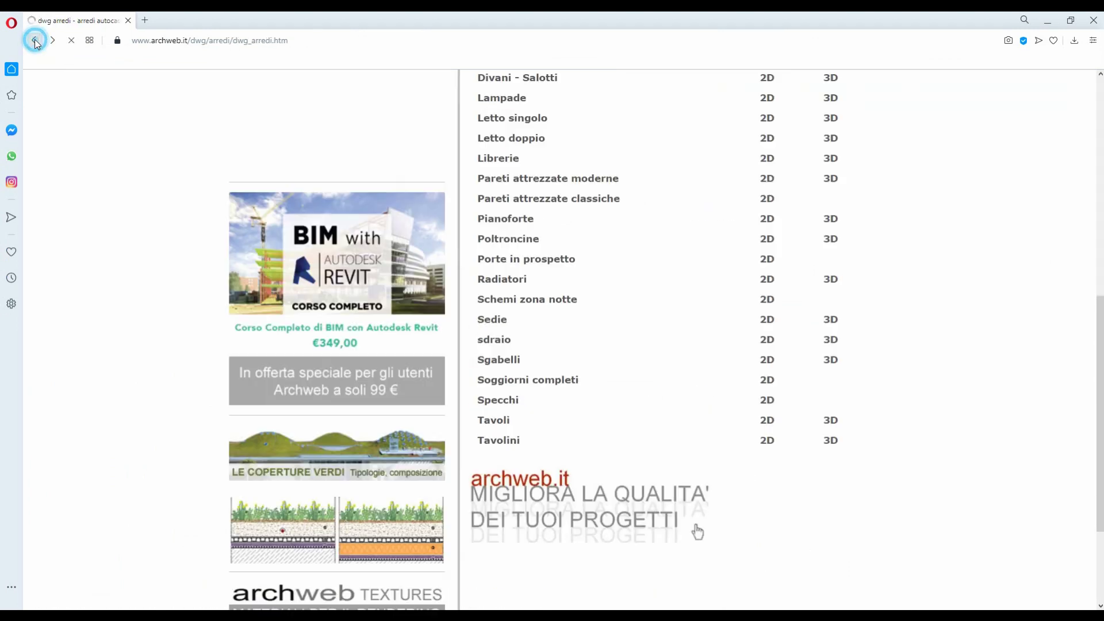
{"action": "scroll", "coordinate": [513, 281], "scroll_direction": "up", "scroll_amount": 2}
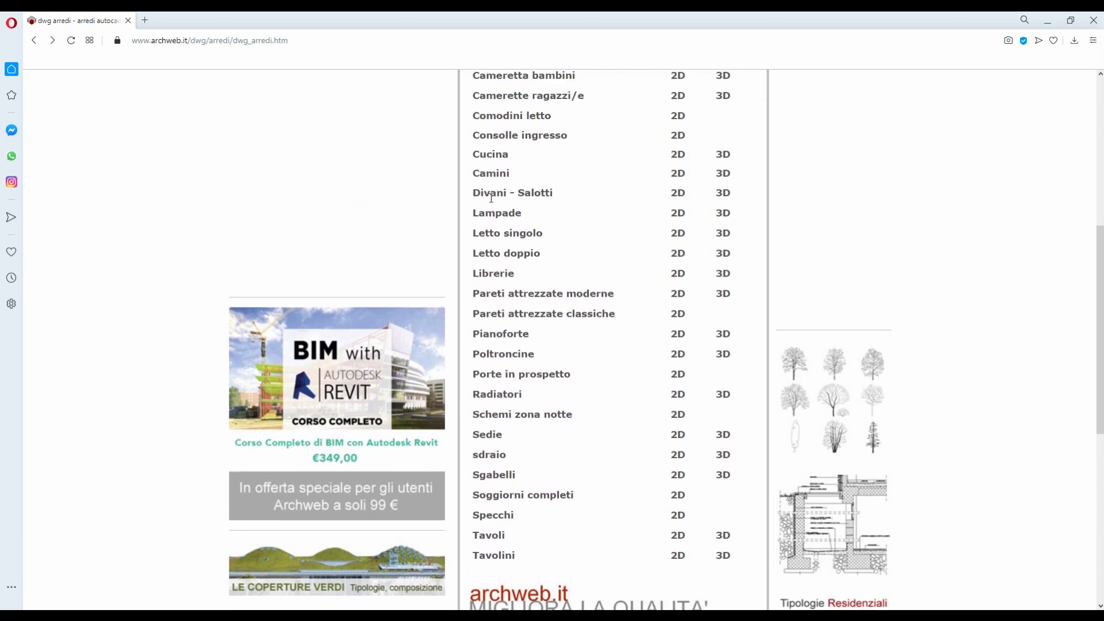
{"action": "left_click", "coordinate": [678, 197]}
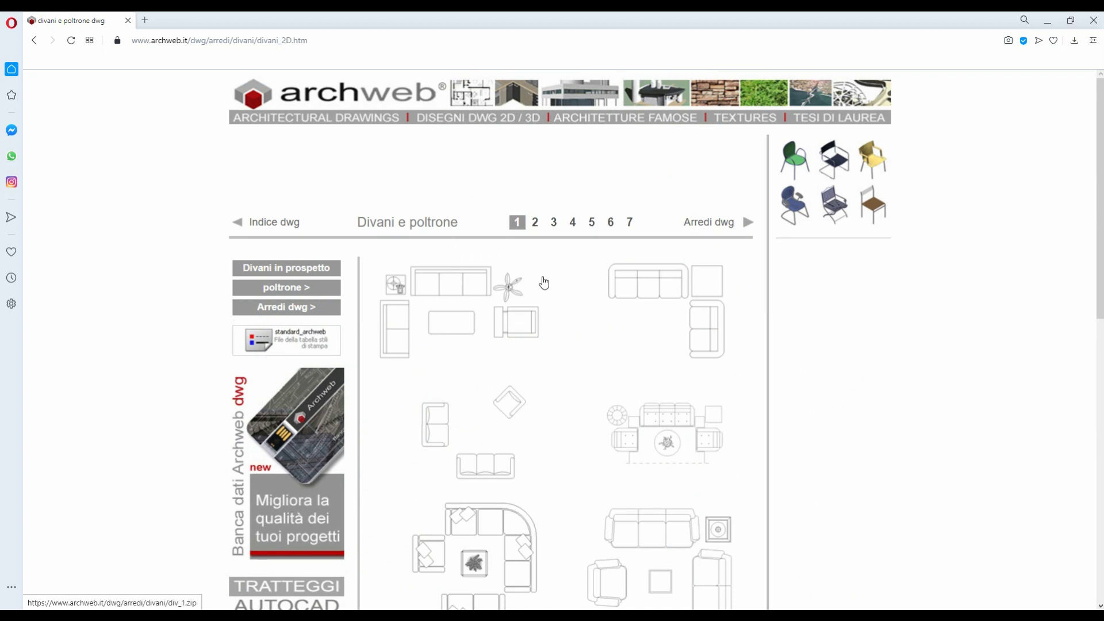
Download the corner sofa zip div_2 and open div_2.dwg from it.
{"action": "scroll", "coordinate": [544, 281], "scroll_direction": "down", "scroll_amount": 2}
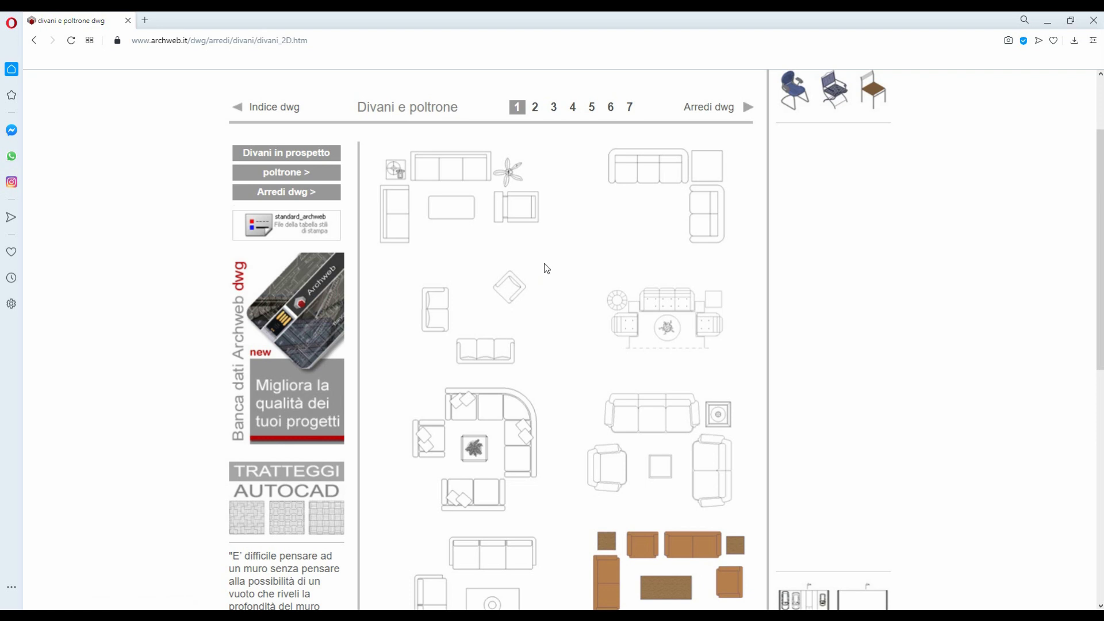
{"action": "left_click", "coordinate": [664, 180]}
{"action": "left_click", "coordinate": [905, 82]}
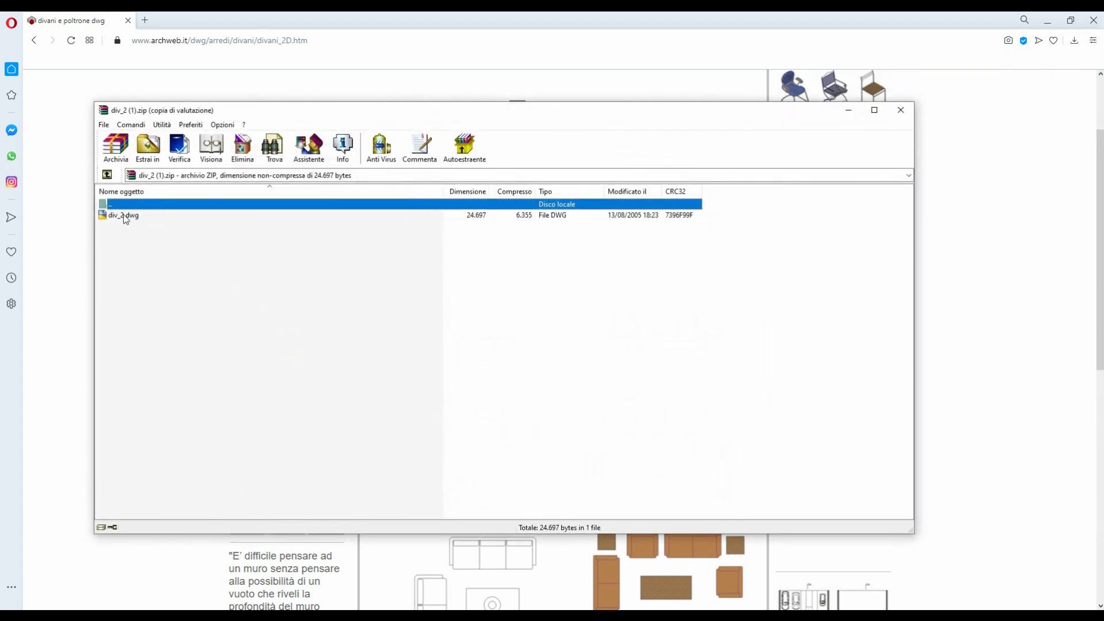
{"action": "double_click", "coordinate": [124, 216]}
Copy the whole corner sofa drawing from div_2.dwg to the clipboard.
{"action": "scroll", "coordinate": [413, 317], "scroll_direction": "down", "scroll_amount": 5}
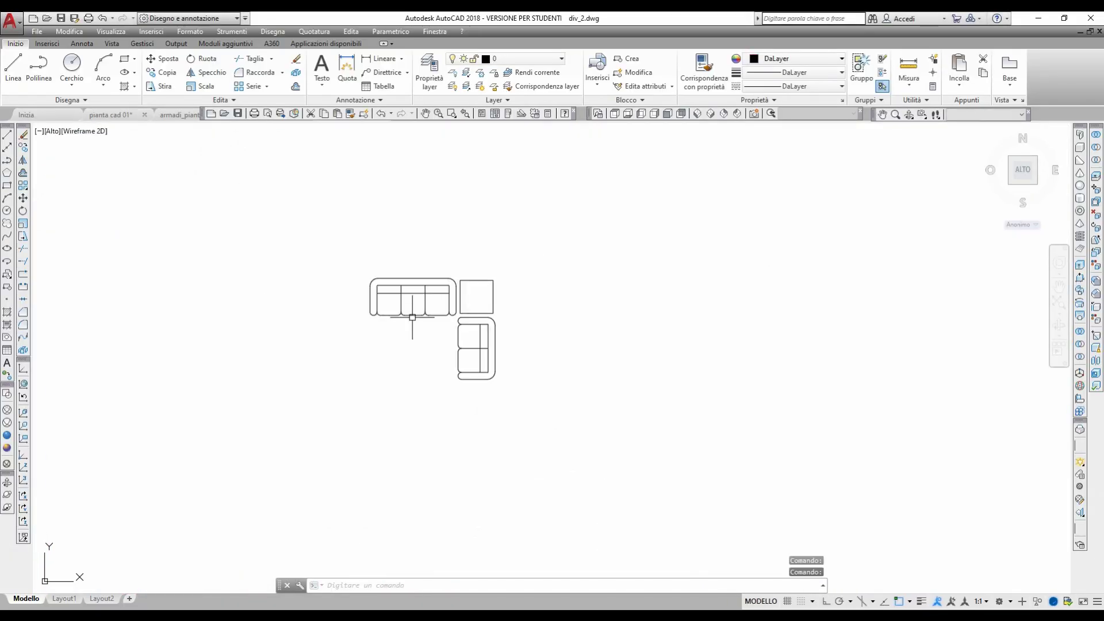
{"action": "scroll", "coordinate": [624, 282], "scroll_direction": "up", "scroll_amount": 2}
{"action": "middle_click_drag", "start_coordinate": [542, 303], "coordinate": [643, 295]}
{"action": "left_click", "coordinate": [623, 454]}
{"action": "left_click", "coordinate": [302, 233]}
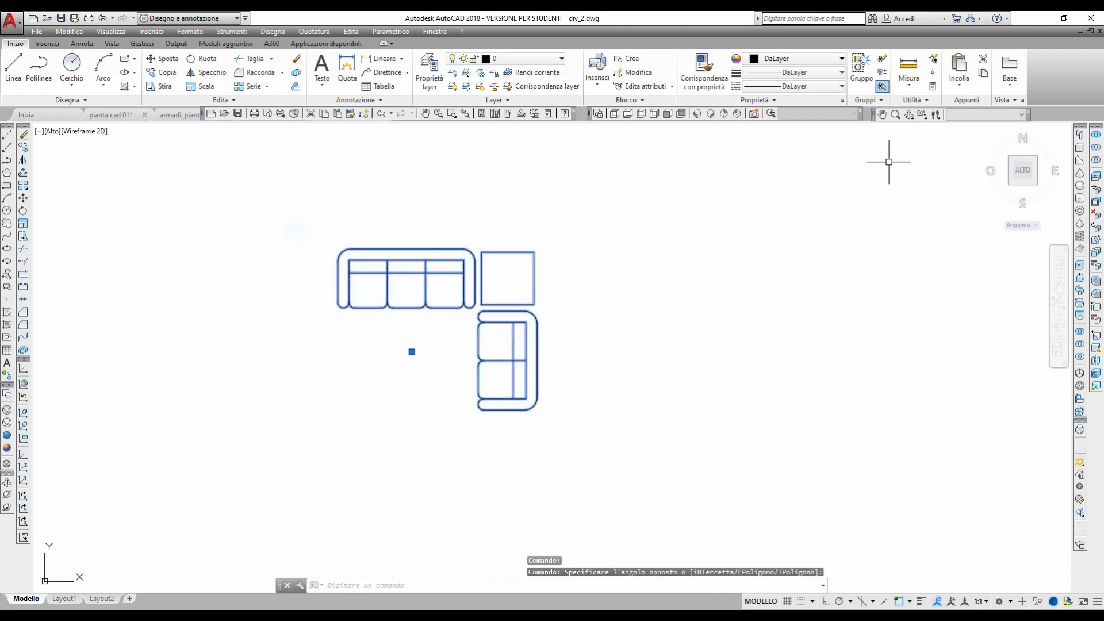
{"action": "left_click", "coordinate": [982, 73]}
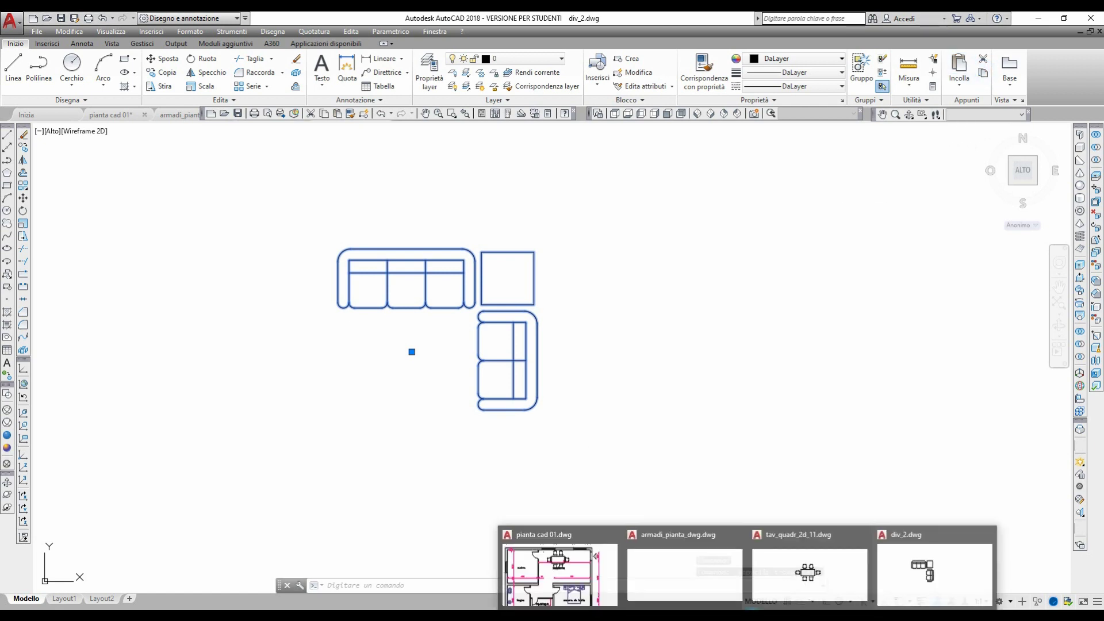
Paste the sofa into pianta cad 01.dwg to the right of the floor plan.
{"action": "left_click", "coordinate": [557, 569]}
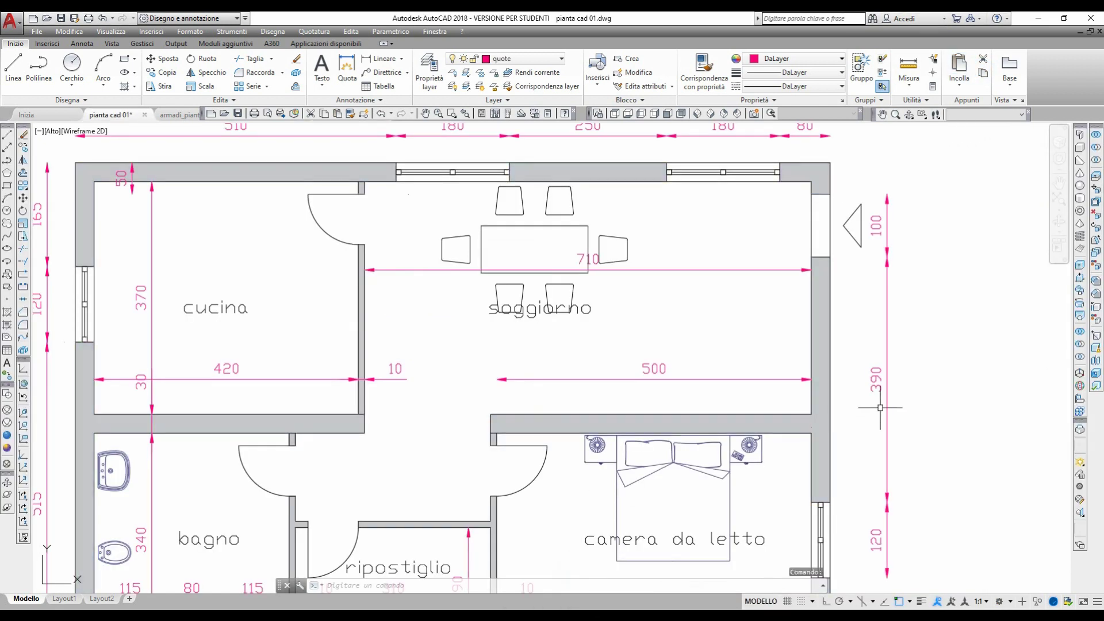
{"action": "middle_click_drag", "start_coordinate": [638, 503], "coordinate": [483, 389]}
{"action": "scroll", "coordinate": [706, 219], "scroll_direction": "down", "scroll_amount": 2}
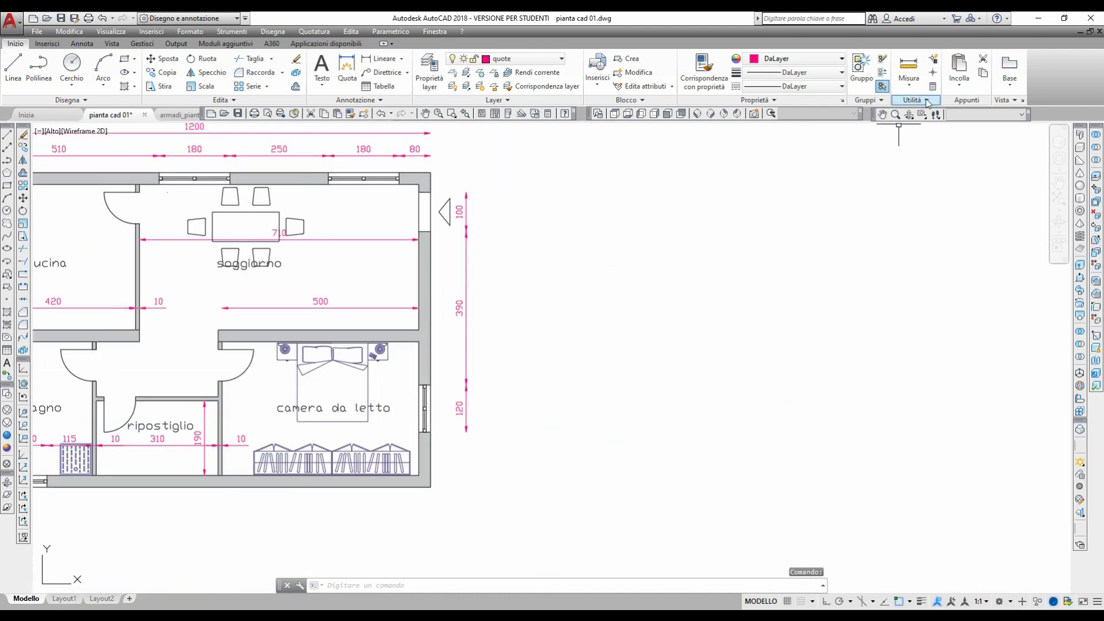
{"action": "left_click", "coordinate": [959, 66]}
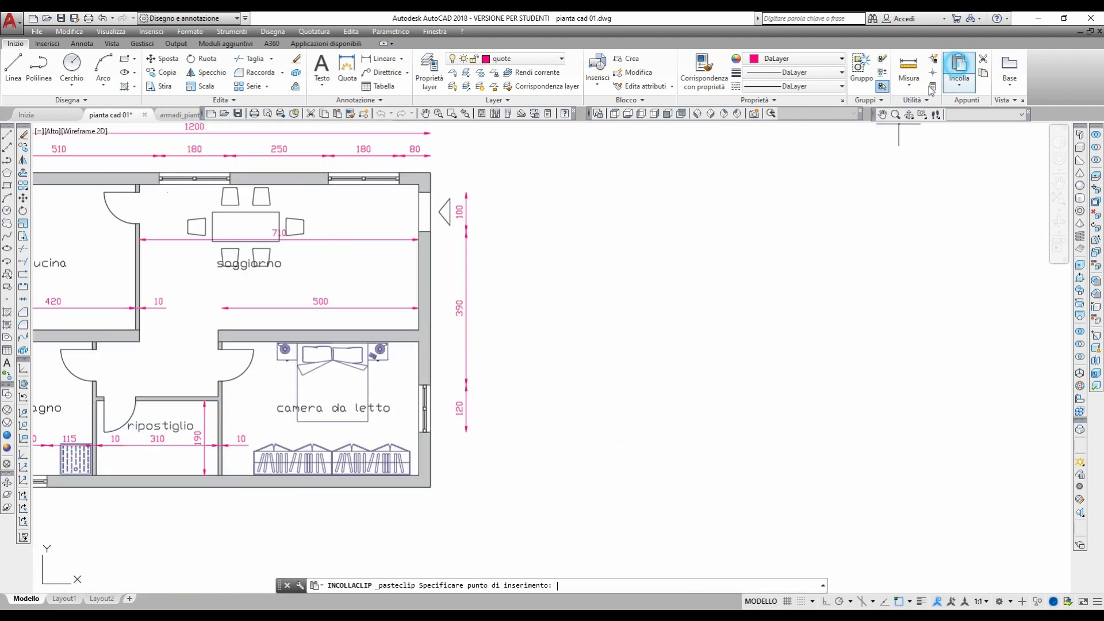
{"action": "left_click", "coordinate": [682, 323]}
{"action": "scroll", "coordinate": [684, 319], "scroll_direction": "up", "scroll_amount": 3}
{"action": "scroll", "coordinate": [689, 317], "scroll_direction": "up", "scroll_amount": 2}
{"action": "middle_click_drag", "start_coordinate": [618, 271], "coordinate": [529, 390]}
{"action": "scroll", "coordinate": [551, 388], "scroll_direction": "up", "scroll_amount": 3}
{"action": "middle_click_drag", "start_coordinate": [546, 431], "coordinate": [558, 377]}
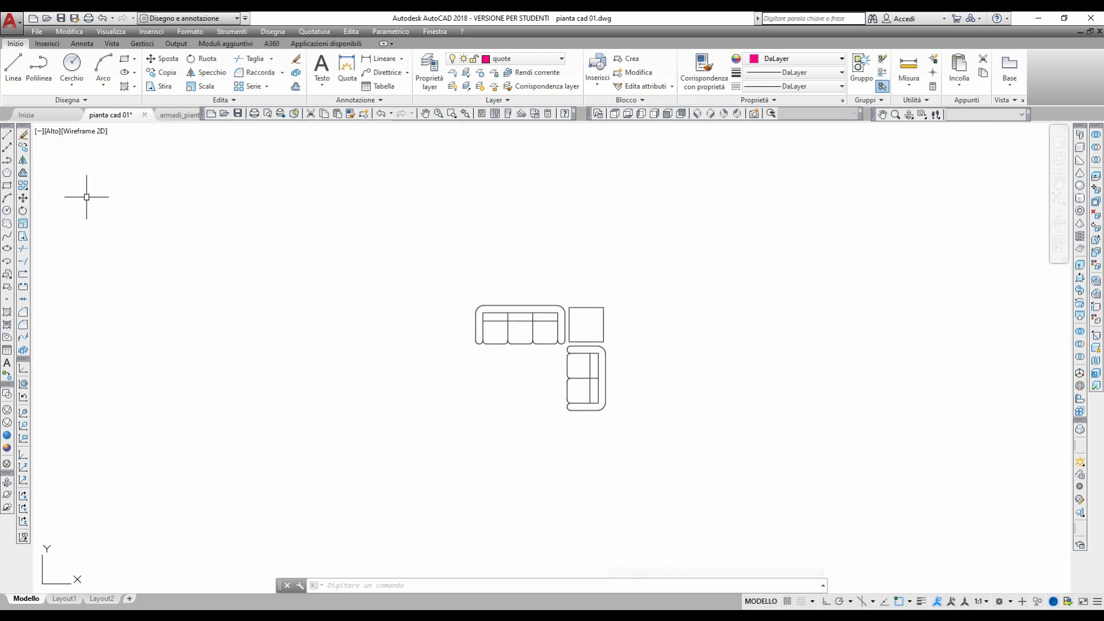
Scale the pasted sofa by a factor of 100.
{"action": "left_click", "coordinate": [213, 92]}
{"action": "left_click", "coordinate": [421, 262]}
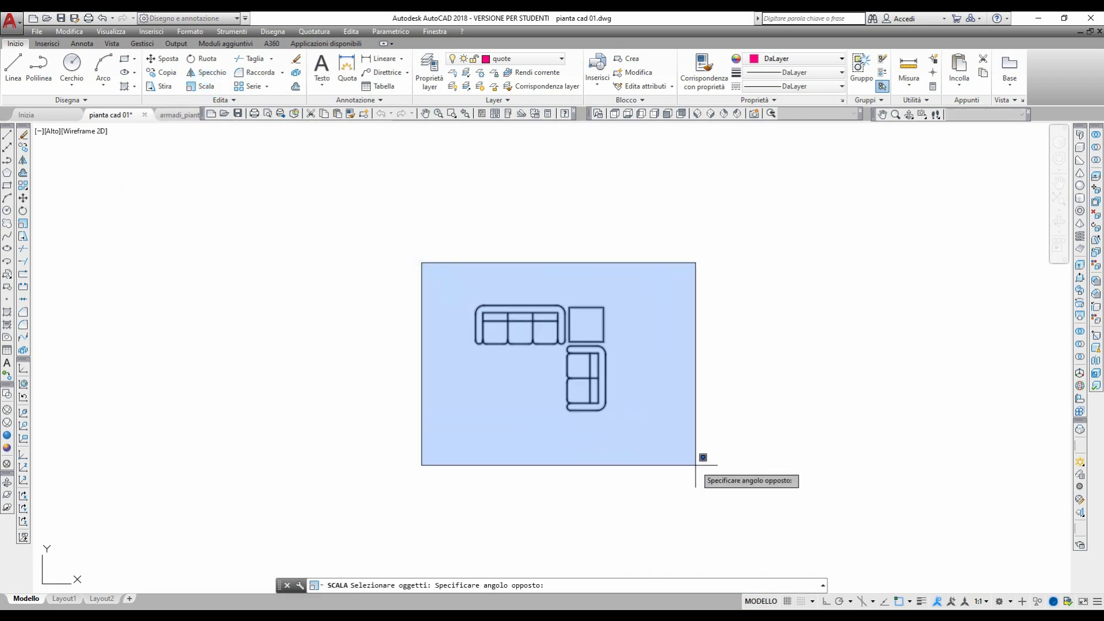
{"action": "left_click", "coordinate": [698, 459]}
{"action": "key", "text": "Return"}
{"action": "left_click", "coordinate": [562, 344]}
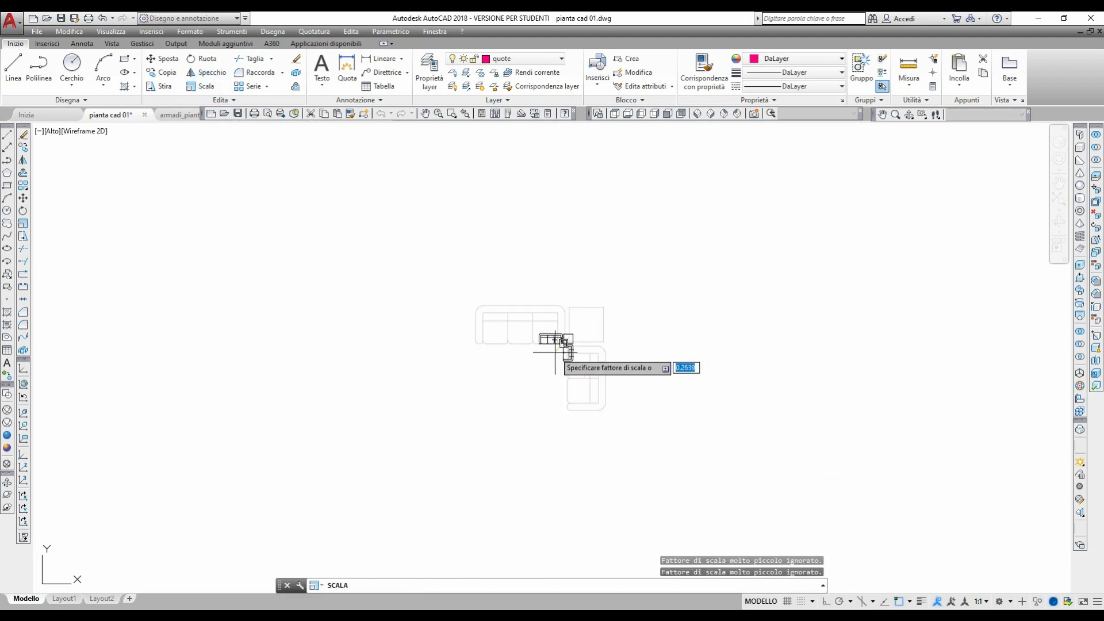
{"action": "key", "text": "Return"}
{"action": "scroll", "coordinate": [555, 352], "scroll_direction": "down", "scroll_amount": 5}
{"action": "scroll", "coordinate": [554, 355], "scroll_direction": "down", "scroll_amount": 5}
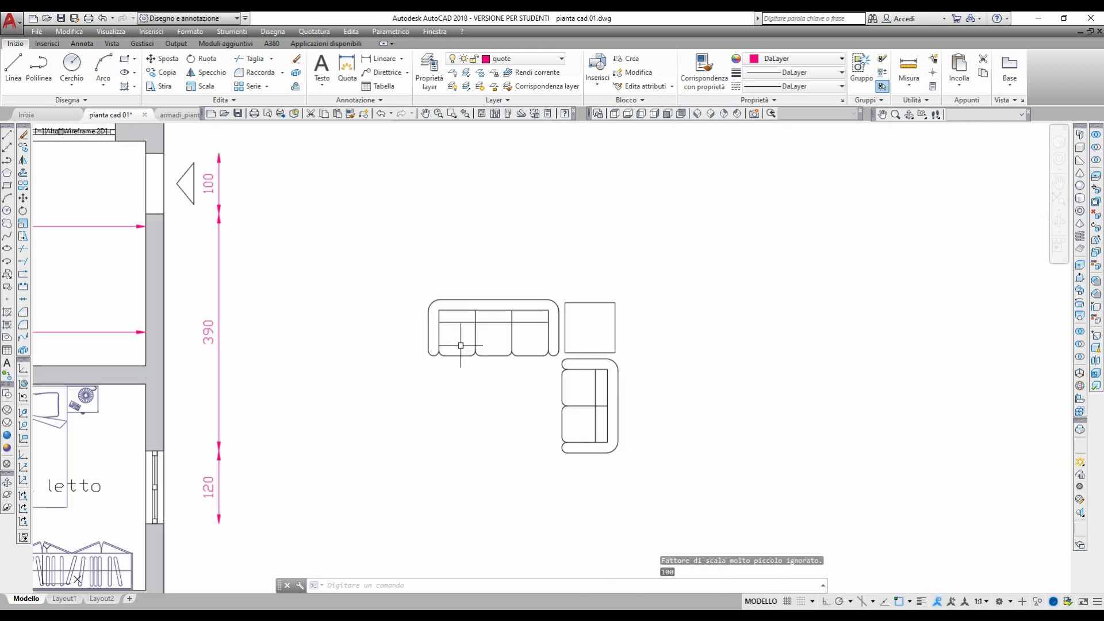
{"action": "scroll", "coordinate": [460, 345], "scroll_direction": "up", "scroll_amount": 4}
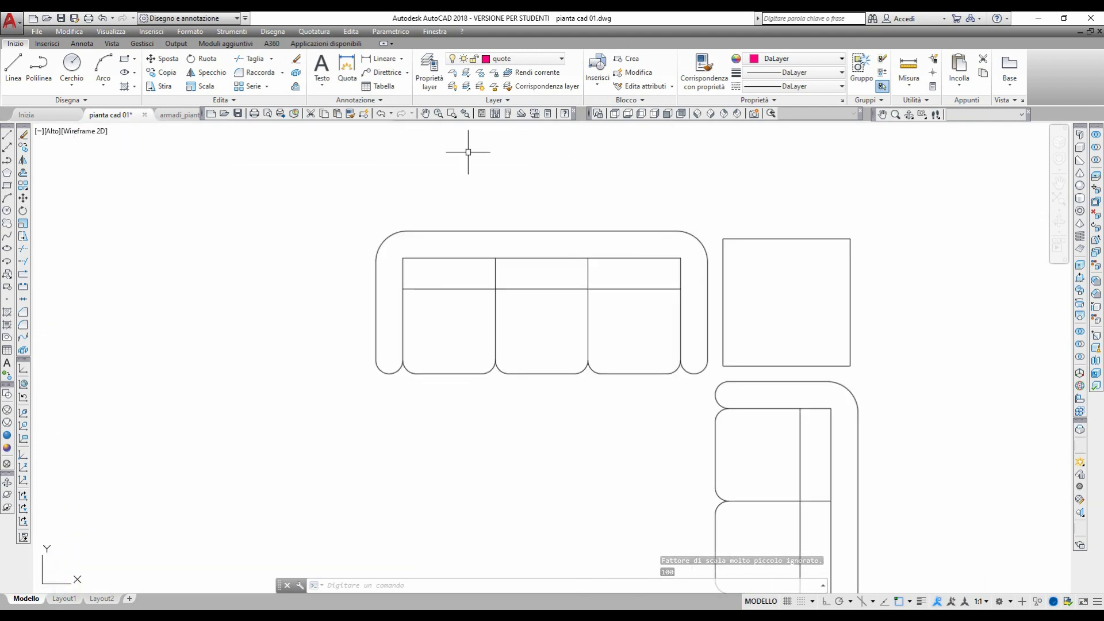
{"action": "left_click", "coordinate": [314, 31]}
{"action": "left_click", "coordinate": [329, 61]}
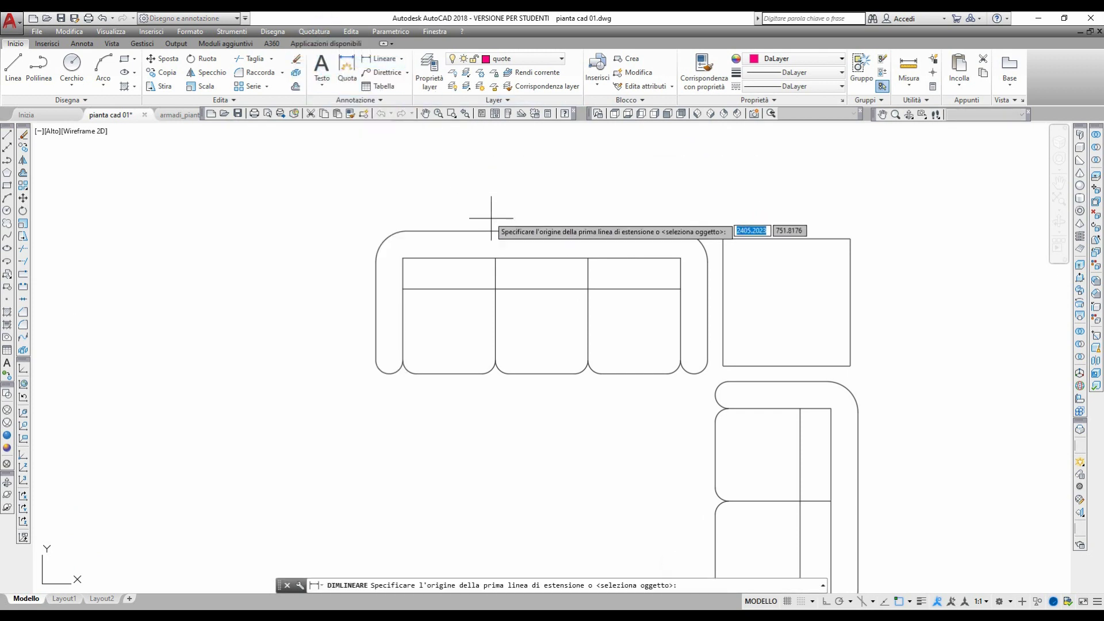
{"action": "left_click", "coordinate": [519, 233]}
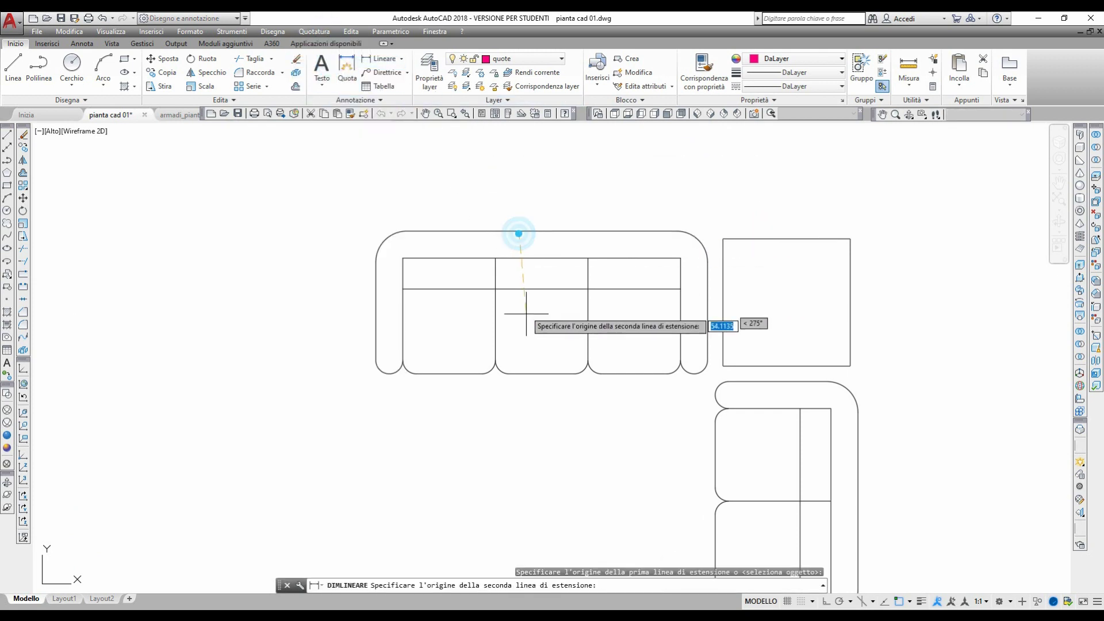
{"action": "left_click", "coordinate": [518, 375]}
{"action": "key", "text": "Escape"}
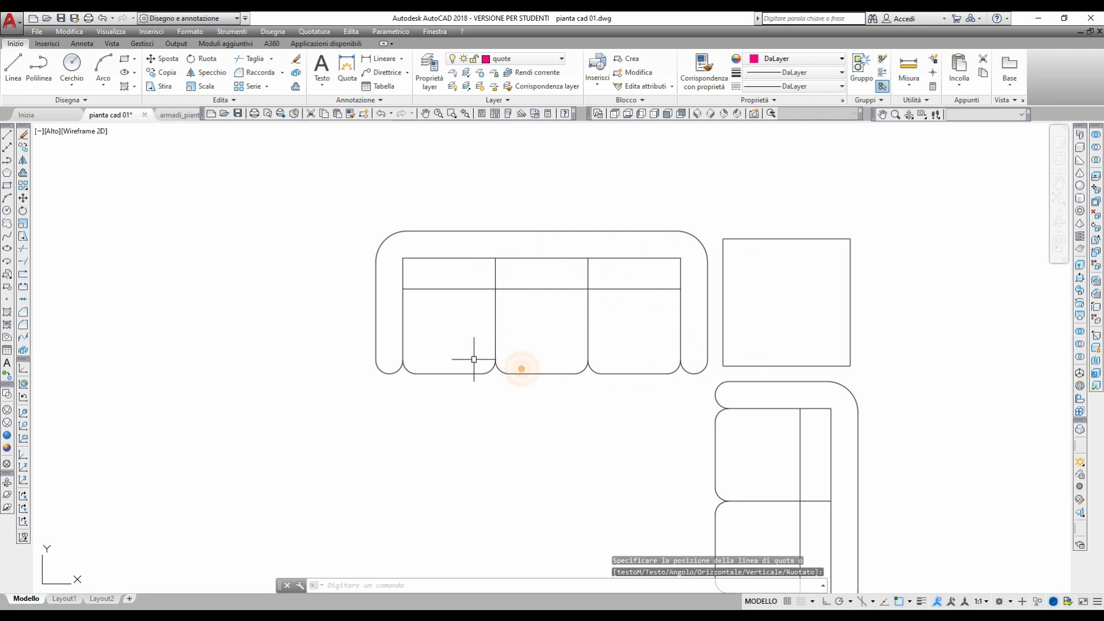
{"action": "scroll", "coordinate": [472, 363], "scroll_direction": "down", "scroll_amount": 6}
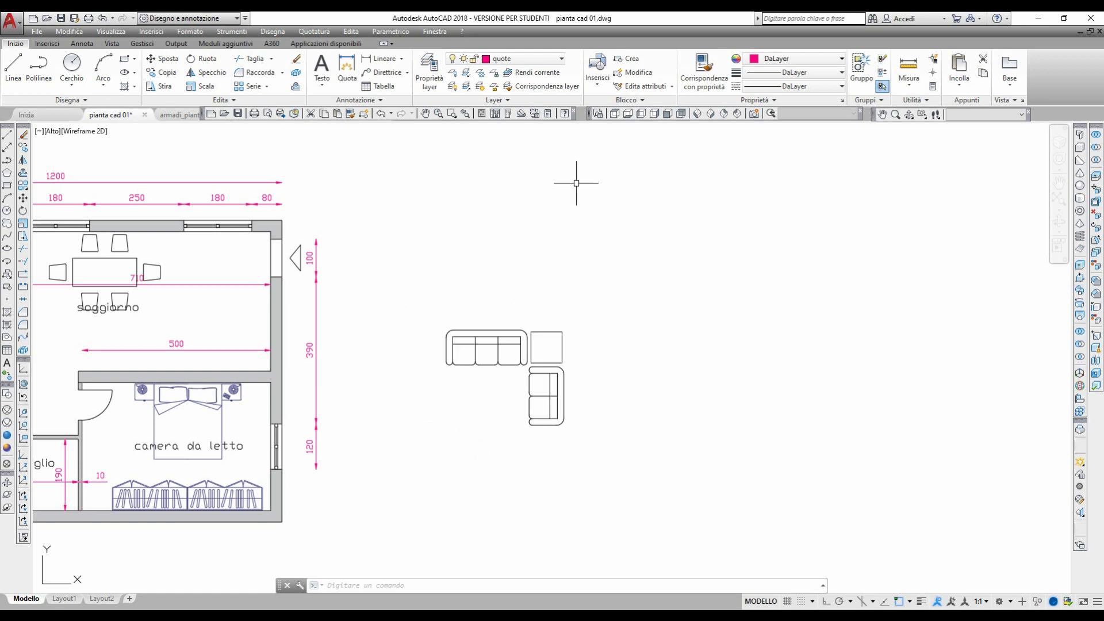
Draw a horizontal guide line above the sofa with Ortho on.
{"action": "left_click", "coordinate": [7, 134]}
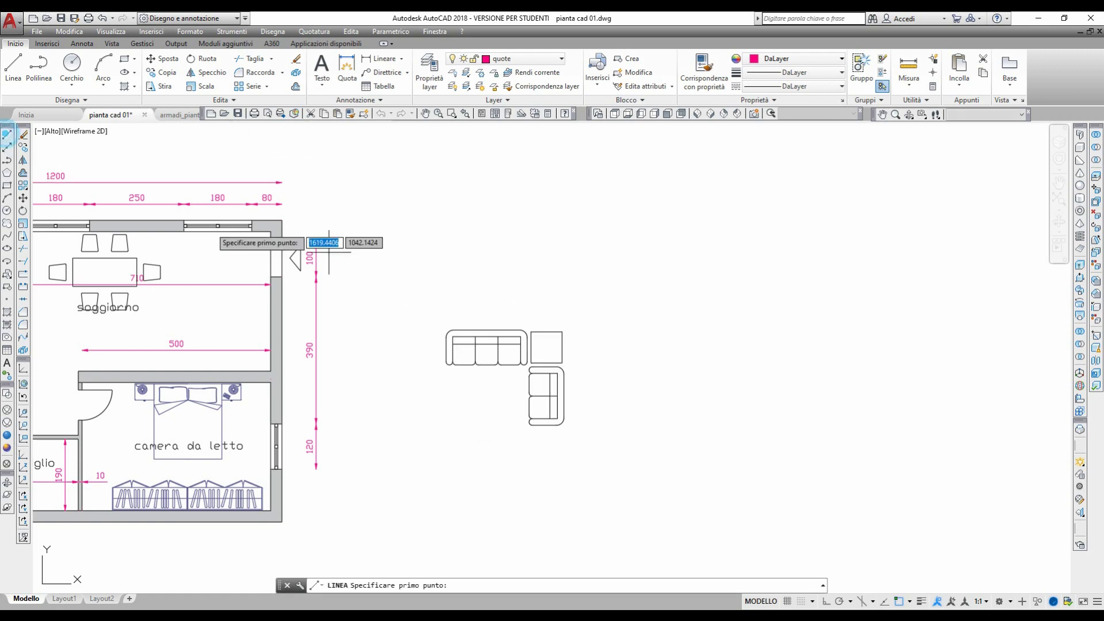
{"action": "left_click", "coordinate": [387, 303]}
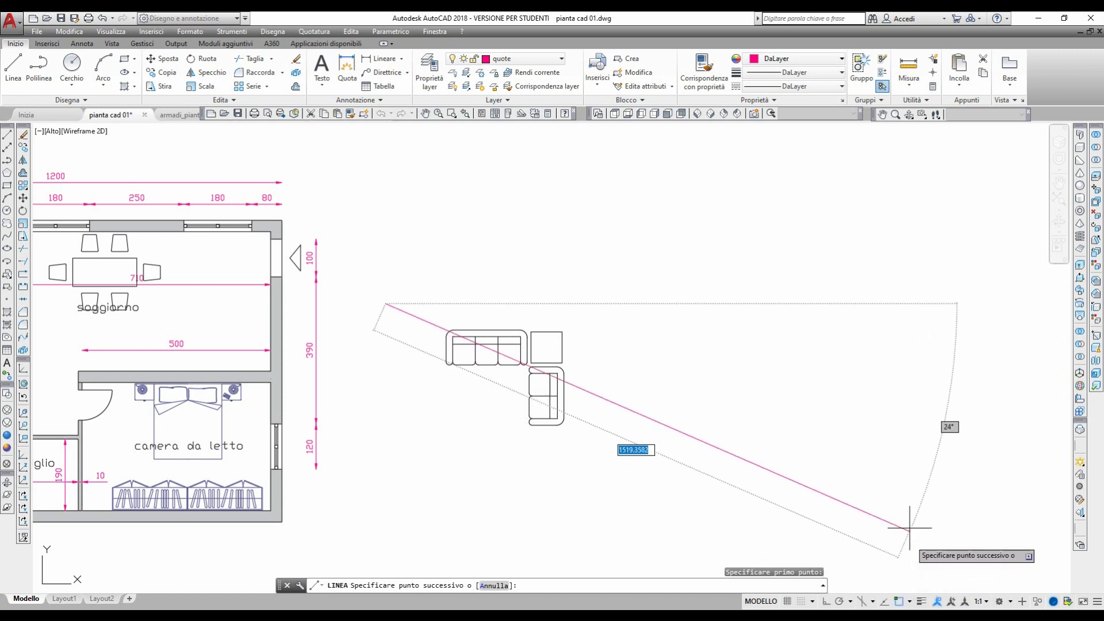
{"action": "left_click", "coordinate": [828, 602]}
{"action": "left_click", "coordinate": [660, 303]}
{"action": "key", "text": "Return"}
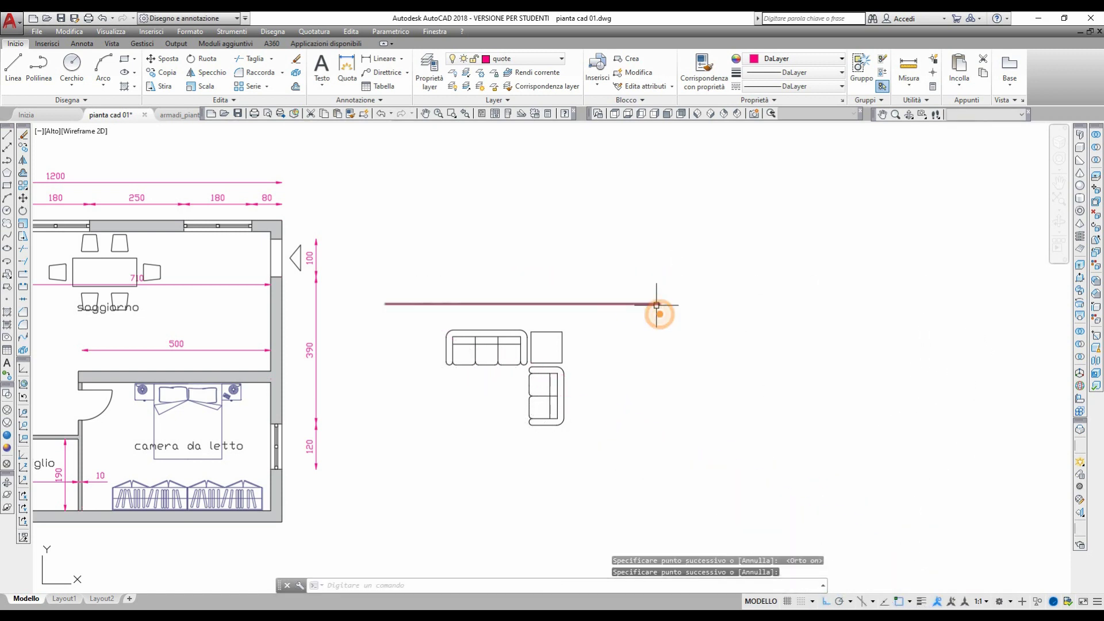
Mirror the sofa across the guide line, keeping the original, then begin erasing the lower sofa.
{"action": "left_click", "coordinate": [23, 160]}
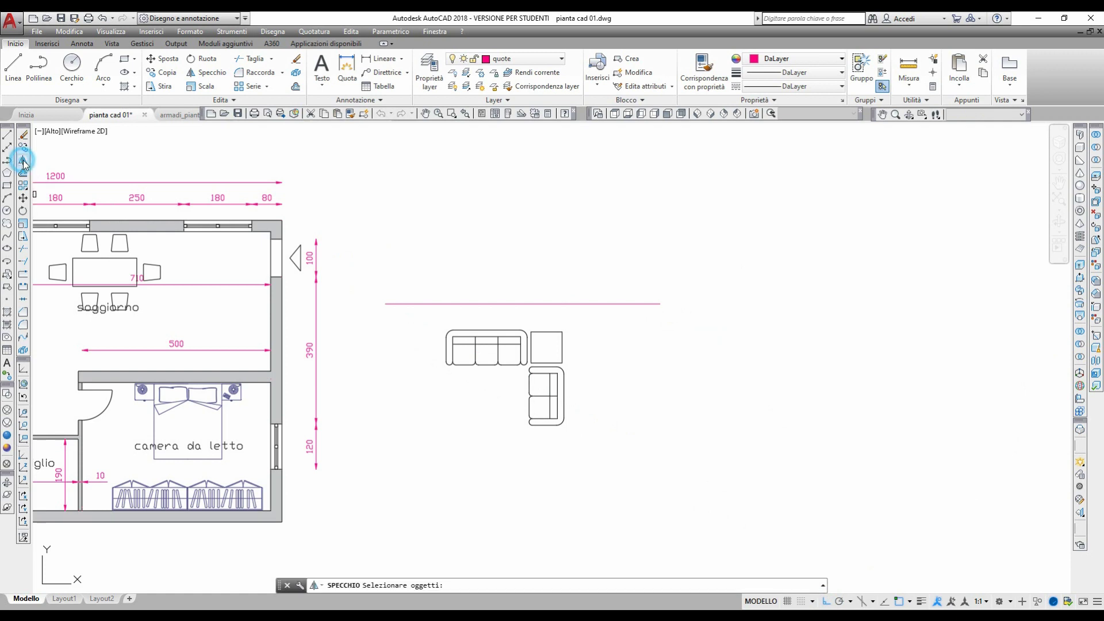
{"action": "left_click", "coordinate": [396, 319]}
{"action": "left_click", "coordinate": [607, 460]}
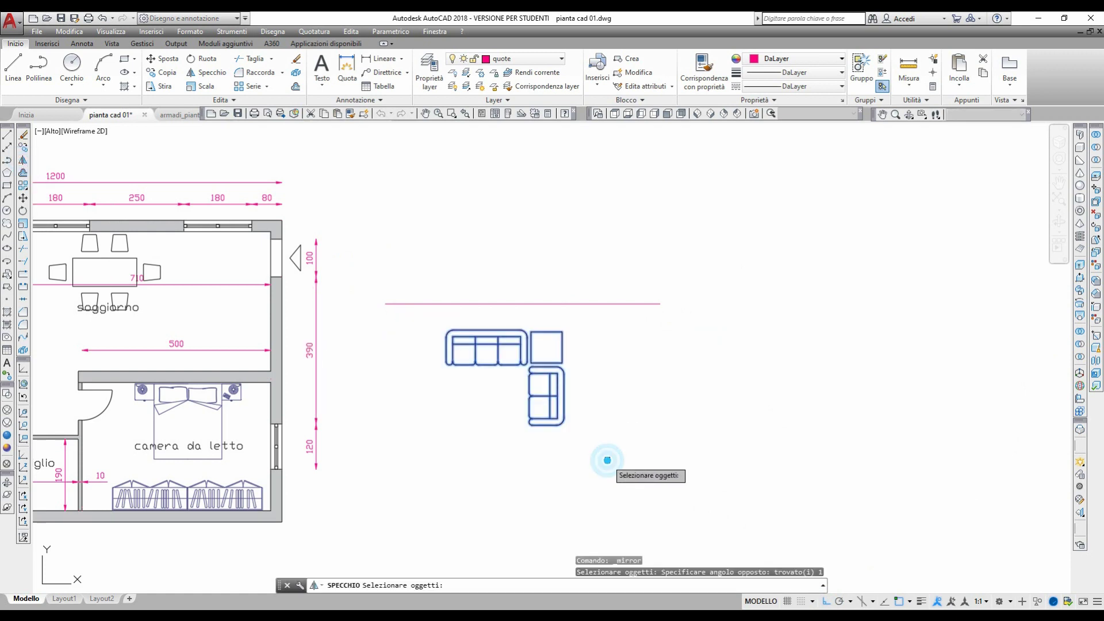
{"action": "key", "text": "Return"}
{"action": "left_click", "coordinate": [404, 303]}
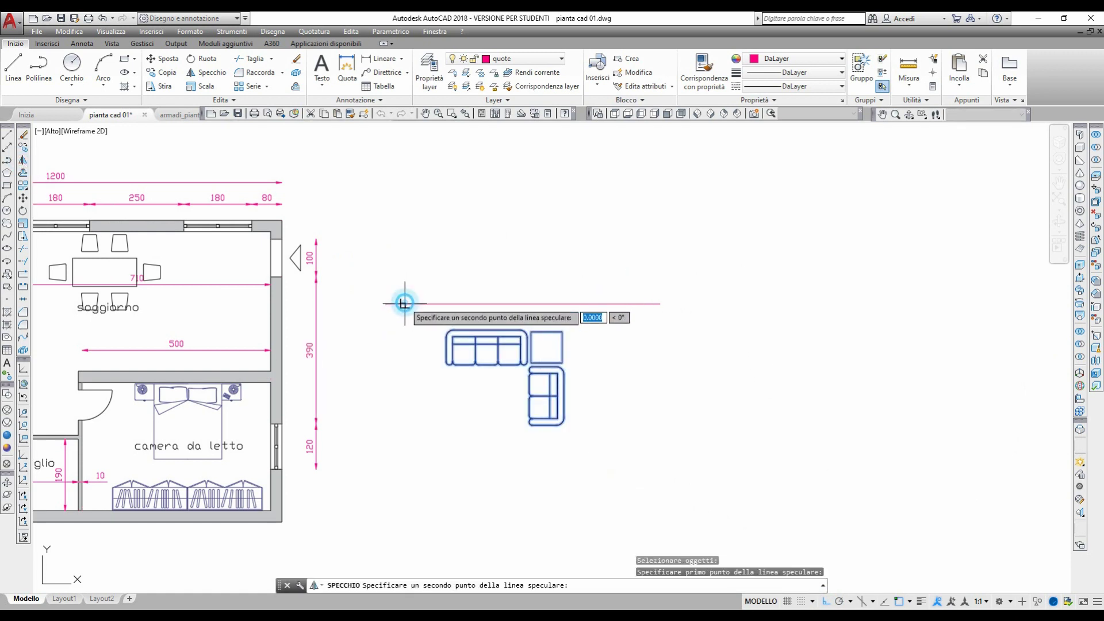
{"action": "left_click", "coordinate": [639, 302]}
{"action": "key", "text": "Return"}
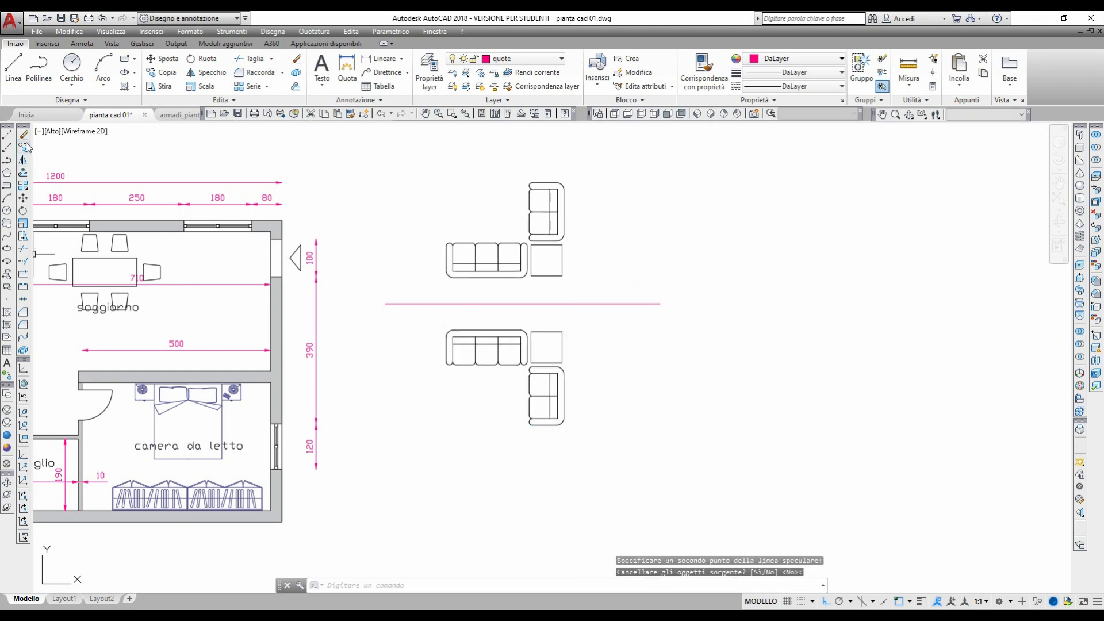
{"action": "left_click", "coordinate": [23, 134]}
{"action": "left_click", "coordinate": [660, 471]}
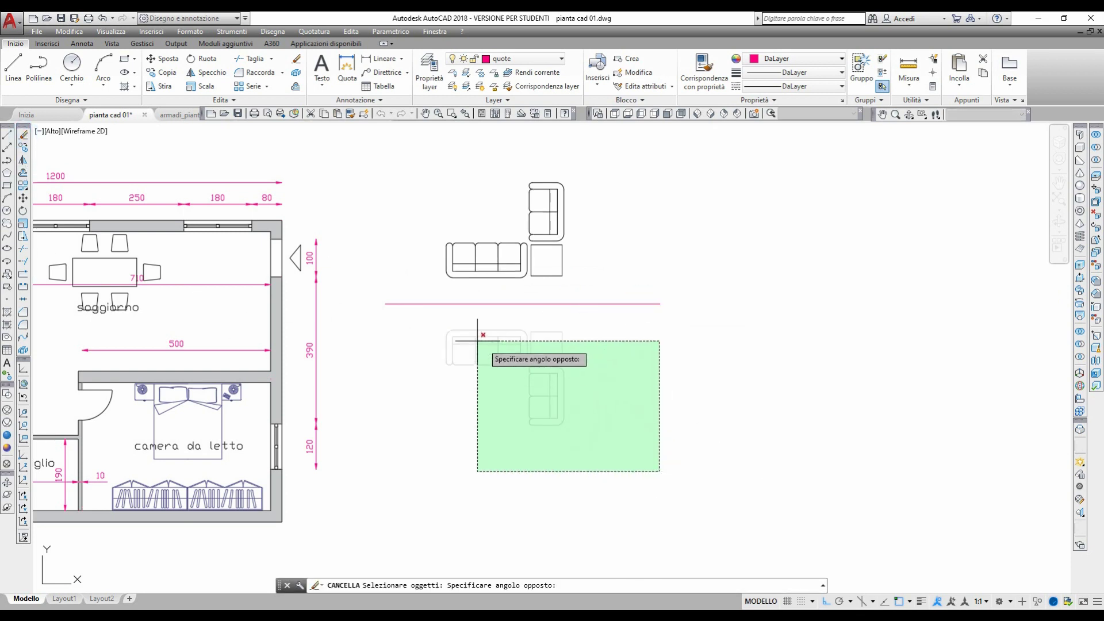
Delete the original lower sofa and the pink guide line.
{"action": "left_click", "coordinate": [412, 296]}
{"action": "key", "text": "Return"}
{"action": "middle_click_drag", "start_coordinate": [434, 323], "coordinate": [726, 380]}
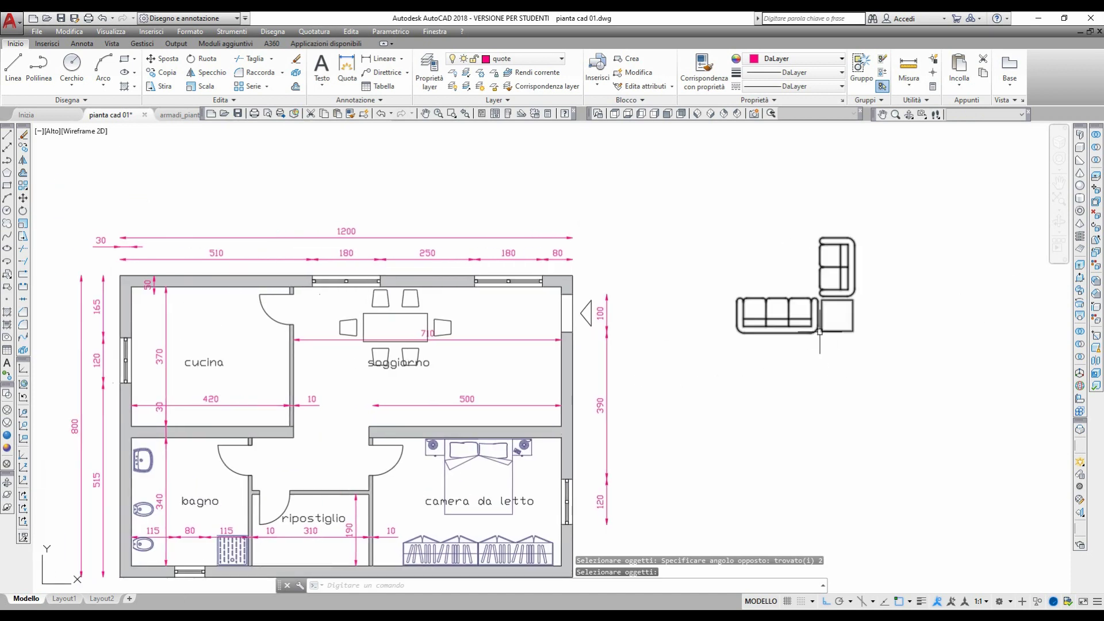
Move the flipped sofa into the soggiorno's lower-right corner against the right wall.
{"action": "left_click", "coordinate": [23, 197]}
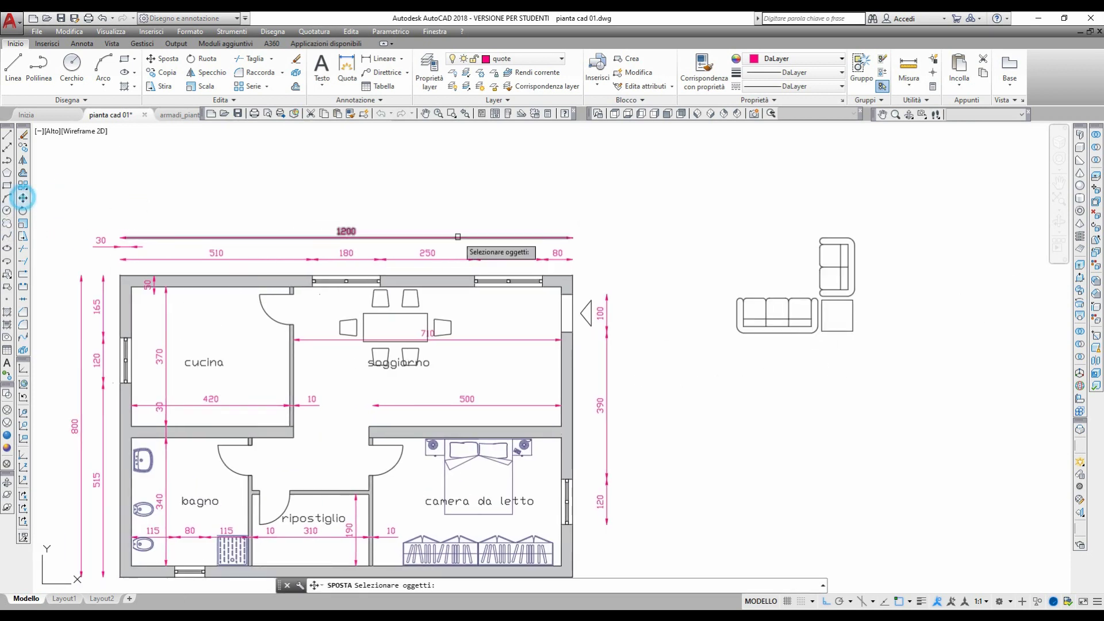
{"action": "left_click", "coordinate": [702, 215]}
{"action": "left_click", "coordinate": [929, 377]}
{"action": "key", "text": "Return"}
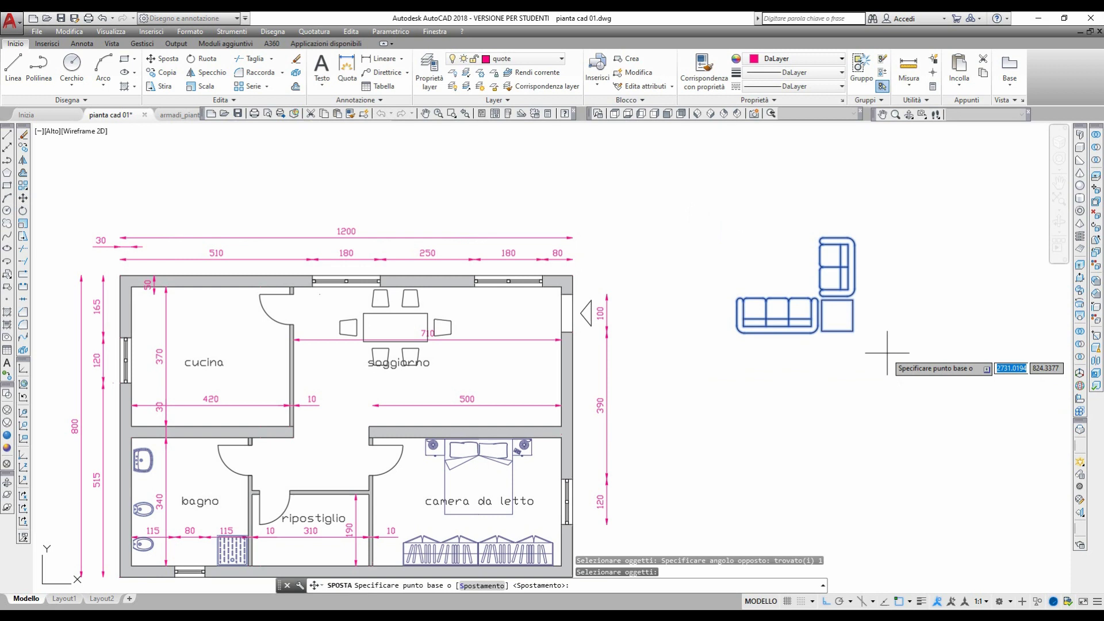
{"action": "left_click", "coordinate": [851, 329]}
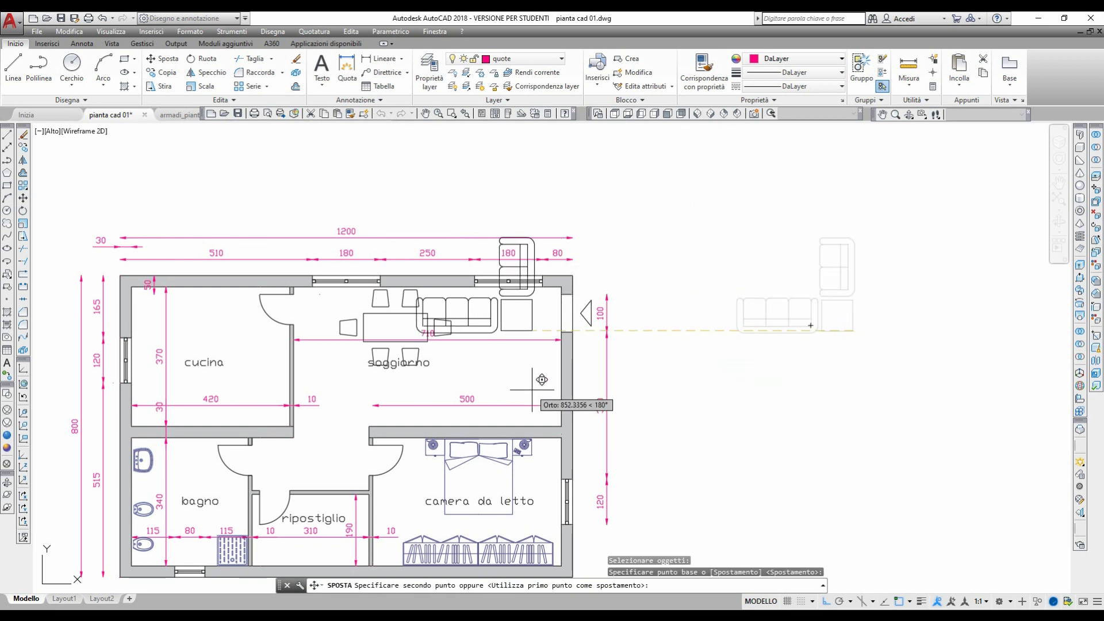
{"action": "left_click", "coordinate": [825, 601]}
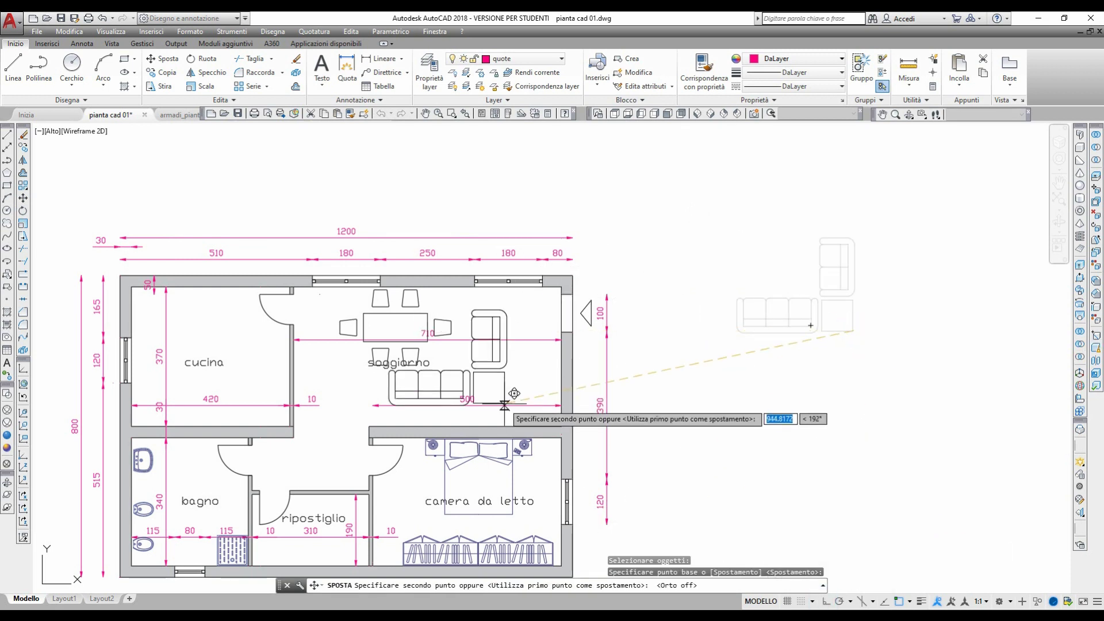
{"action": "scroll", "coordinate": [542, 395], "scroll_direction": "up", "scroll_amount": 2}
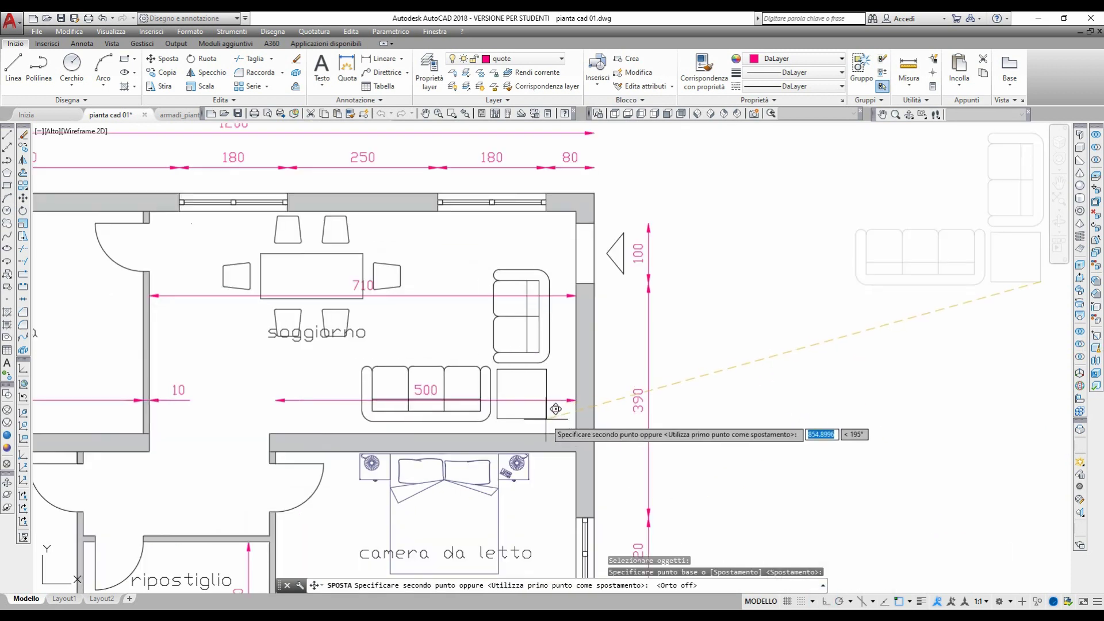
{"action": "left_click", "coordinate": [582, 419]}
{"action": "key", "text": "Return"}
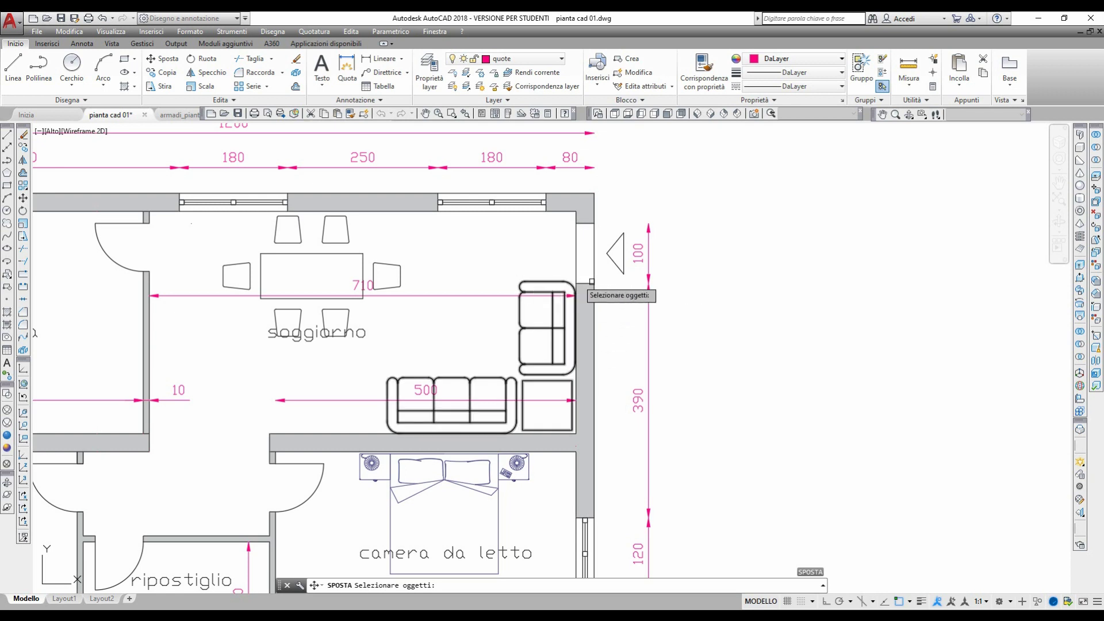
{"action": "scroll", "coordinate": [653, 345], "scroll_direction": "down", "scroll_amount": 2}
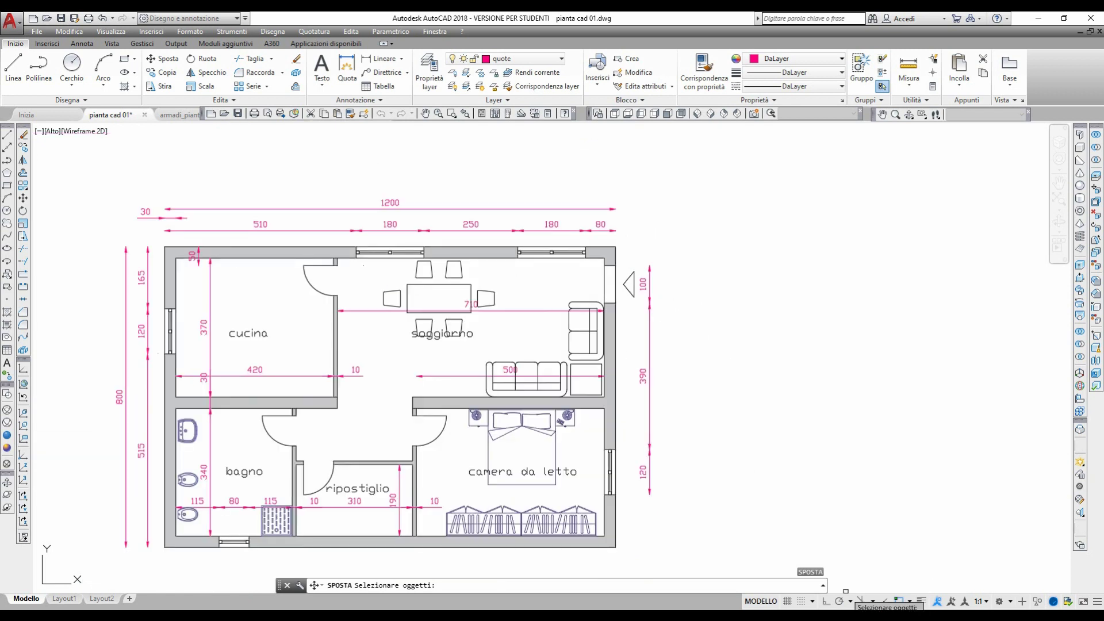
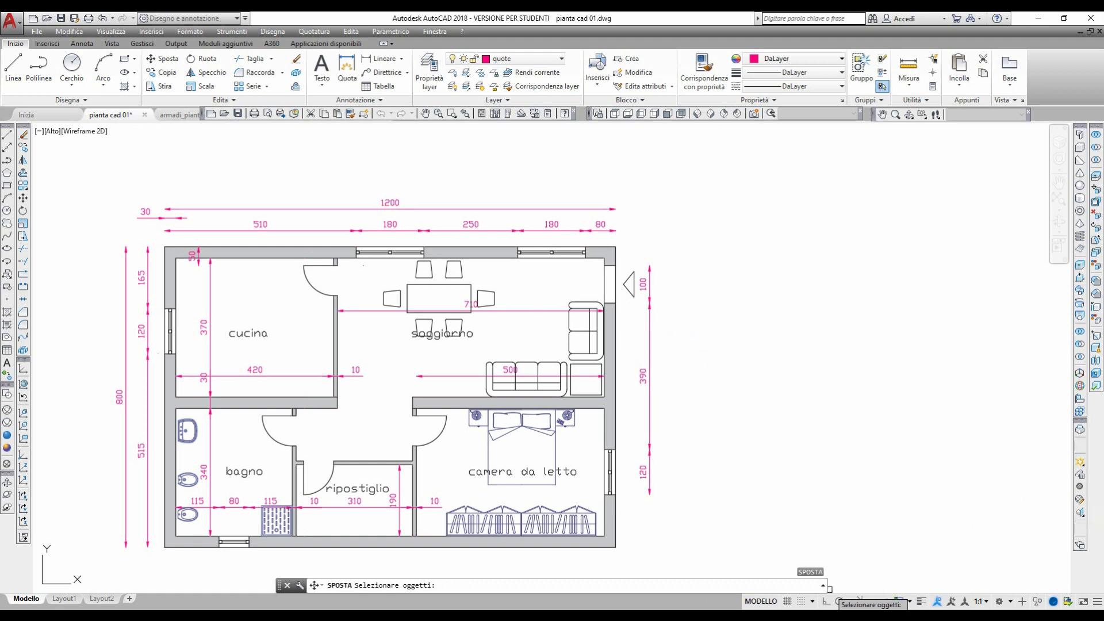
In Archweb, go back to the furniture list, open Cucina 2D and download Top cucina 1.
{"action": "left_click", "coordinate": [779, 616]}
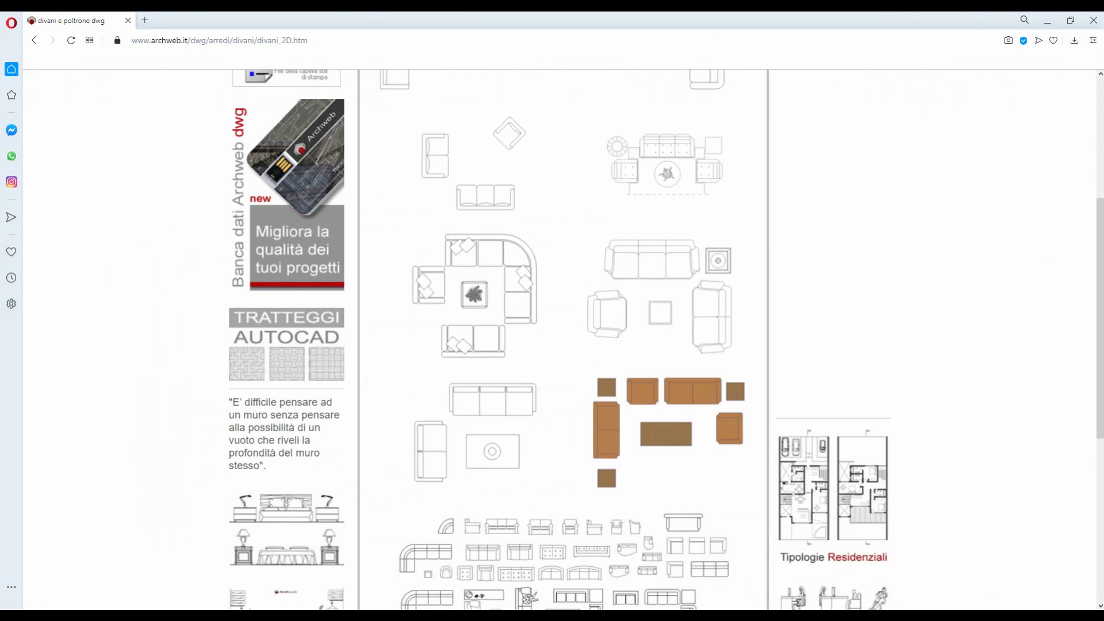
{"action": "left_click", "coordinate": [34, 40]}
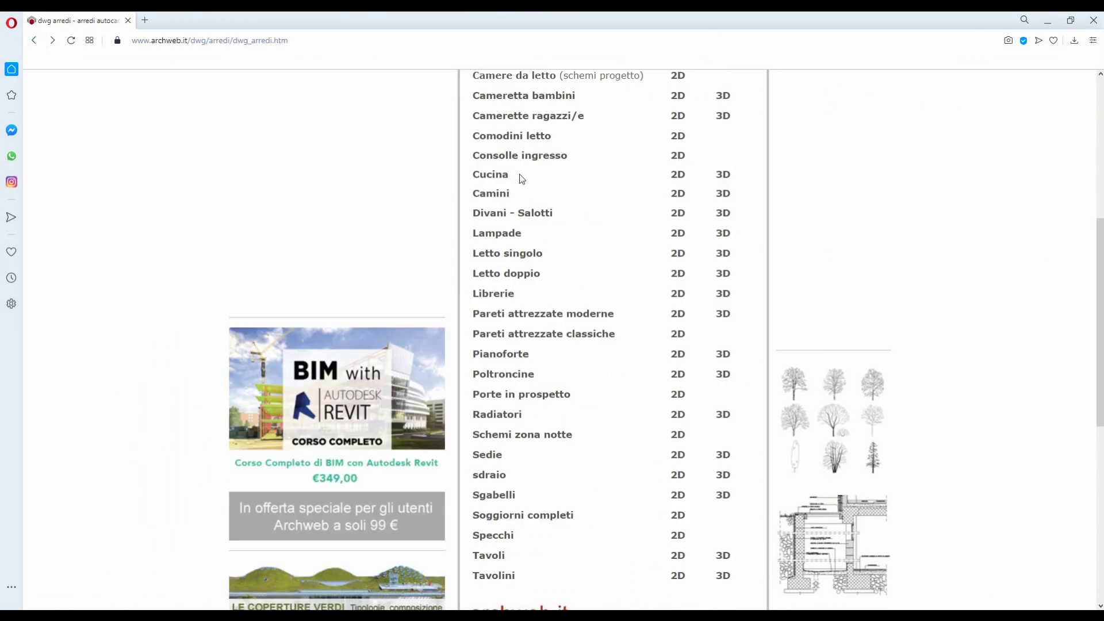
{"action": "left_click", "coordinate": [682, 176]}
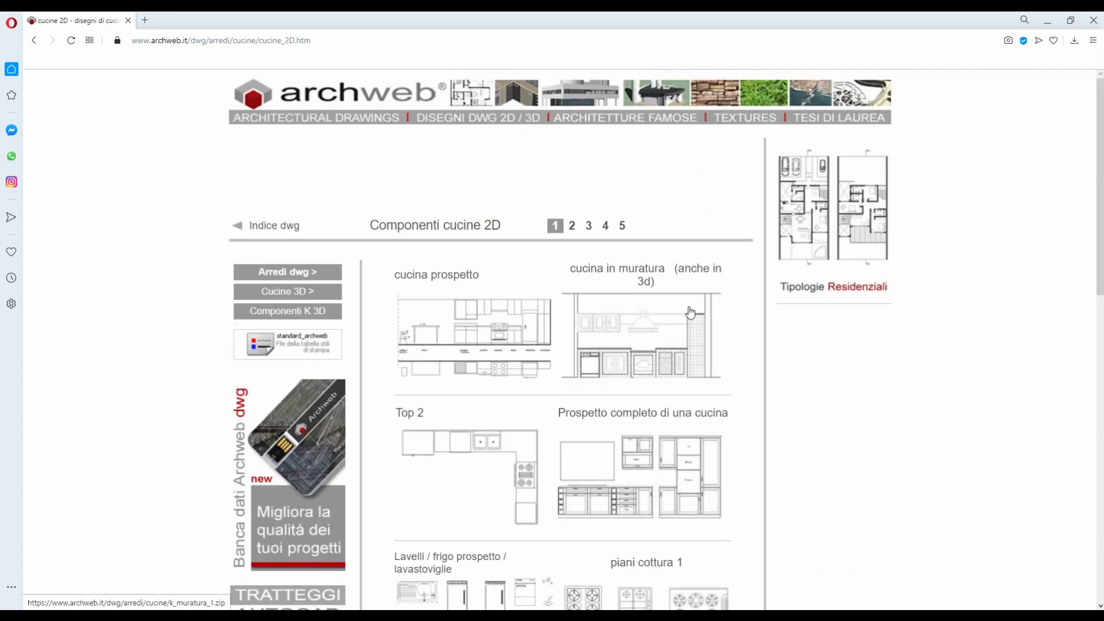
{"action": "left_click", "coordinate": [495, 490]}
Open Top_K.dwg in AutoCAD from the downloaded Top_k (2).zip archive.
{"action": "scroll", "coordinate": [493, 495], "scroll_direction": "down", "scroll_amount": 5}
{"action": "scroll", "coordinate": [604, 431], "scroll_direction": "down", "scroll_amount": 1}
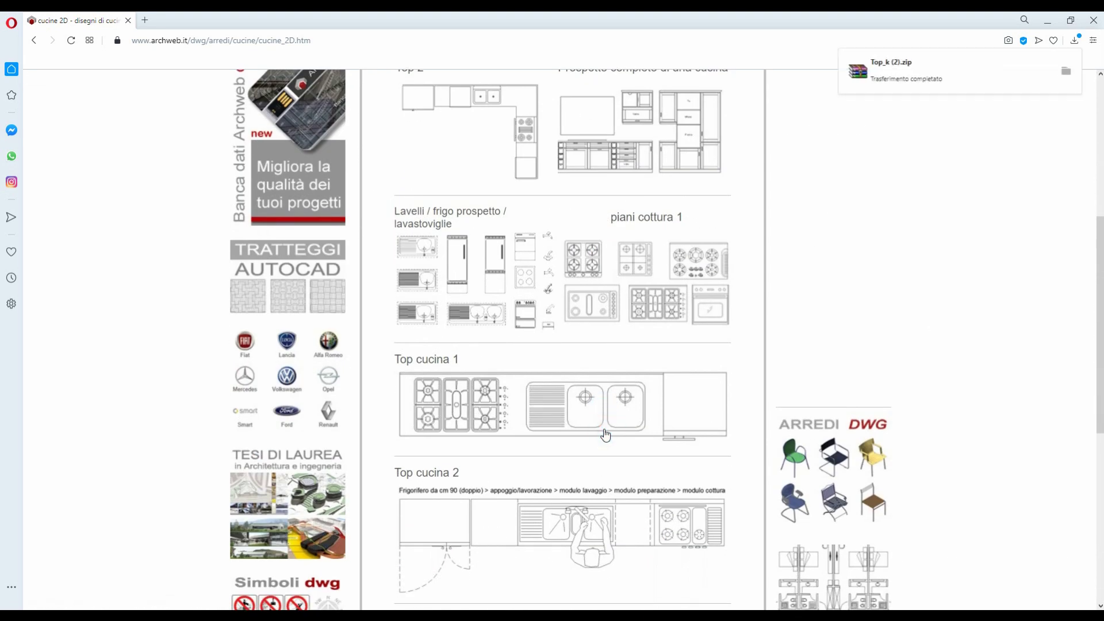
{"action": "left_click", "coordinate": [860, 82]}
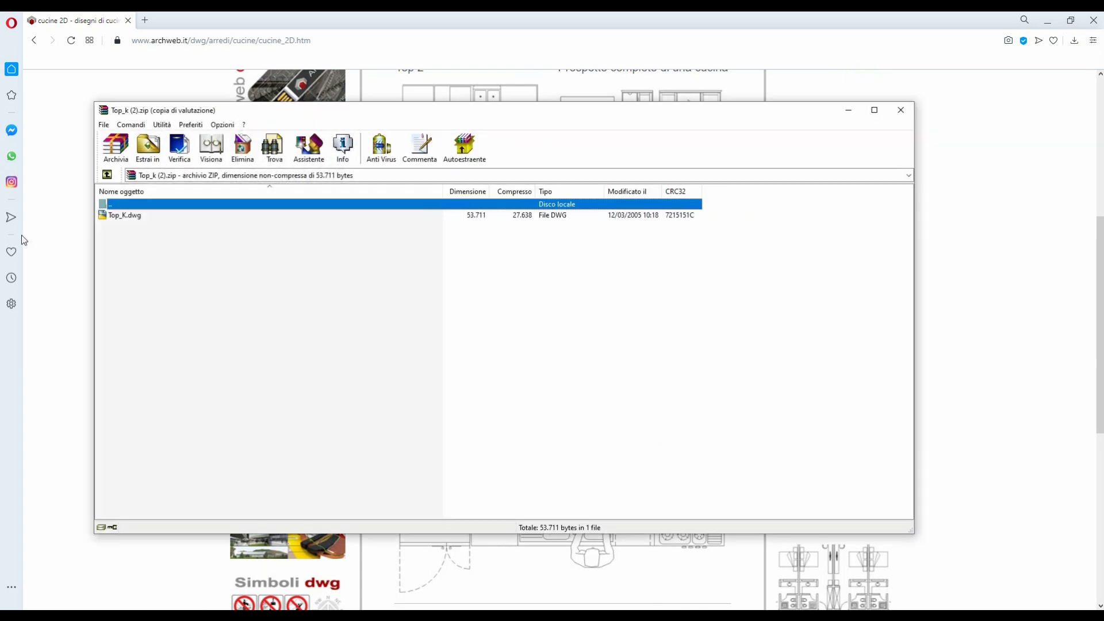
{"action": "double_click", "coordinate": [119, 216]}
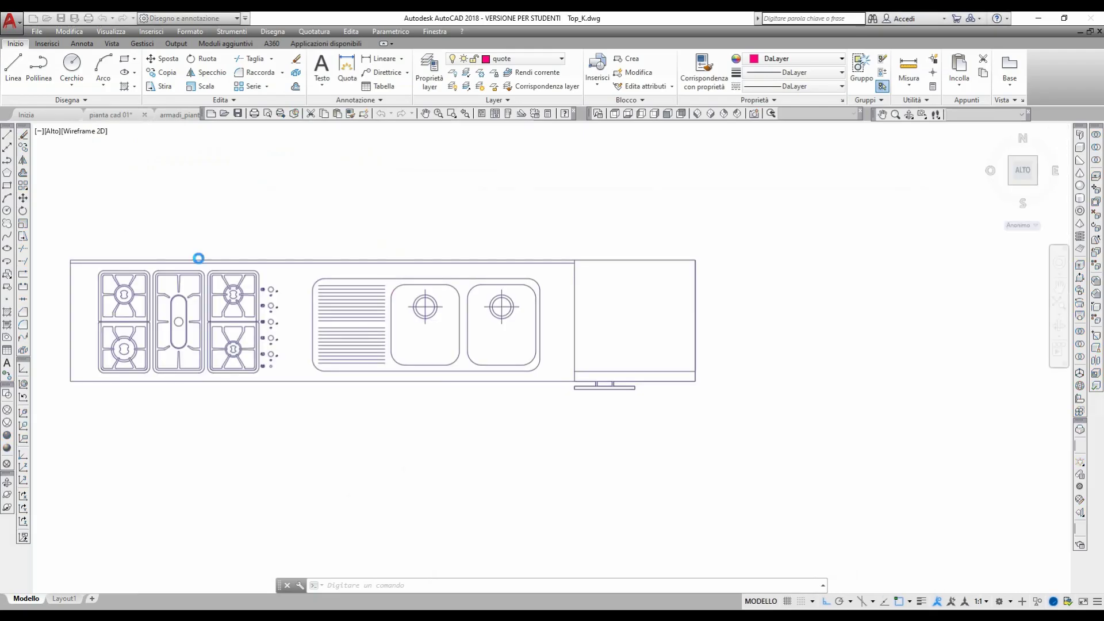
Copy all 784 objects of Top_K.dwg to the clipboard and switch to pianta cad 01.
{"action": "scroll", "coordinate": [391, 351], "scroll_direction": "down", "scroll_amount": 2}
{"action": "middle_click_drag", "start_coordinate": [391, 351], "coordinate": [546, 354]}
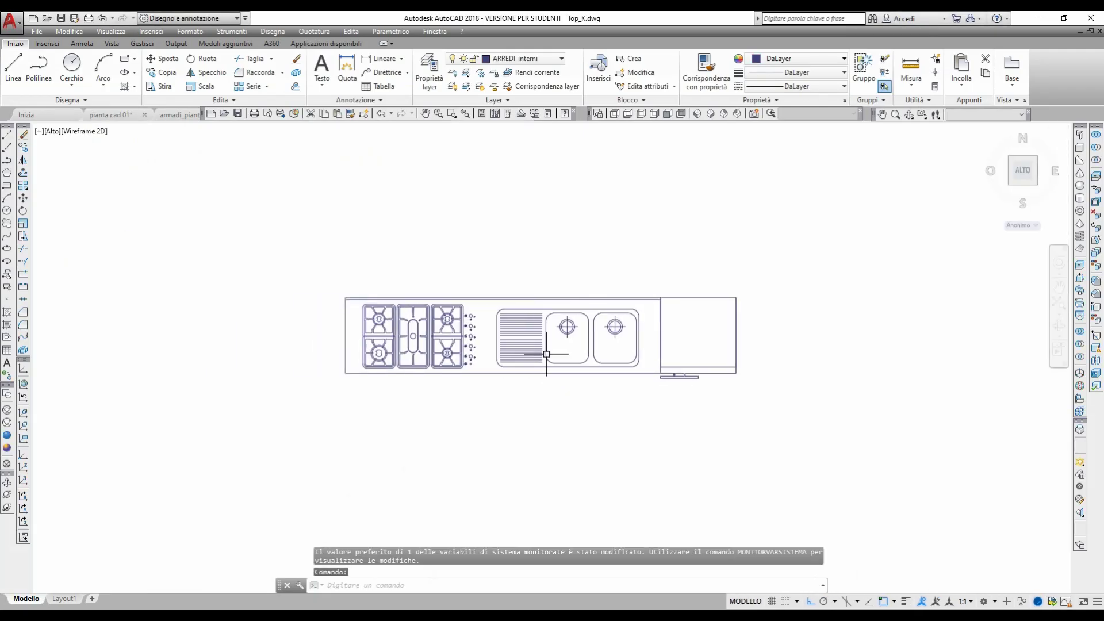
{"action": "left_click", "coordinate": [793, 434]}
{"action": "left_click", "coordinate": [294, 241]}
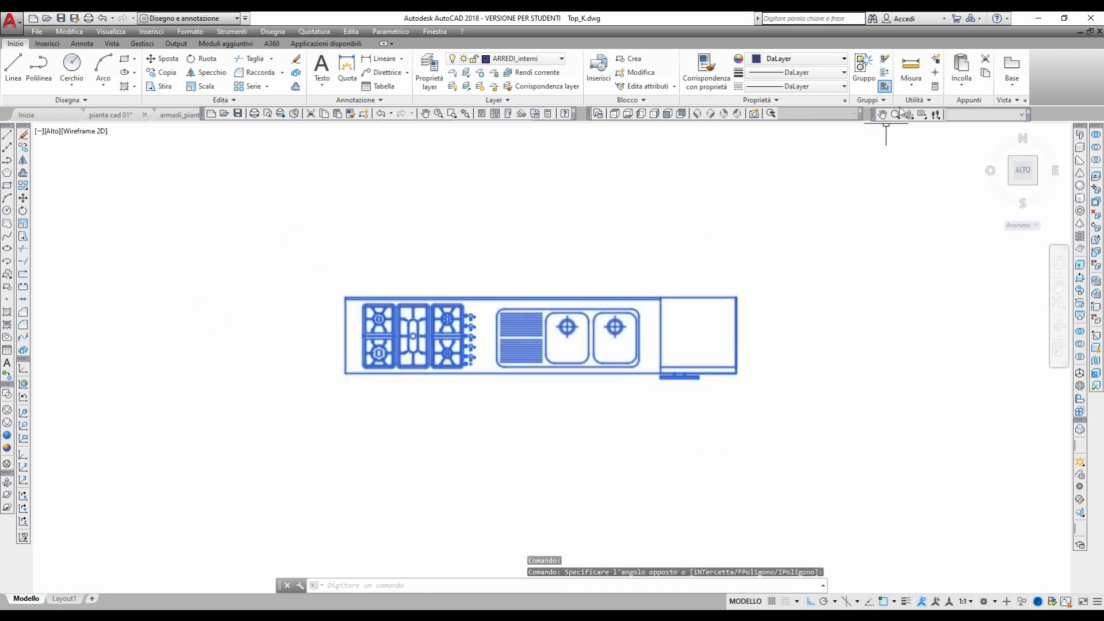
{"action": "left_click", "coordinate": [984, 73]}
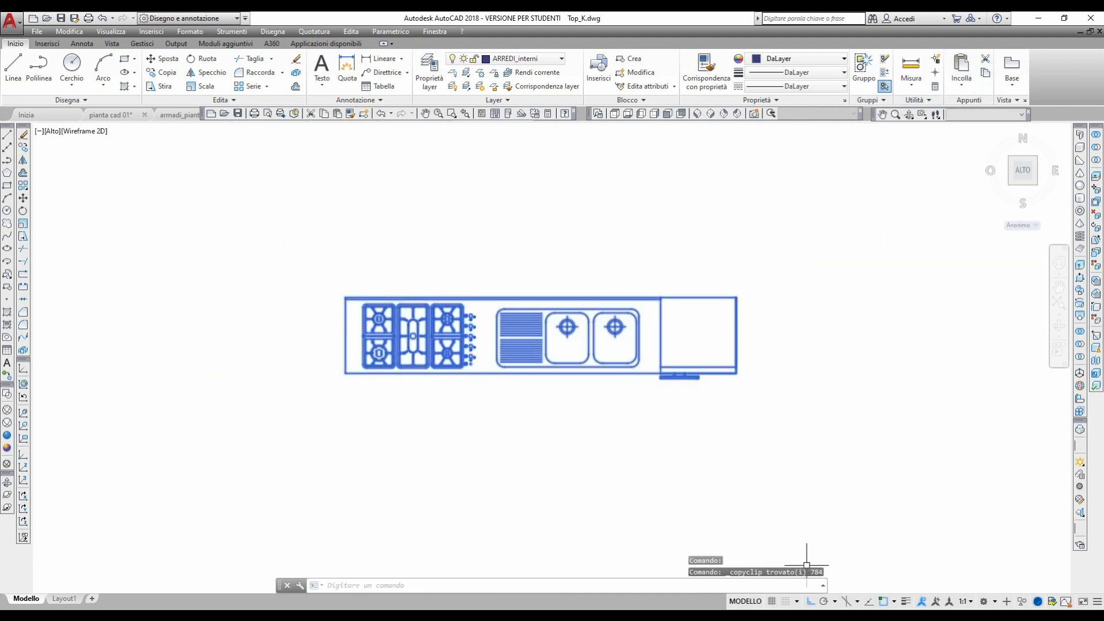
{"action": "left_click", "coordinate": [434, 572]}
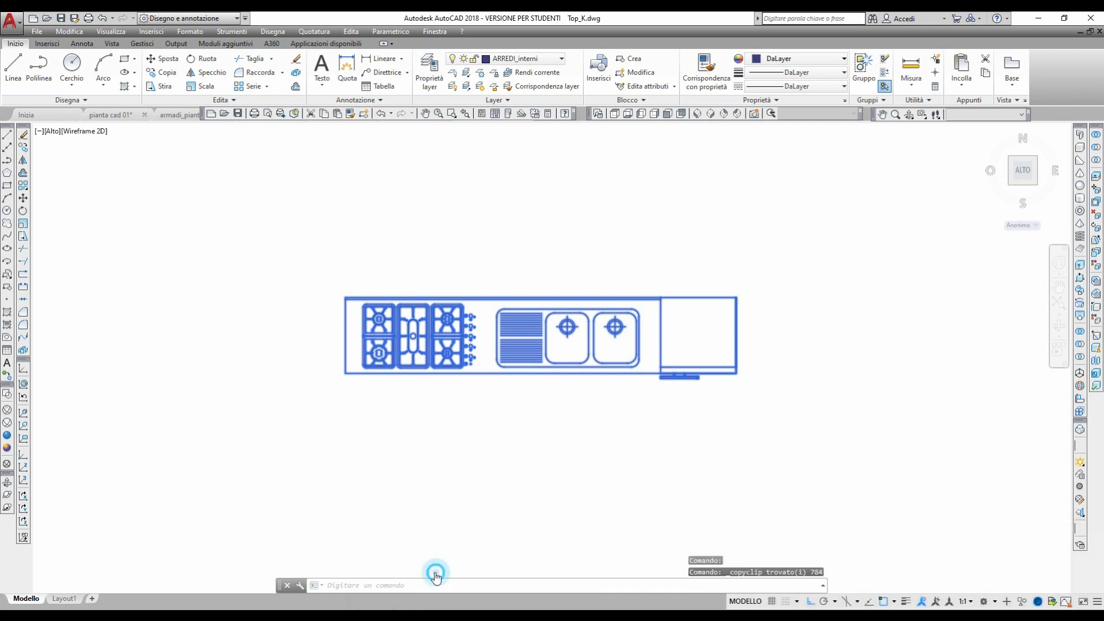
Paste the kitchen counter into pianta cad 01 beside the apartment.
{"action": "left_click", "coordinate": [965, 66]}
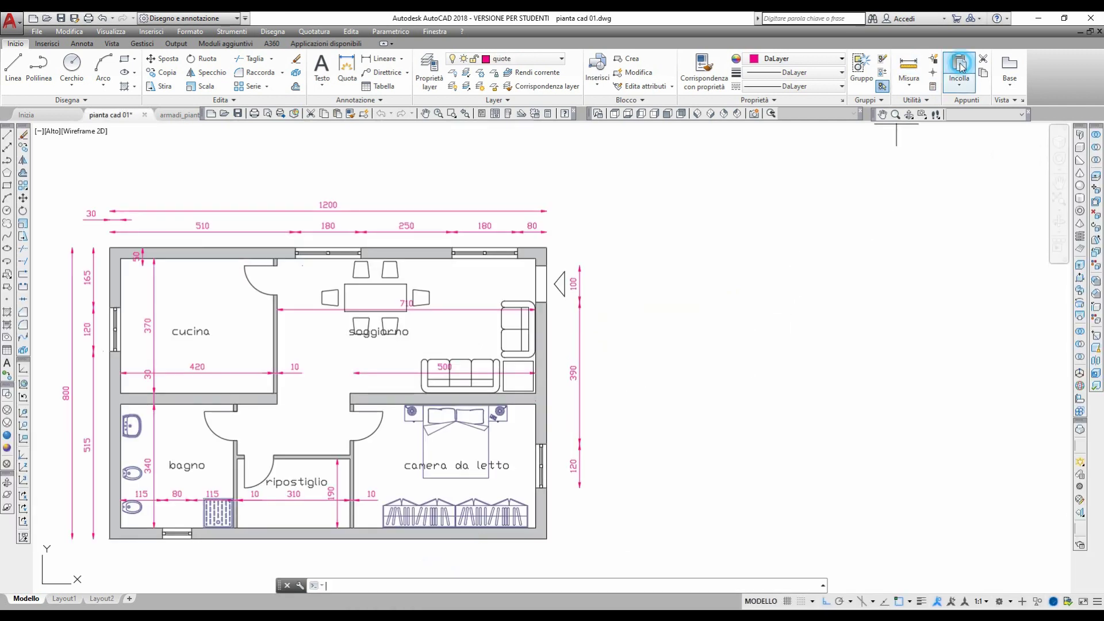
{"action": "scroll", "coordinate": [751, 347], "scroll_direction": "up", "scroll_amount": 4}
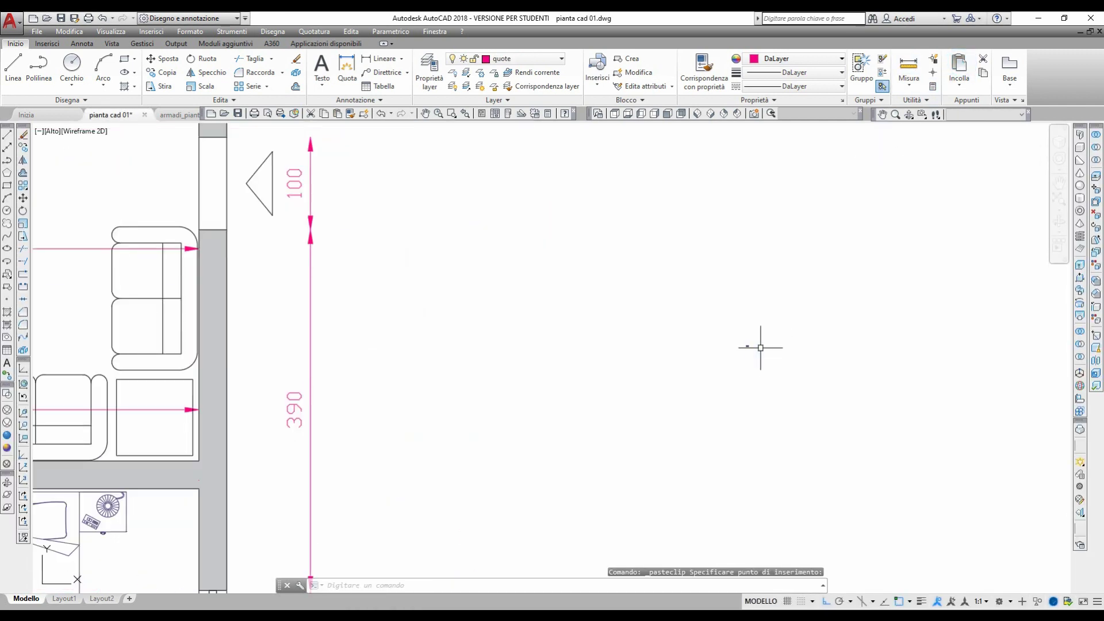
{"action": "scroll", "coordinate": [760, 347], "scroll_direction": "up", "scroll_amount": 5}
{"action": "scroll", "coordinate": [582, 319], "scroll_direction": "up", "scroll_amount": 2}
{"action": "scroll", "coordinate": [598, 402], "scroll_direction": "up", "scroll_amount": 3}
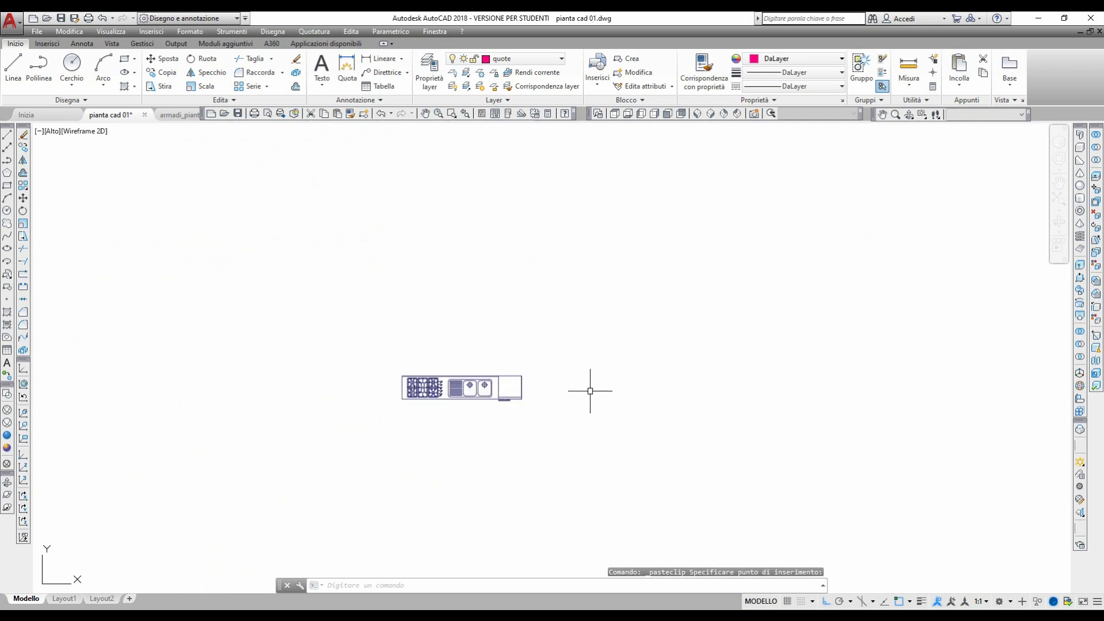
{"action": "scroll", "coordinate": [247, 198], "scroll_direction": "up", "scroll_amount": 2}
{"action": "middle_click_drag", "start_coordinate": [341, 246], "coordinate": [271, 149]}
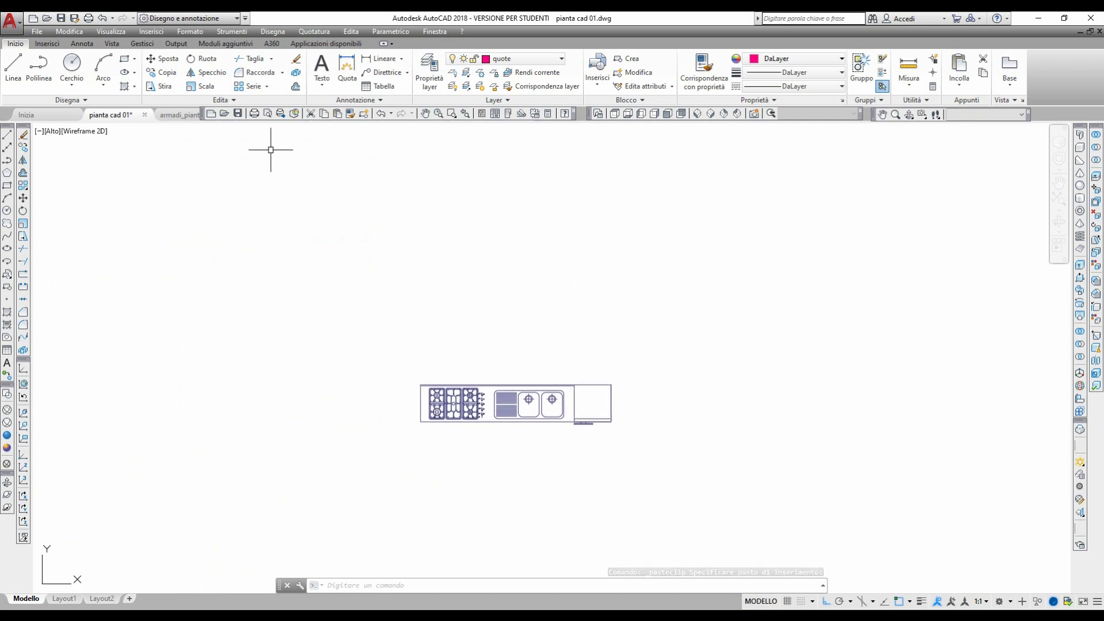
Scale the pasted kitchen counter by a factor of 100 with SCALA.
{"action": "left_click", "coordinate": [201, 86]}
{"action": "left_click", "coordinate": [376, 338]}
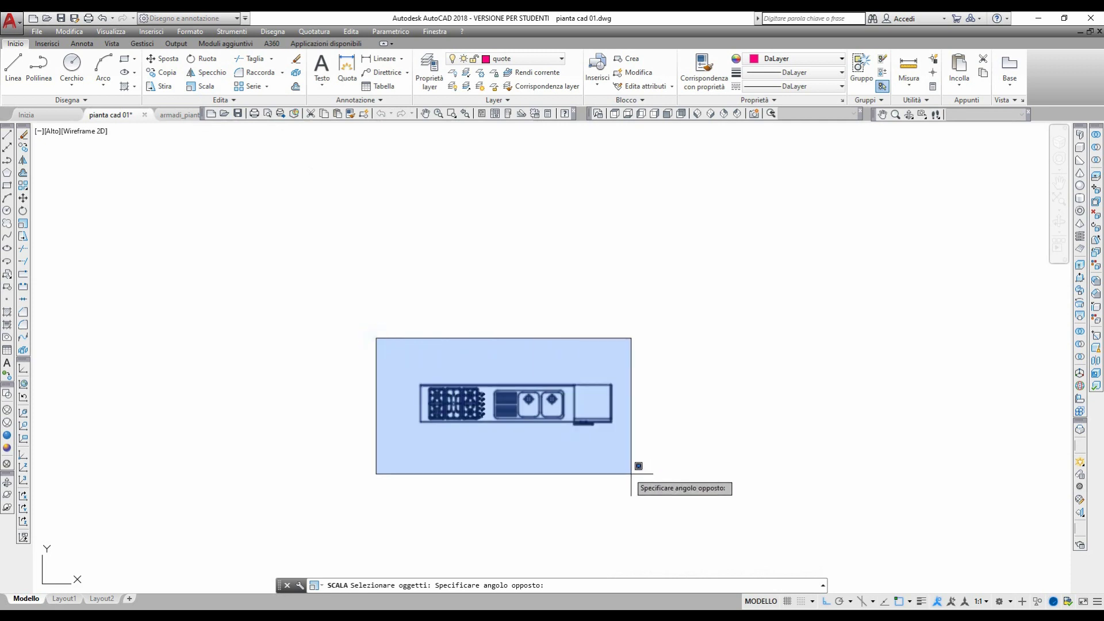
{"action": "left_click", "coordinate": [661, 468]}
{"action": "right_click", "coordinate": [661, 470]}
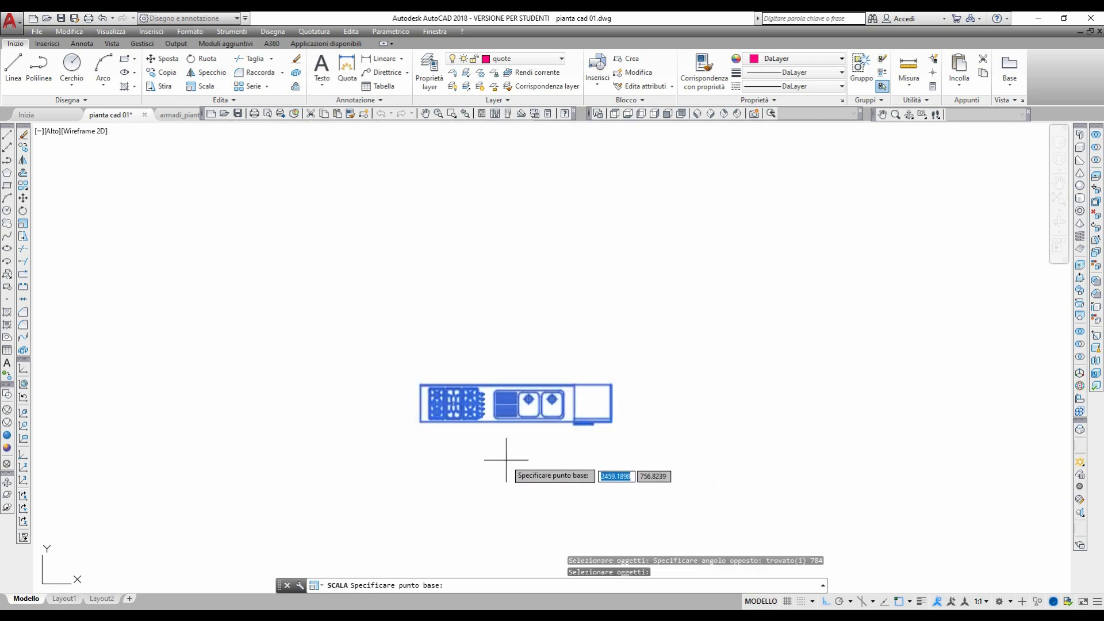
{"action": "left_click", "coordinate": [517, 384]}
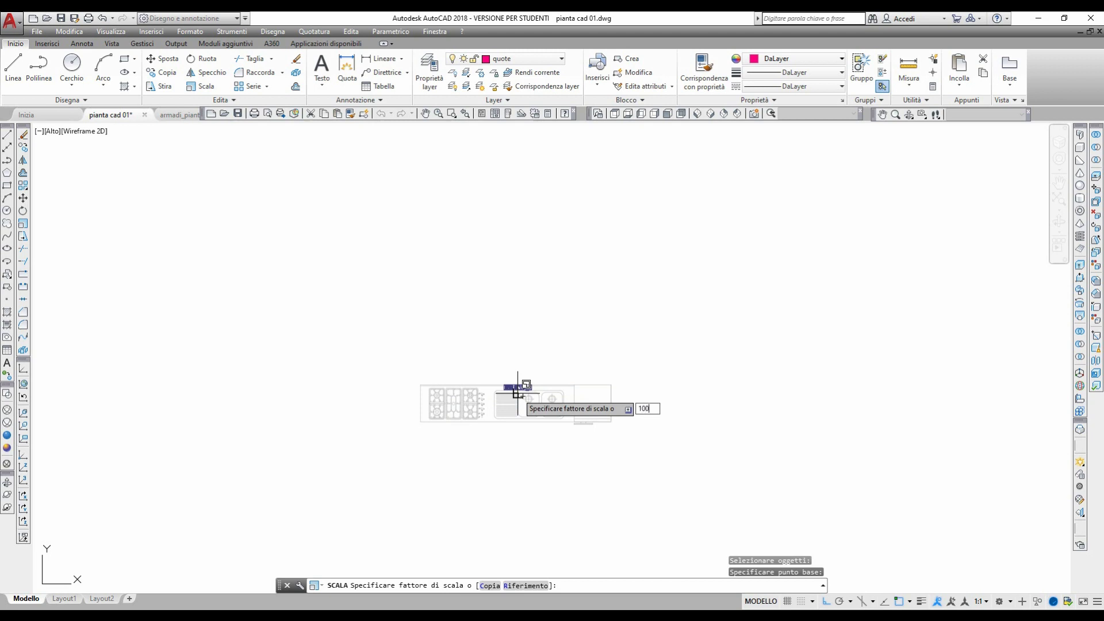
{"action": "key", "text": "Return"}
Pan and zoom to frame the apartment plan with the enlarged counter centred.
{"action": "scroll", "coordinate": [517, 389], "scroll_direction": "down", "scroll_amount": 5}
{"action": "scroll", "coordinate": [520, 396], "scroll_direction": "down", "scroll_amount": 8}
{"action": "scroll", "coordinate": [527, 404], "scroll_direction": "down", "scroll_amount": 5}
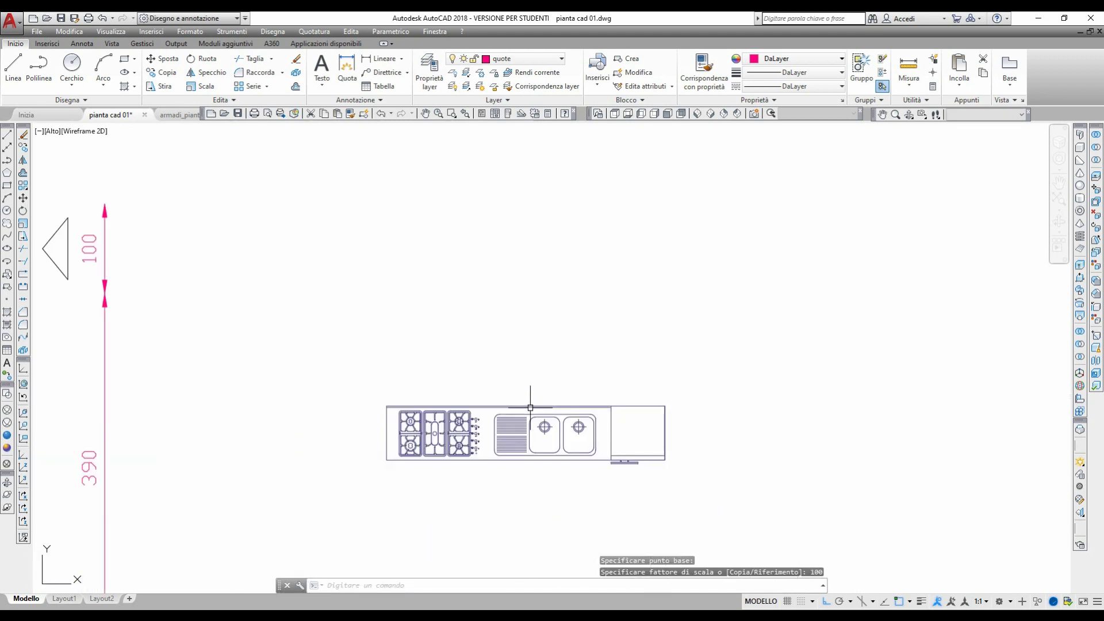
{"action": "middle_click_drag", "start_coordinate": [535, 504], "coordinate": [548, 438]}
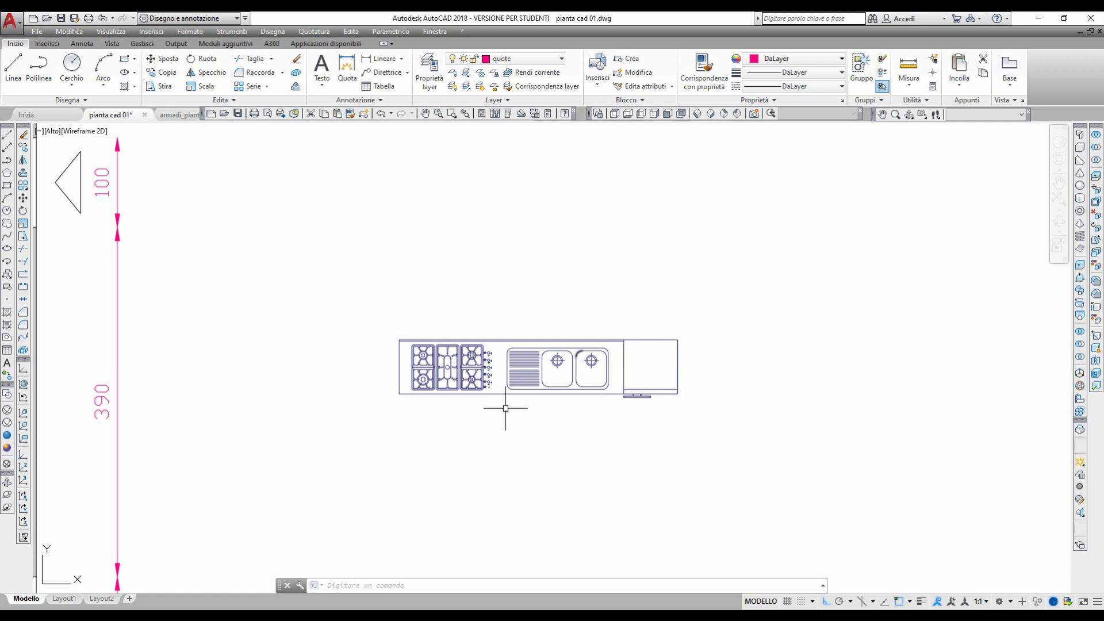
{"action": "middle_click_drag", "start_coordinate": [505, 408], "coordinate": [629, 390]}
{"action": "scroll", "coordinate": [629, 390], "scroll_direction": "down", "scroll_amount": 3}
{"action": "middle_click_drag", "start_coordinate": [229, 439], "coordinate": [502, 397]}
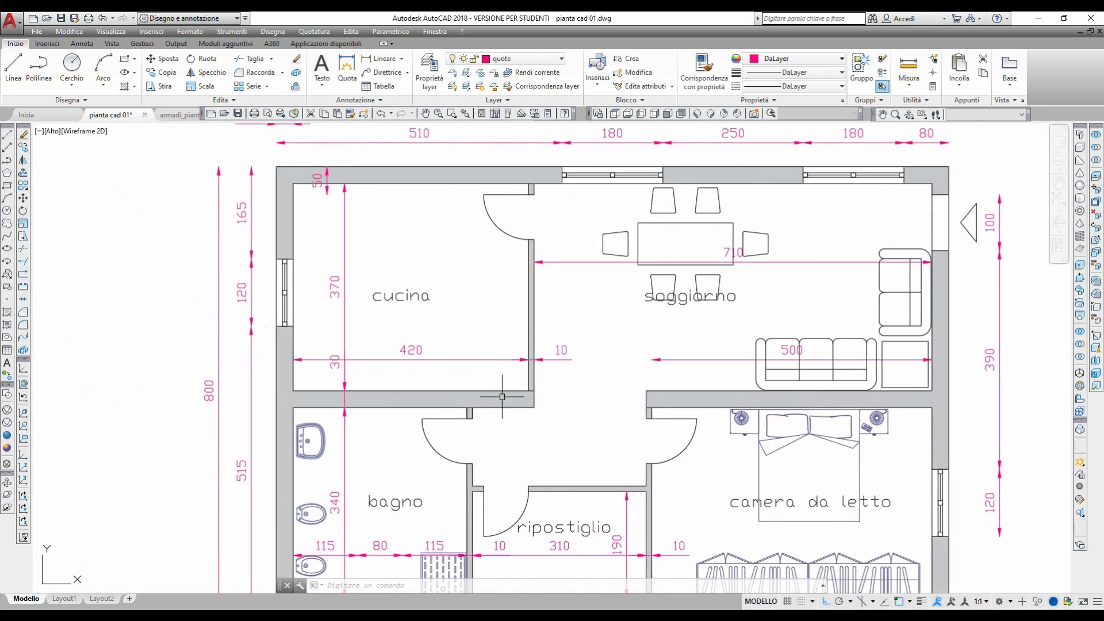
{"action": "scroll", "coordinate": [734, 386], "scroll_direction": "down", "scroll_amount": 2}
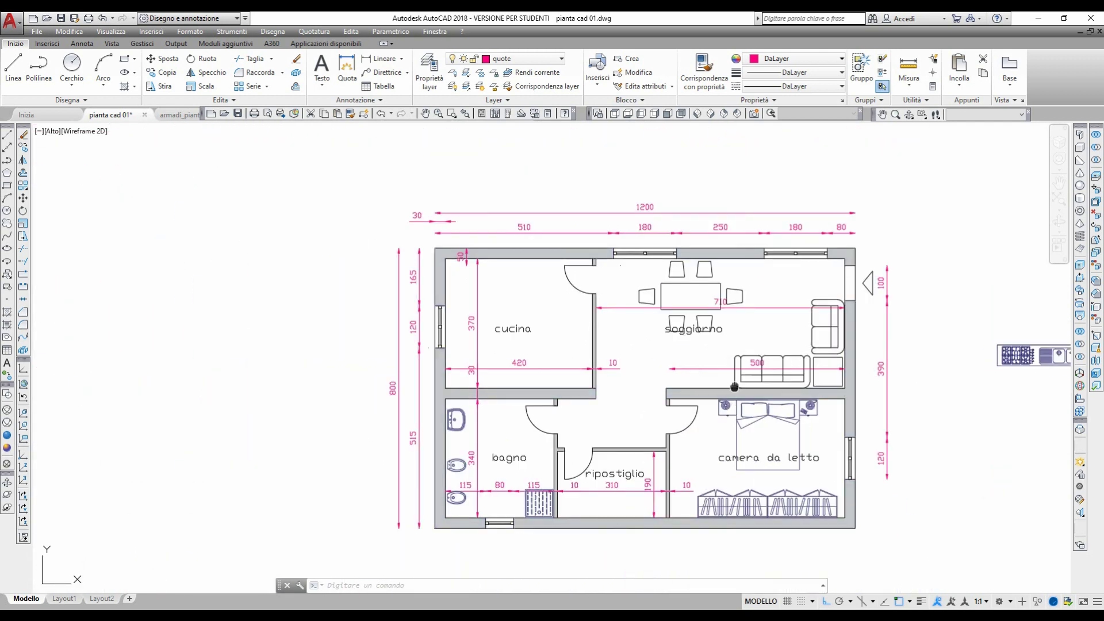
{"action": "middle_click_drag", "start_coordinate": [734, 387], "coordinate": [253, 377]}
{"action": "scroll", "coordinate": [292, 377], "scroll_direction": "up", "scroll_amount": 4}
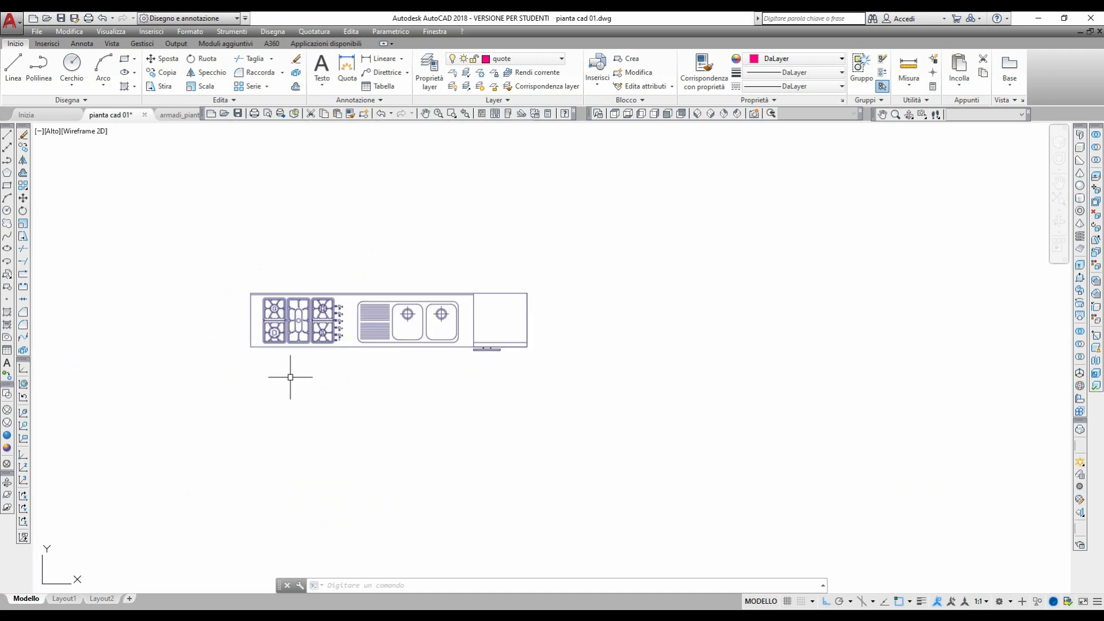
Draw a horizontal line above the kitchen counter to use as a mirror axis.
{"action": "left_click", "coordinate": [8, 134]}
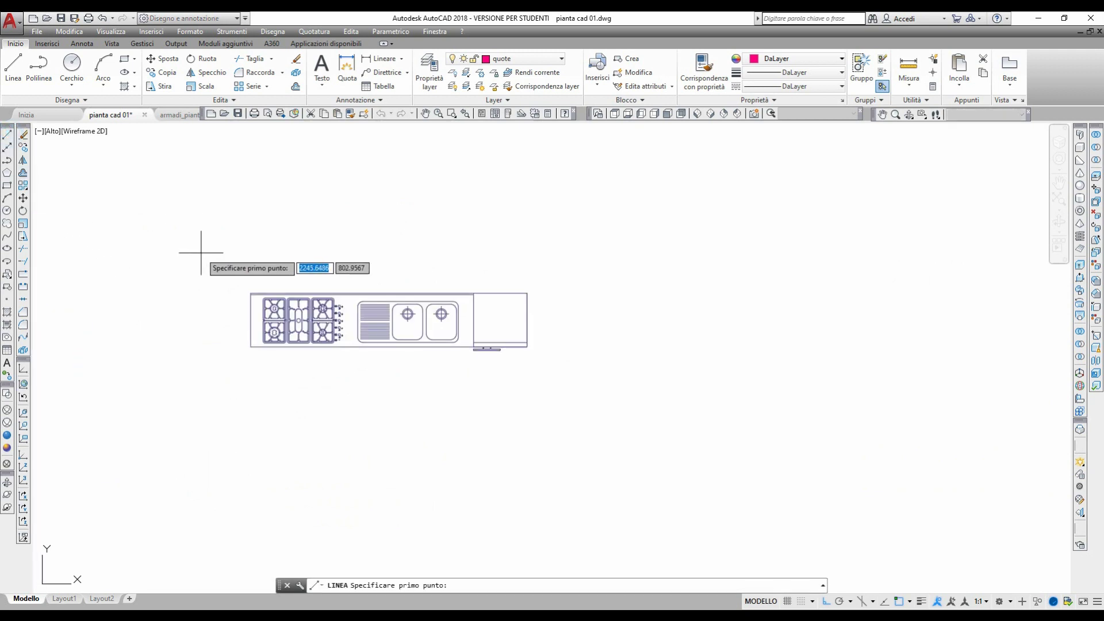
{"action": "left_click", "coordinate": [199, 248]}
{"action": "left_click", "coordinate": [660, 248]}
{"action": "key", "text": "Return"}
{"action": "middle_click_drag", "start_coordinate": [333, 440], "coordinate": [451, 438]}
{"action": "middle_click_drag", "start_coordinate": [603, 385], "coordinate": [623, 424]}
{"action": "key", "text": "Escape"}
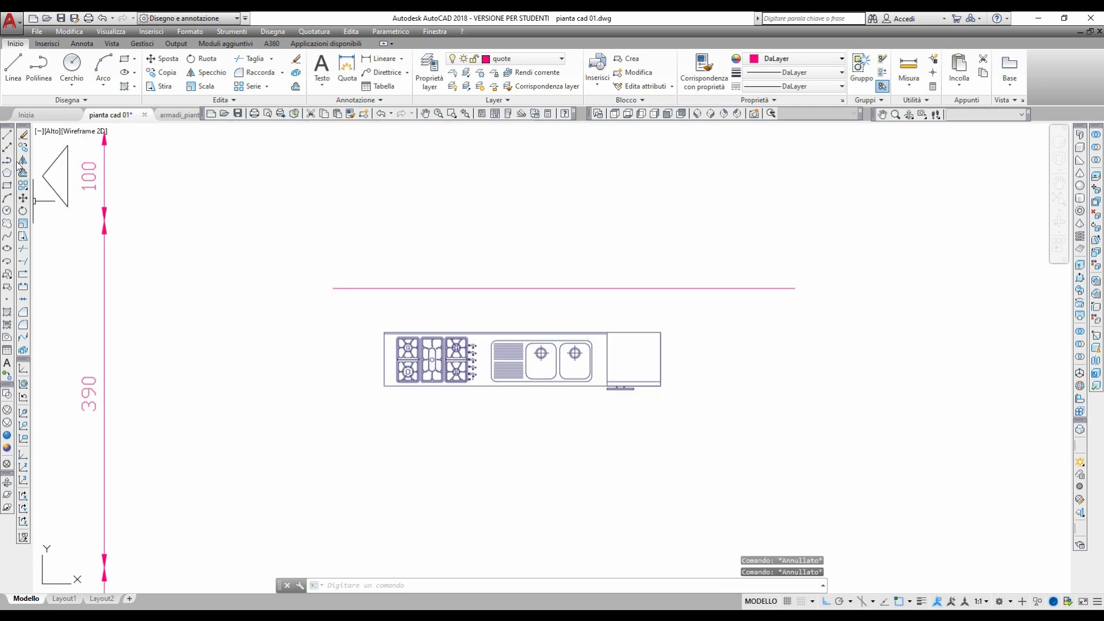
Mirror the kitchen counter across the magenta line, keeping the original for now.
{"action": "left_click", "coordinate": [23, 160]}
{"action": "left_click", "coordinate": [365, 322]}
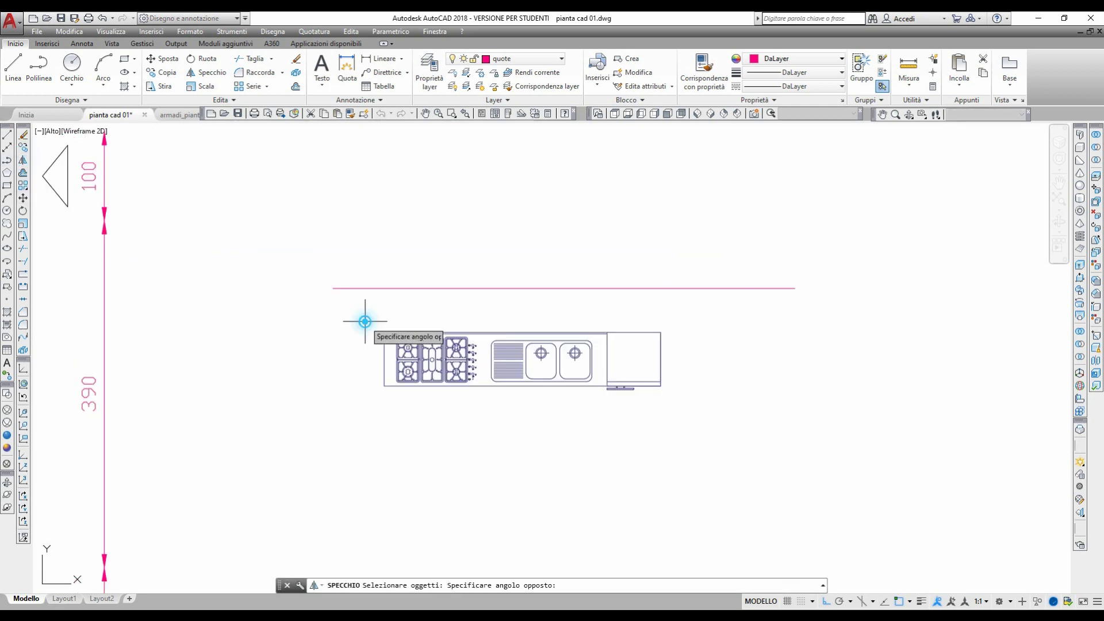
{"action": "left_click", "coordinate": [671, 419]}
{"action": "key", "text": "Return"}
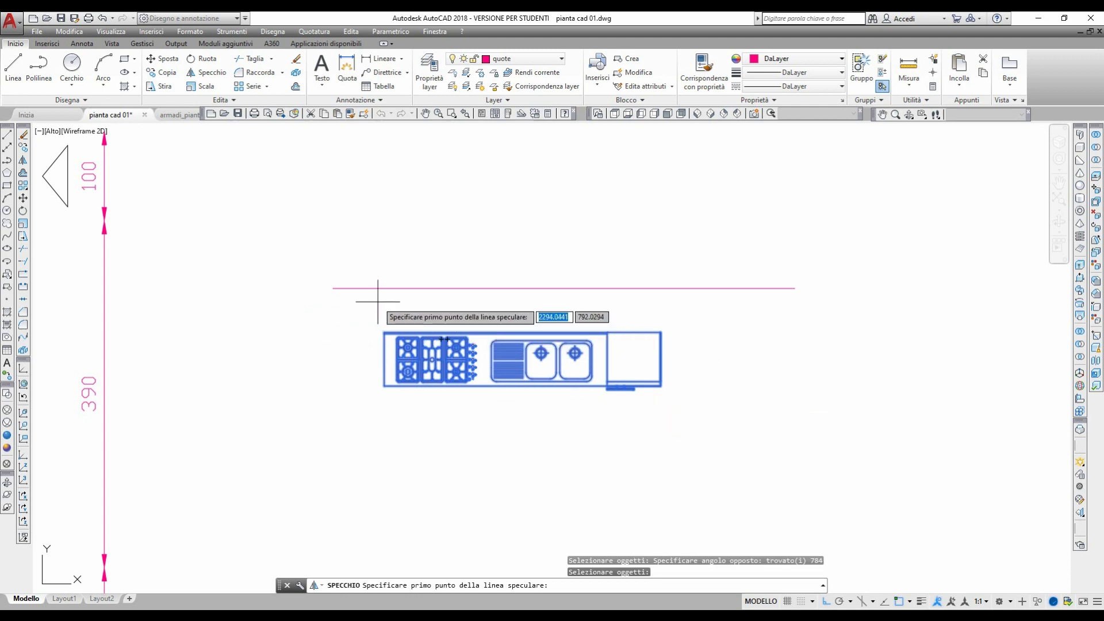
{"action": "left_click", "coordinate": [365, 288]}
{"action": "left_click", "coordinate": [714, 288]}
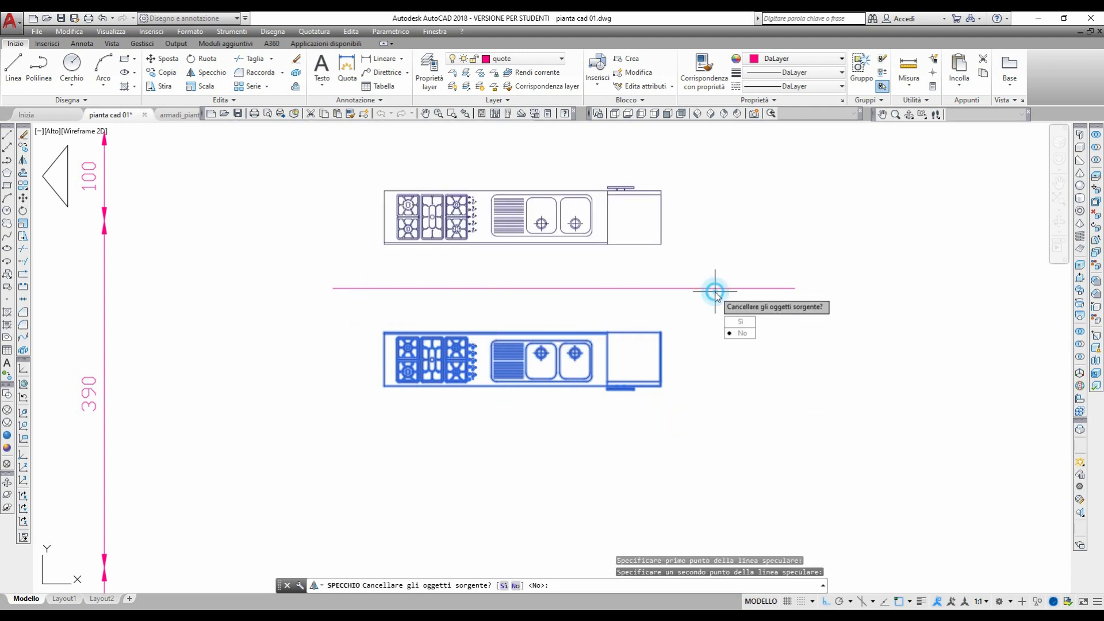
{"action": "key", "text": "Return"}
Erase the lower original counter with a crossing window.
{"action": "left_click", "coordinate": [23, 149]}
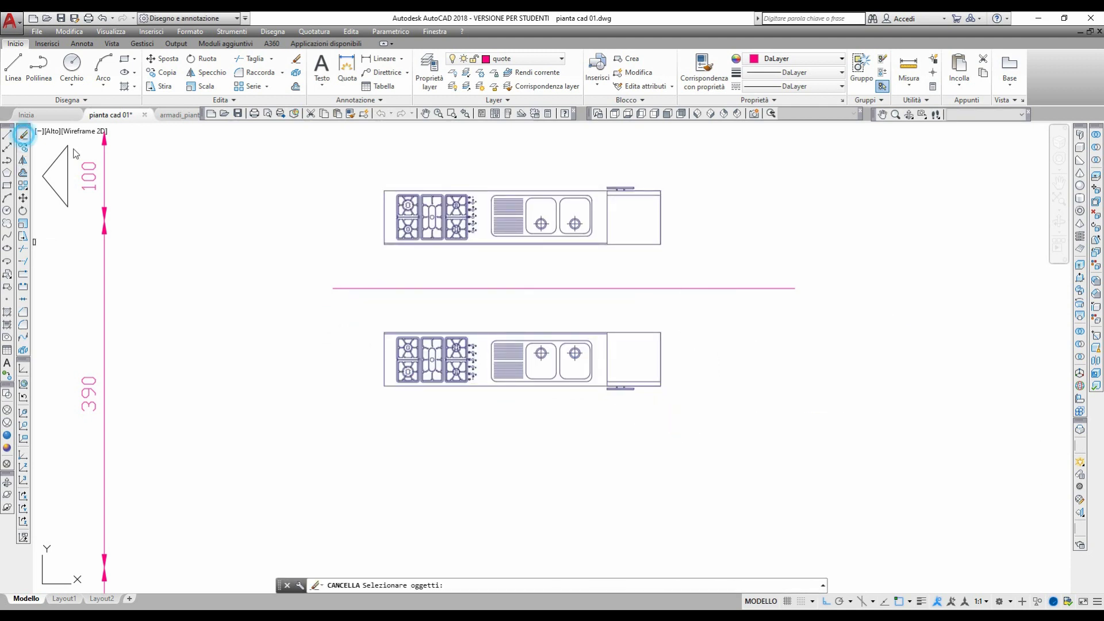
{"action": "left_click", "coordinate": [759, 414]}
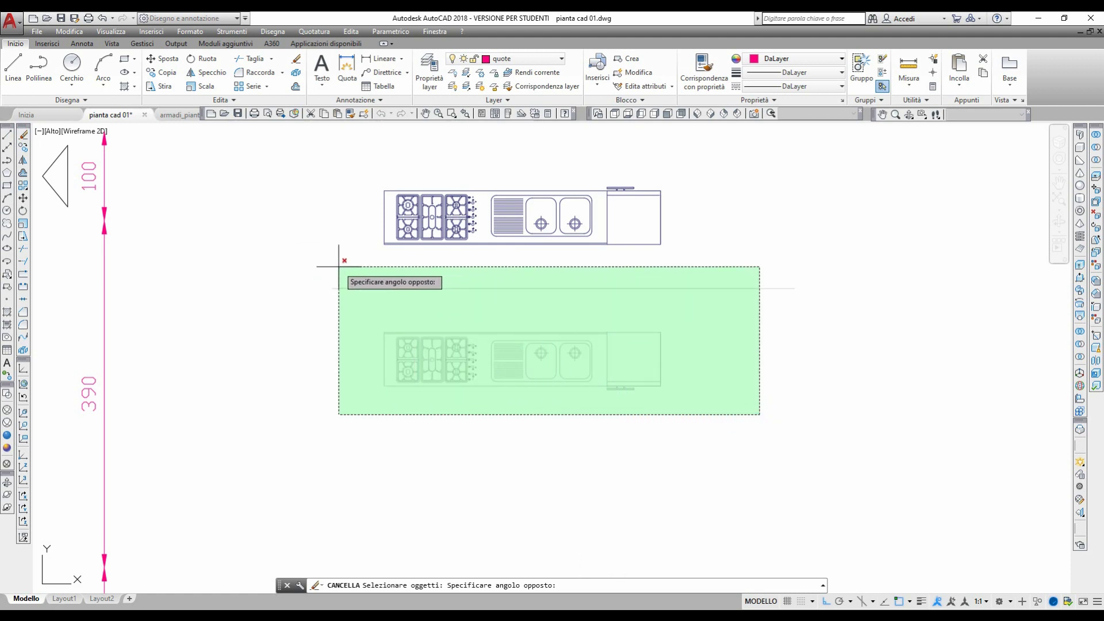
{"action": "left_click", "coordinate": [334, 259]}
{"action": "key", "text": "Return"}
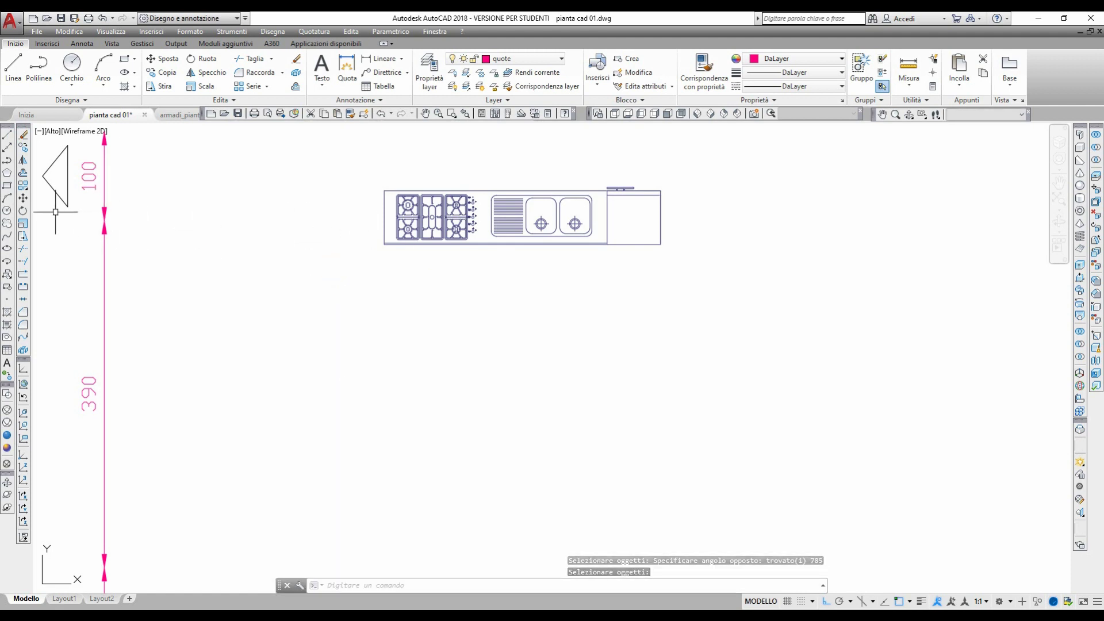
{"action": "left_click", "coordinate": [23, 199]}
Move the flipped counter by its corner onto the cucina's lower wall corner, with Ortho off.
{"action": "left_click", "coordinate": [324, 137]}
{"action": "left_click", "coordinate": [747, 297]}
{"action": "key", "text": "Return"}
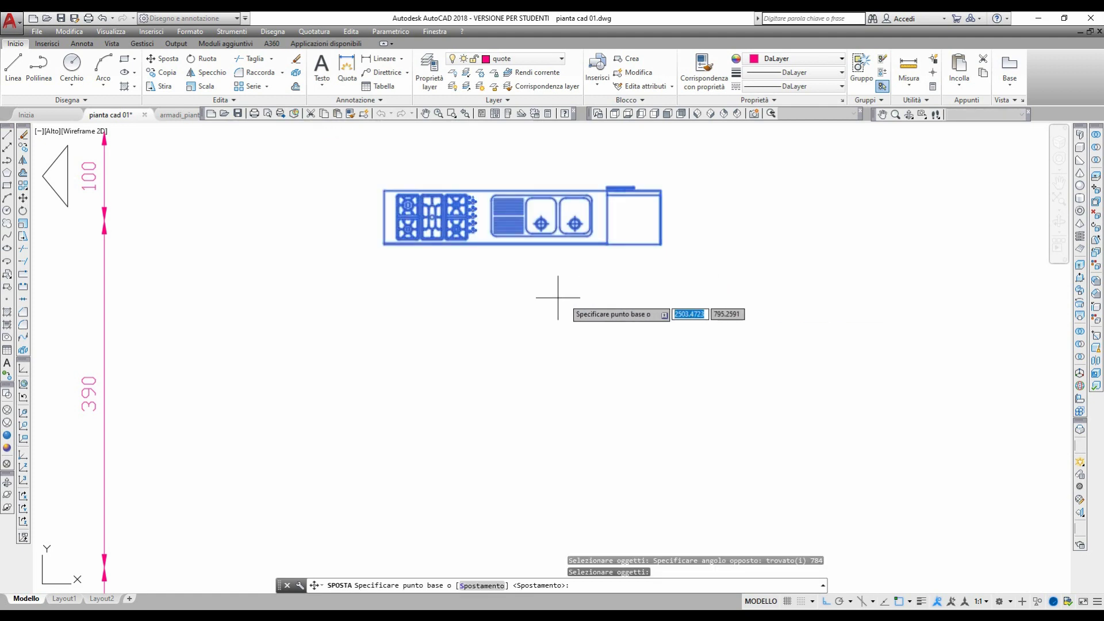
{"action": "left_click", "coordinate": [661, 245]}
{"action": "scroll", "coordinate": [616, 302], "scroll_direction": "down", "scroll_amount": 5}
{"action": "middle_click_drag", "start_coordinate": [521, 332], "coordinate": [717, 328]}
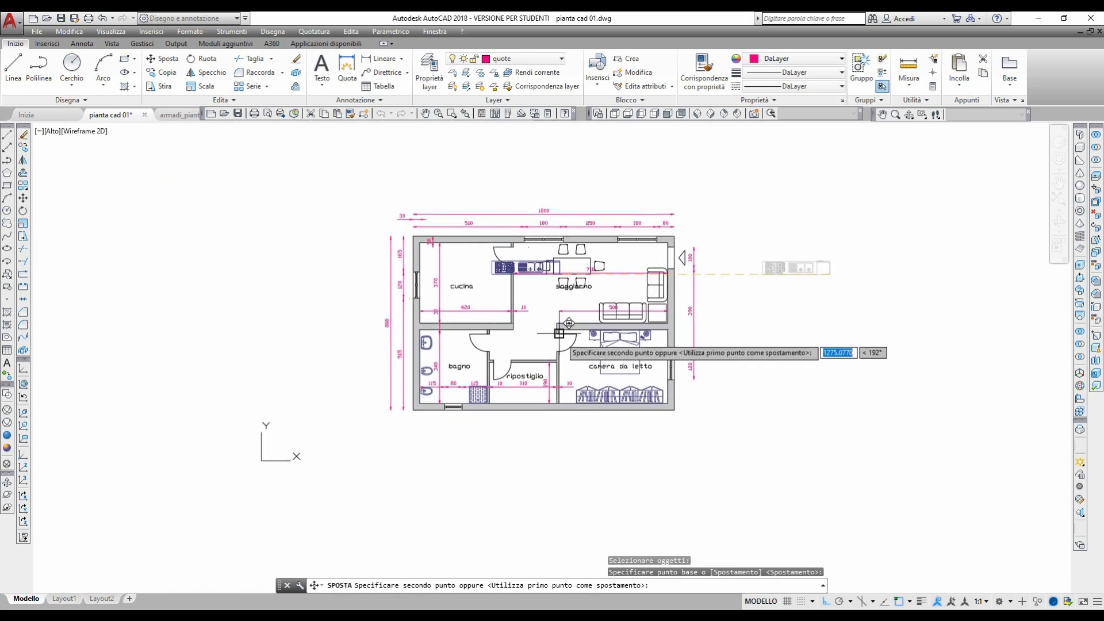
{"action": "scroll", "coordinate": [472, 292], "scroll_direction": "up", "scroll_amount": 3}
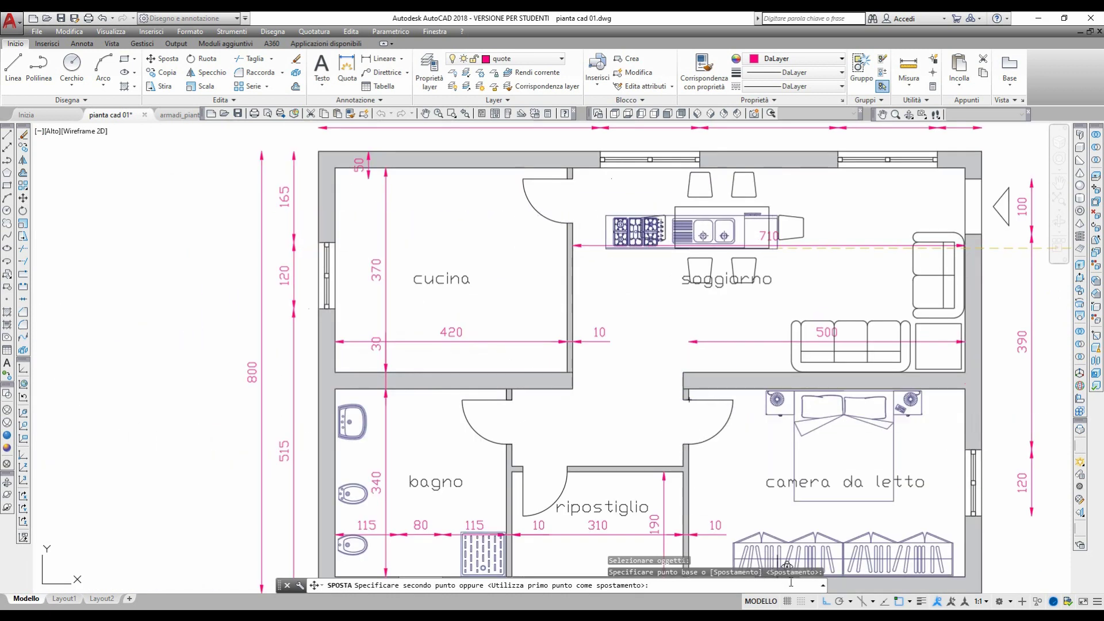
{"action": "left_click", "coordinate": [826, 601]}
{"action": "scroll", "coordinate": [552, 379], "scroll_direction": "up", "scroll_amount": 4}
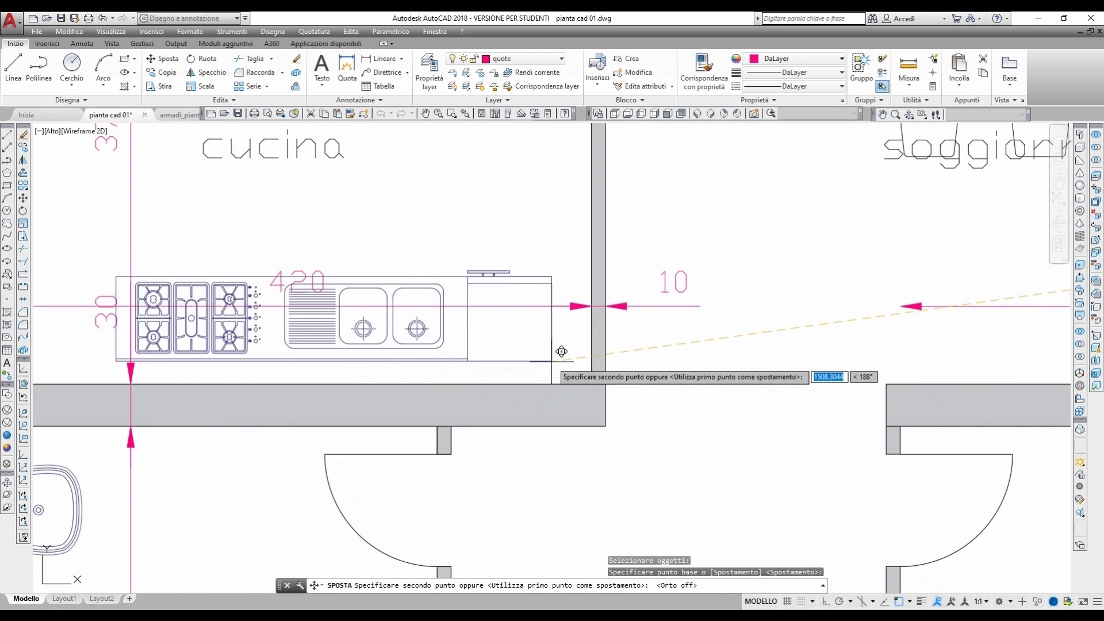
{"action": "scroll", "coordinate": [654, 318], "scroll_direction": "down", "scroll_amount": 2}
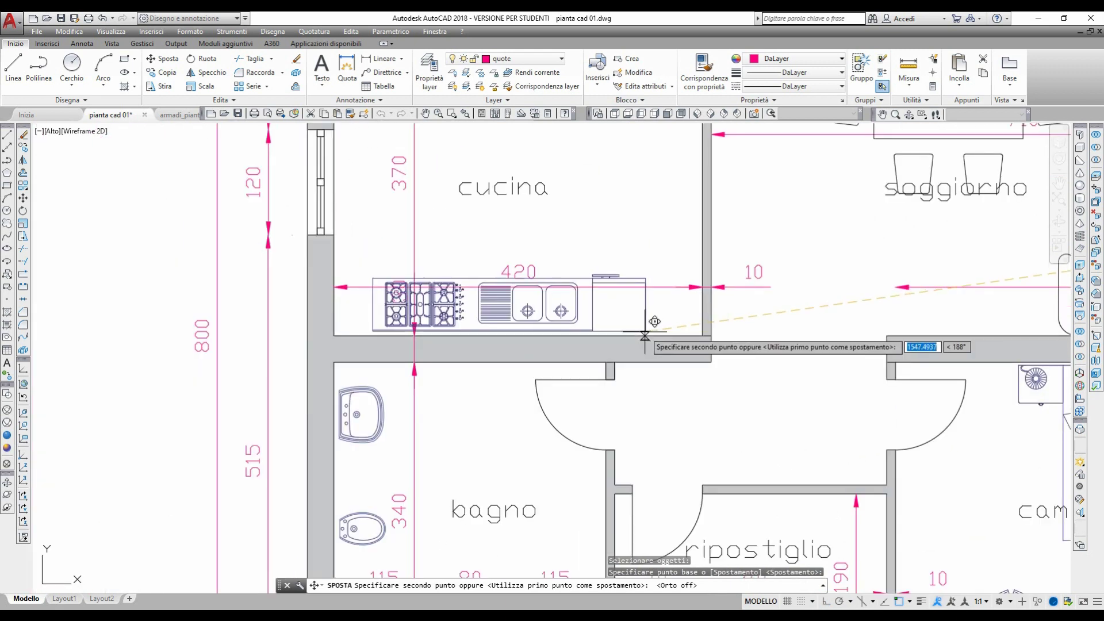
{"action": "left_click", "coordinate": [645, 332]}
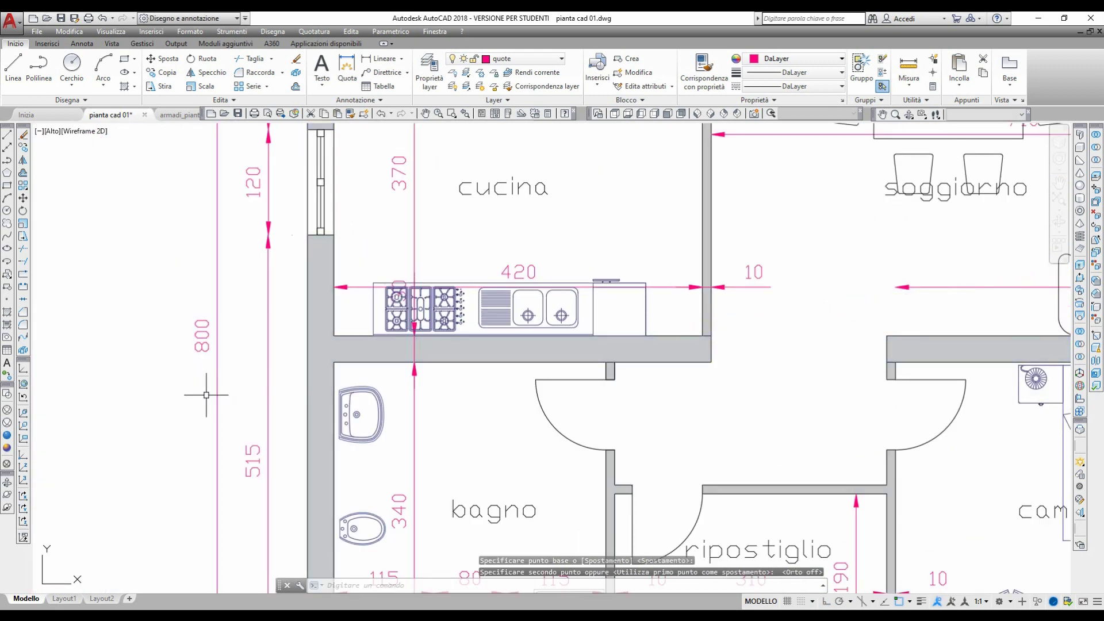
{"action": "scroll", "coordinate": [206, 395], "scroll_direction": "down", "scroll_amount": 2}
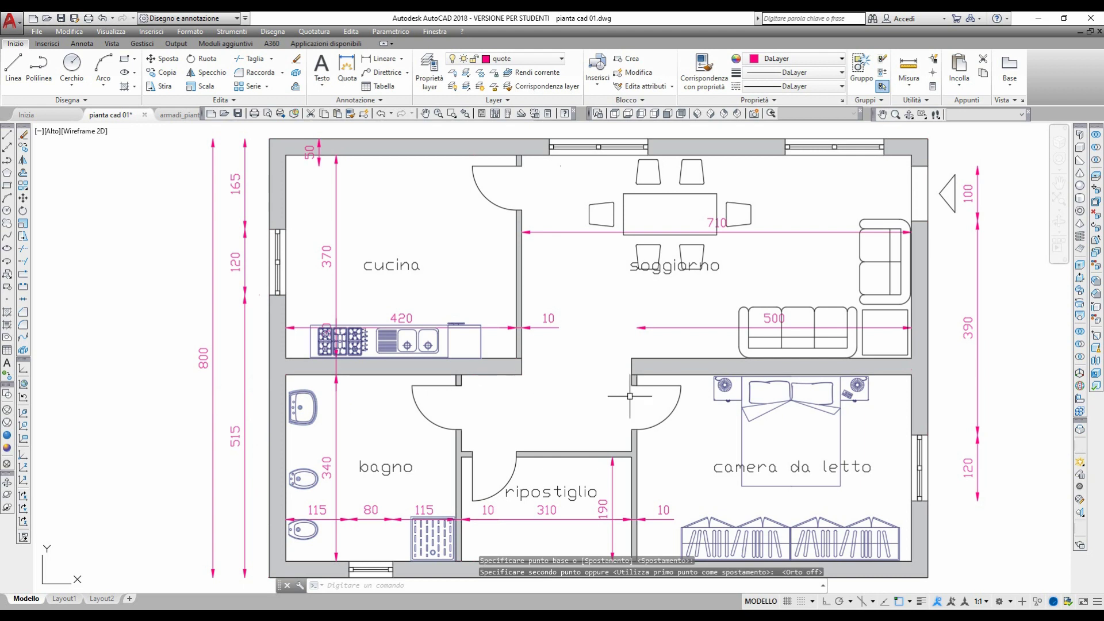
{"action": "scroll", "coordinate": [629, 397], "scroll_direction": "down", "scroll_amount": 2}
{"action": "middle_click_drag", "start_coordinate": [584, 370], "coordinate": [537, 378]}
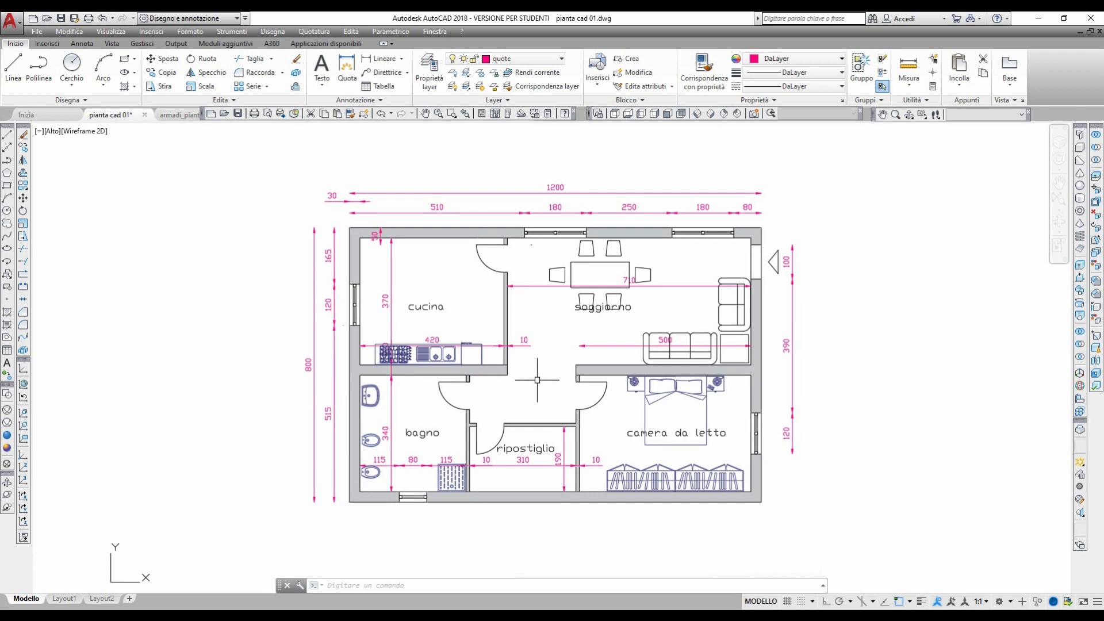
Switch off the current quote layer from the ribbon Layer dropdown.
{"action": "left_click", "coordinate": [532, 60]}
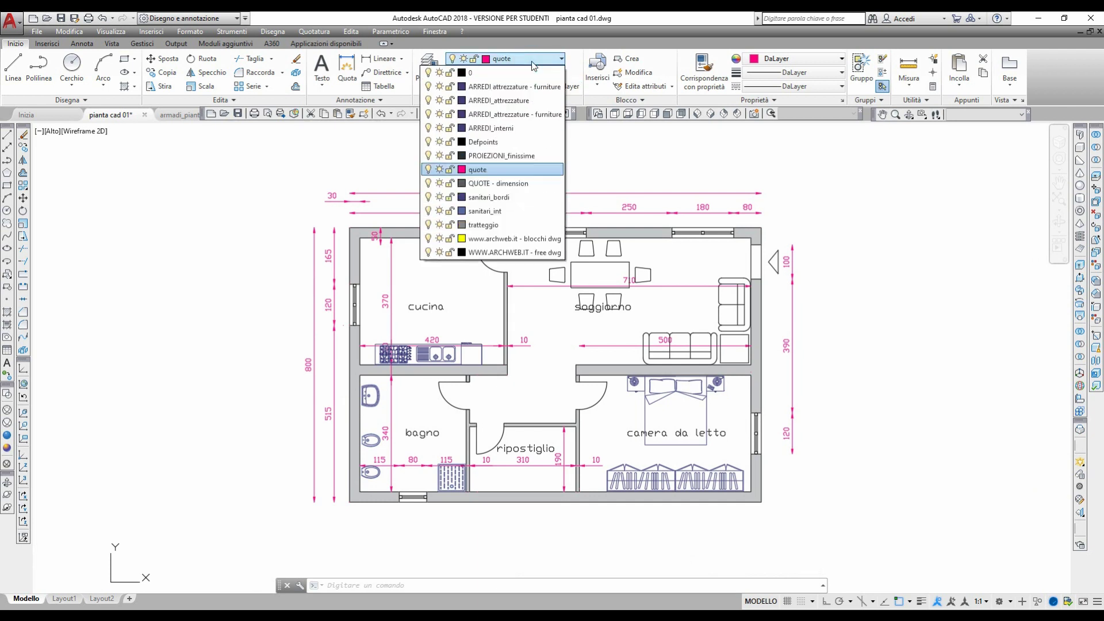
{"action": "left_click", "coordinate": [428, 169]}
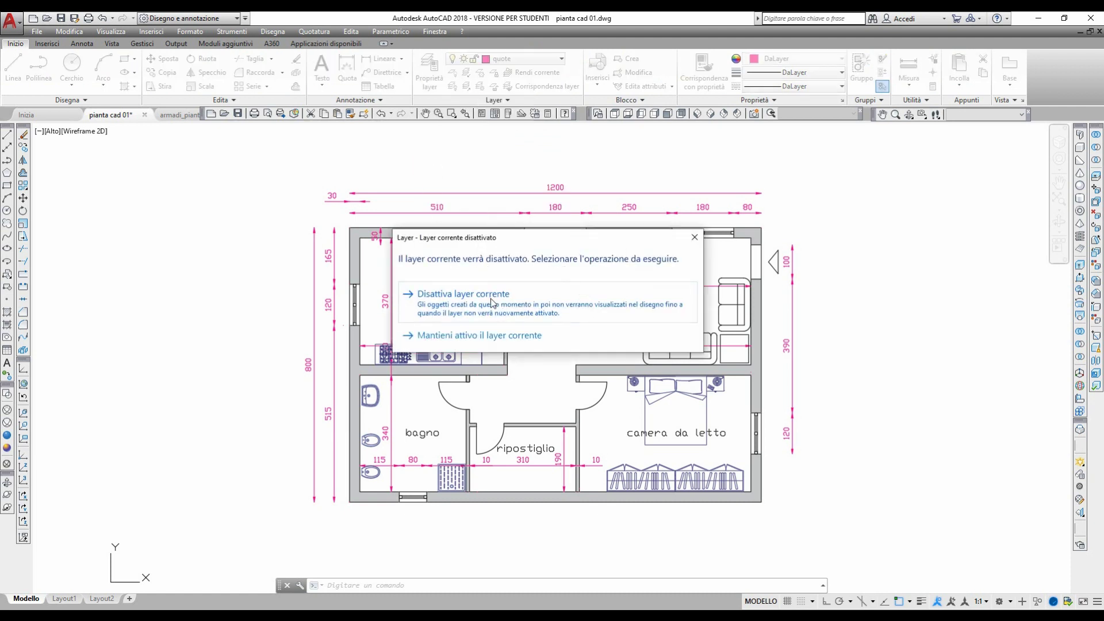
{"action": "left_click", "coordinate": [493, 298]}
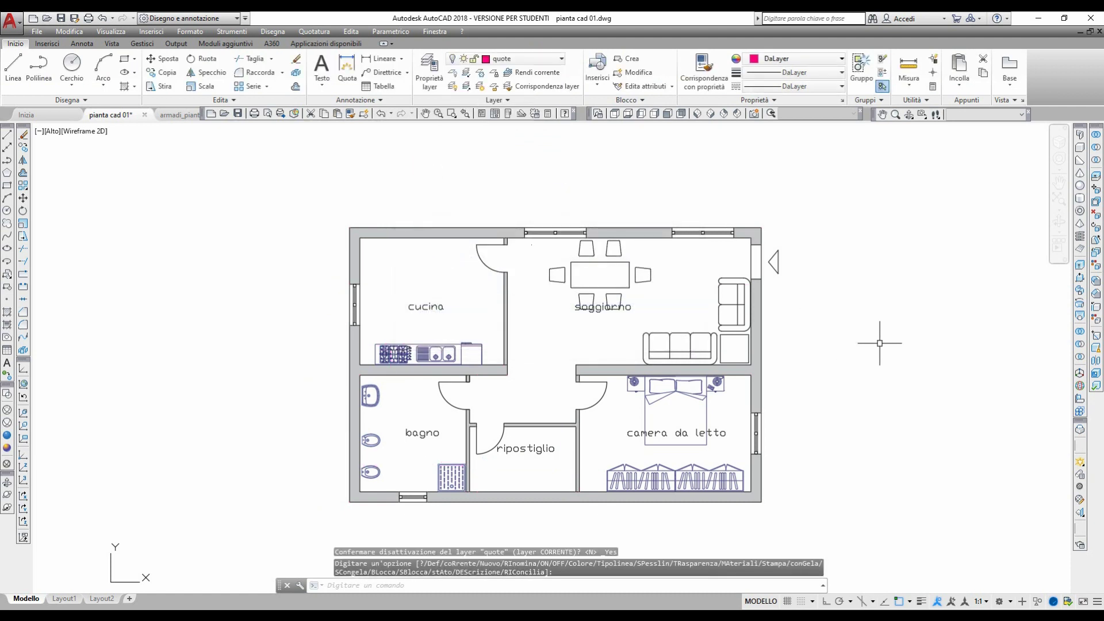
{"action": "middle_click_drag", "start_coordinate": [880, 343], "coordinate": [833, 324]}
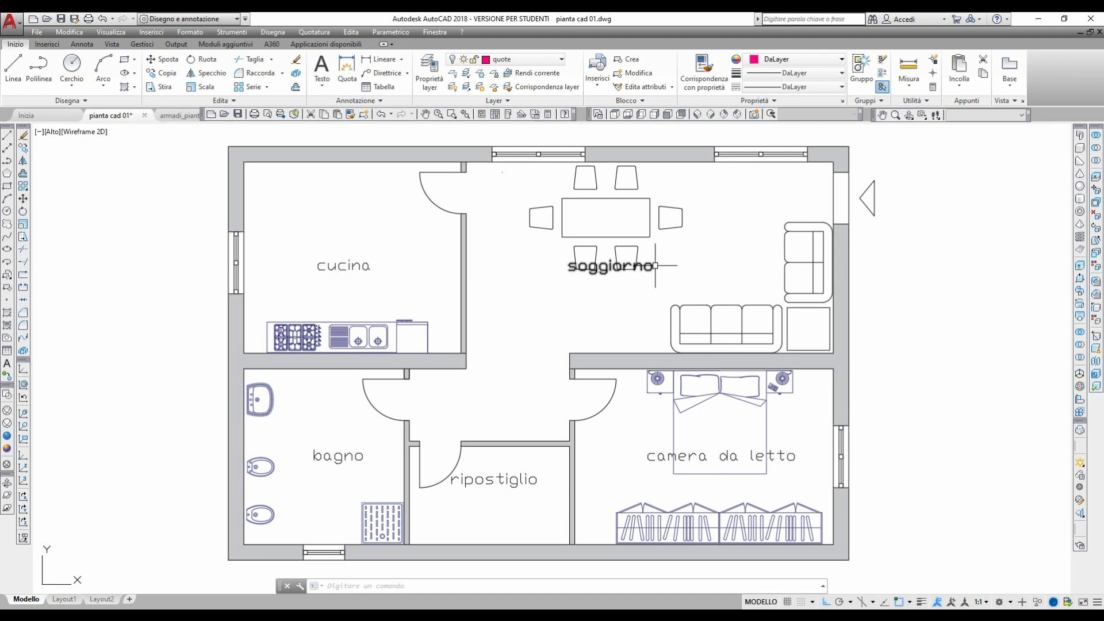
Move the soggiorno and cucina room labels slightly lower.
{"action": "left_click", "coordinate": [23, 199]}
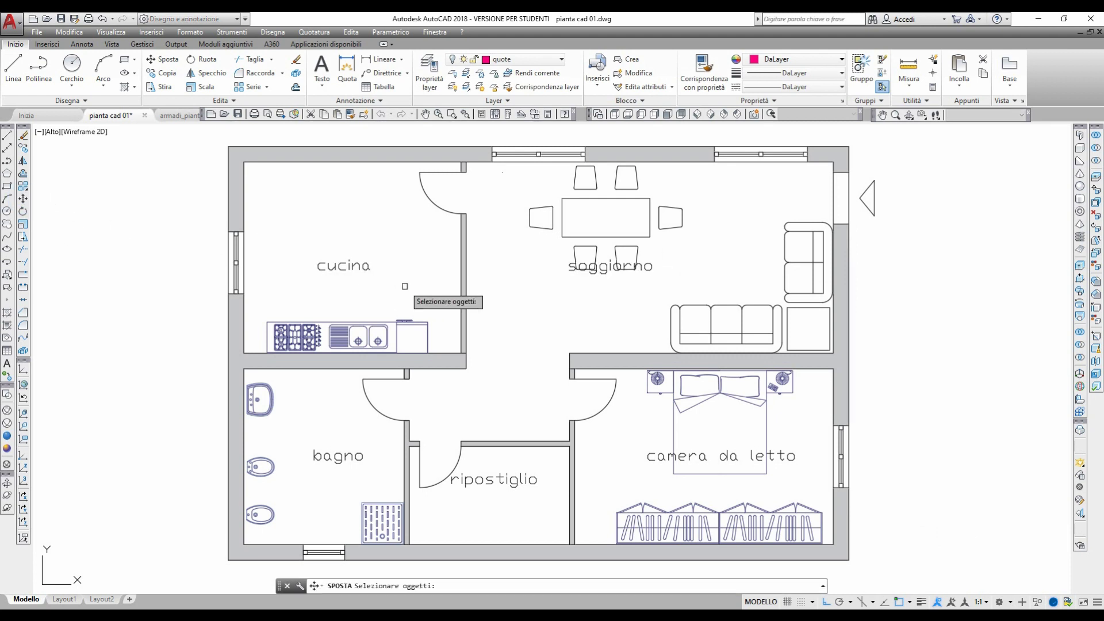
{"action": "left_click", "coordinate": [570, 269]}
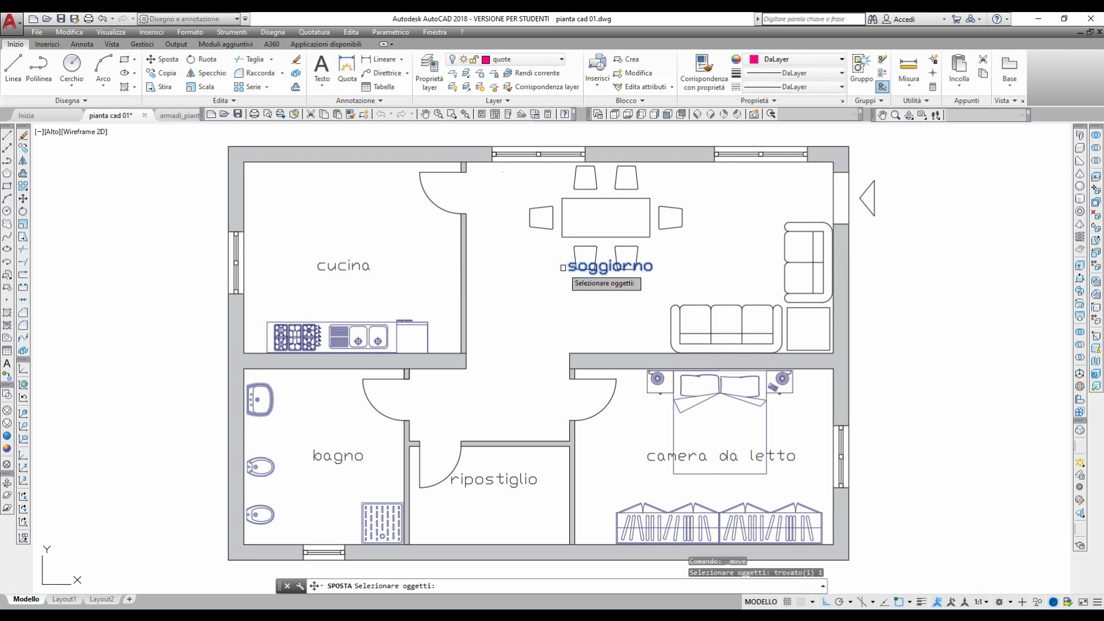
{"action": "left_click", "coordinate": [366, 269]}
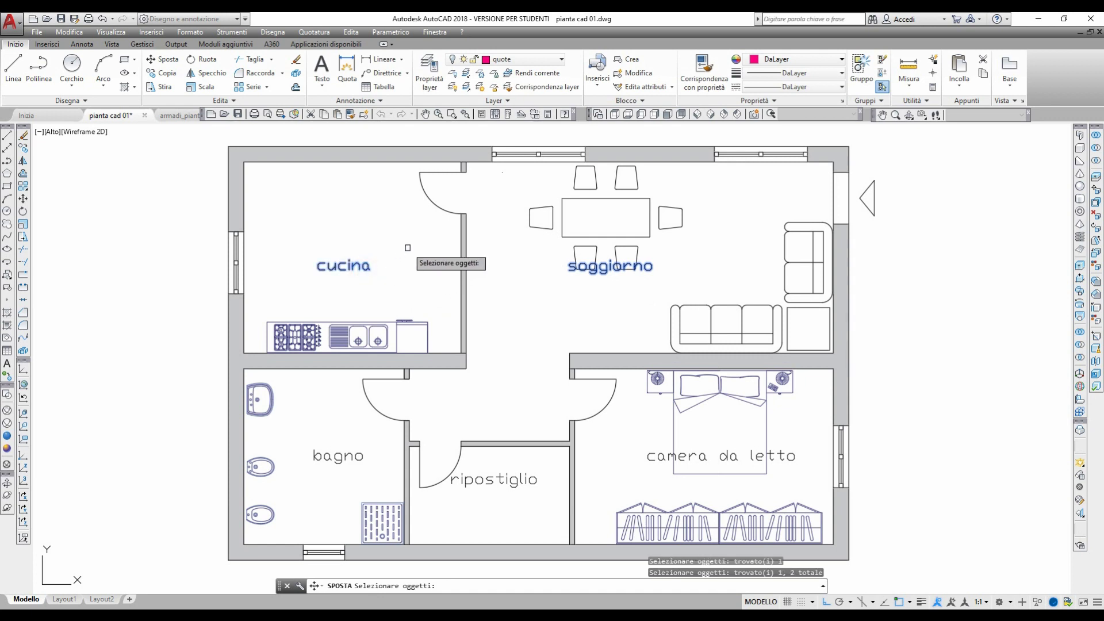
{"action": "key", "text": "Return"}
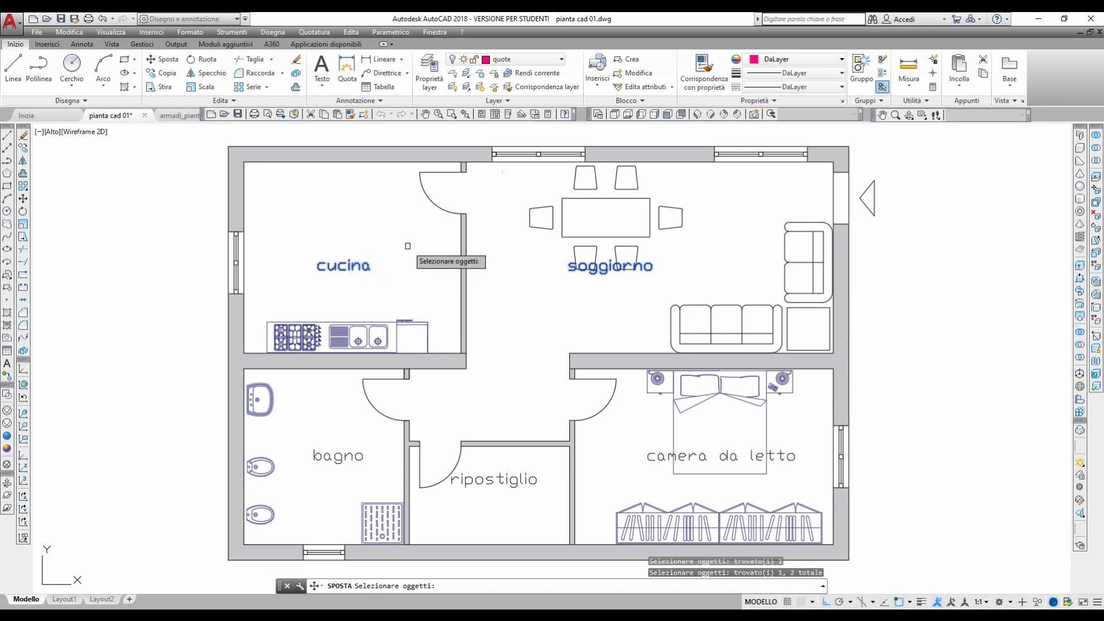
{"action": "left_click", "coordinate": [406, 246]}
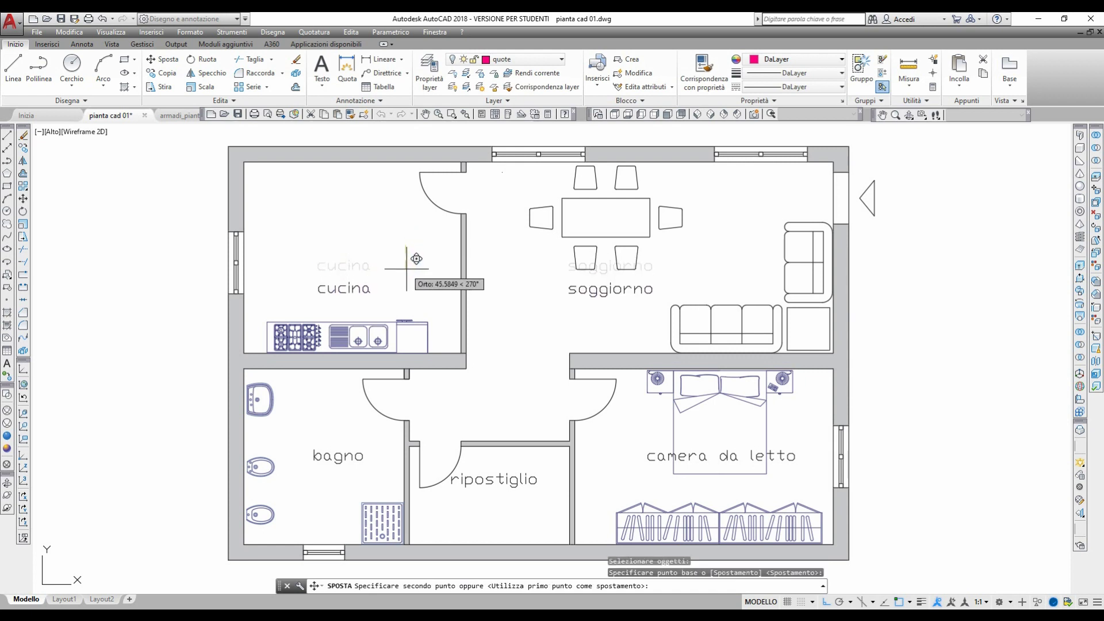
{"action": "left_click", "coordinate": [405, 259]}
{"action": "key", "text": "Return"}
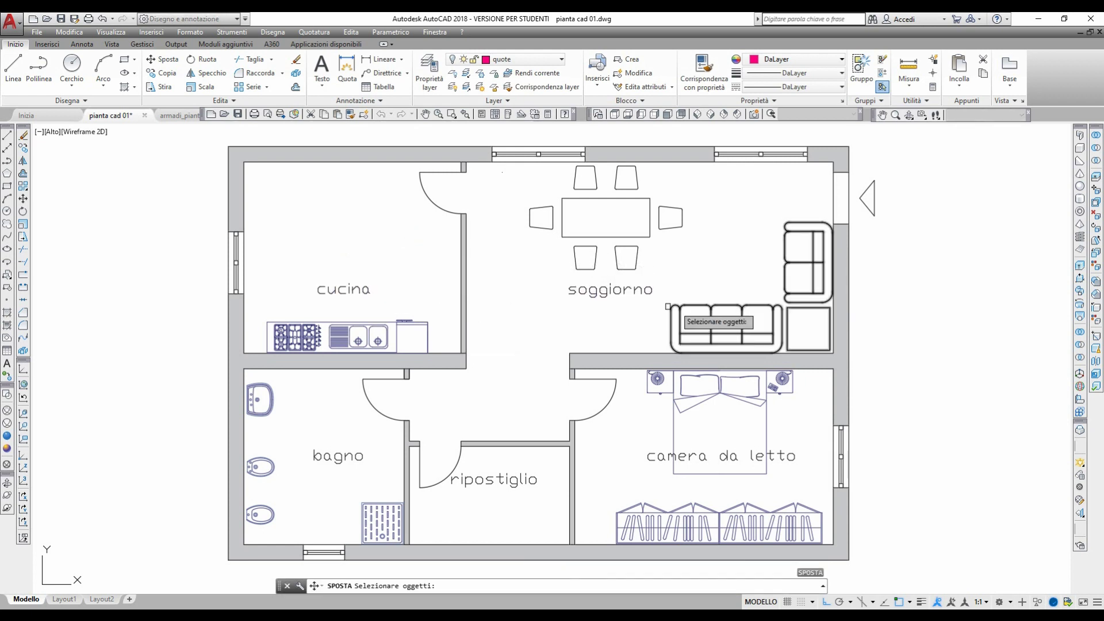
{"action": "key", "text": "Escape"}
Move the camera da letto label down below the bed, above the wardrobes.
{"action": "middle_click_drag", "start_coordinate": [612, 502], "coordinate": [568, 436]}
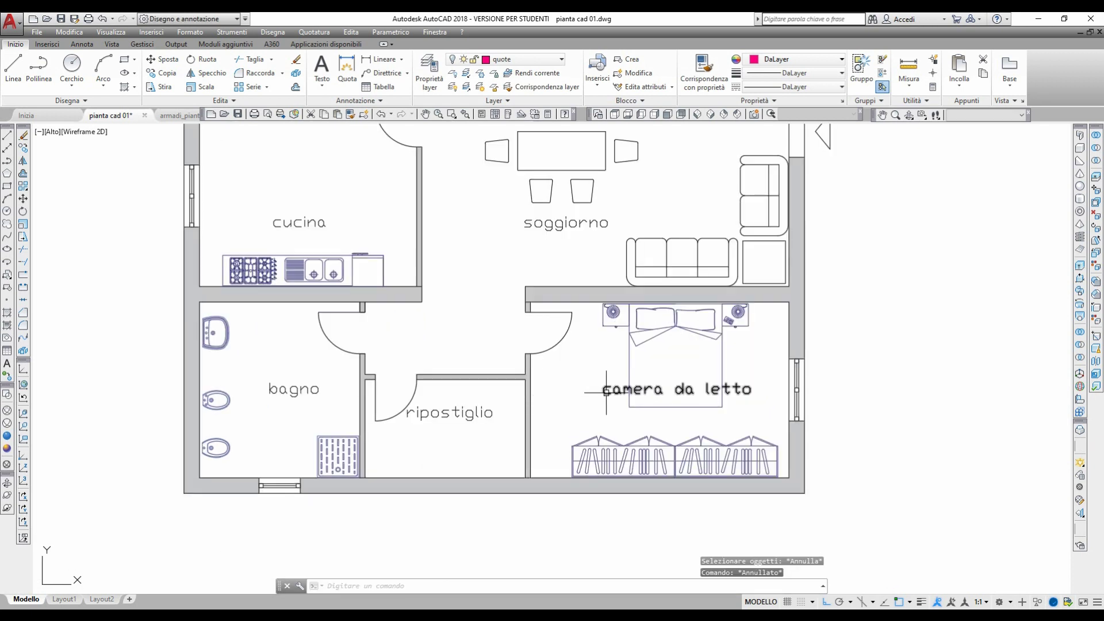
{"action": "left_click", "coordinate": [598, 391]}
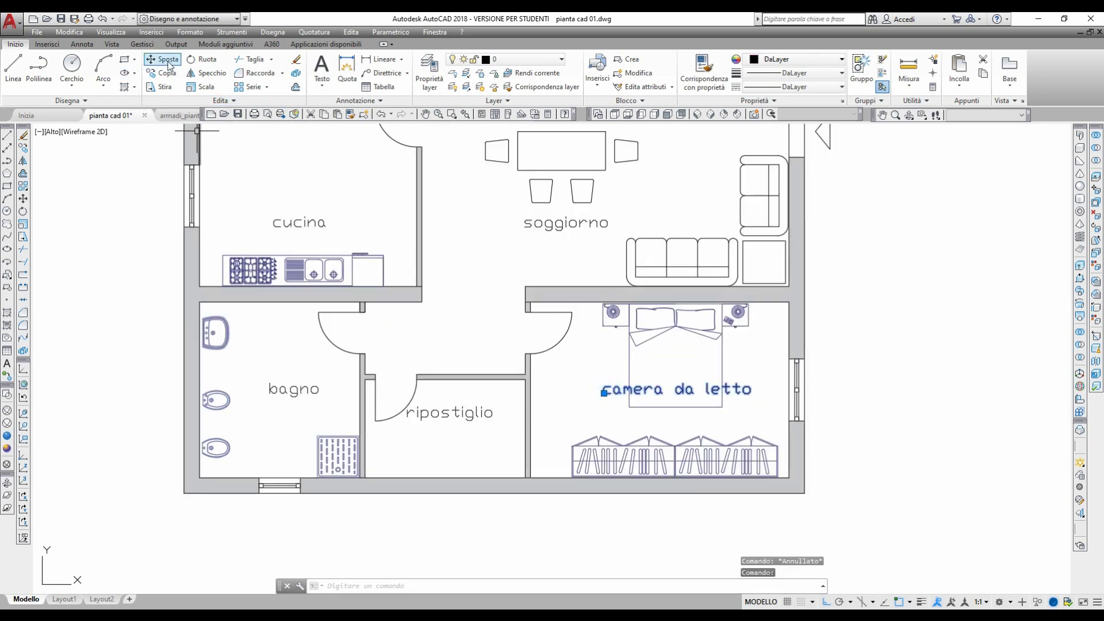
{"action": "left_click", "coordinate": [165, 59]}
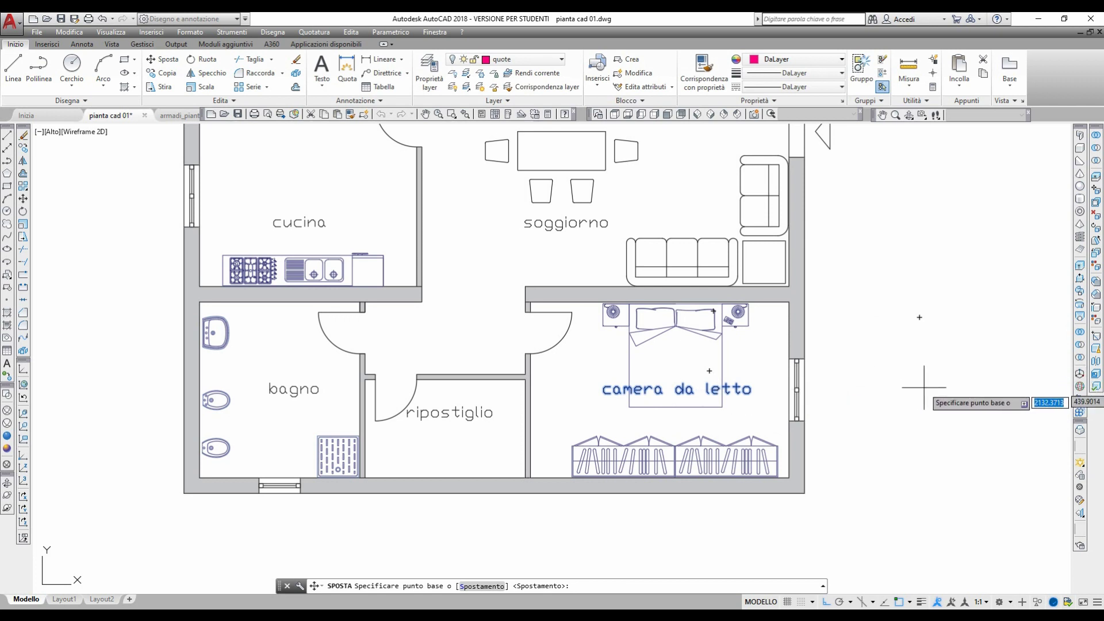
{"action": "left_click", "coordinate": [911, 351]}
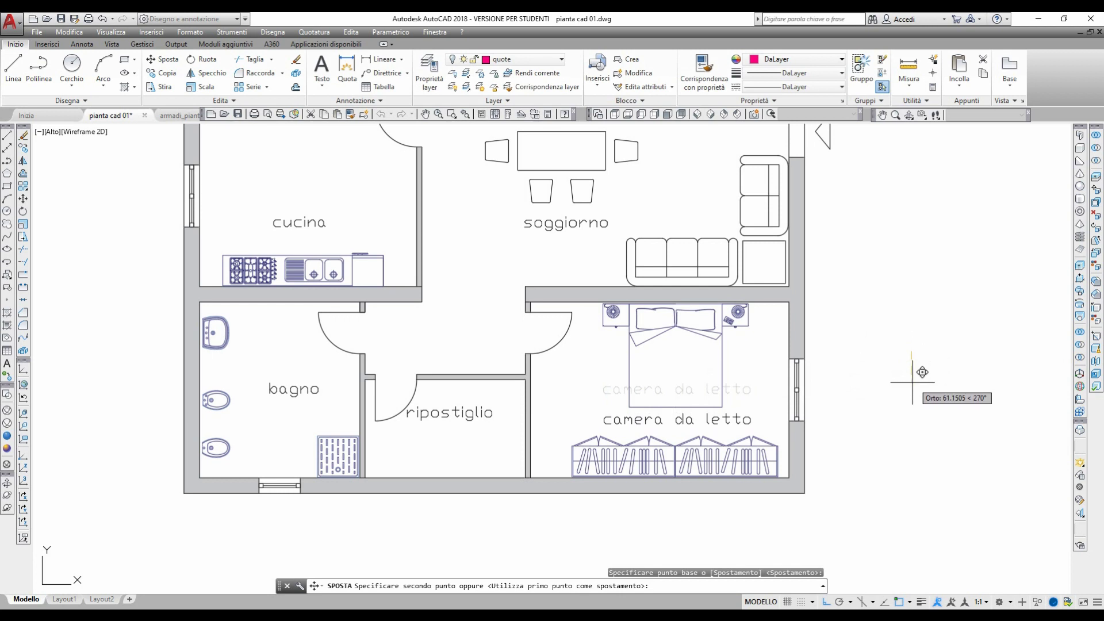
{"action": "left_click", "coordinate": [912, 385]}
{"action": "key", "text": "Return"}
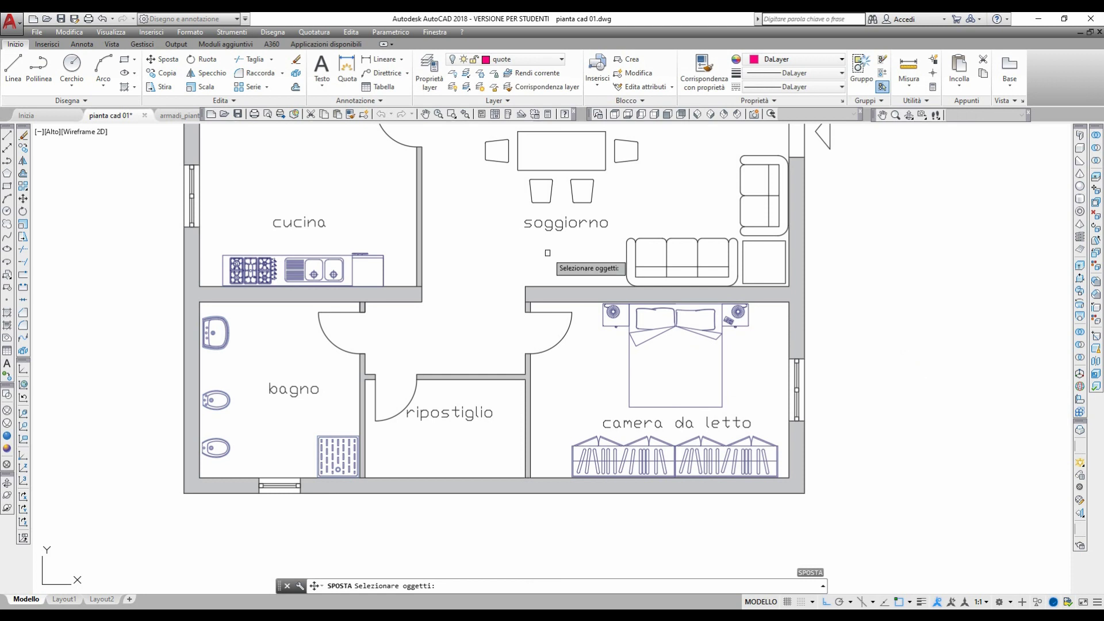
Fit the whole plan in view, check the dining table's layer, then open Layer Properties.
{"action": "mouse_move", "coordinate": [844, 252]}
{"action": "middle_mouse_down"}
{"action": "mouse_move", "coordinate": [867, 301]}
{"action": "mouse_move", "coordinate": [887, 299]}
{"action": "middle_mouse_up"}
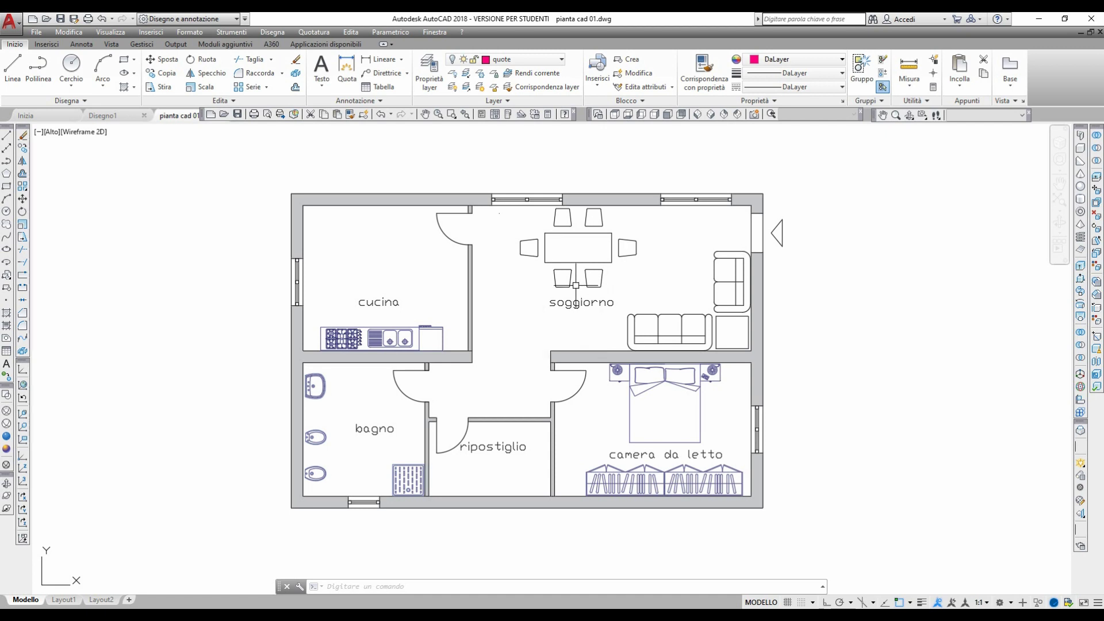
{"action": "left_click", "coordinate": [608, 262]}
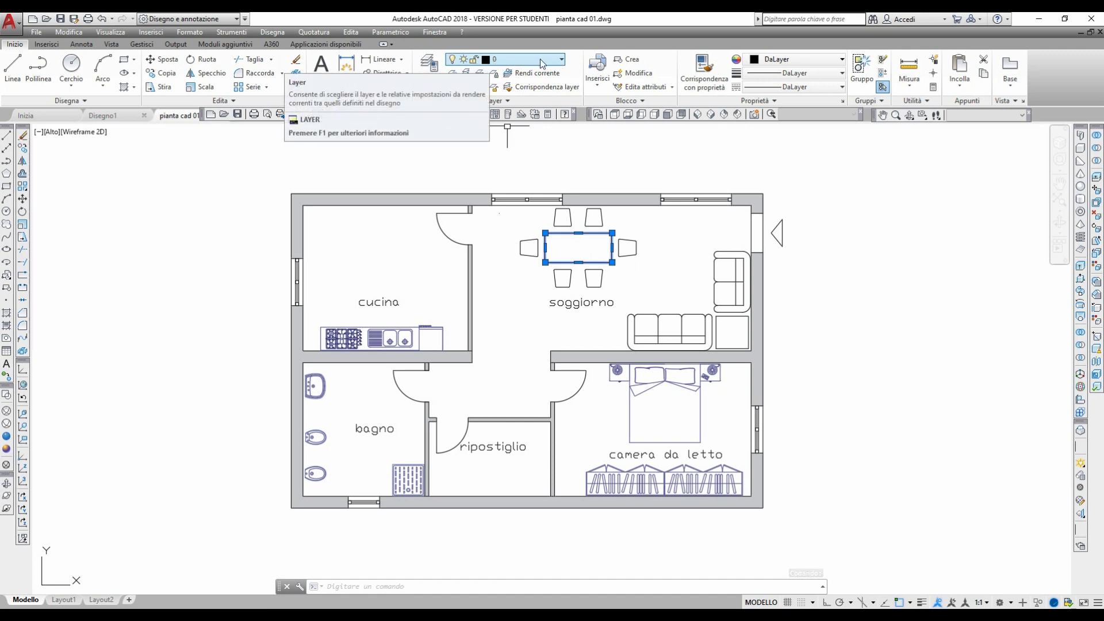
{"action": "key", "text": "Escape"}
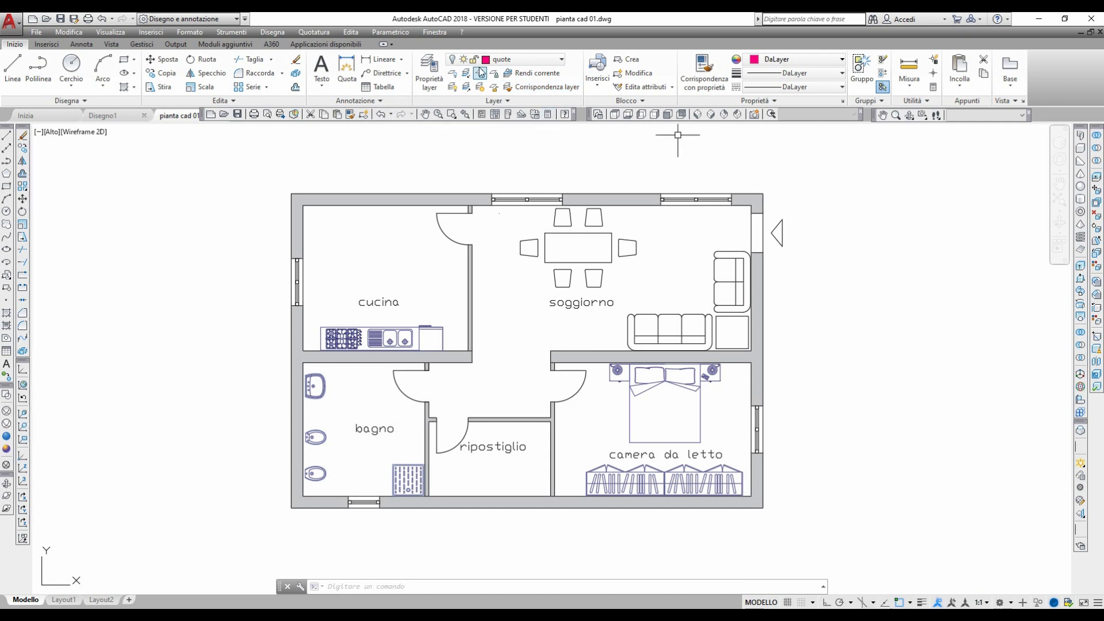
{"action": "left_click", "coordinate": [429, 81]}
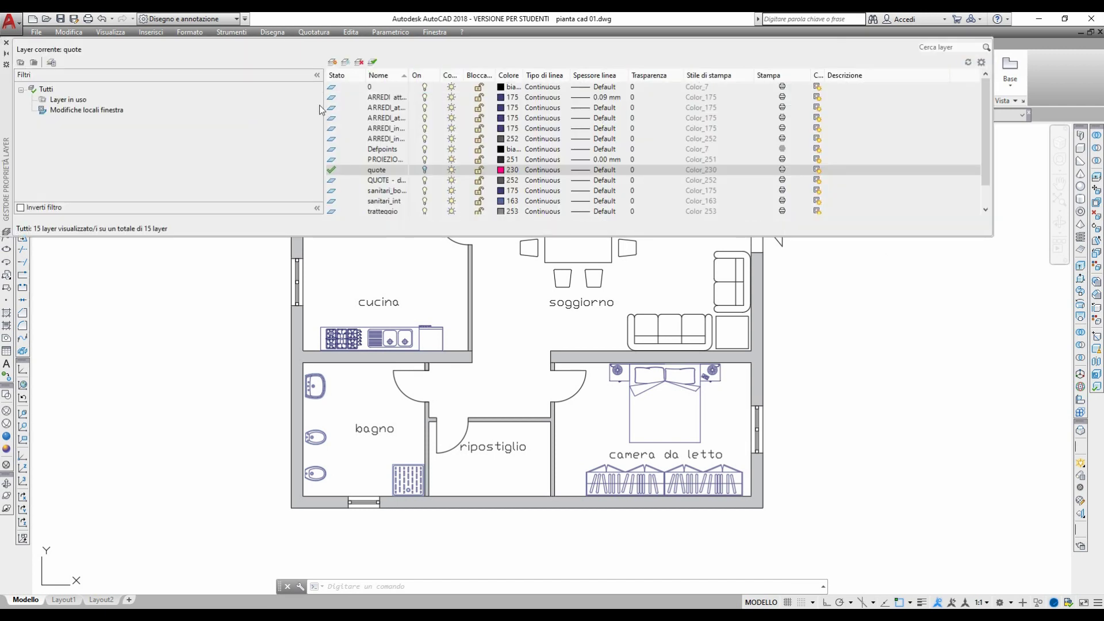
Create a new layer ARREDI with green colour 114.
{"action": "left_click", "coordinate": [332, 63]}
{"action": "type", "text": "ARREDI"}
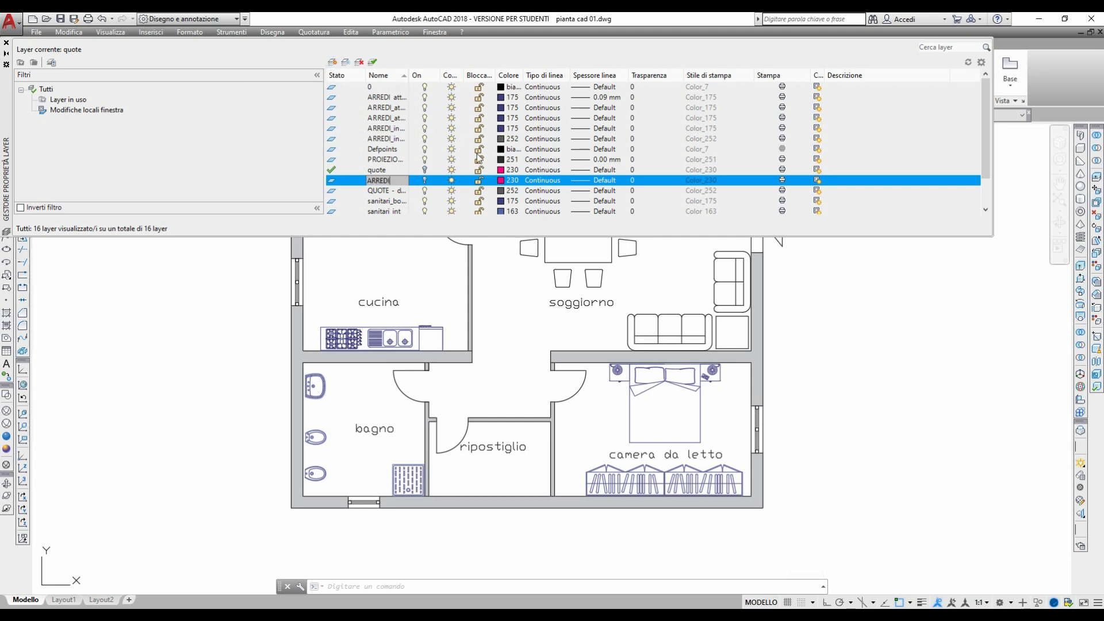
{"action": "left_click", "coordinate": [499, 181]}
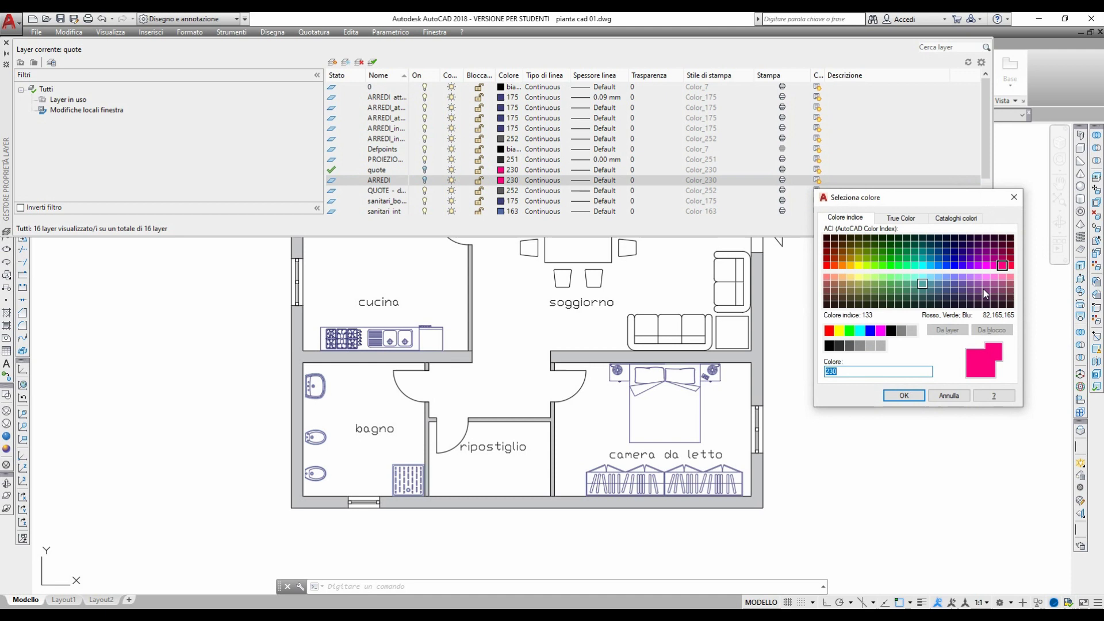
{"action": "left_click", "coordinate": [910, 257]}
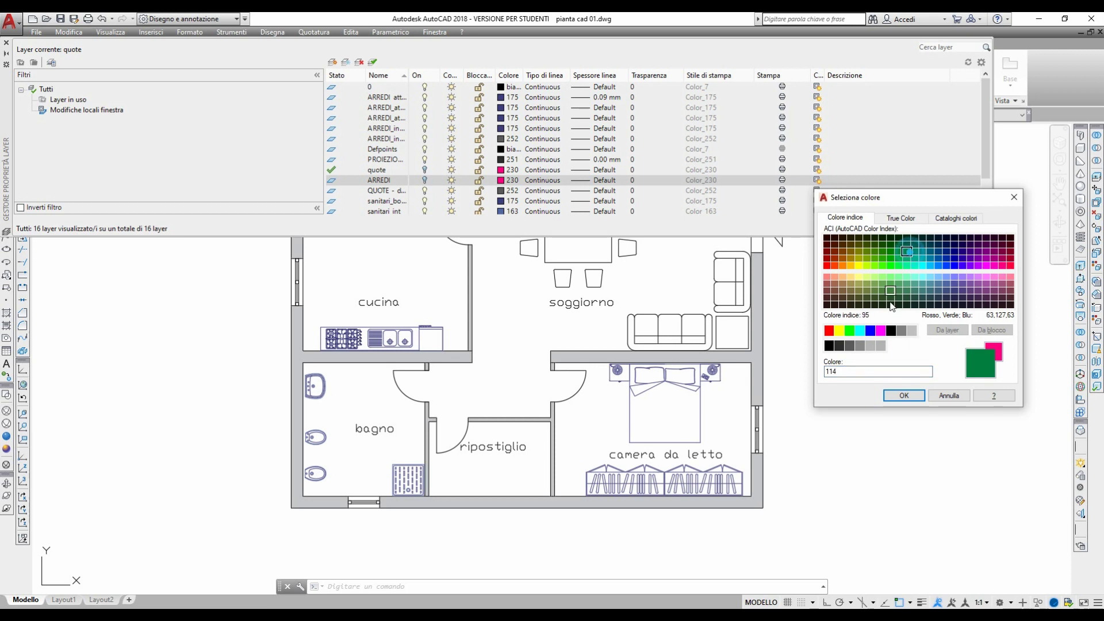
{"action": "left_click", "coordinate": [906, 395]}
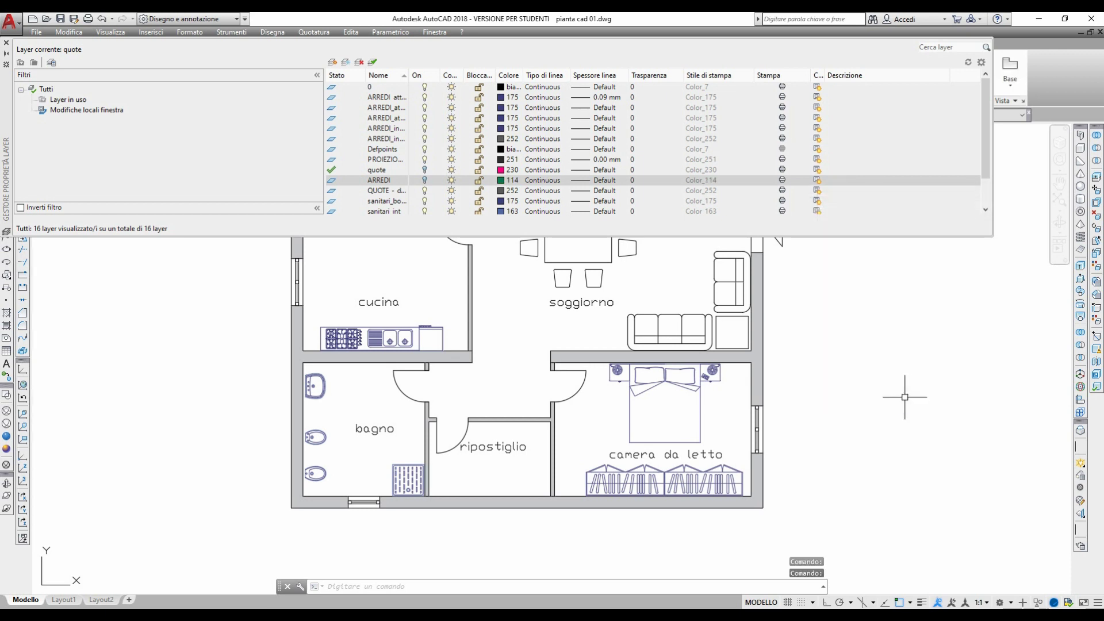
Select the ARREDI_interni row, close the manager, and review the ribbon layer list.
{"action": "left_click", "coordinate": [374, 128]}
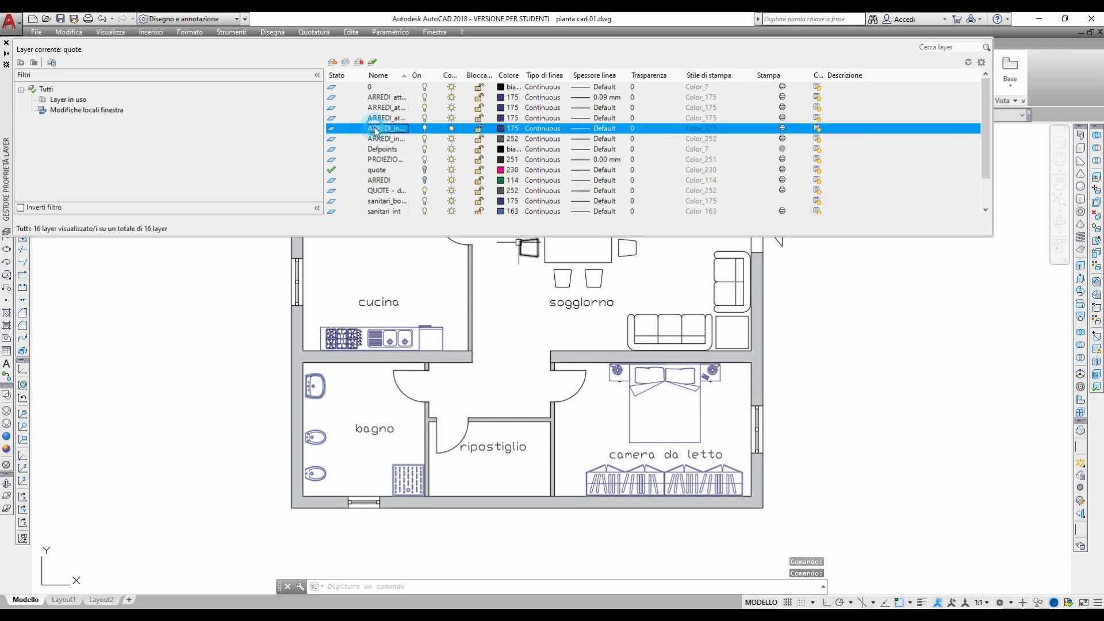
{"action": "left_click_drag", "start_coordinate": [410, 75], "coordinate": [457, 75]}
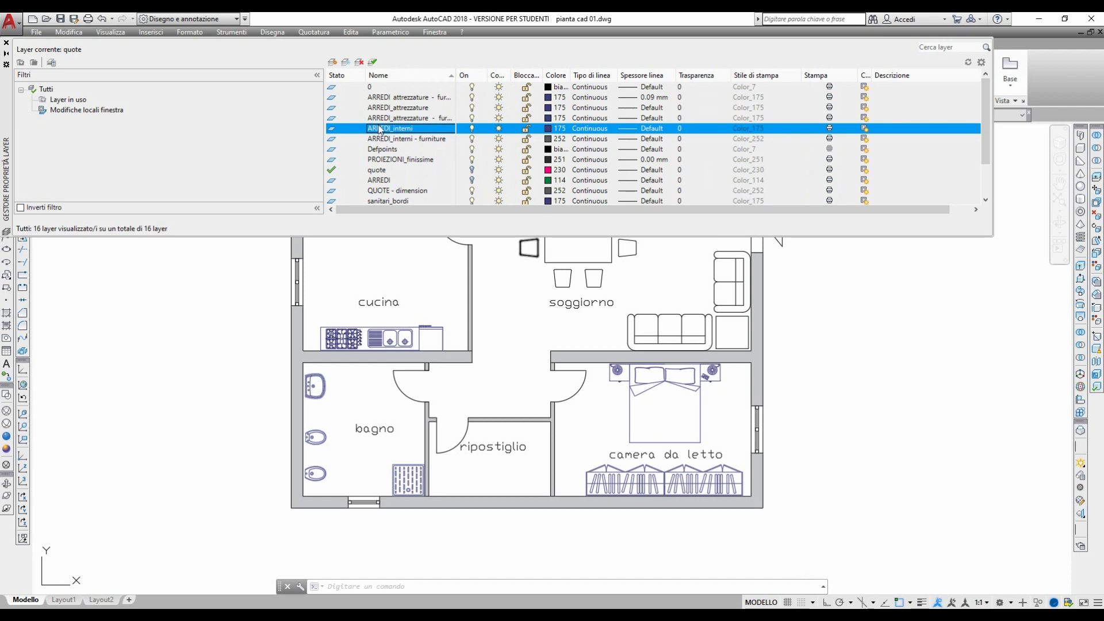
{"action": "left_click", "coordinate": [517, 59]}
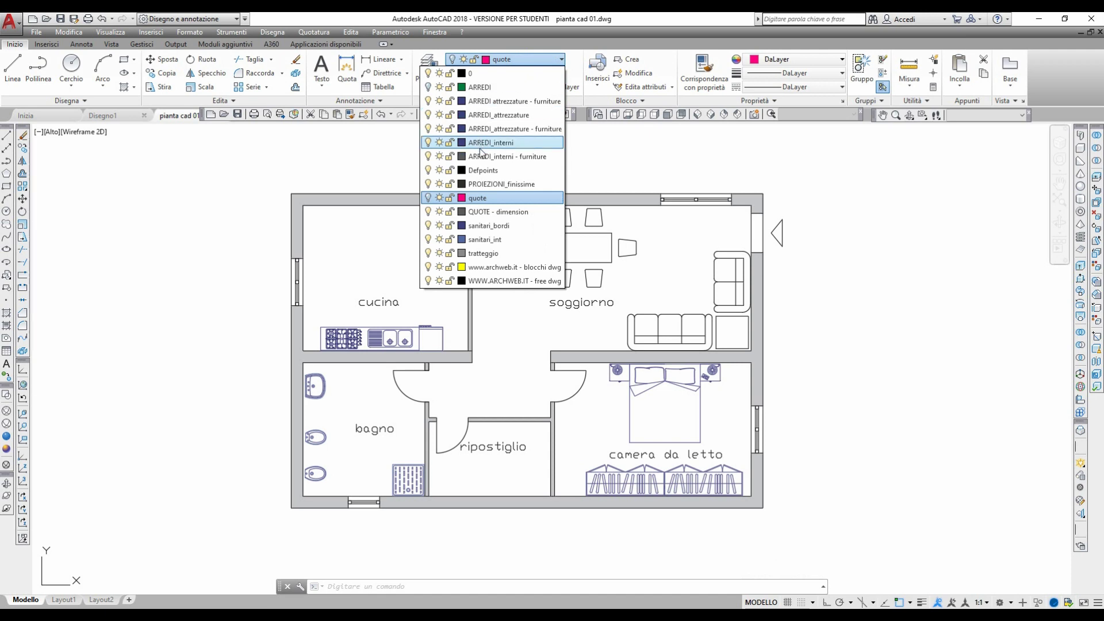
{"action": "left_click", "coordinate": [366, 193]}
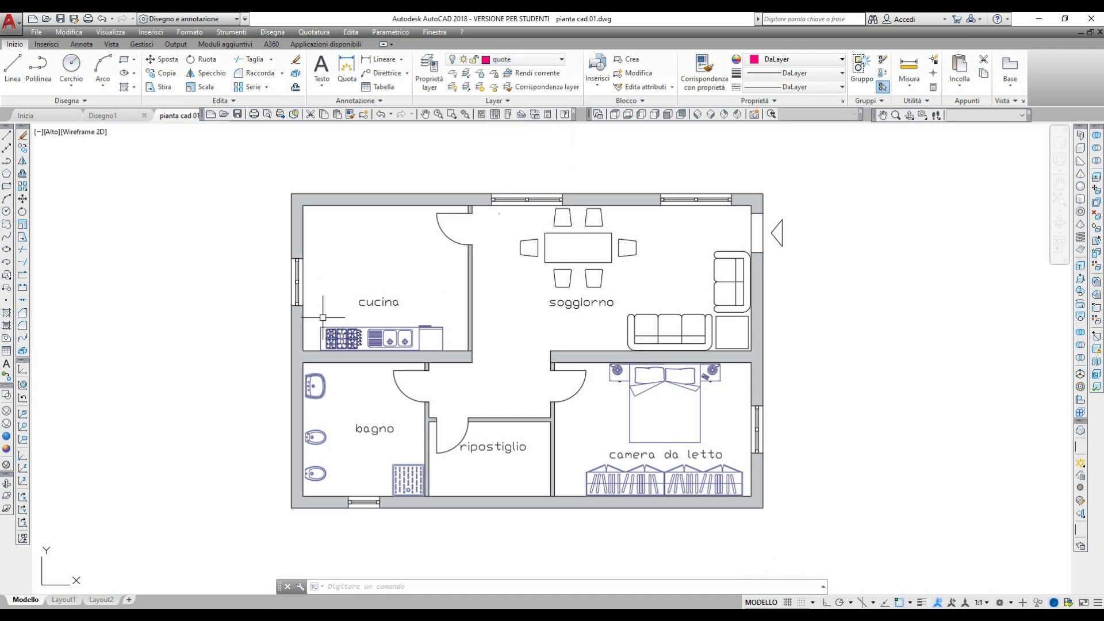
Put the dining table and six chairs on the ARREDI layer.
{"action": "left_click", "coordinate": [341, 335]}
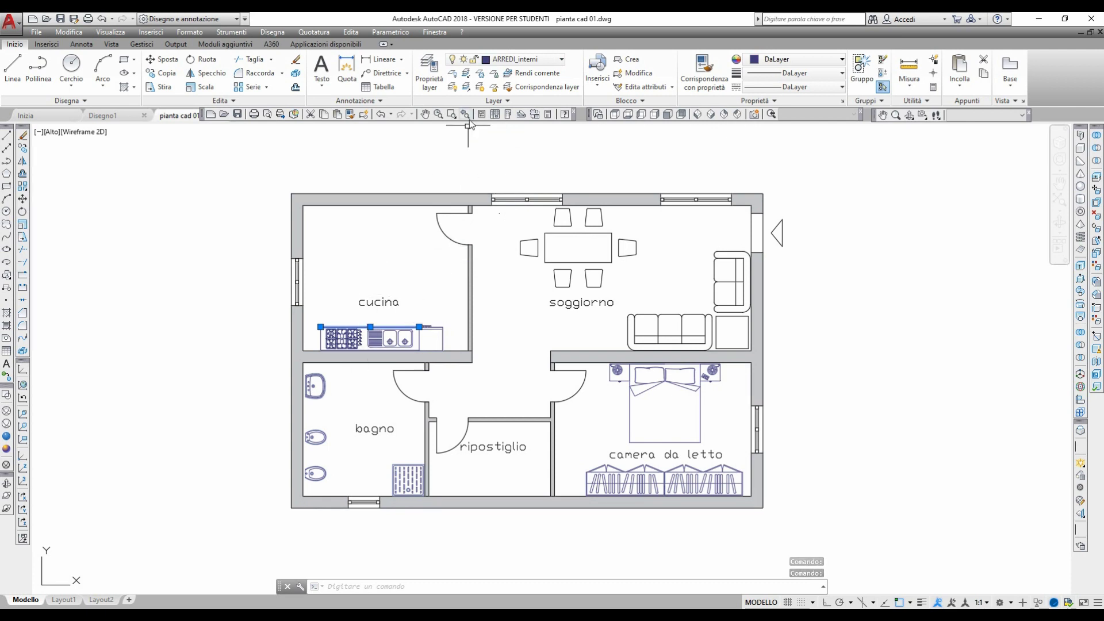
{"action": "key", "text": "Escape"}
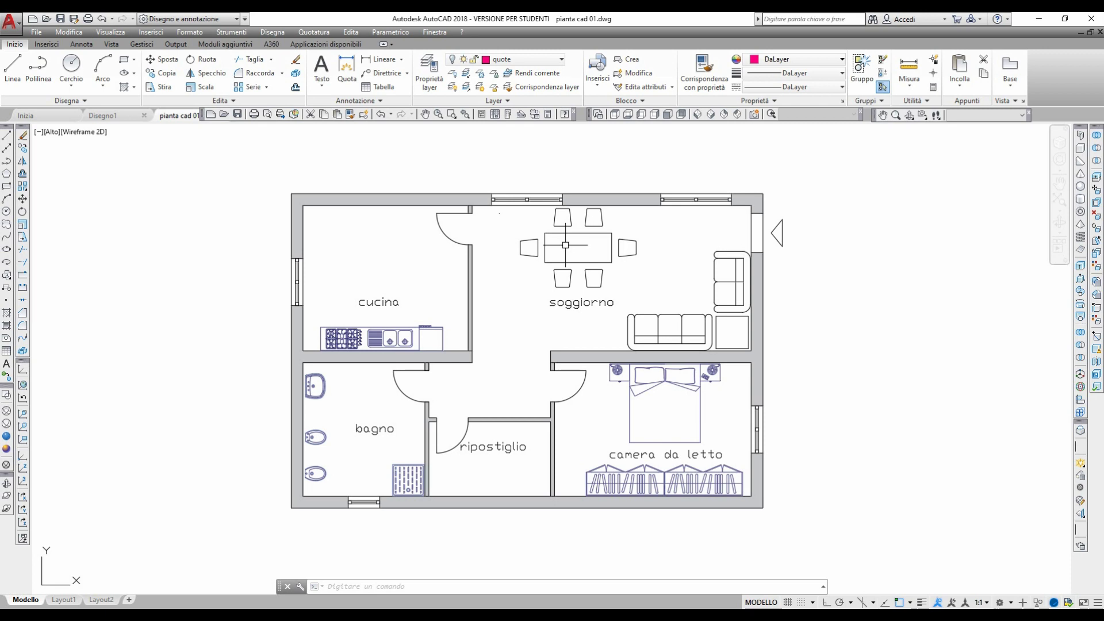
{"action": "left_click", "coordinate": [644, 292]}
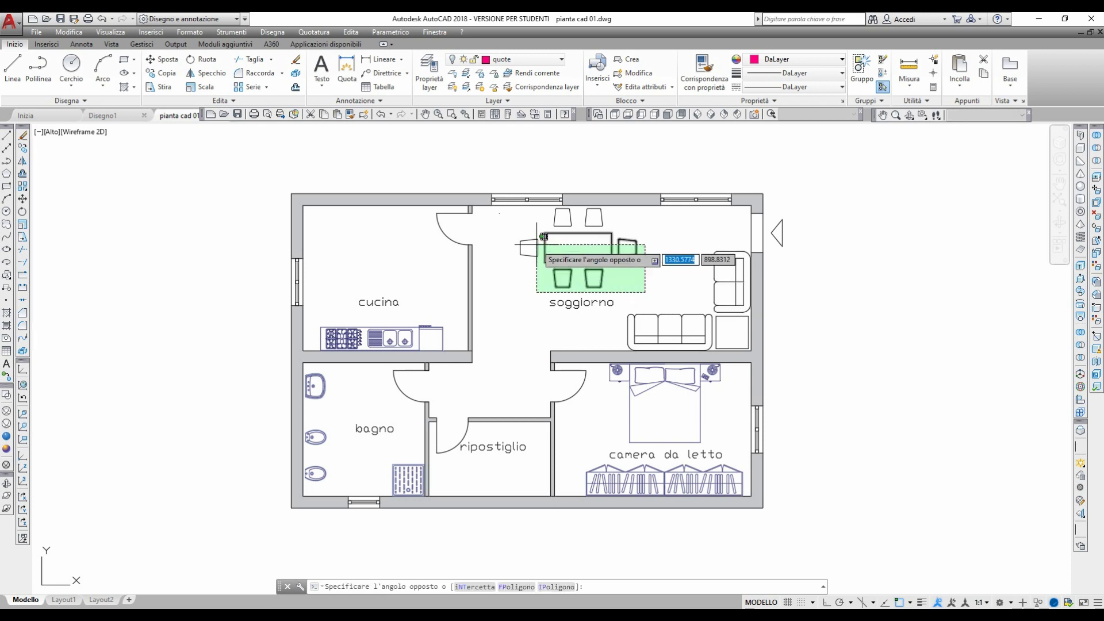
{"action": "left_click", "coordinate": [510, 219]}
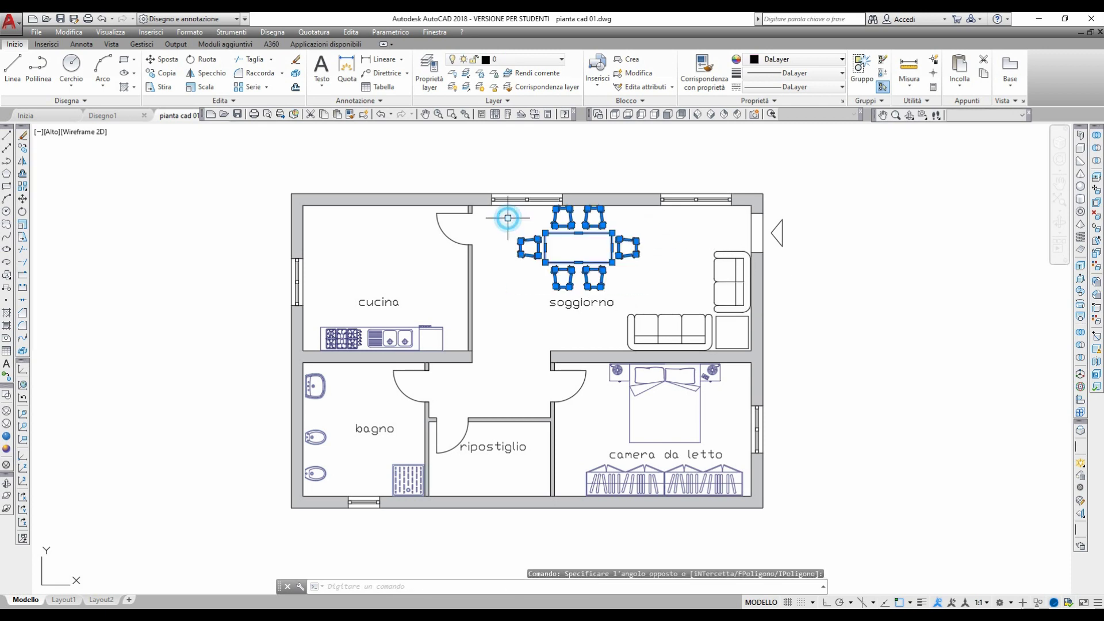
{"action": "left_click", "coordinate": [512, 61]}
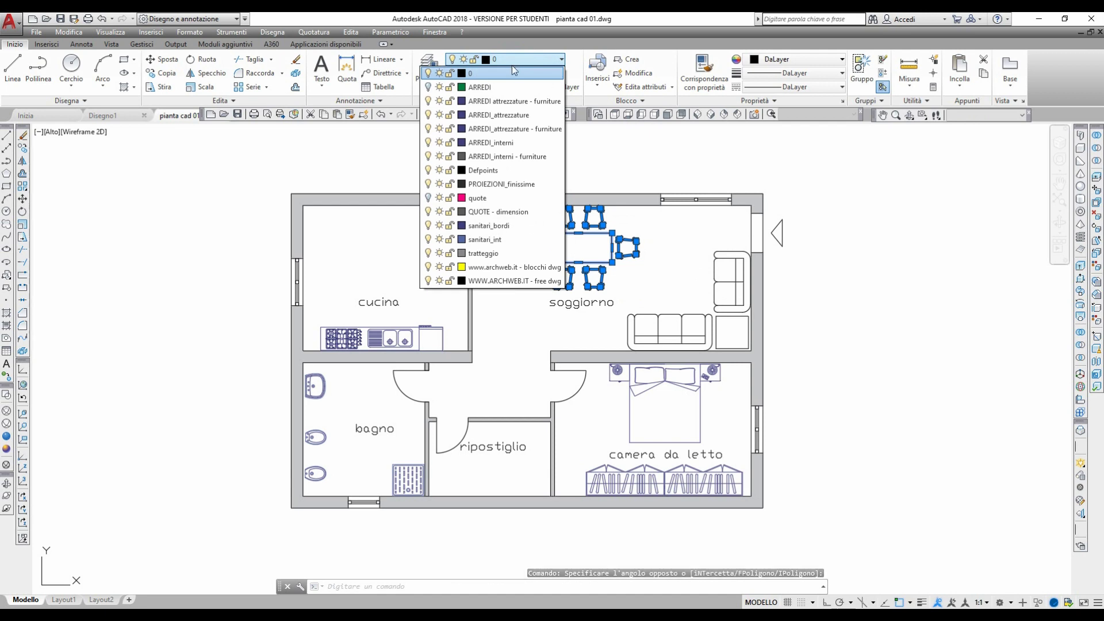
{"action": "left_click", "coordinate": [488, 87]}
{"action": "left_click", "coordinate": [577, 233]}
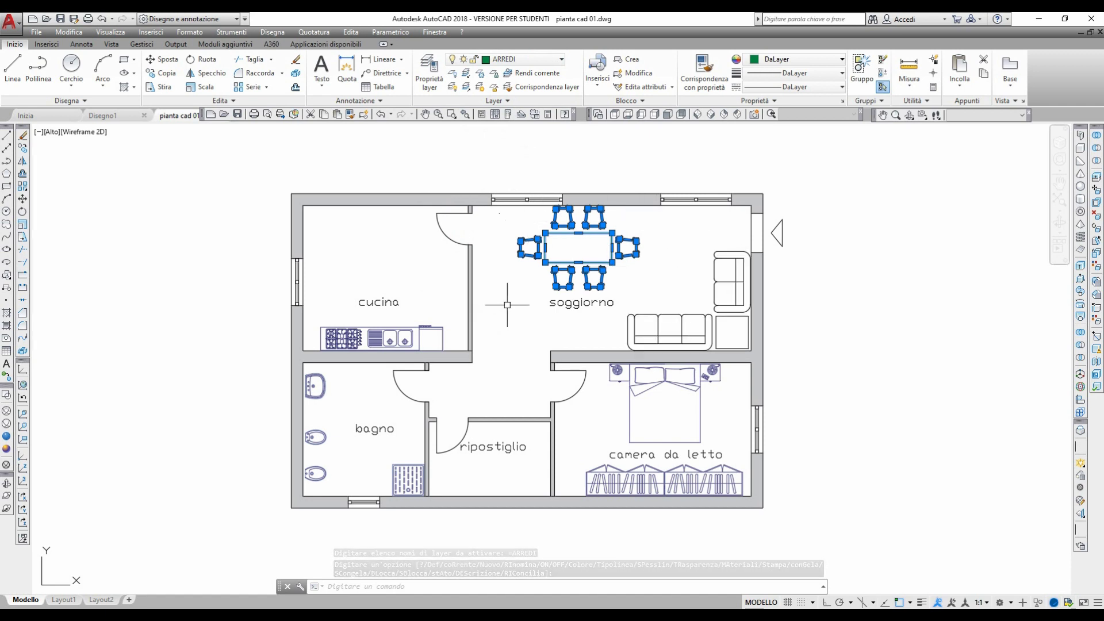
{"action": "key", "text": "Escape"}
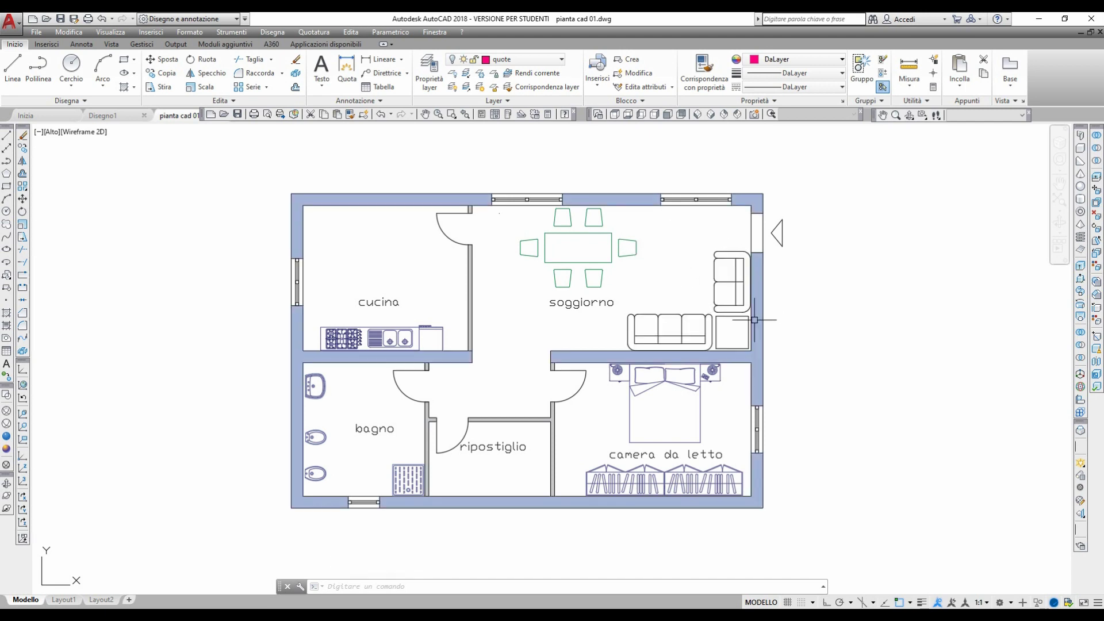
Put the soggiorno sofa and the kitchen furniture on the ARREDI layer.
{"action": "left_click", "coordinate": [726, 322]}
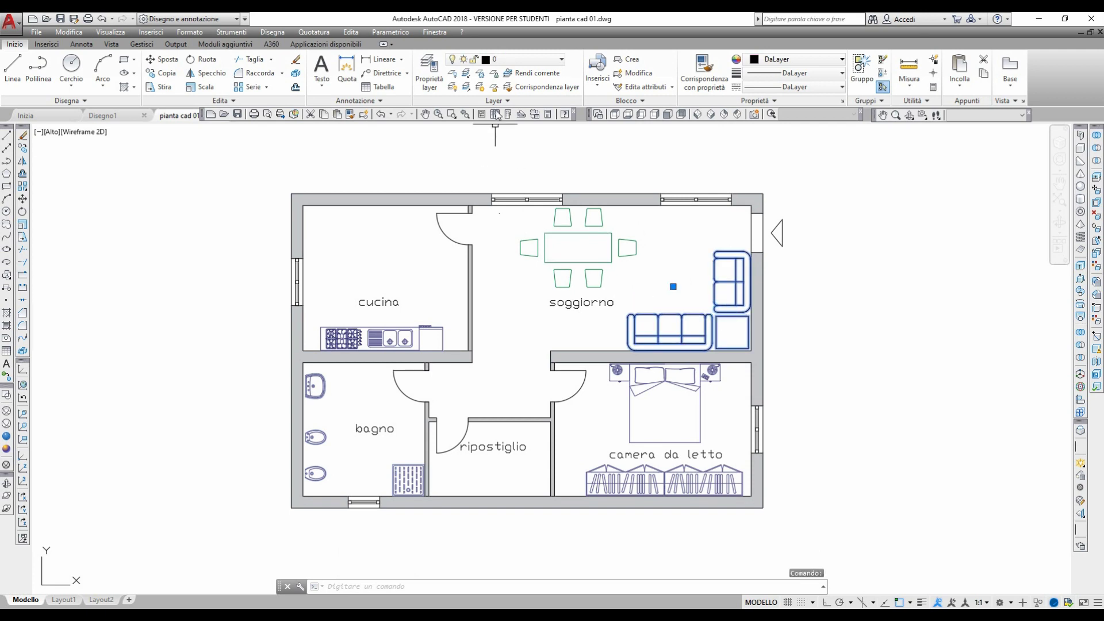
{"action": "left_click", "coordinate": [505, 60]}
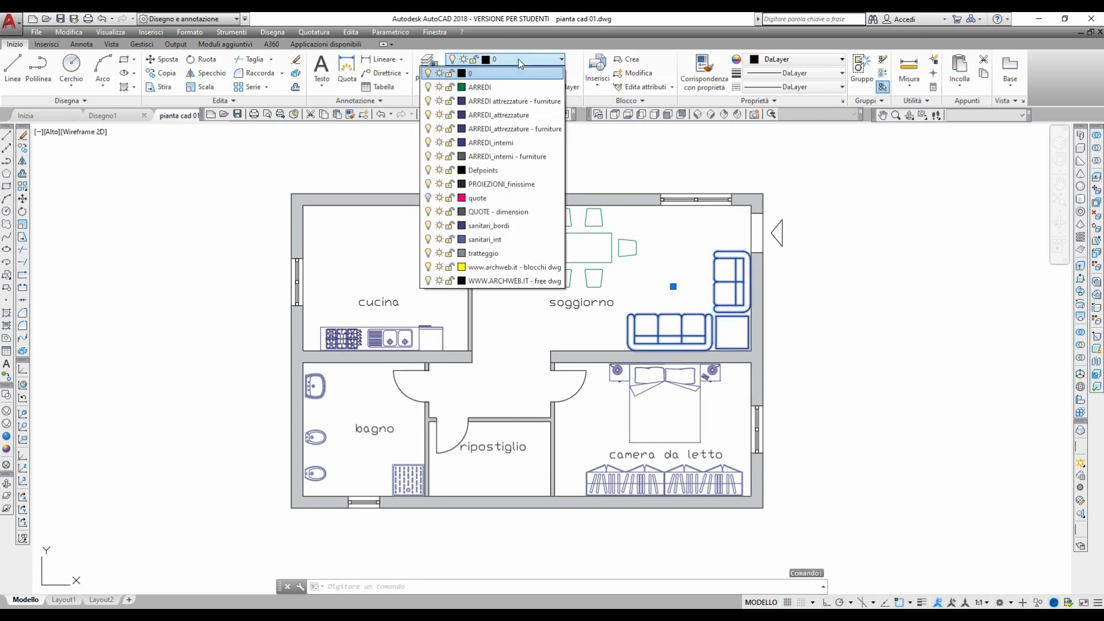
{"action": "left_click", "coordinate": [484, 88]}
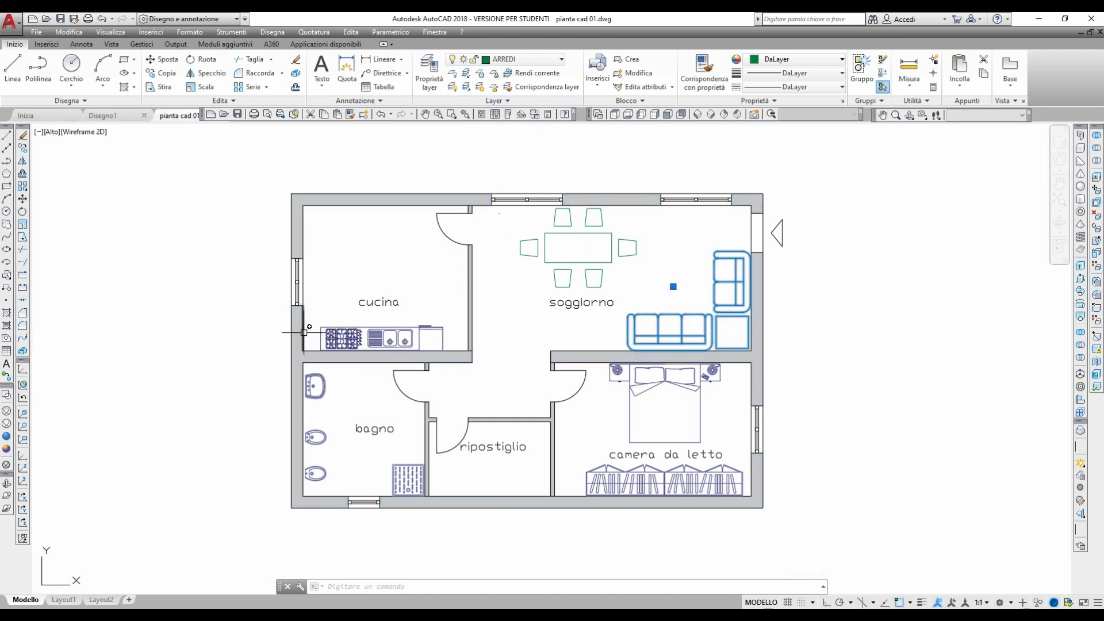
{"action": "left_click", "coordinate": [312, 316]}
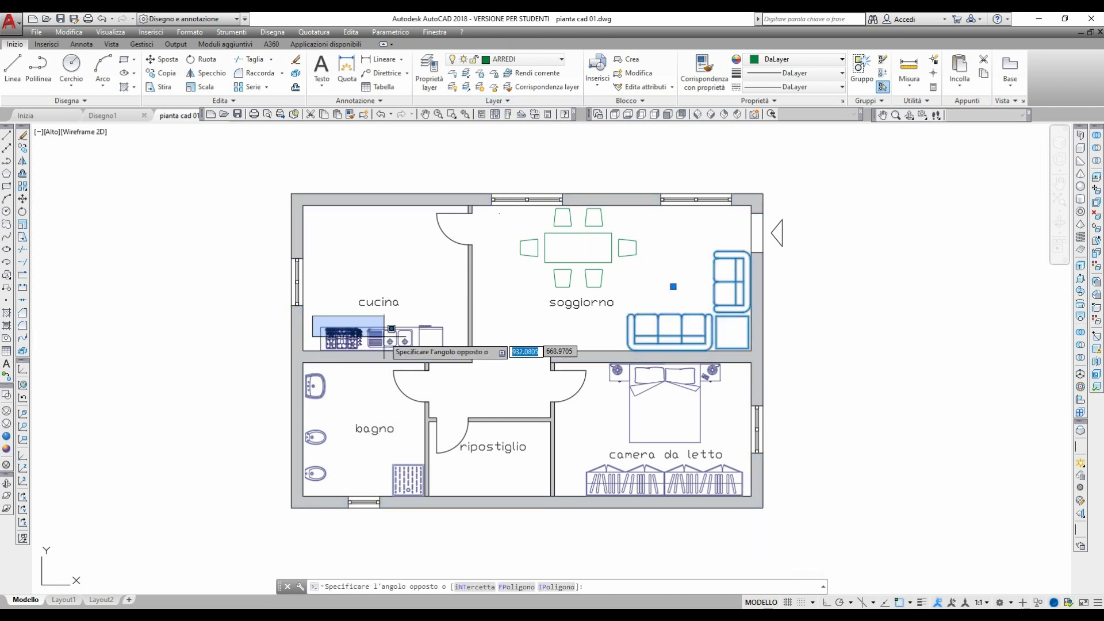
{"action": "left_click", "coordinate": [458, 349]}
{"action": "left_click", "coordinate": [505, 60]}
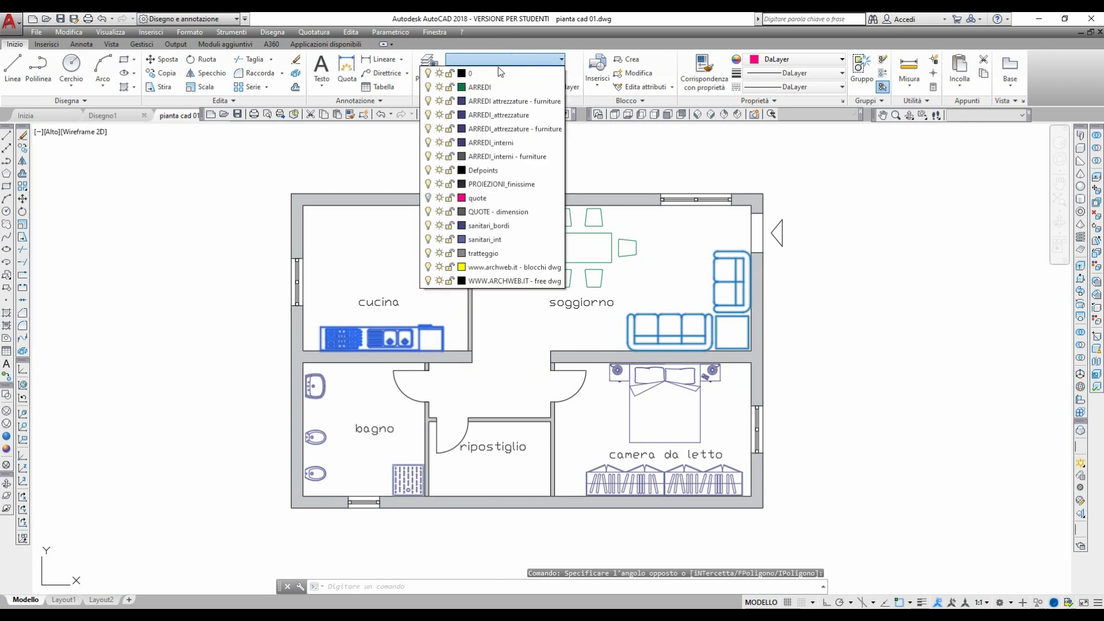
{"action": "left_click", "coordinate": [483, 90]}
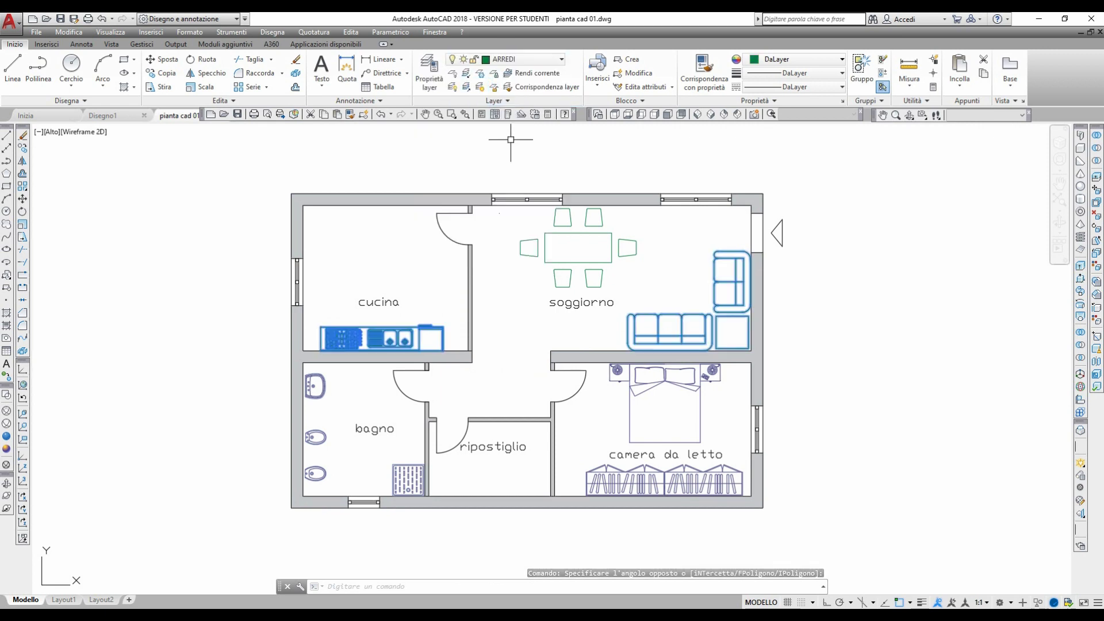
{"action": "key", "text": "Escape"}
{"action": "key", "text": "Escape"}
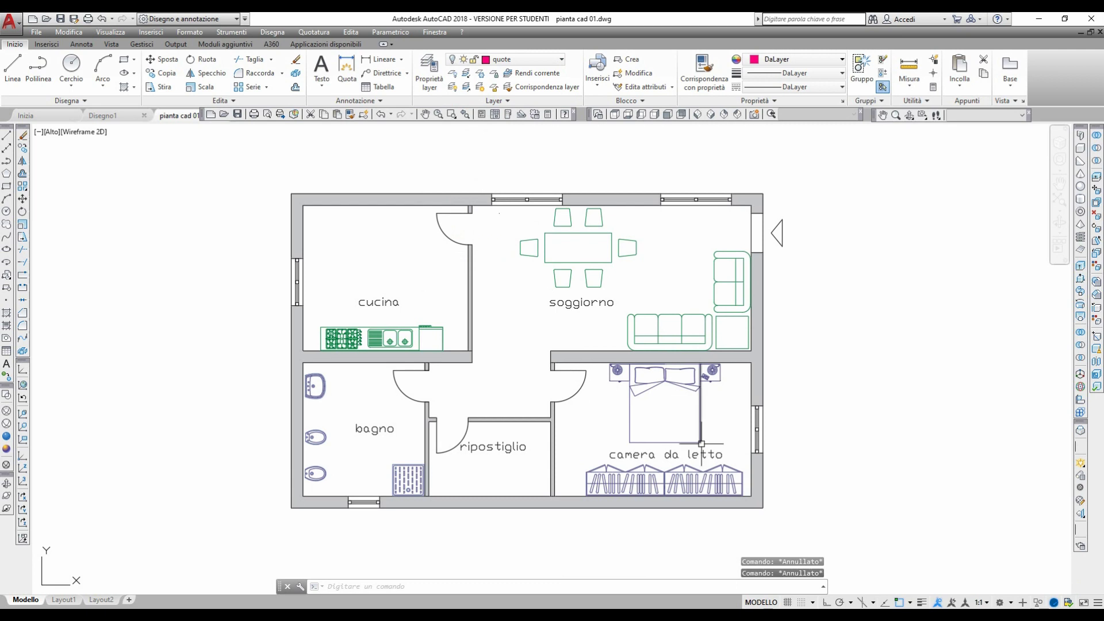
Window-select the bedroom furniture and the bookshelves.
{"action": "left_click", "coordinate": [605, 353]}
{"action": "scroll", "coordinate": [628, 370], "scroll_direction": "up", "scroll_amount": 5}
{"action": "left_click", "coordinate": [904, 369]}
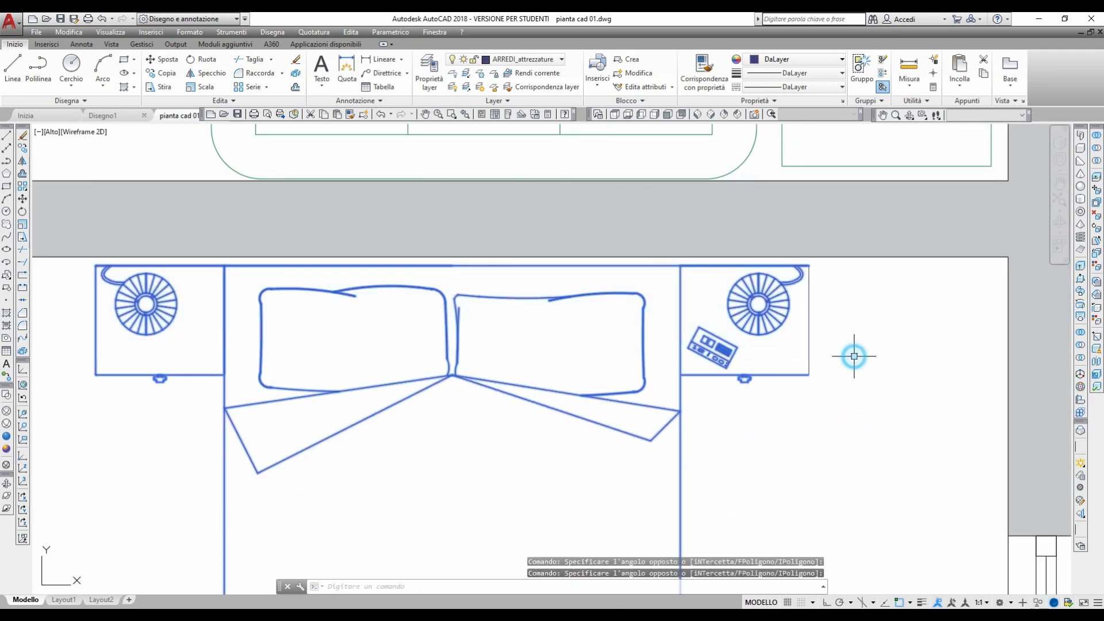
{"action": "scroll", "coordinate": [793, 345], "scroll_direction": "down", "scroll_amount": 3}
{"action": "middle_click_drag", "start_coordinate": [616, 325], "coordinate": [634, 286]}
{"action": "left_click", "coordinate": [406, 368]}
{"action": "left_click", "coordinate": [831, 469]}
{"action": "key", "text": "Escape"}
{"action": "scroll", "coordinate": [619, 236], "scroll_direction": "down", "scroll_amount": 2}
Assign the bathroom fixtures to the ARREDI layer.
{"action": "left_click", "coordinate": [362, 194]}
{"action": "left_click", "coordinate": [609, 433]}
{"action": "left_click", "coordinate": [517, 59]}
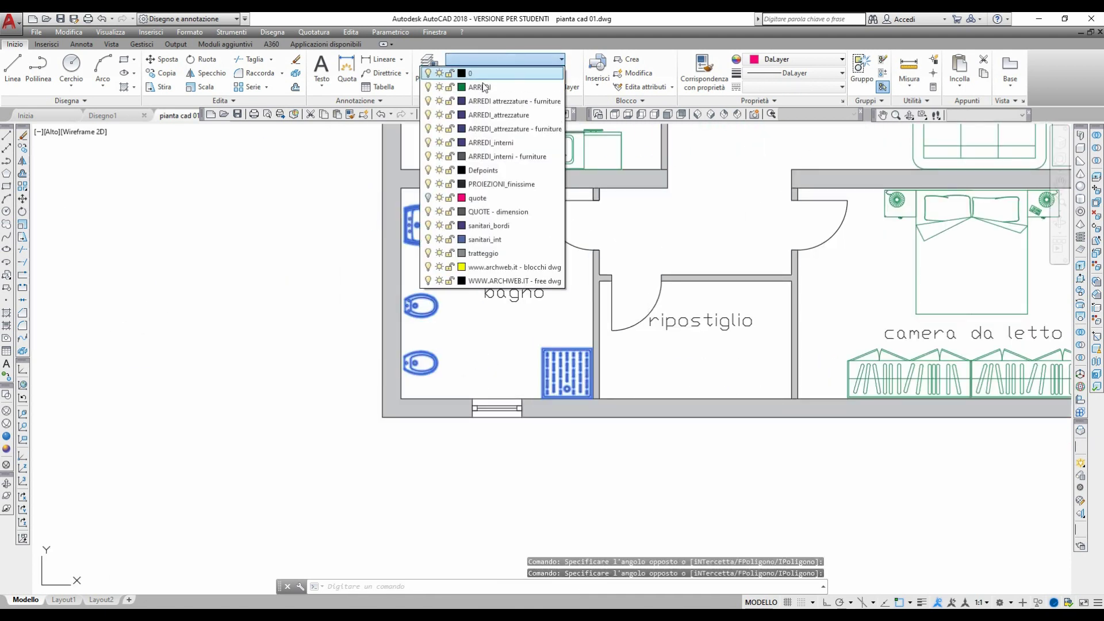
{"action": "key", "text": "Escape"}
{"action": "key", "text": "Escape"}
{"action": "scroll", "coordinate": [537, 304], "scroll_direction": "down", "scroll_amount": 1}
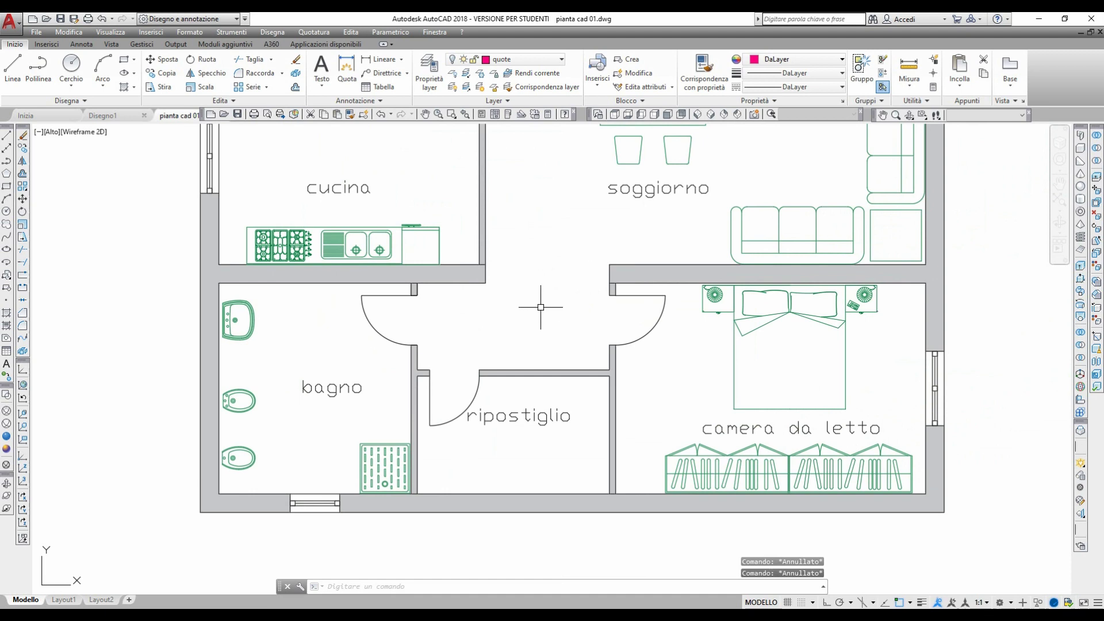
{"action": "scroll", "coordinate": [546, 323], "scroll_direction": "down", "scroll_amount": 1}
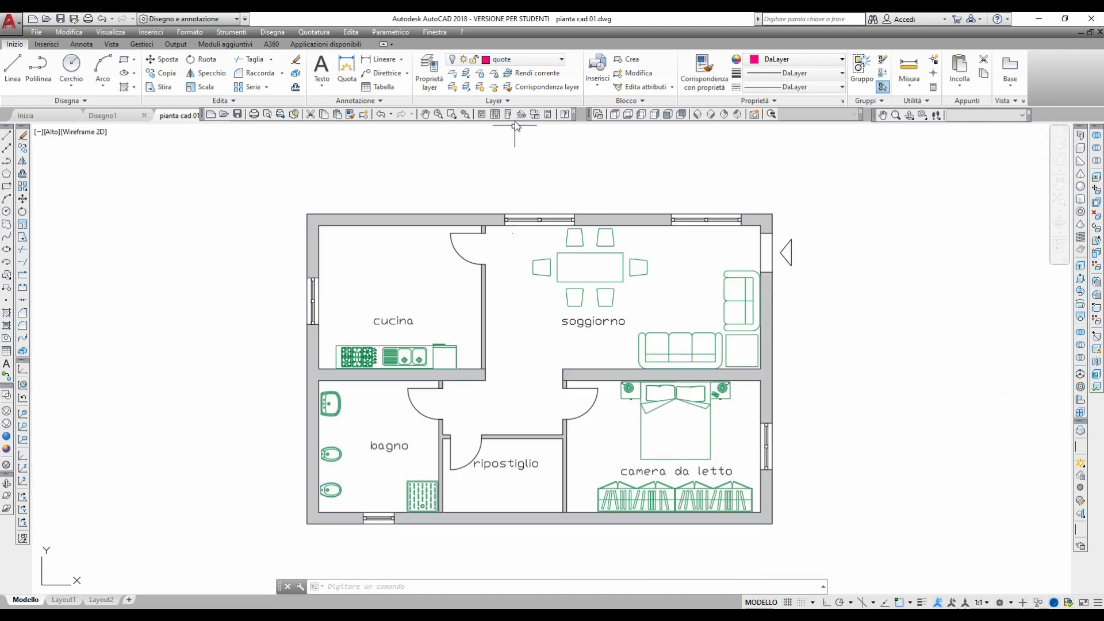
Turn off the ARREDI layer to hide the furniture.
{"action": "left_click", "coordinate": [506, 60]}
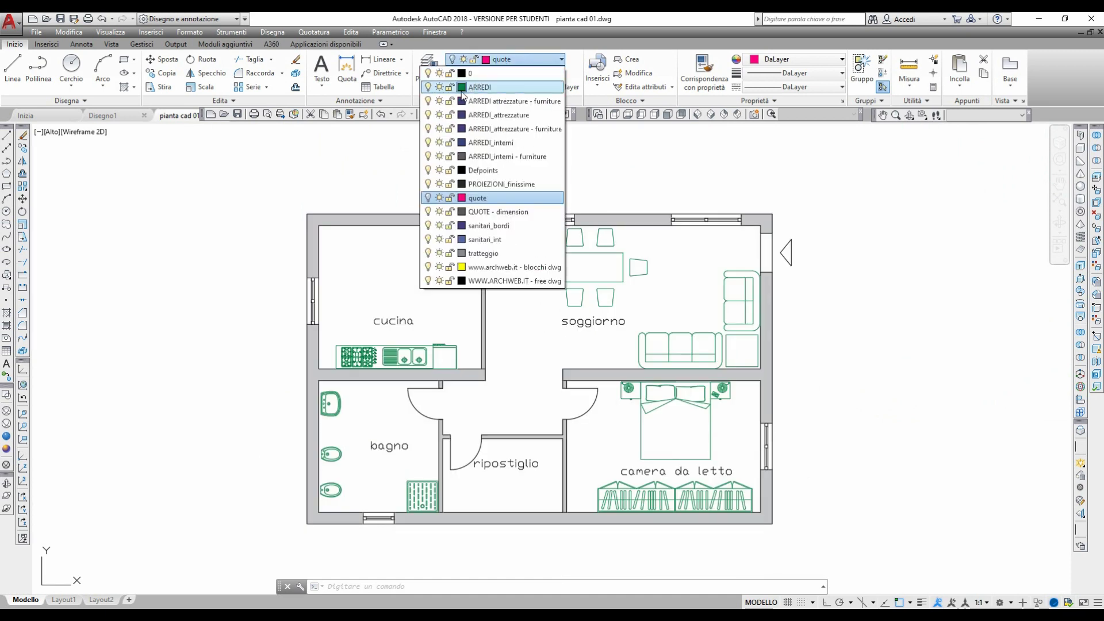
{"action": "left_click", "coordinate": [821, 173]}
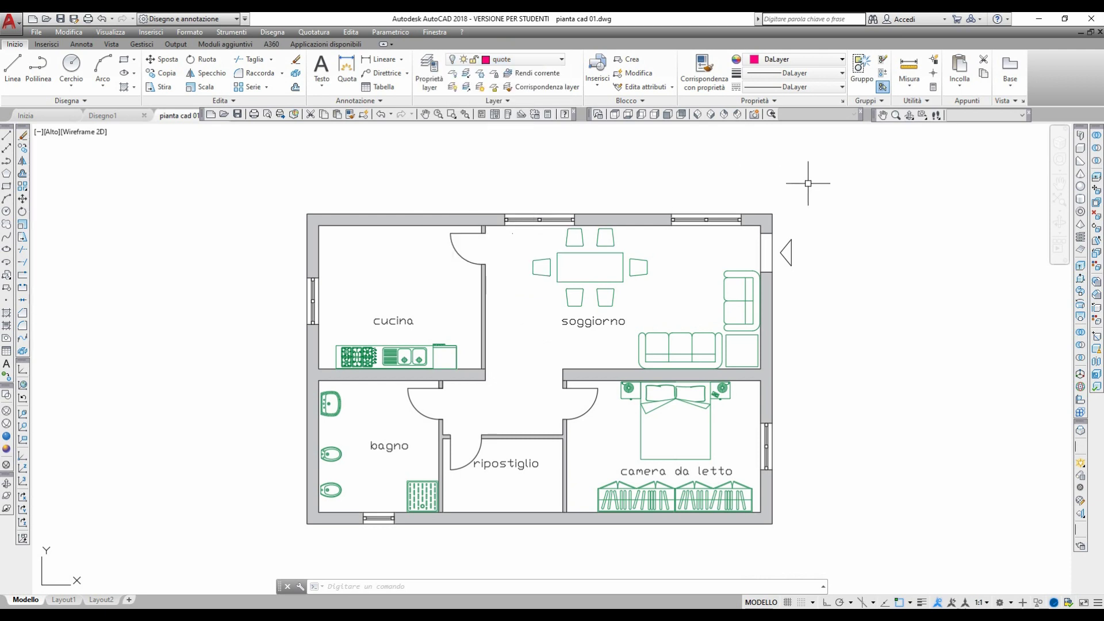
{"action": "left_click", "coordinate": [516, 64]}
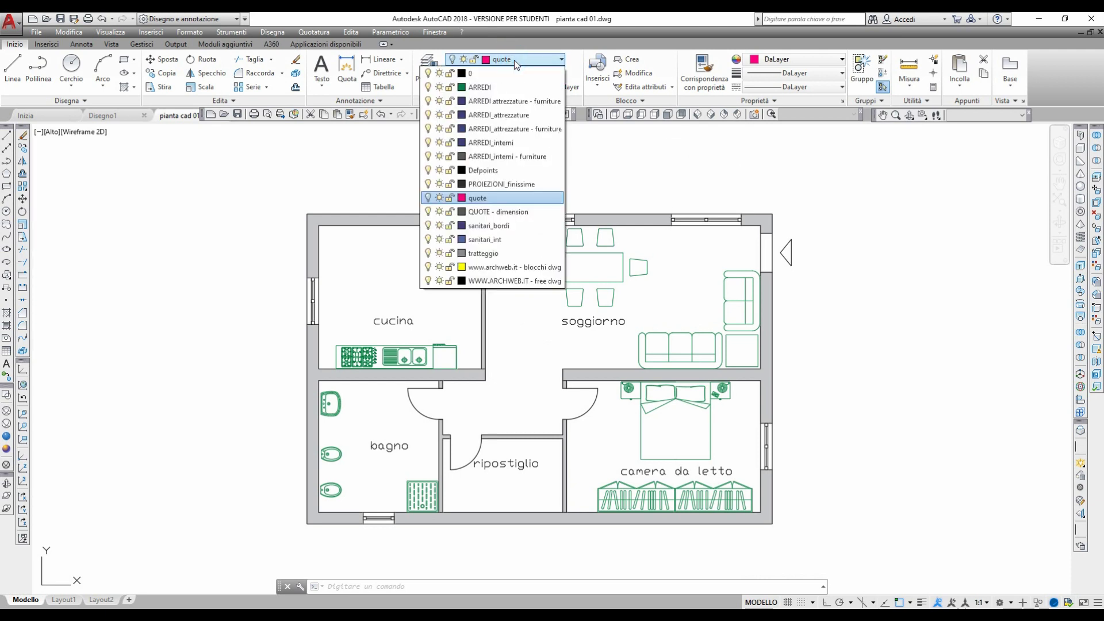
{"action": "left_click", "coordinate": [428, 87]}
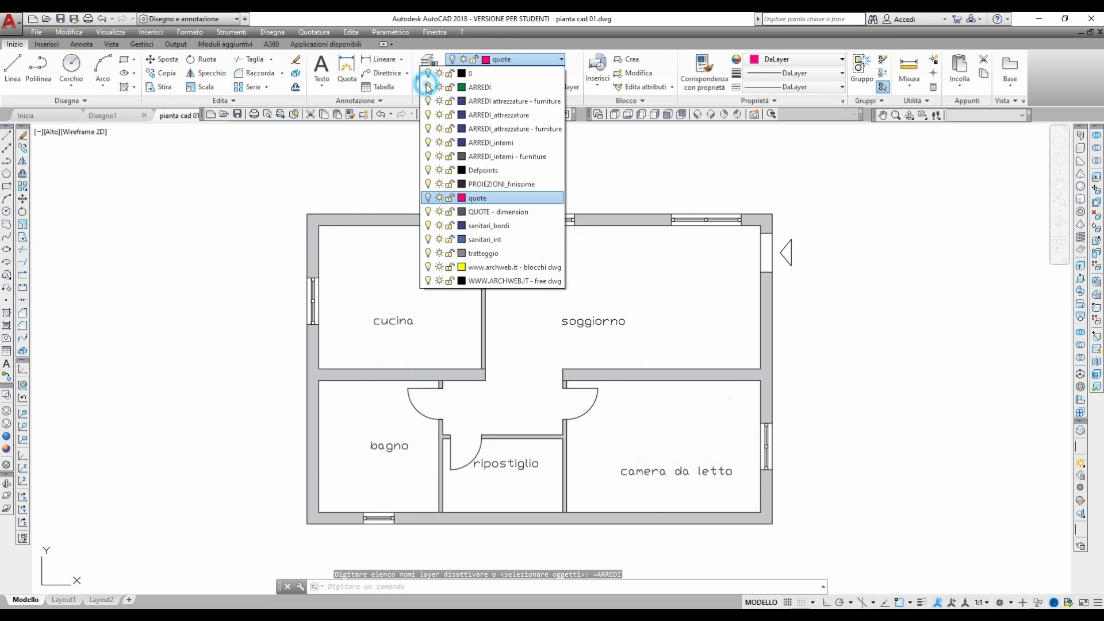
{"action": "left_click", "coordinate": [865, 245]}
Turn the quote dimension layer on and the tratteggio hatching layer off.
{"action": "left_click", "coordinate": [523, 62]}
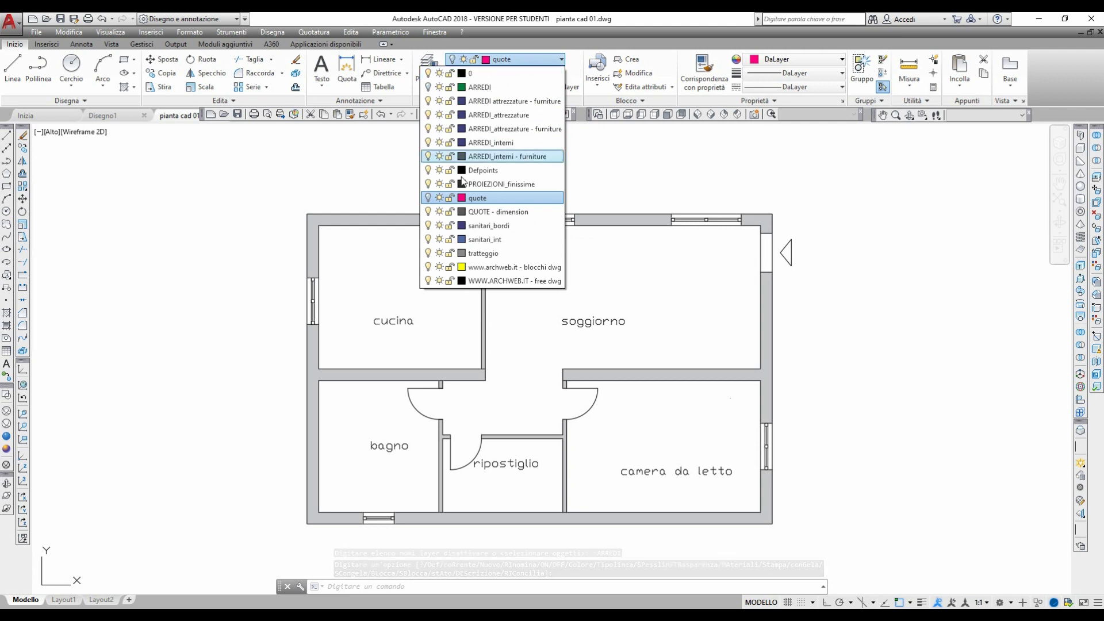
{"action": "left_click", "coordinate": [427, 199]}
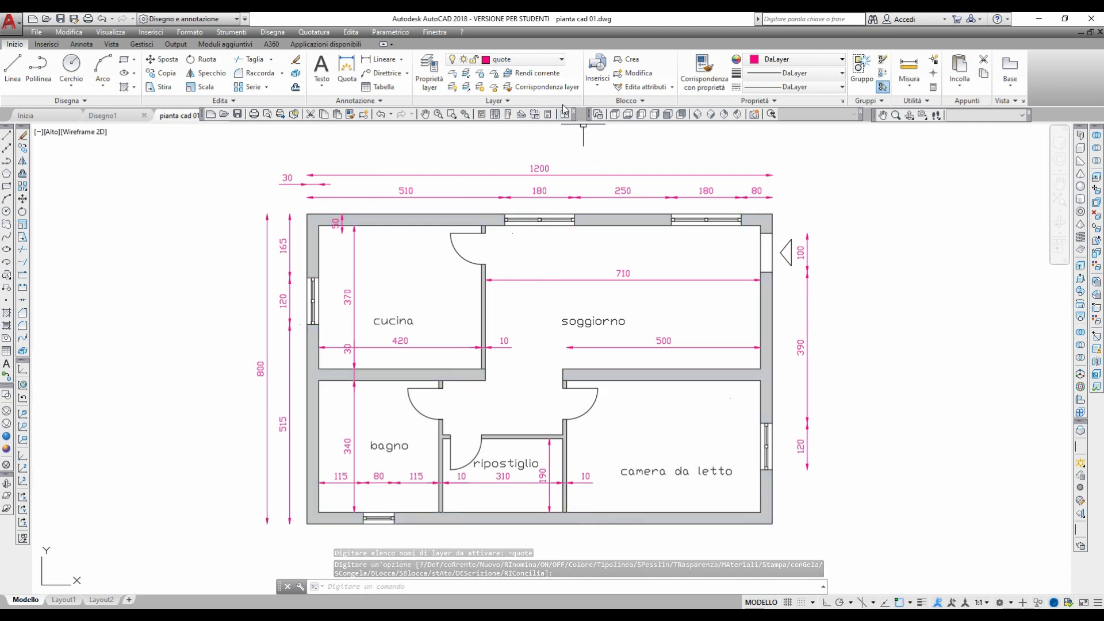
{"action": "left_click", "coordinate": [511, 59]}
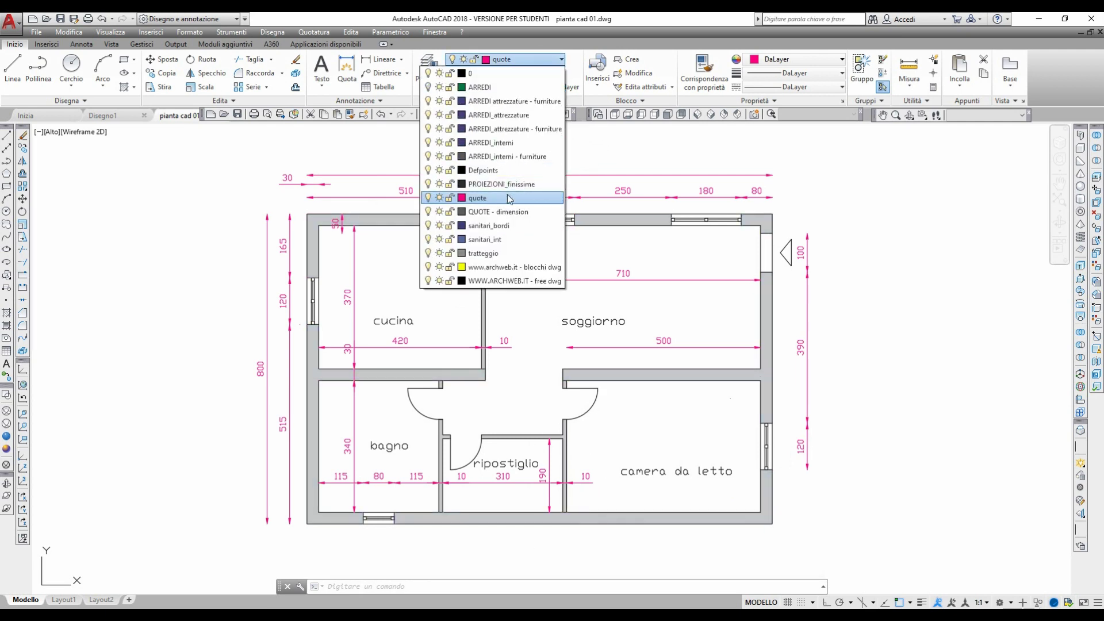
{"action": "left_click", "coordinate": [428, 253]}
Dismiss the Layer dropdown, leaving quote on and ARREDI and tratteggio off.
{"action": "left_click", "coordinate": [956, 304]}
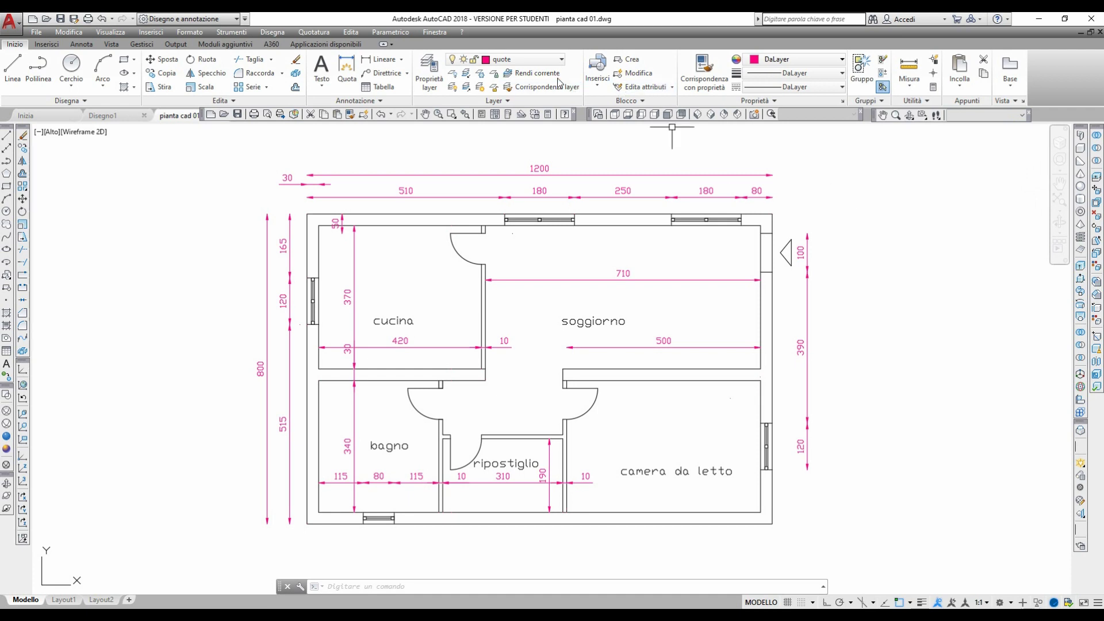
Turn off the current quote layer, confirming 'Disattiva layer corrente'.
{"action": "left_click", "coordinate": [546, 59]}
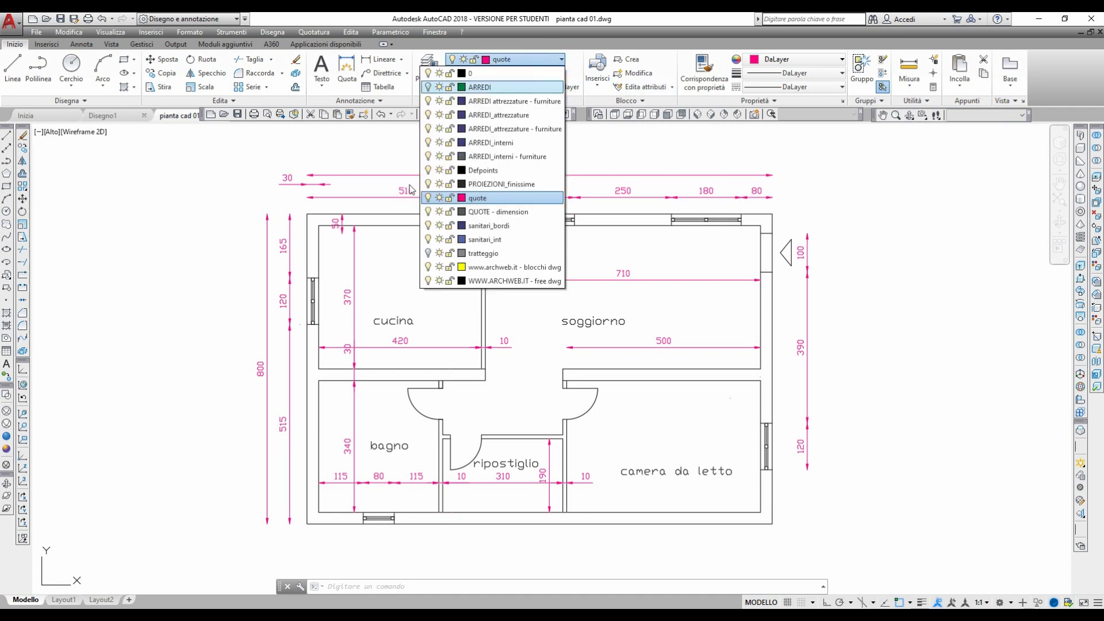
{"action": "left_click", "coordinate": [428, 198]}
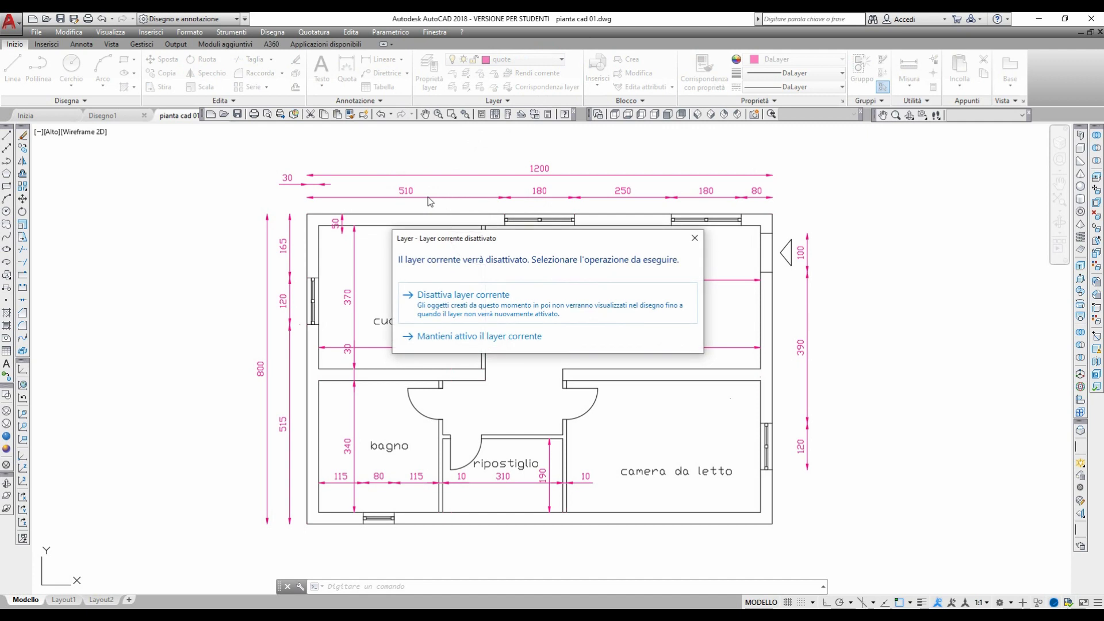
{"action": "left_click", "coordinate": [457, 292]}
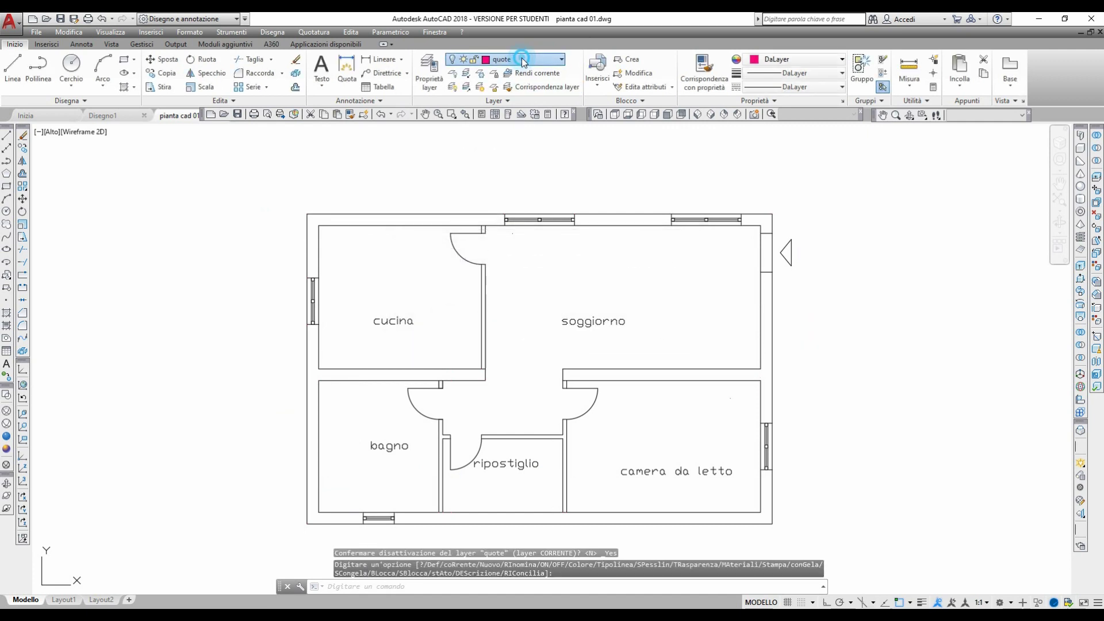
Turn the ARREDI furniture and tratteggio hatching layers back on.
{"action": "left_click", "coordinate": [506, 59]}
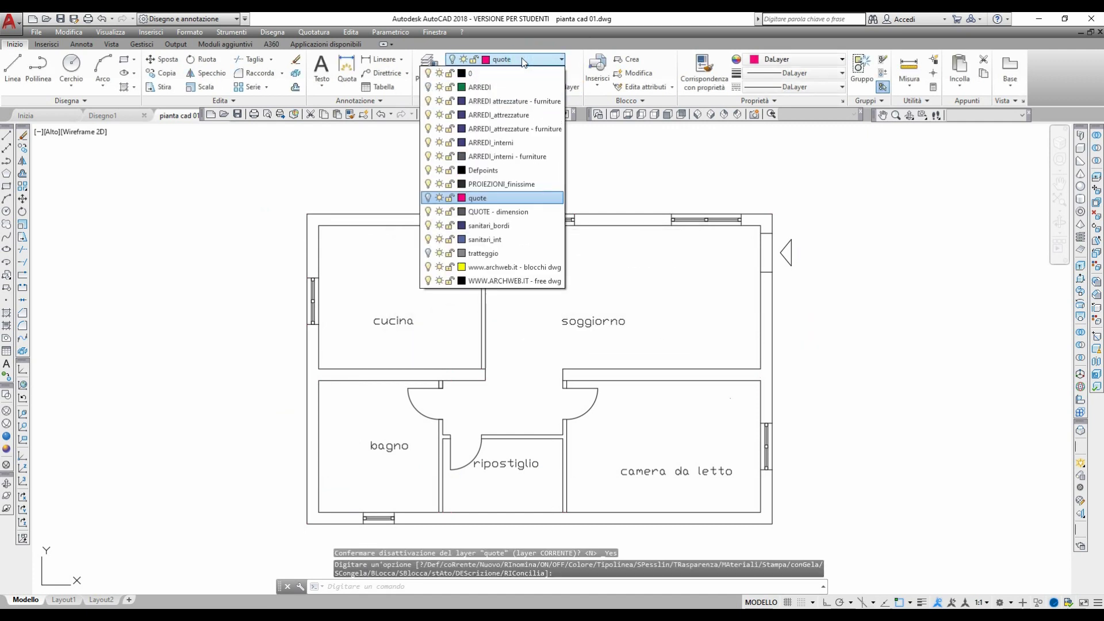
{"action": "left_click", "coordinate": [427, 87]}
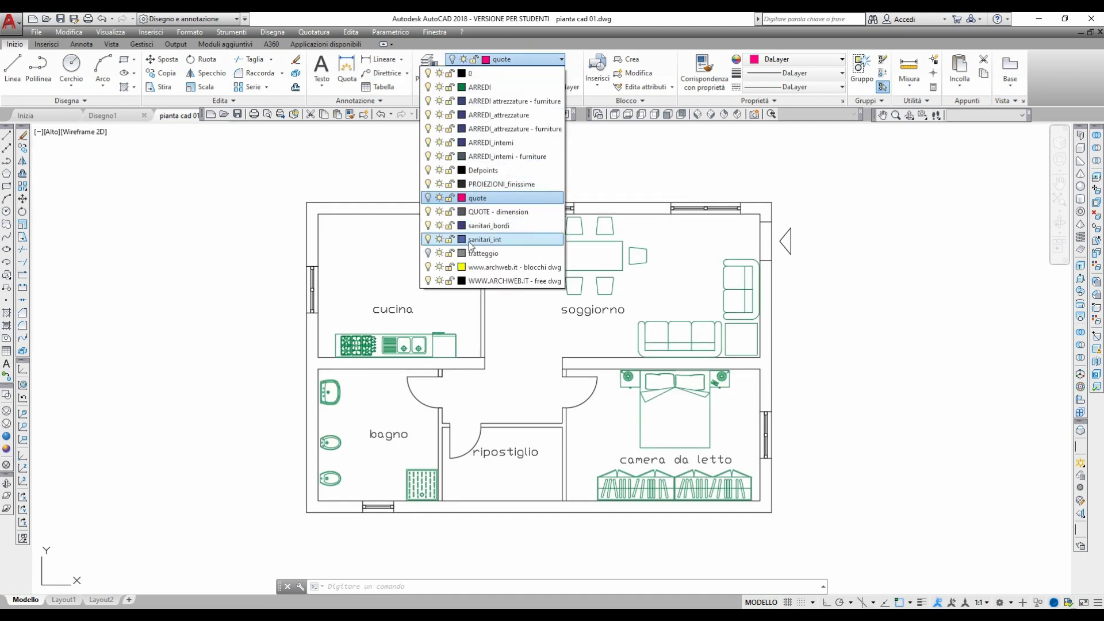
{"action": "left_click", "coordinate": [427, 253]}
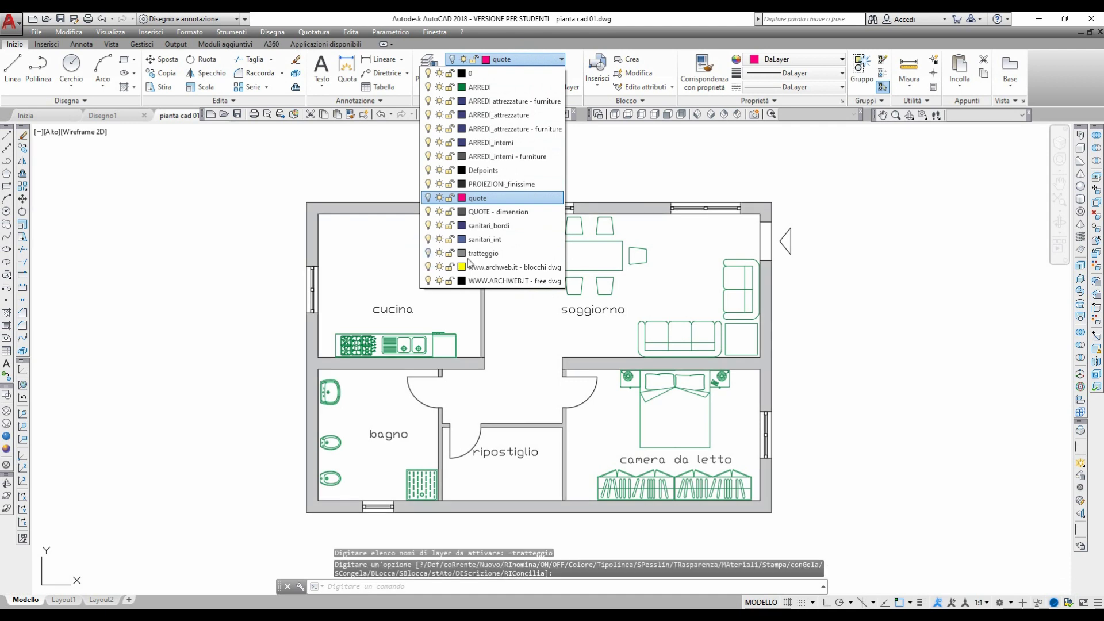